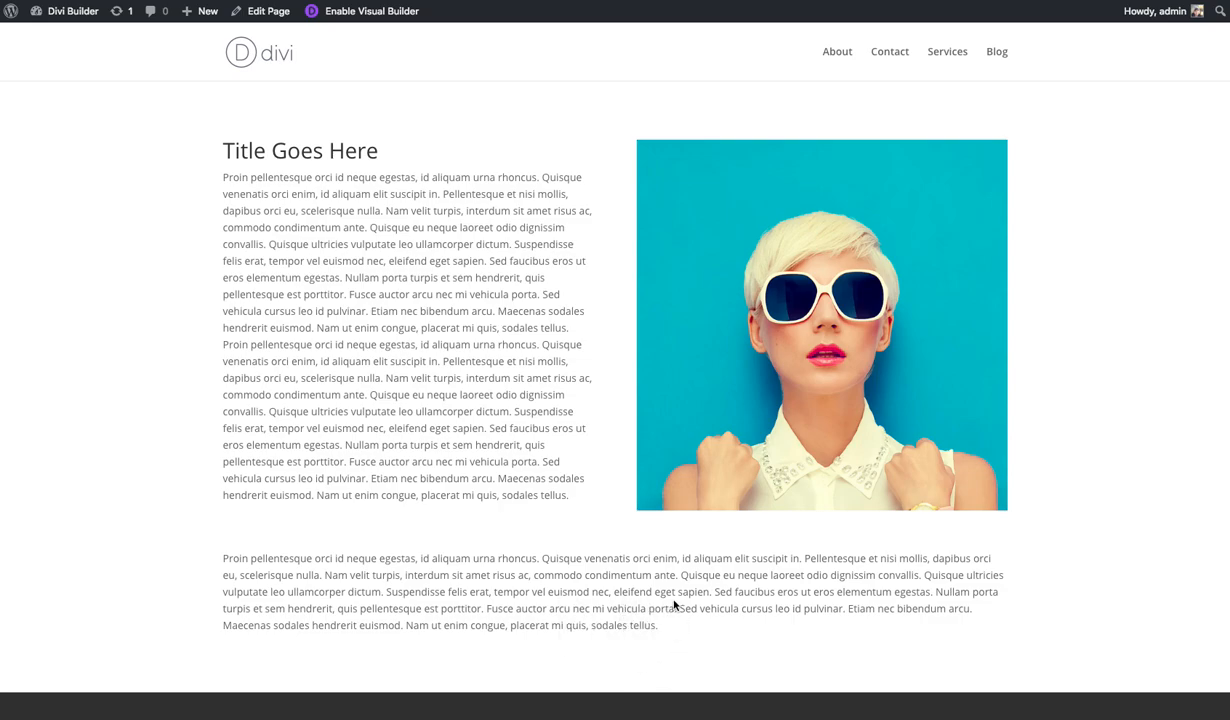
Step: Look through the front-end page and enable the Visual Builder on it
scroll(1060, 335, "down", 3)
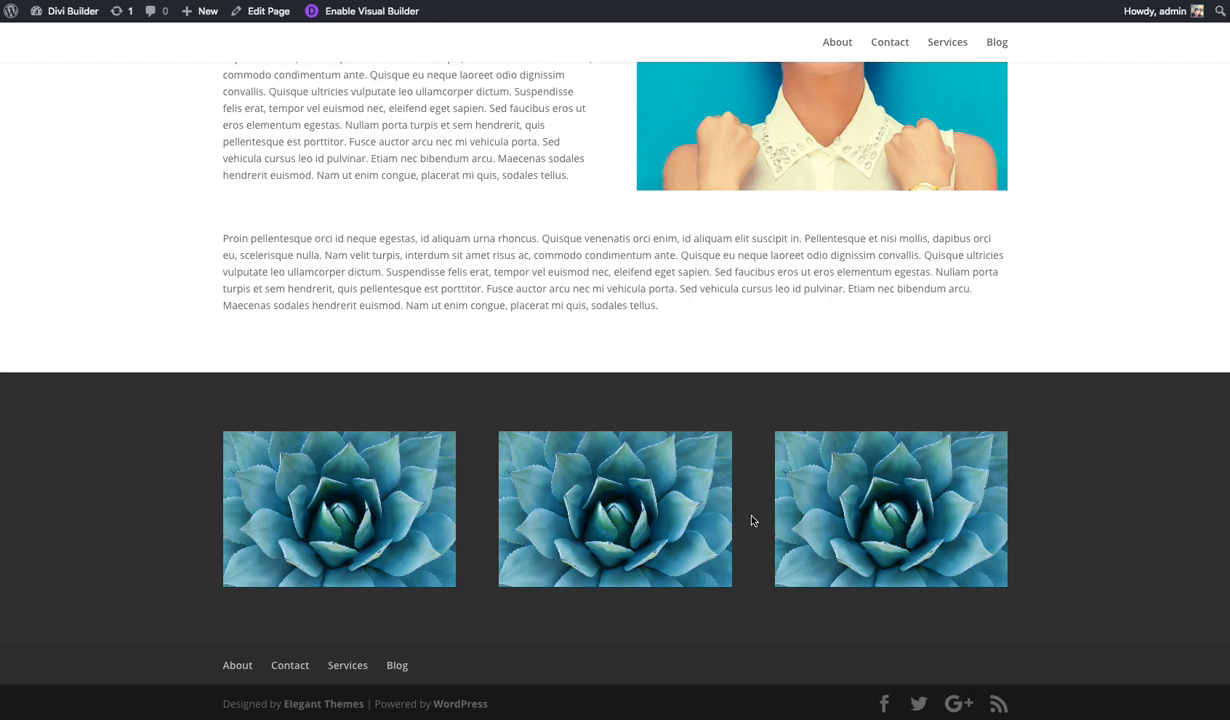
scroll(677, 523, "up", 2)
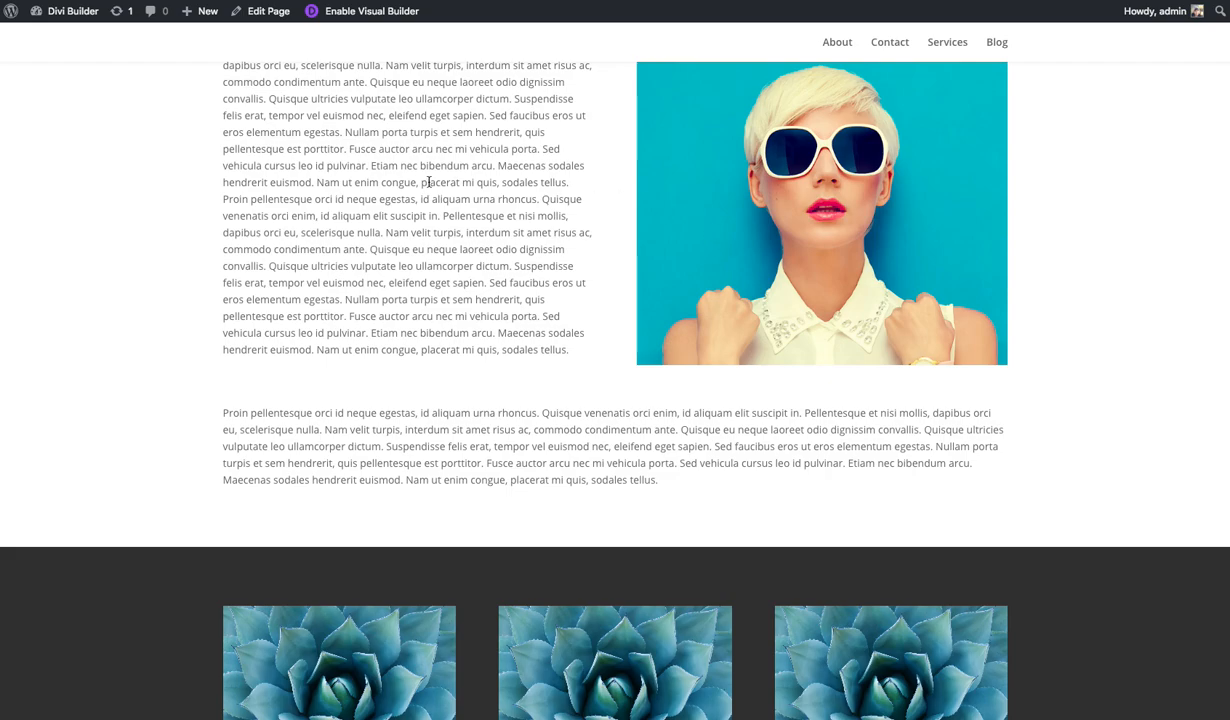
scroll(706, 217, "up", 2)
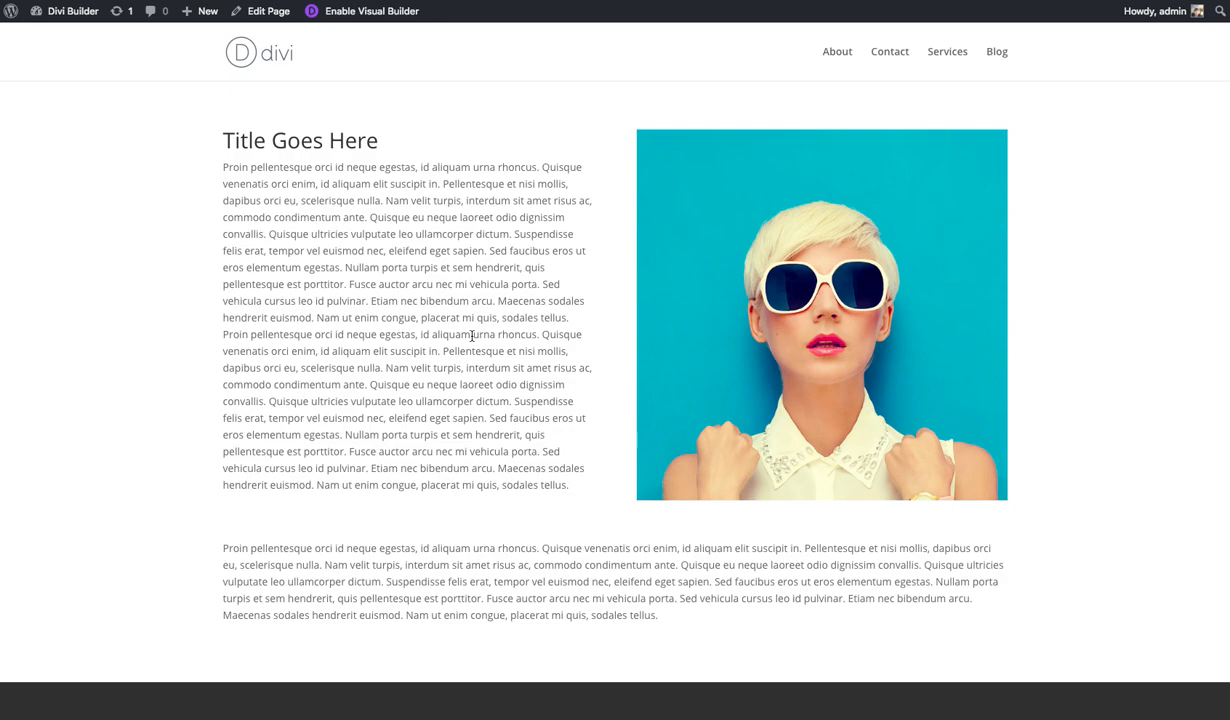
scroll(459, 320, "up", 1)
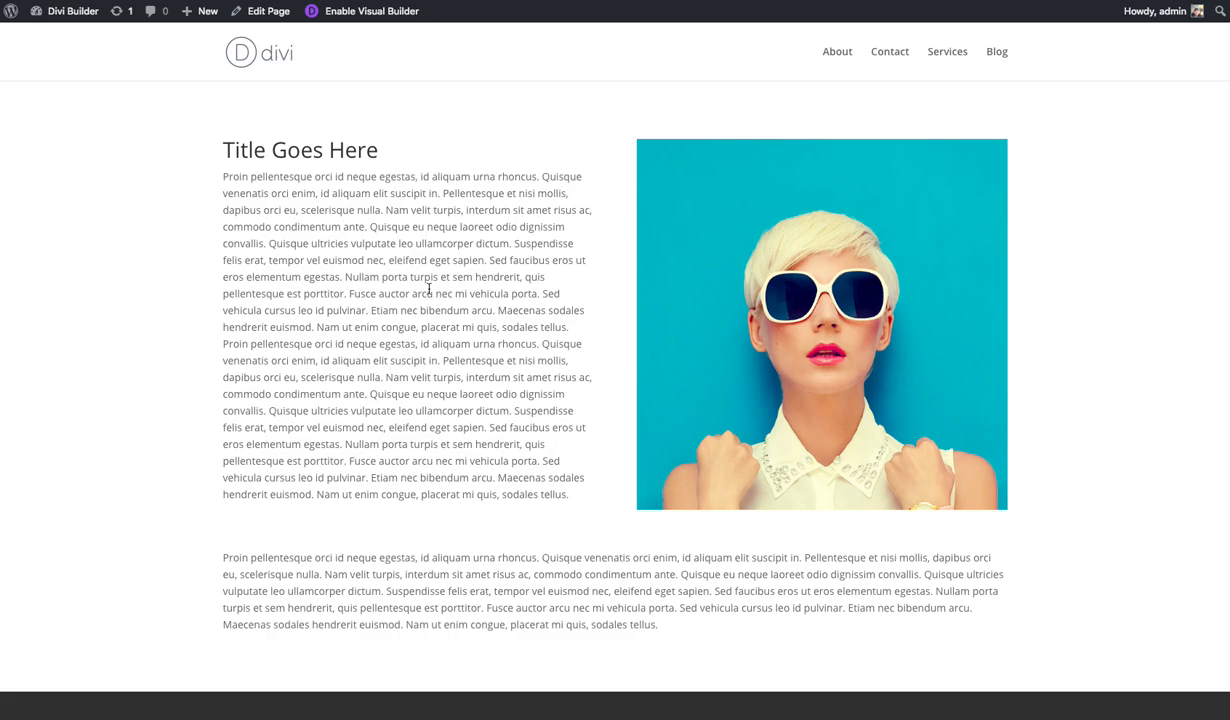
left_click(362, 16)
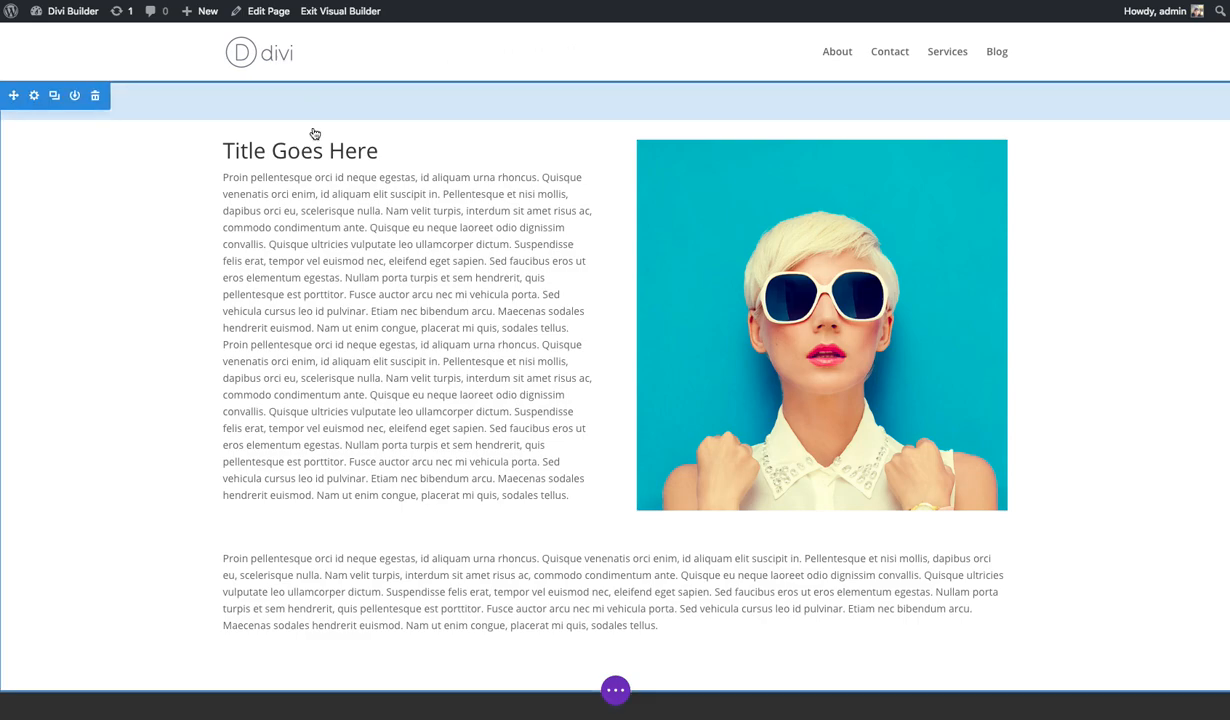
scroll(800, 300, "down", 3)
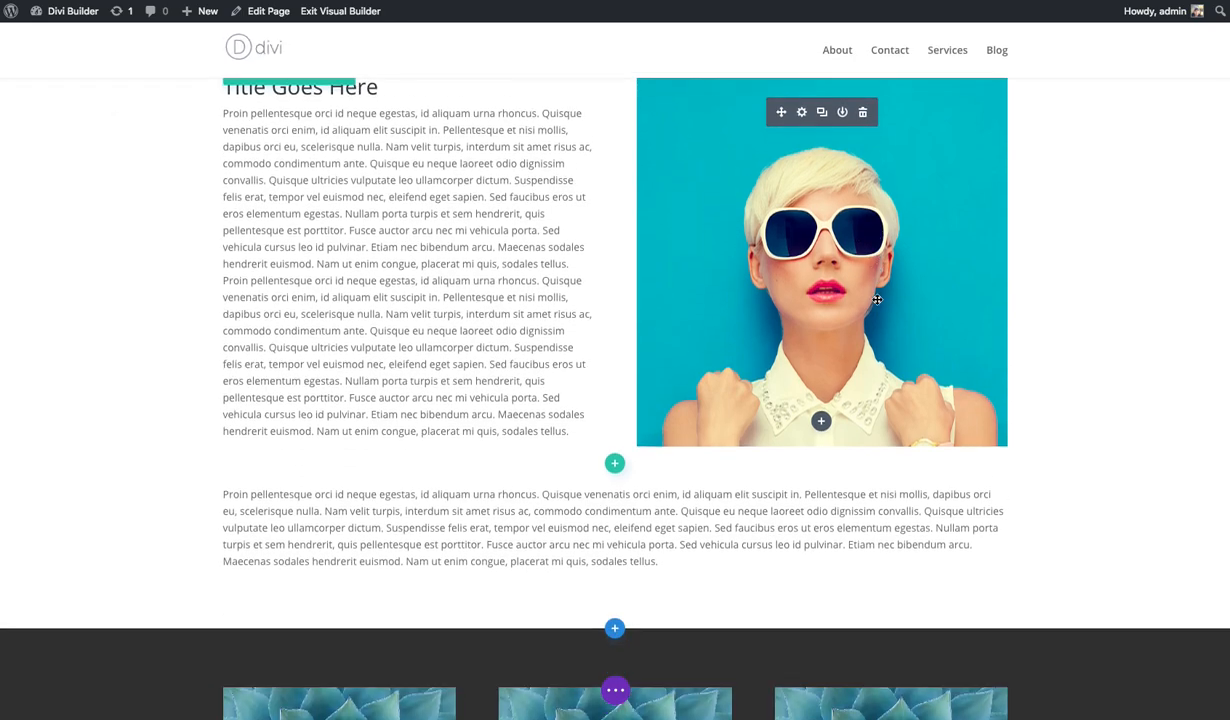
scroll(300, 360, "up", 3)
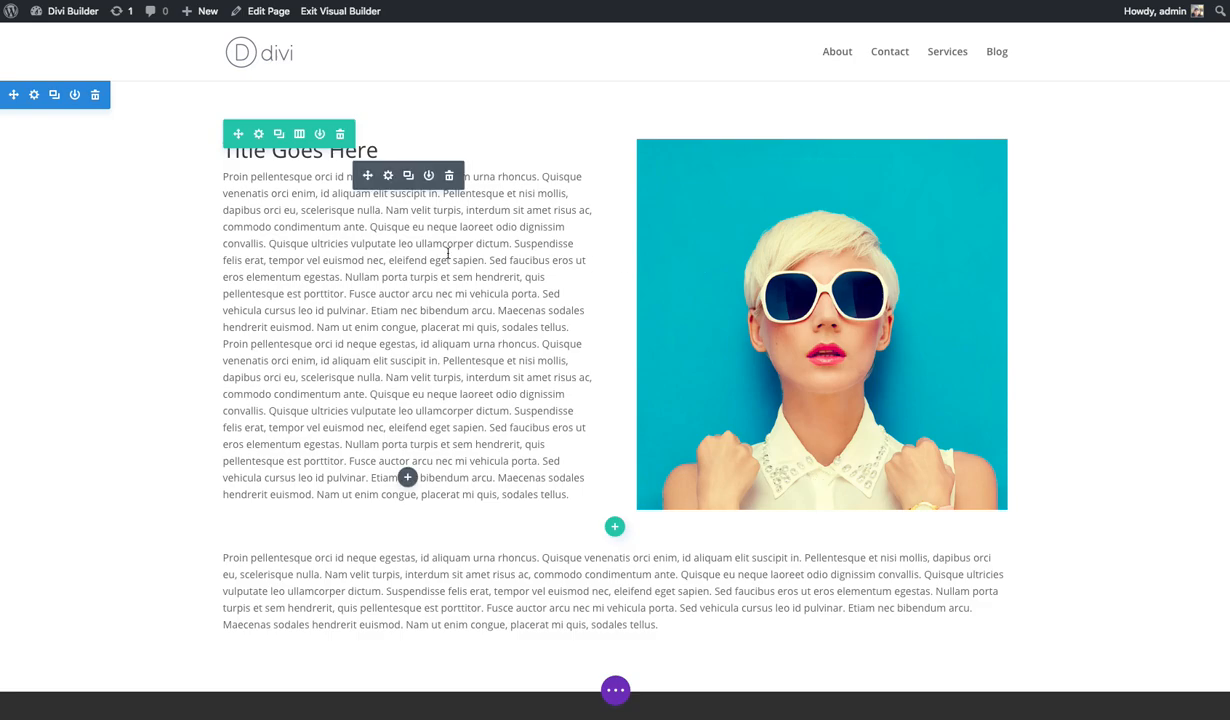
scroll(500, 390, "down", 1)
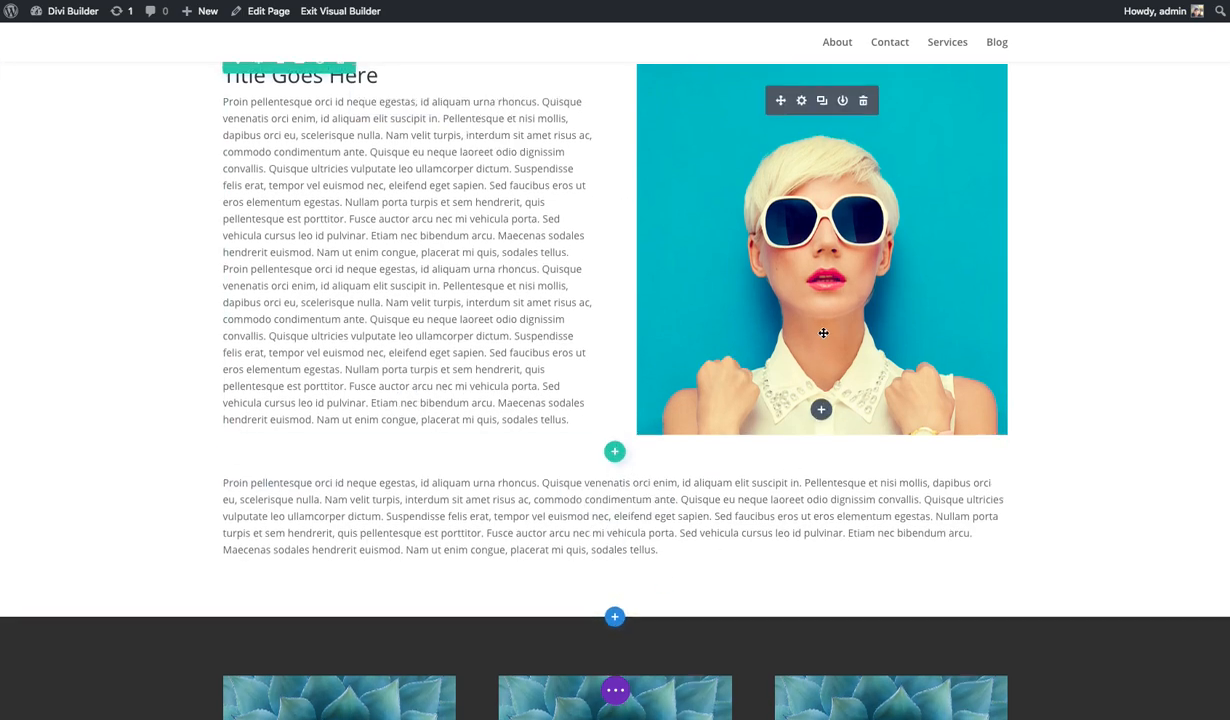
scroll(820, 333, "up", 1)
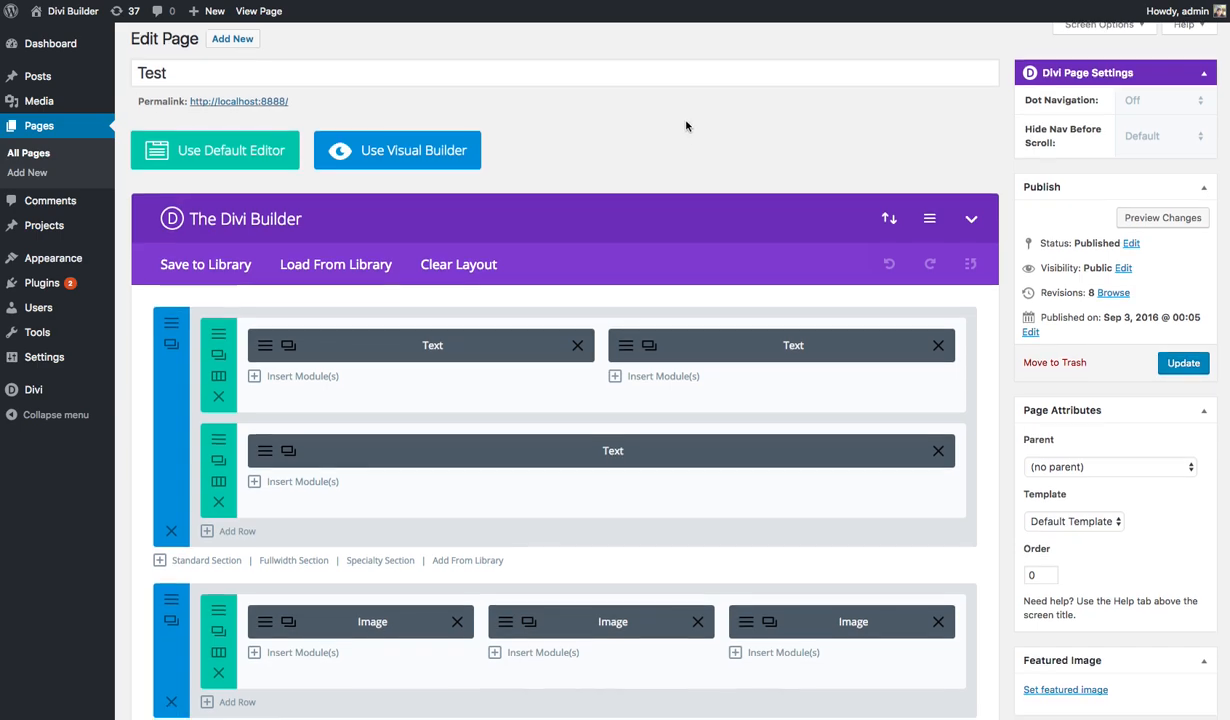
Step: Try moving the two text modules in the first row of the backend Divi Builder layout
scroll(600, 250, "down", 2)
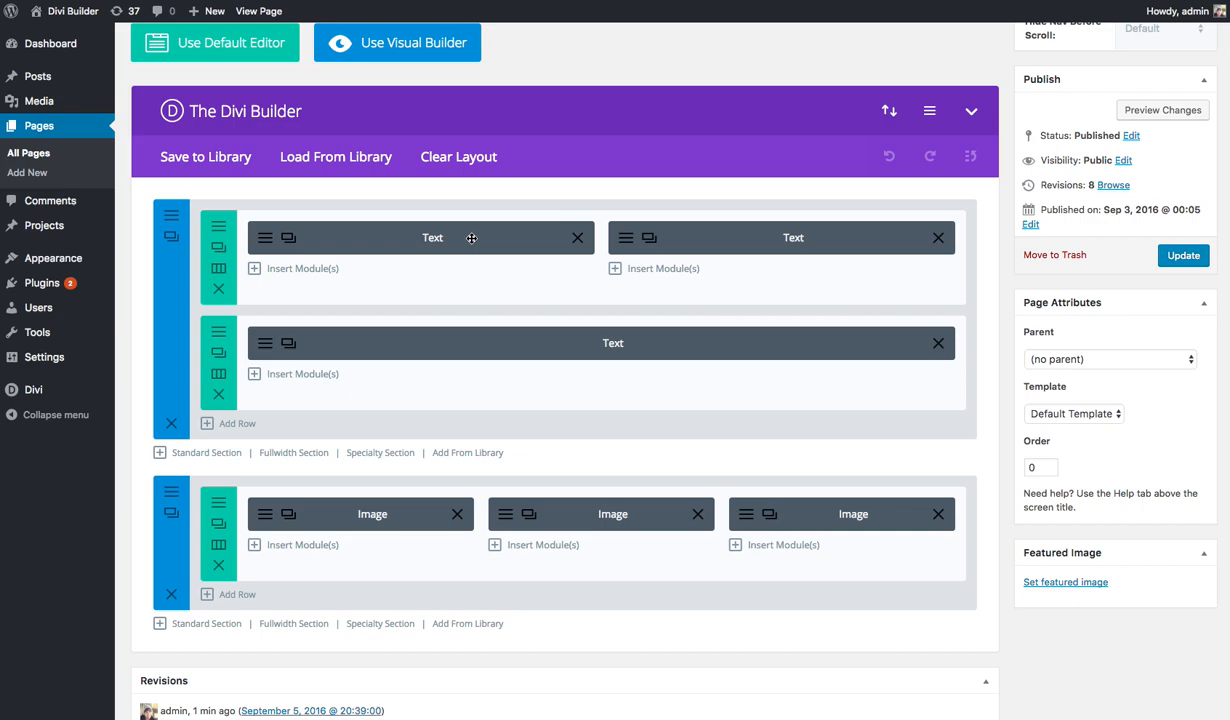
left_click_drag(471, 238, 485, 242)
left_click_drag(727, 237, 796, 244)
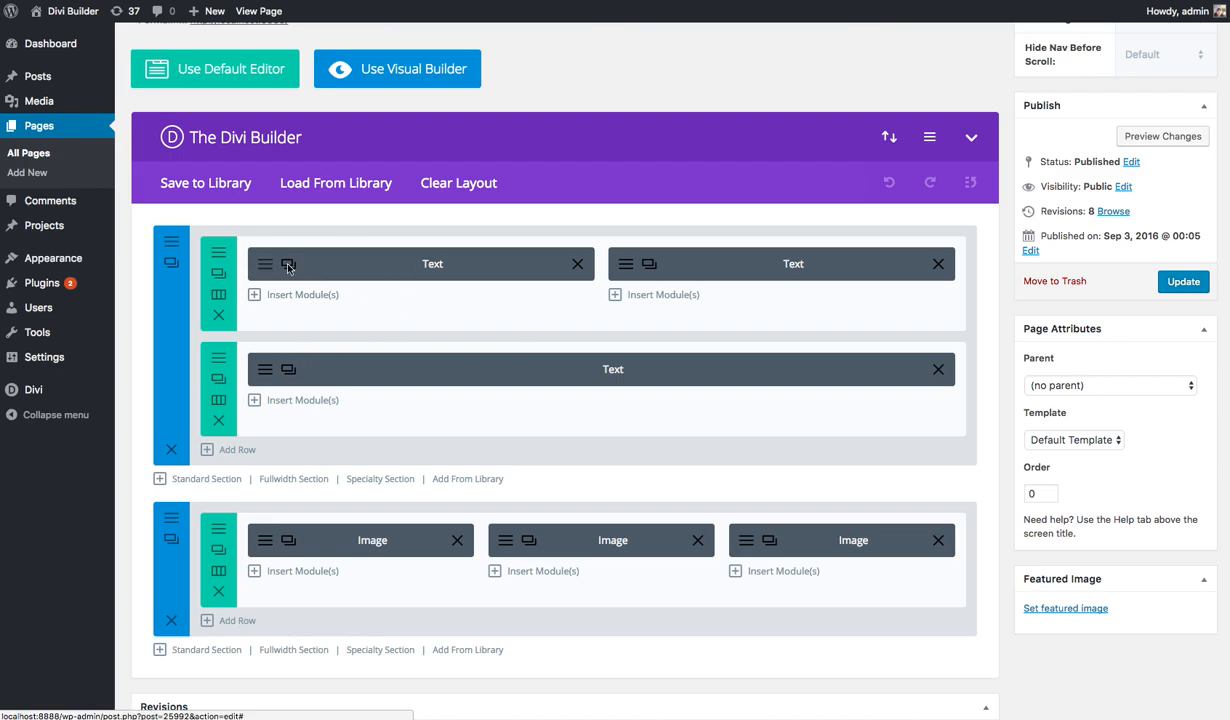
left_click(288, 264)
left_click(806, 640)
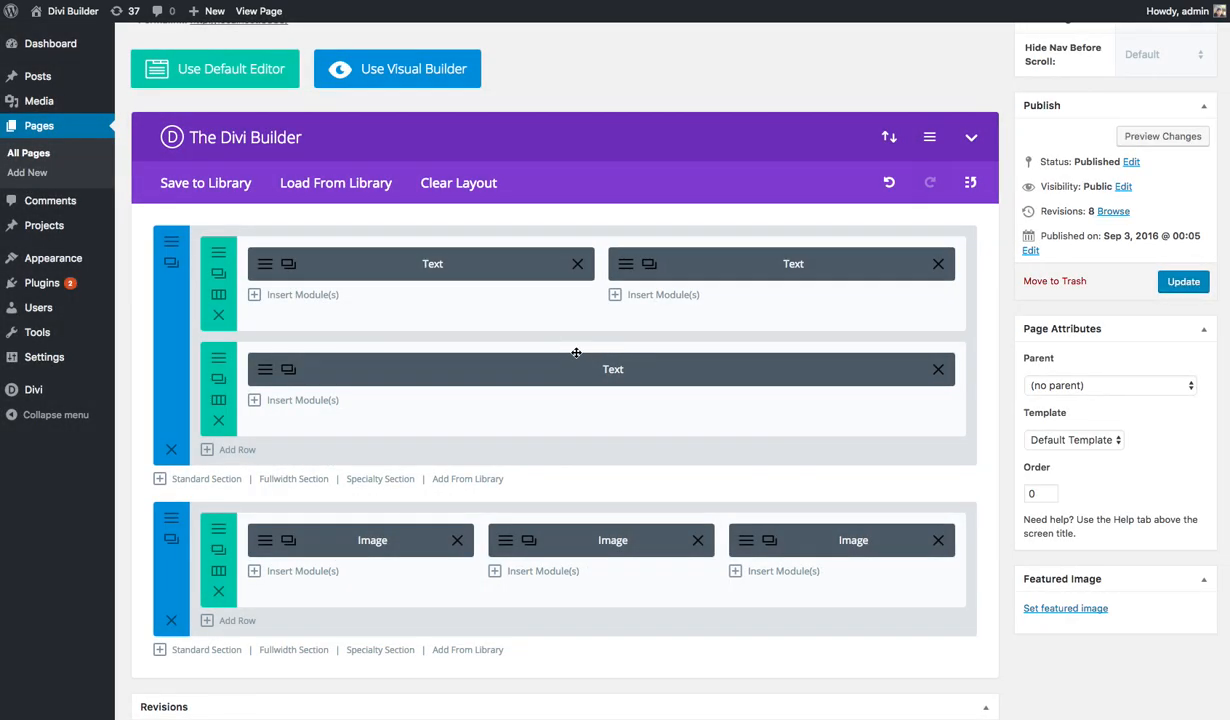
scroll(560, 360, "up", 2)
scroll(560, 363, "down", 2)
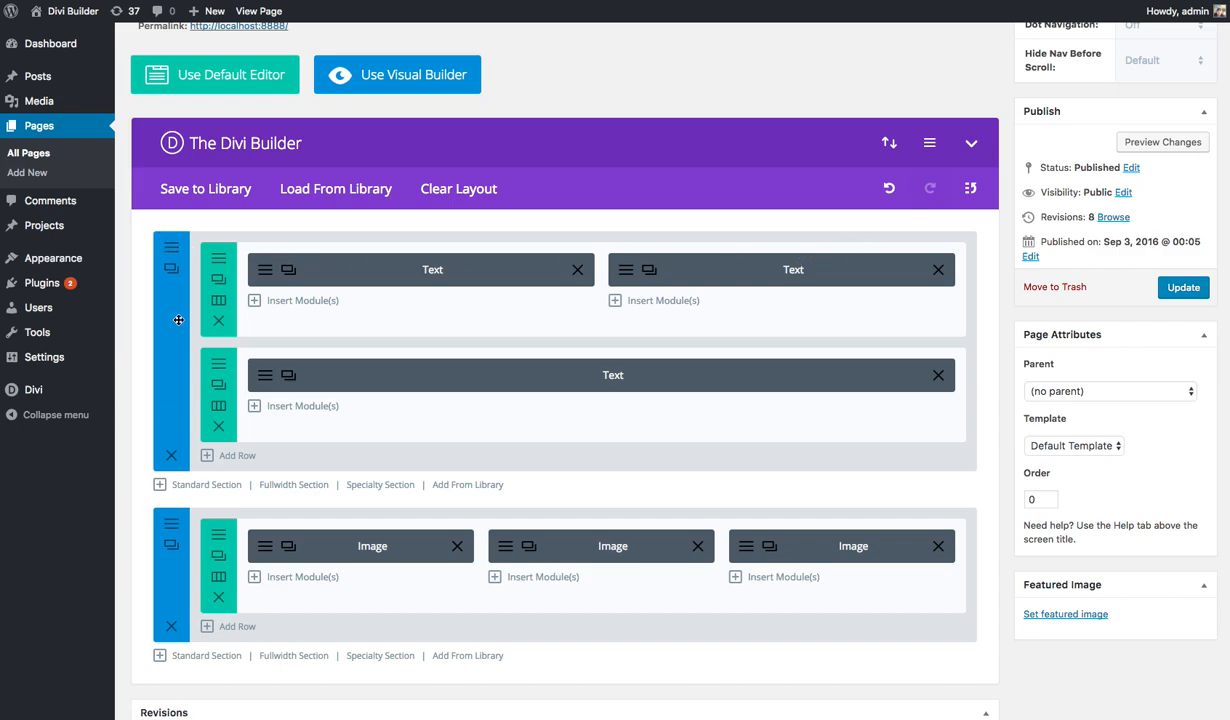
Step: Try moving the first section and its rows in the backend layout
mouse_move(177, 325)
left_mouse_down()
mouse_move(173, 305)
mouse_move(171, 321)
left_mouse_up()
left_click_drag(340, 323, 340, 323)
left_click_drag(415, 434, 423, 431)
scroll(568, 472, "up", 2)
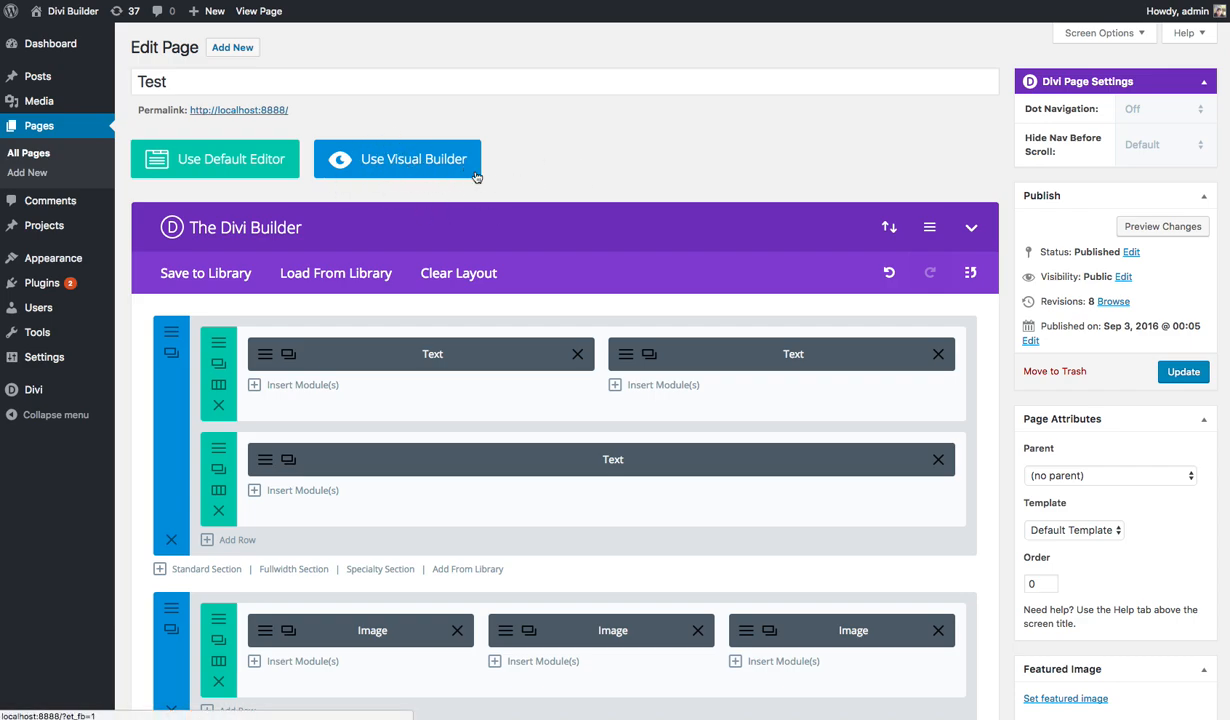
Step: Open the Test page in the Visual Builder from the backend page editor
left_click(436, 163)
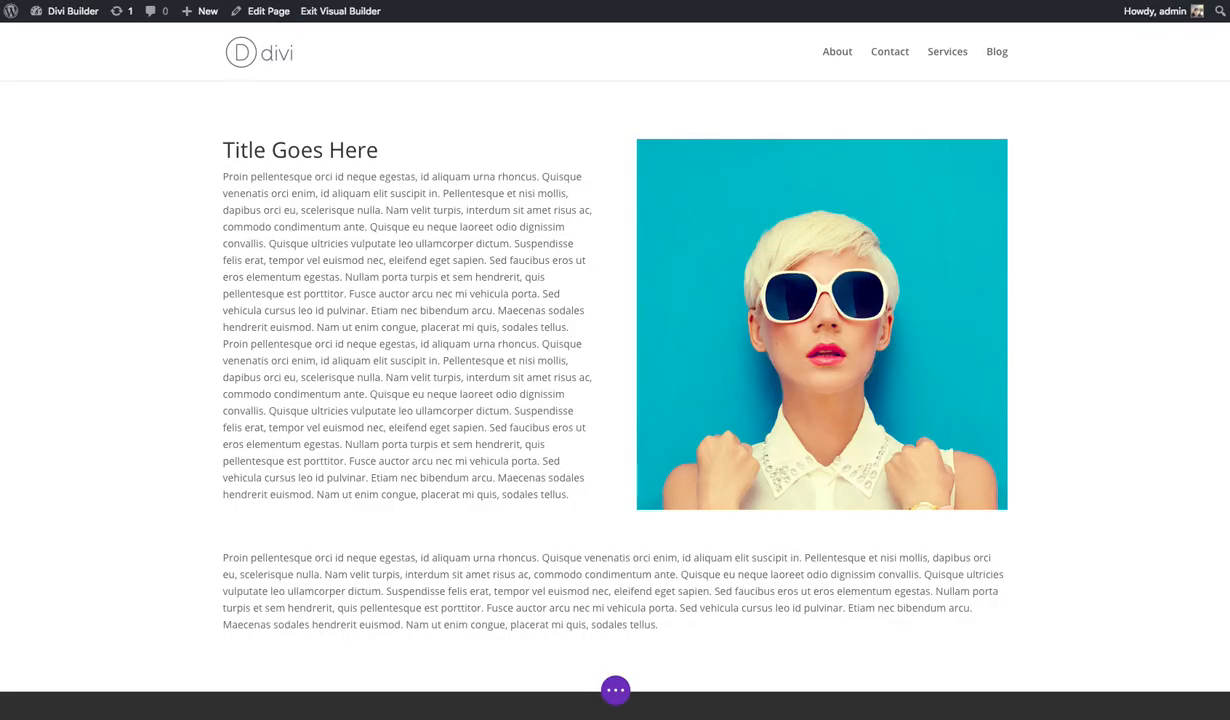
mouse_move(396, 245)
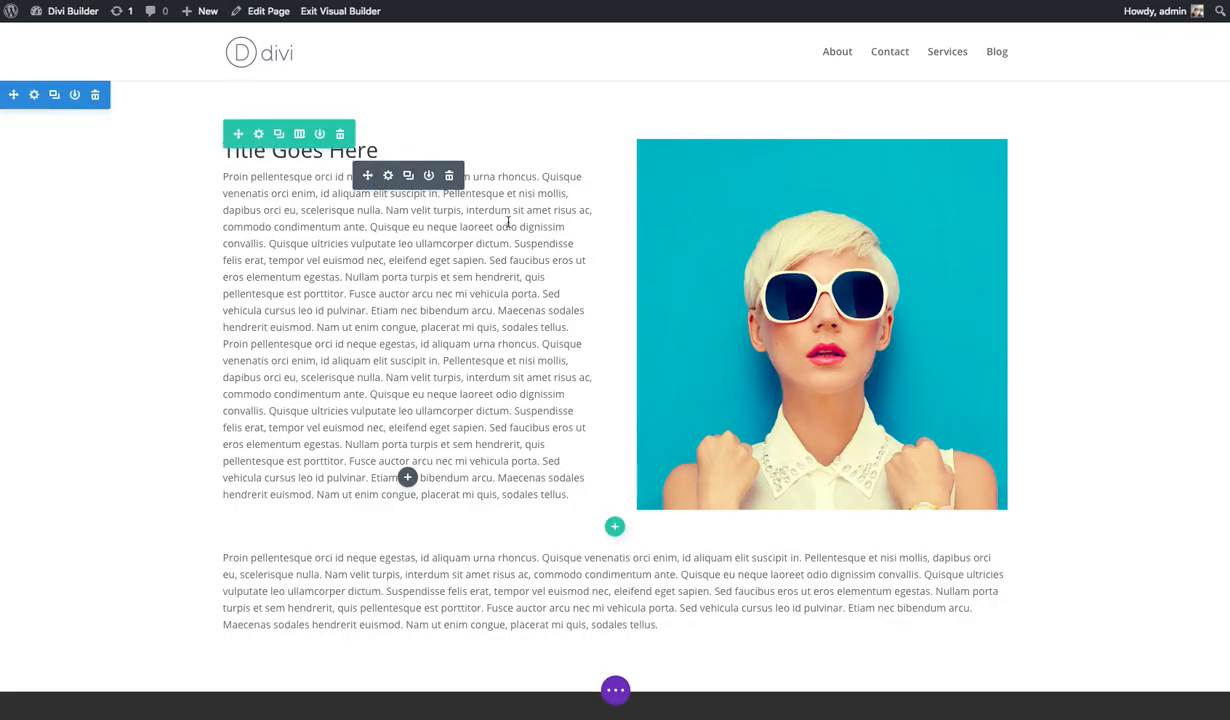
left_click(292, 1)
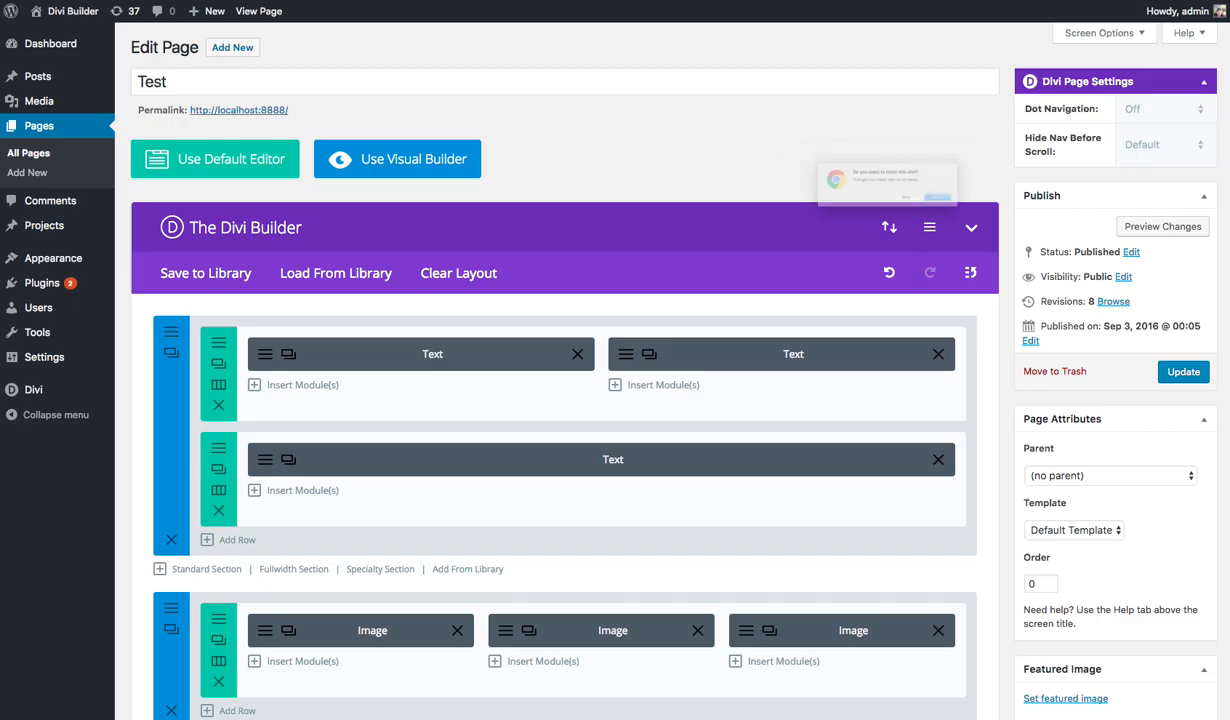
key("Escape")
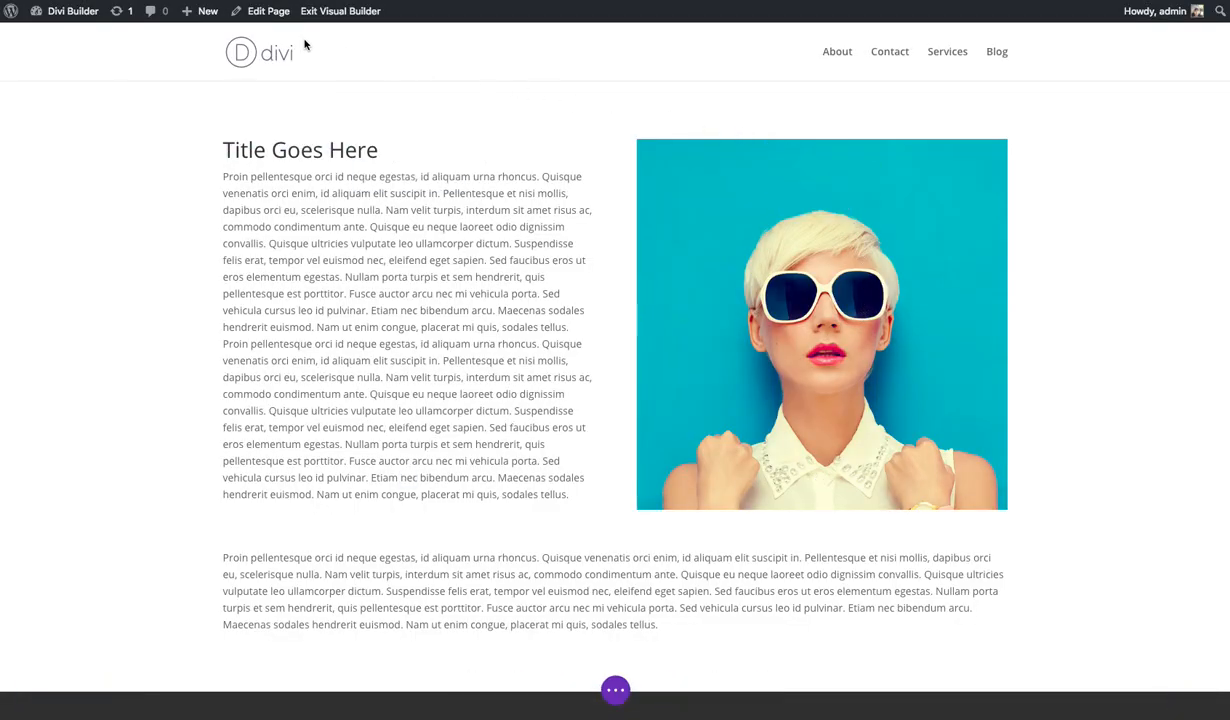
Step: Return to the backend page editor, review the module layout and launch the Visual Builder again
left_click(268, 12)
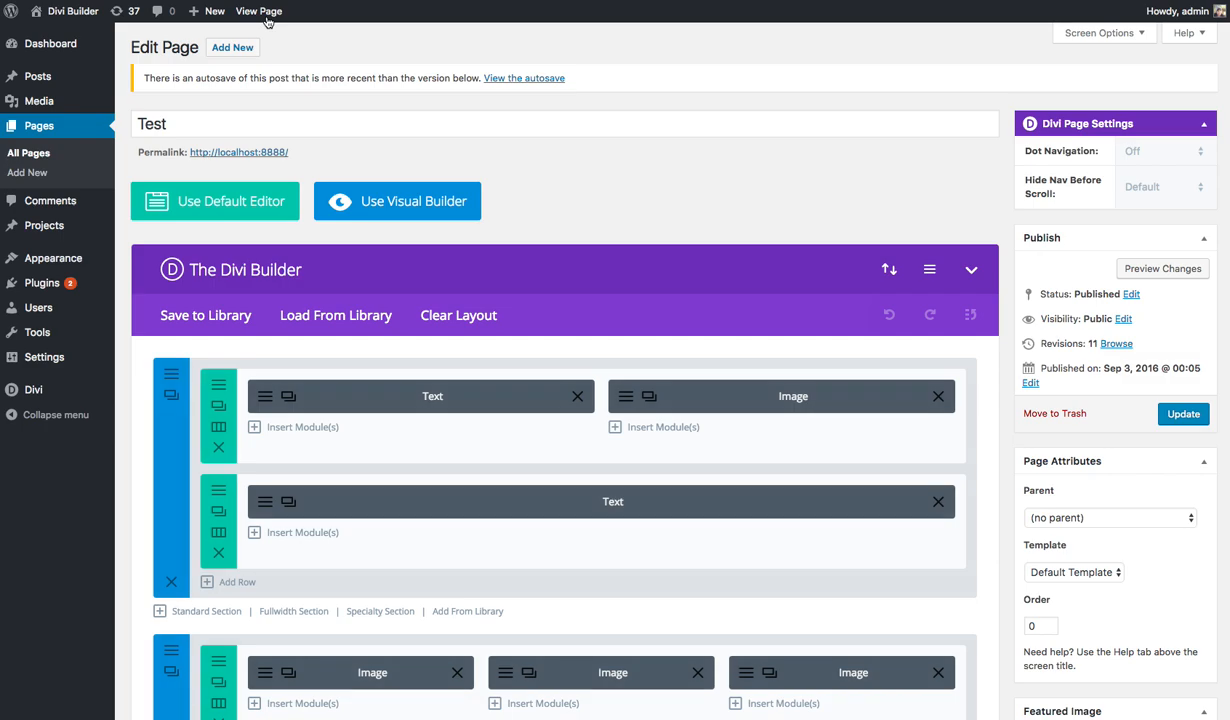
scroll(684, 407, "down", 2)
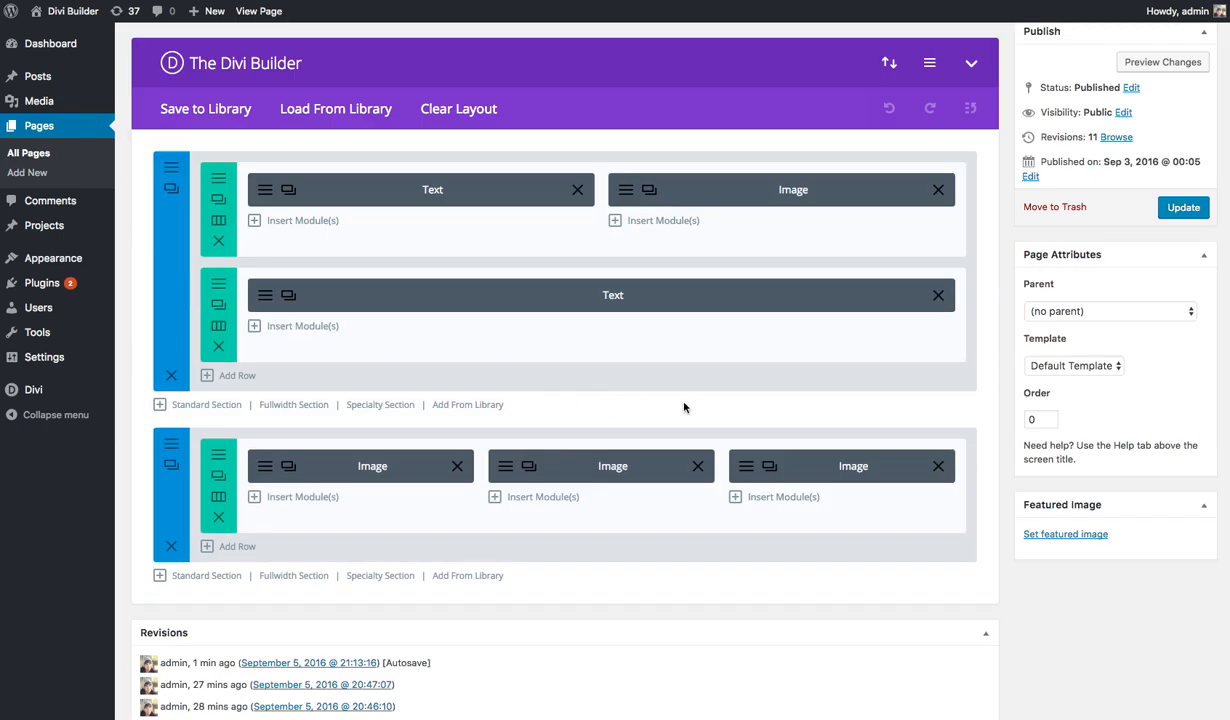
scroll(678, 294, "up", 2)
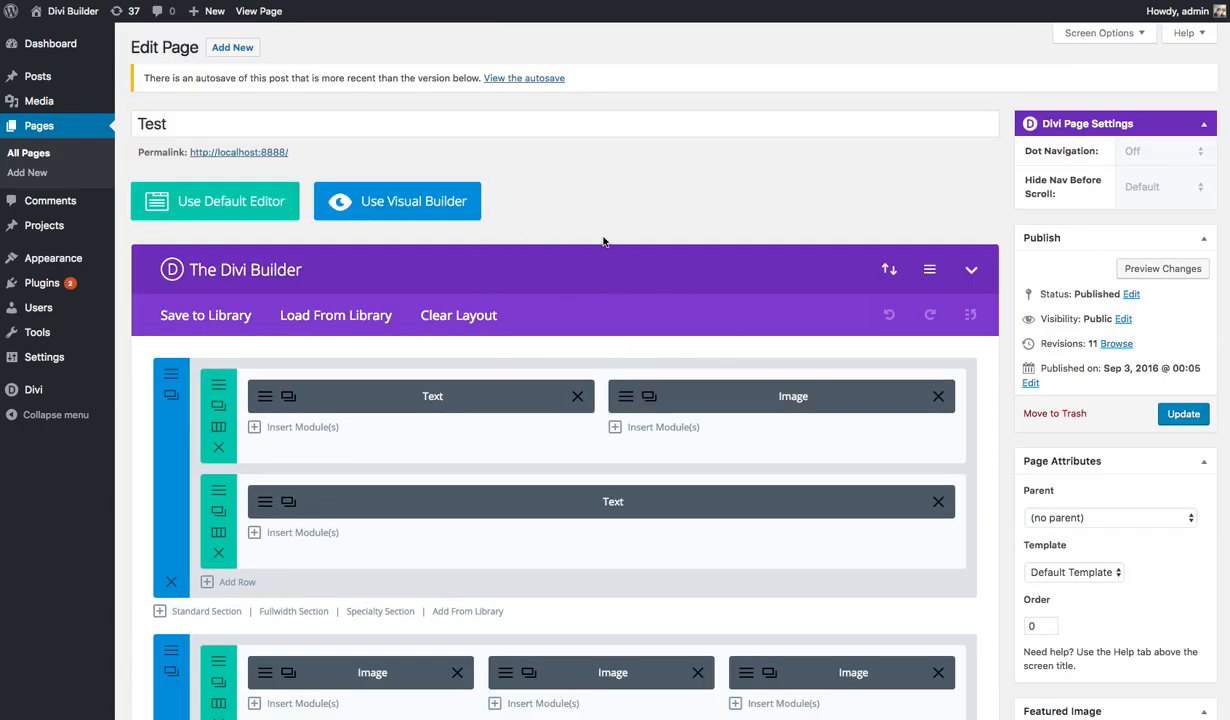
left_click(405, 208)
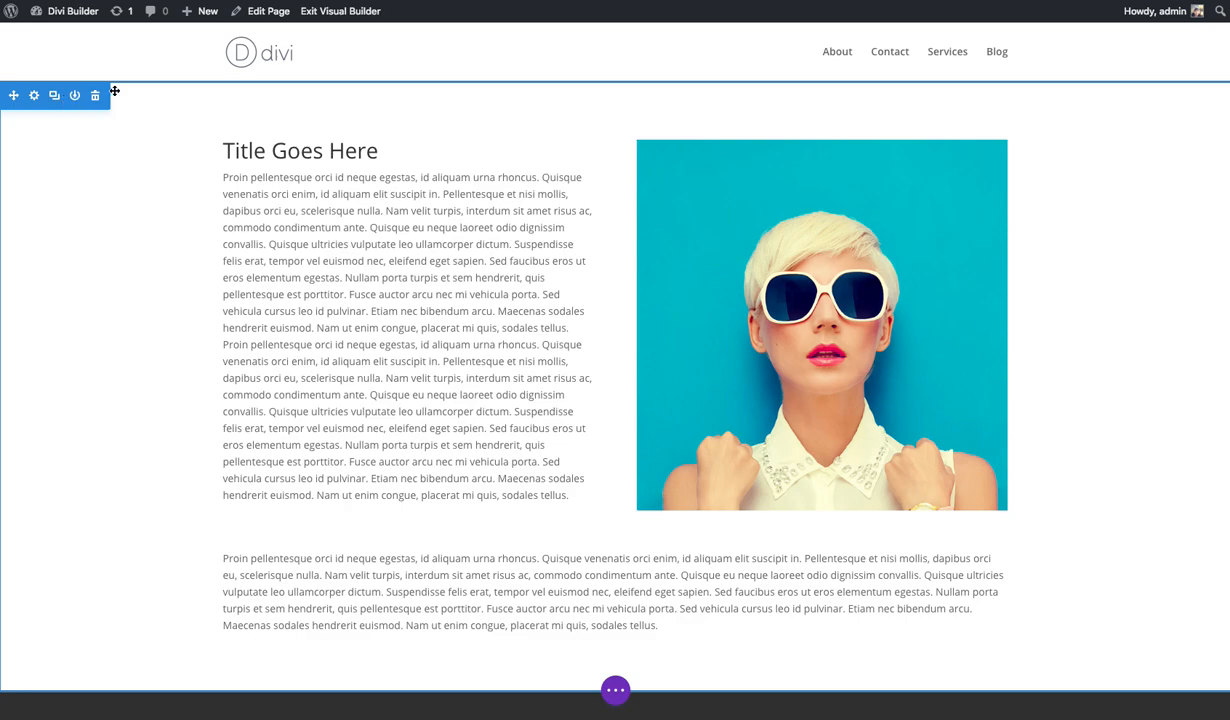
Step: Open the first section's settings, look through the general background, video and padding options, and close them
left_click(34, 97)
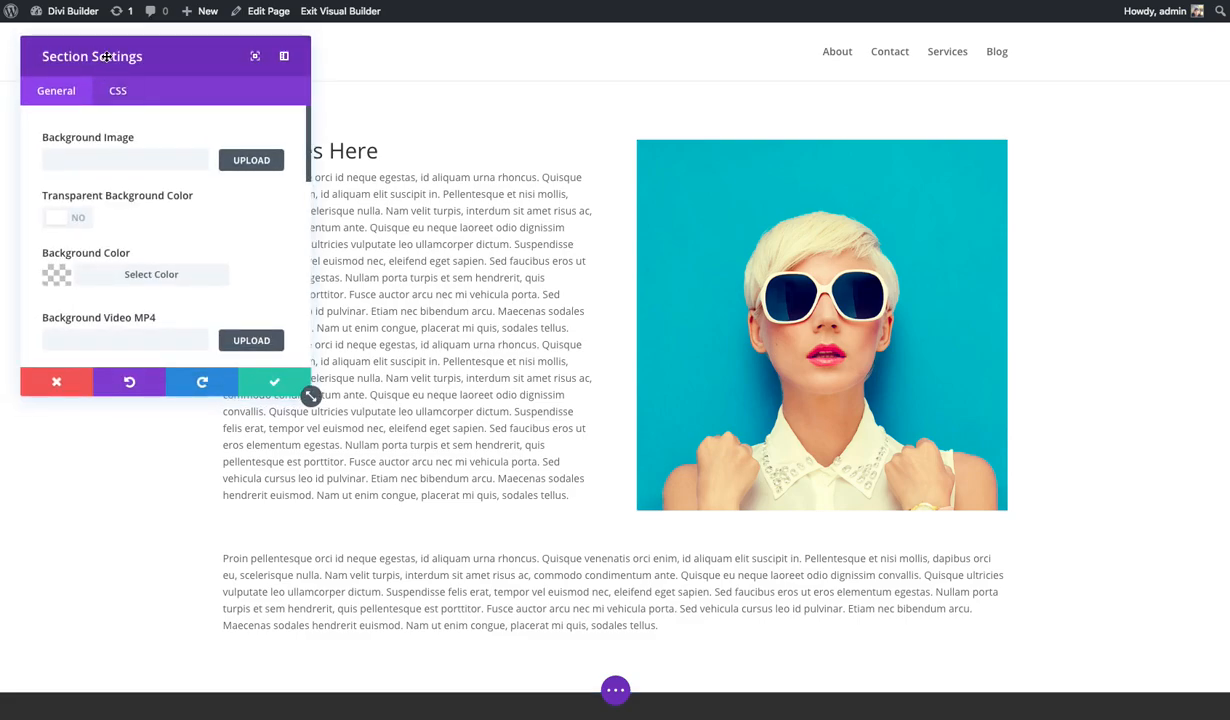
left_click_drag(107, 57, 362, 122)
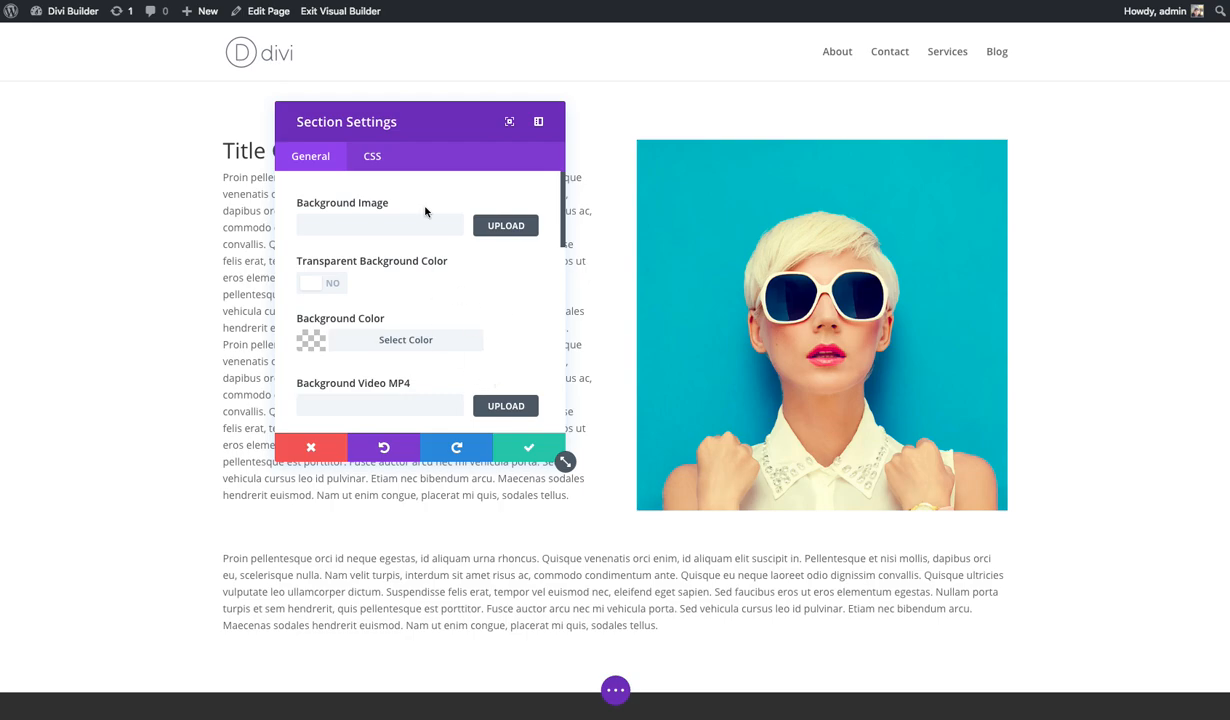
scroll(549, 262, "down", 2)
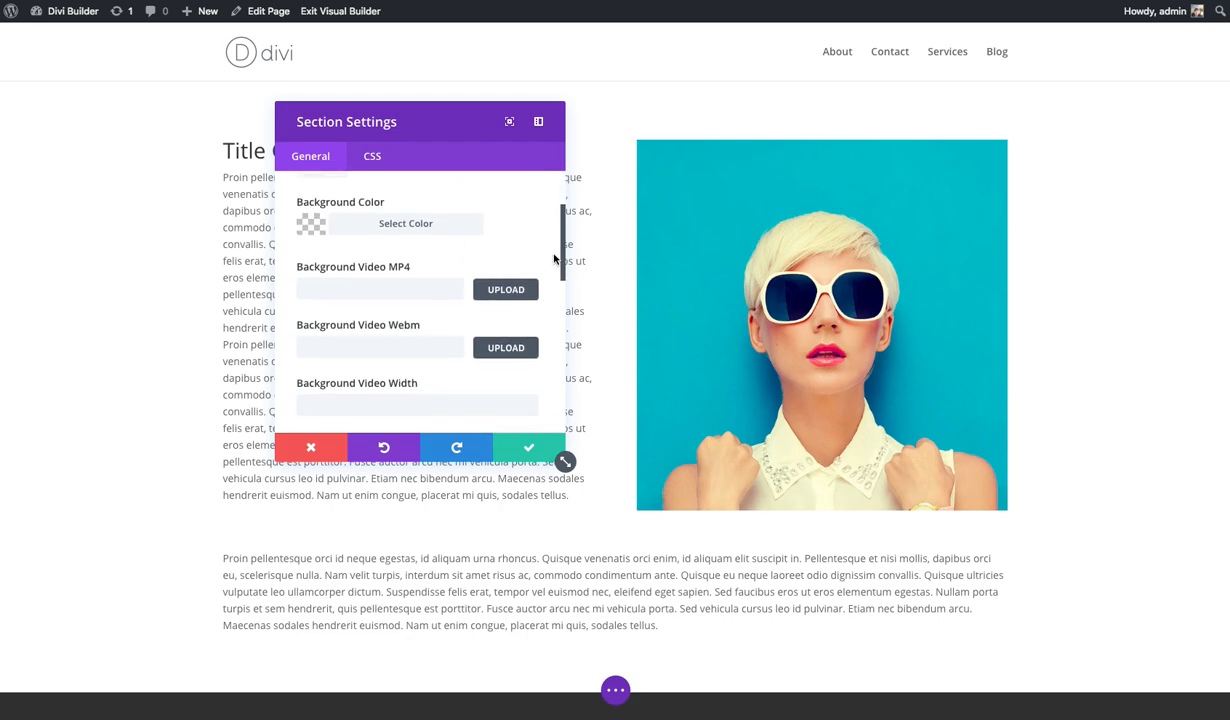
scroll(554, 259, "down", 8)
scroll(542, 263, "up", 2)
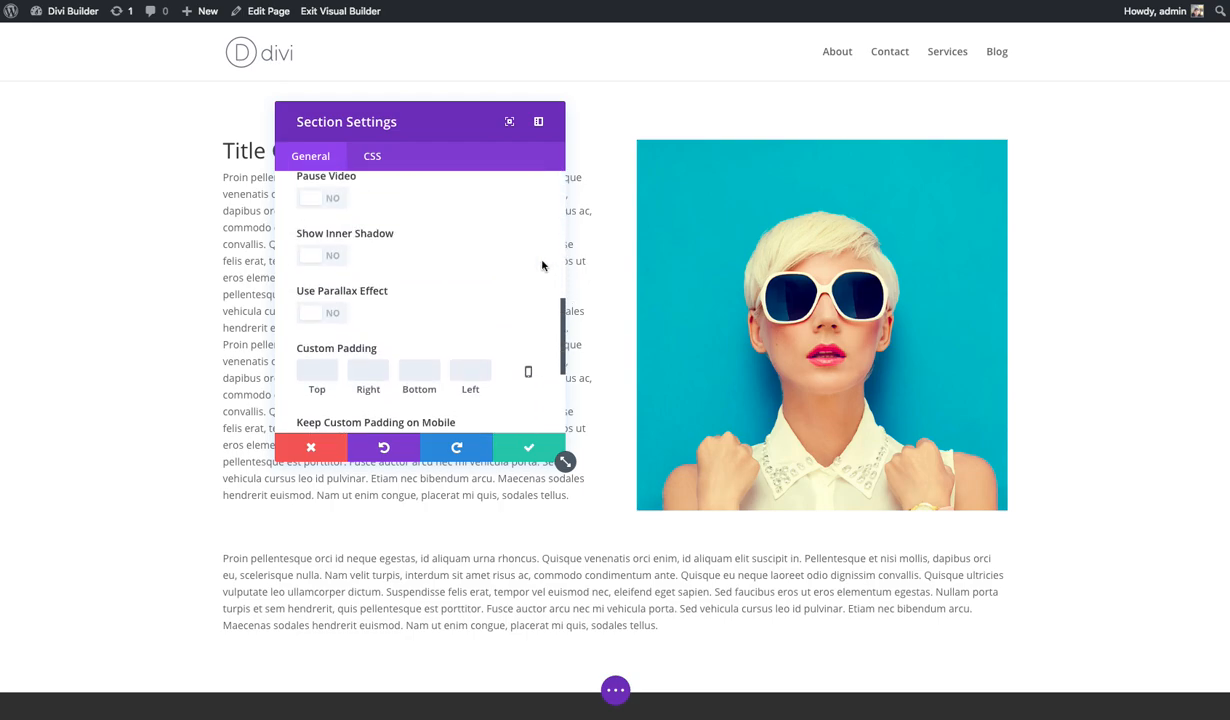
scroll(542, 265, "up", 5)
left_click(522, 445)
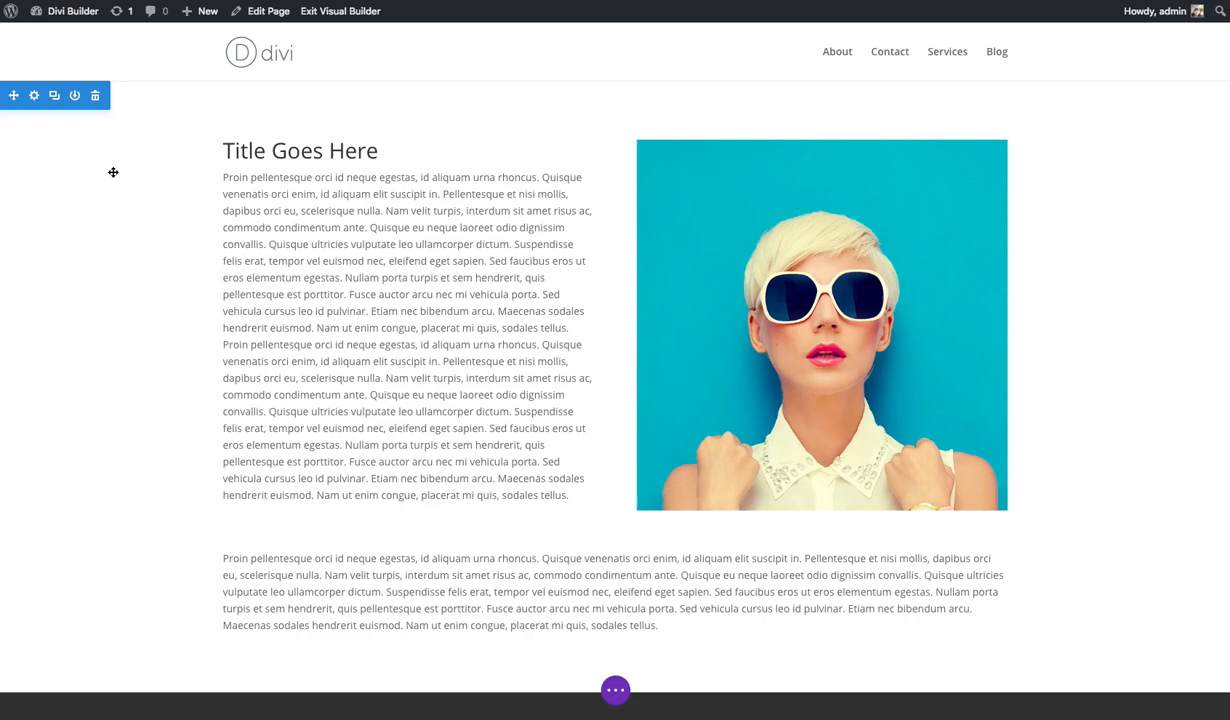
Step: Duplicate the first section and delete the copy
left_click(54, 97)
scroll(412, 187, "down", 5)
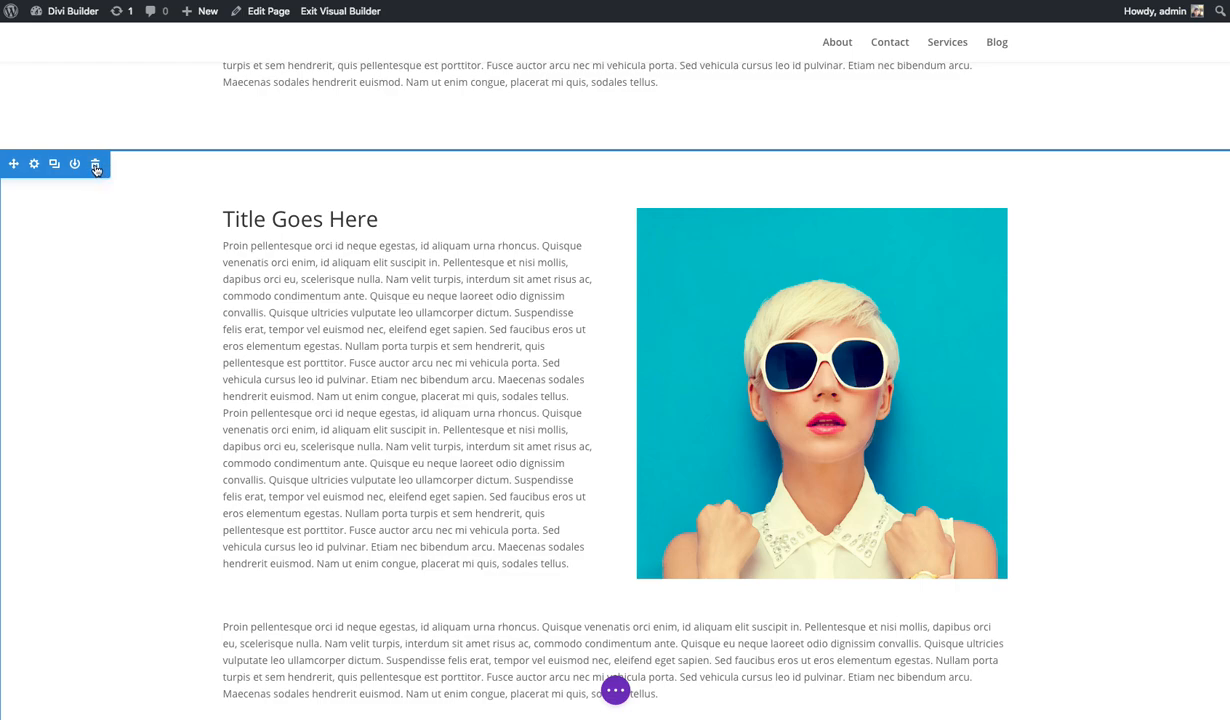
left_click(95, 166)
scroll(295, 240, "up", 4)
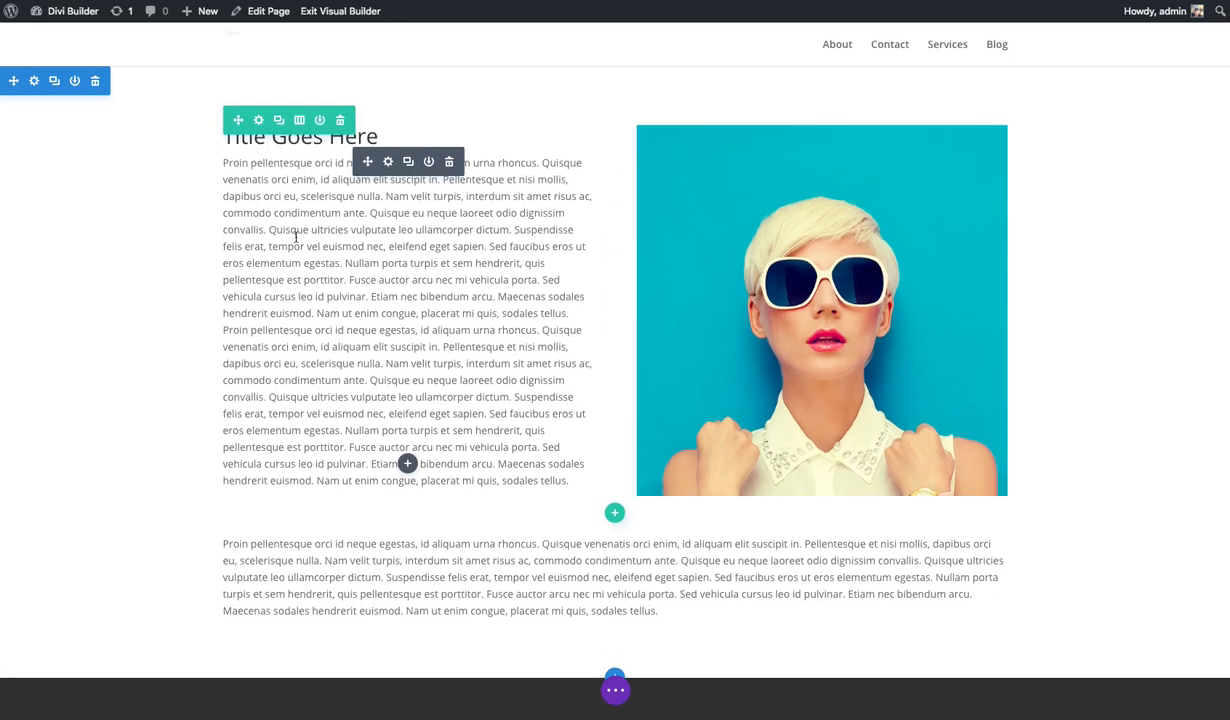
scroll(575, 311, "down", 2)
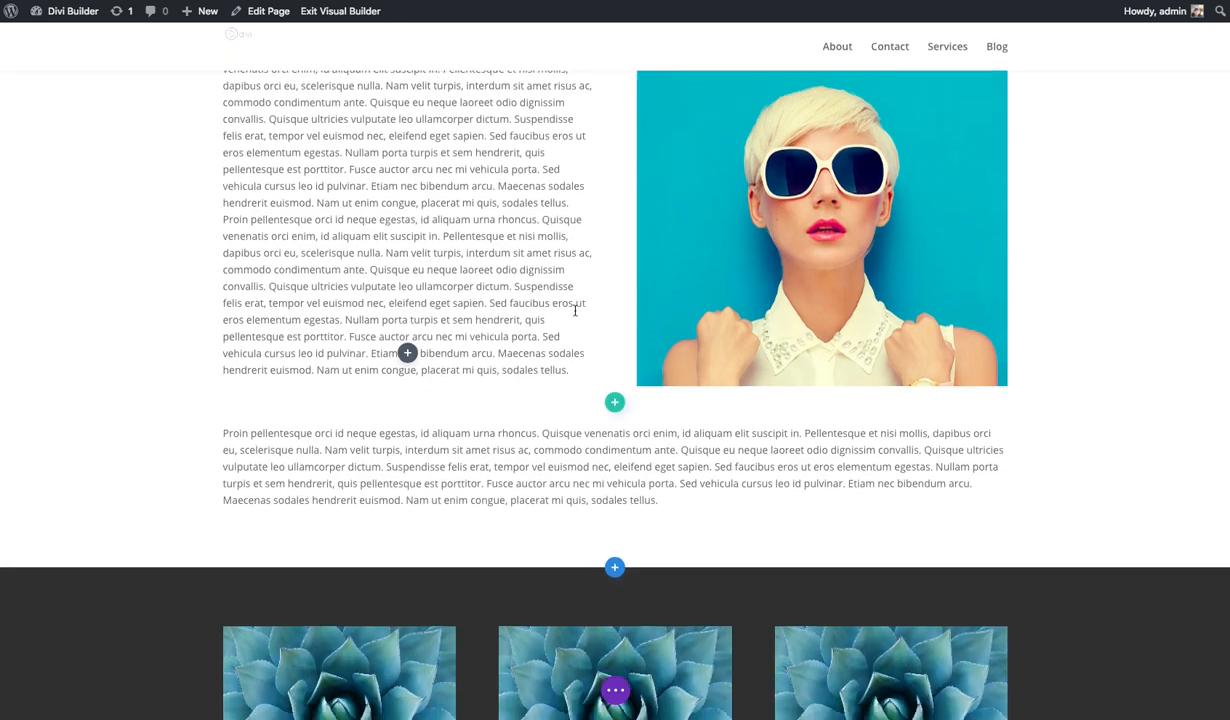
scroll(573, 322, "down", 3)
scroll(568, 330, "up", 5)
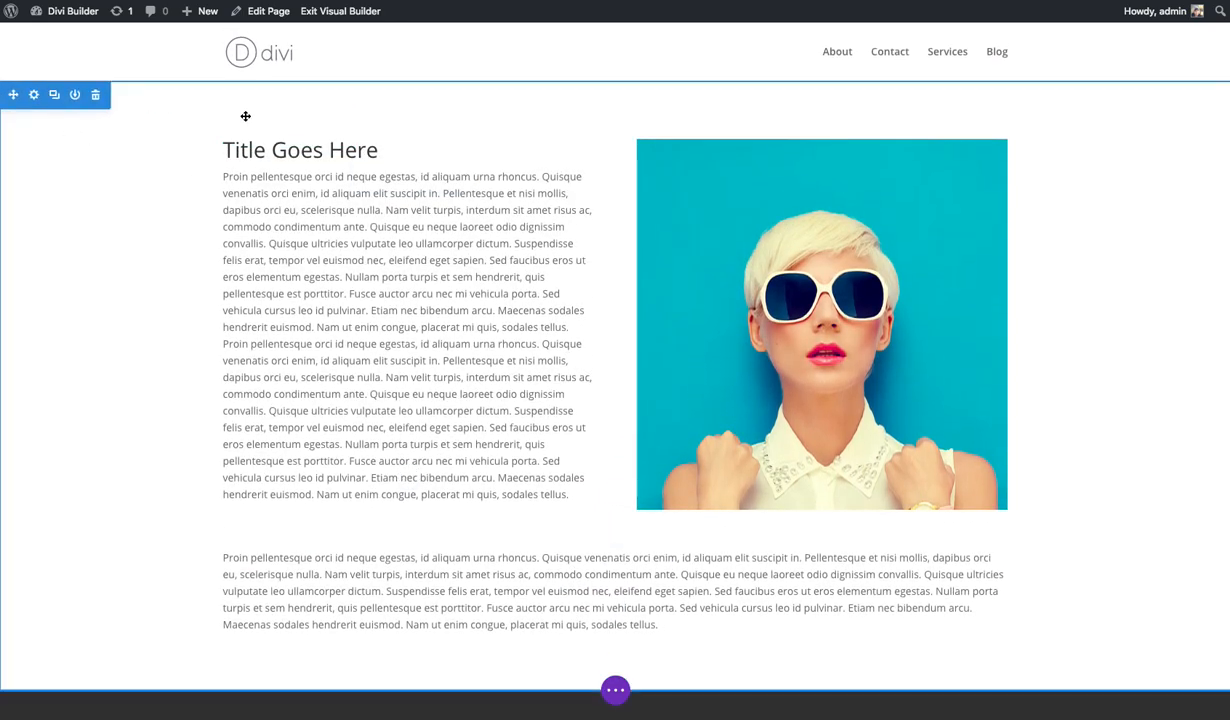
Step: Move the text-and-image row below the three images in the dark section and back to the start of the first section
mouse_move(250, 139)
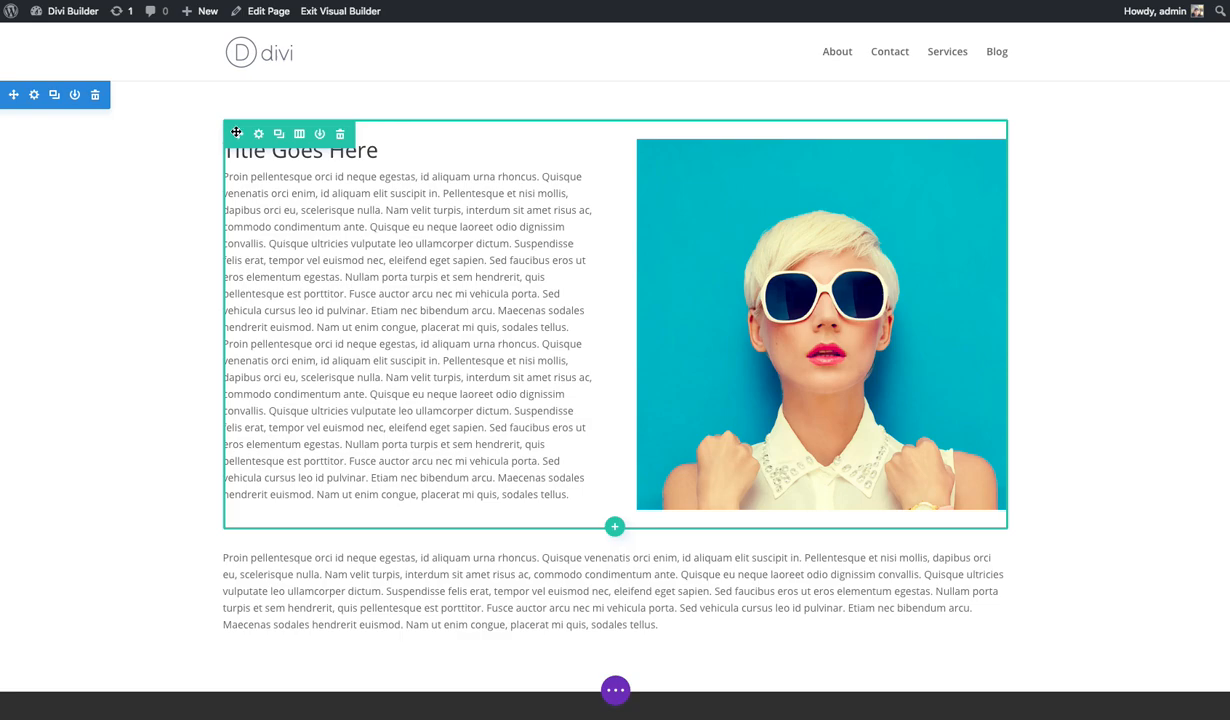
mouse_move(234, 131)
left_mouse_down()
mouse_move(341, 369)
mouse_move(341, 95)
mouse_move(450, 318)
left_mouse_up()
left_click_drag(518, 492, 522, 530)
scroll(373, 490, "down", 1)
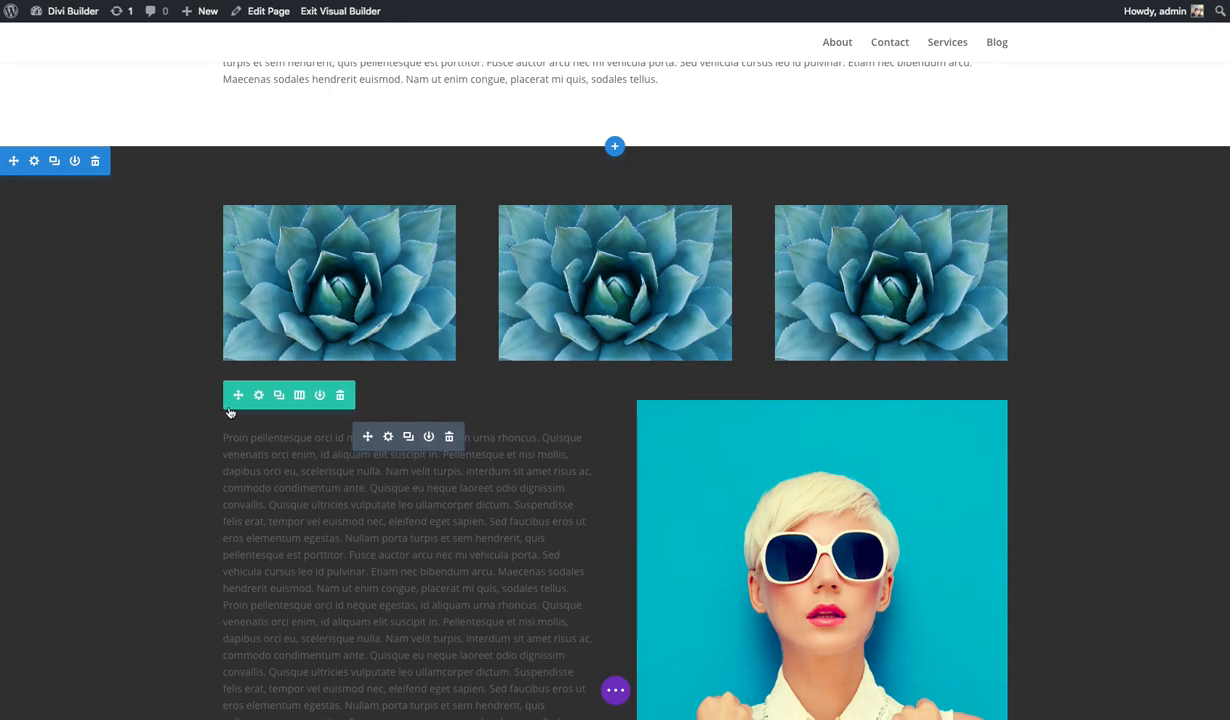
left_click_drag(233, 395, 296, 130)
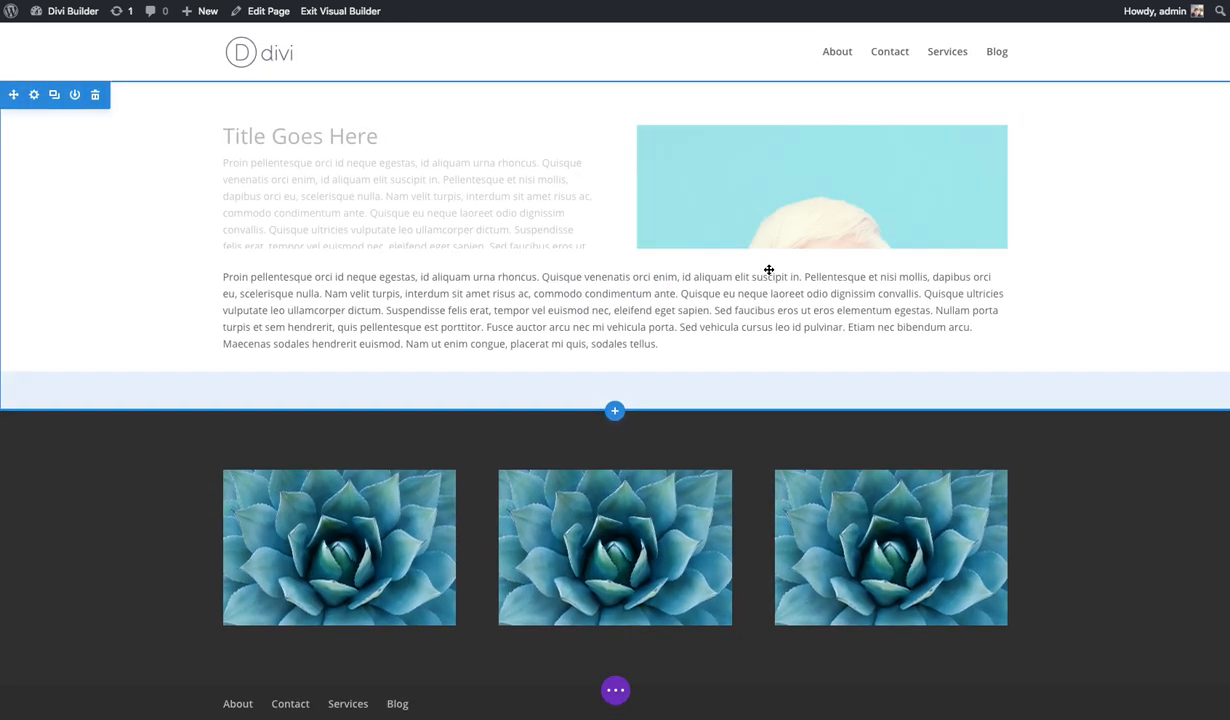
Step: Open the text-and-image row's settings, reposition and resize the settings window, and dock it beside the page at a narrower width
left_click(258, 135)
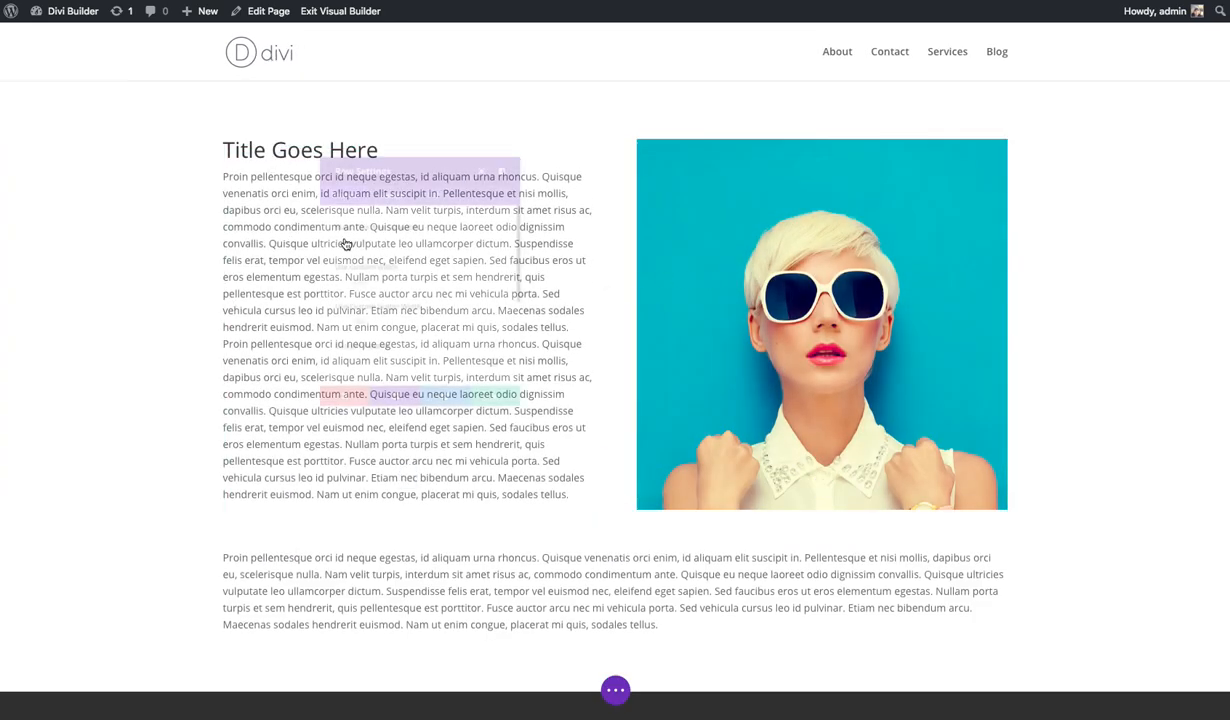
left_click_drag(415, 429, 415, 508)
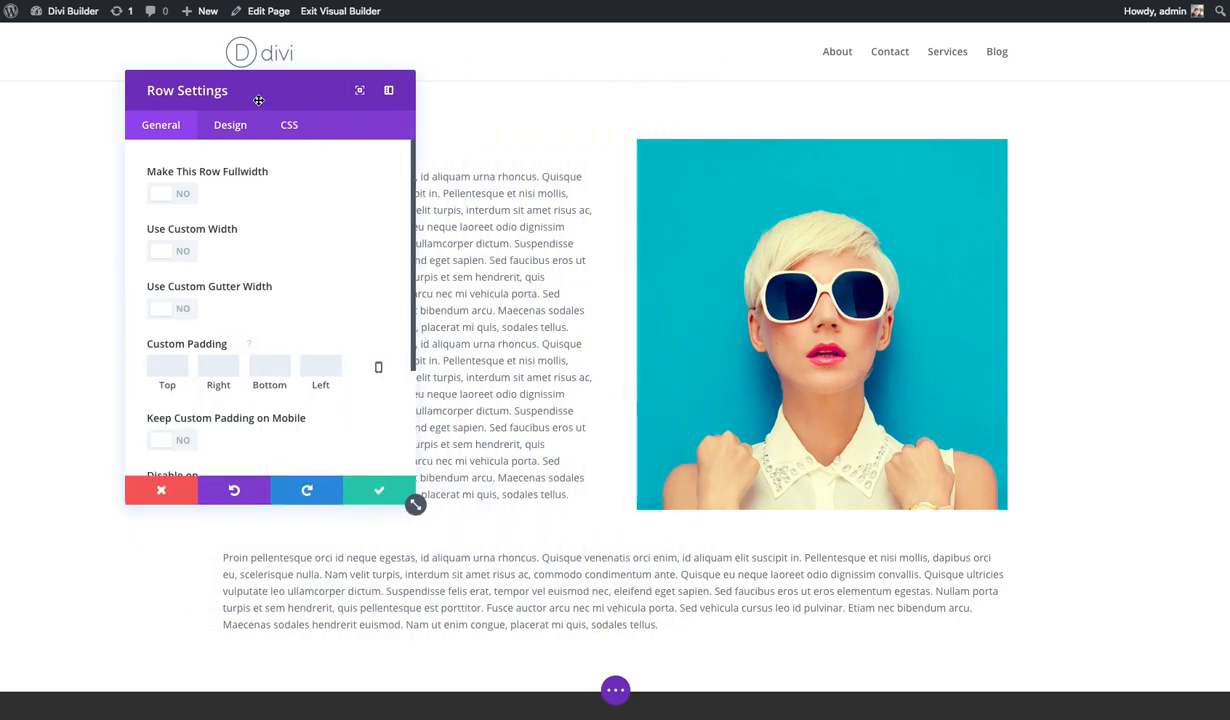
left_click_drag(255, 99, 494, 126)
left_click_drag(654, 511, 697, 538)
left_click_drag(560, 130, 12, 104)
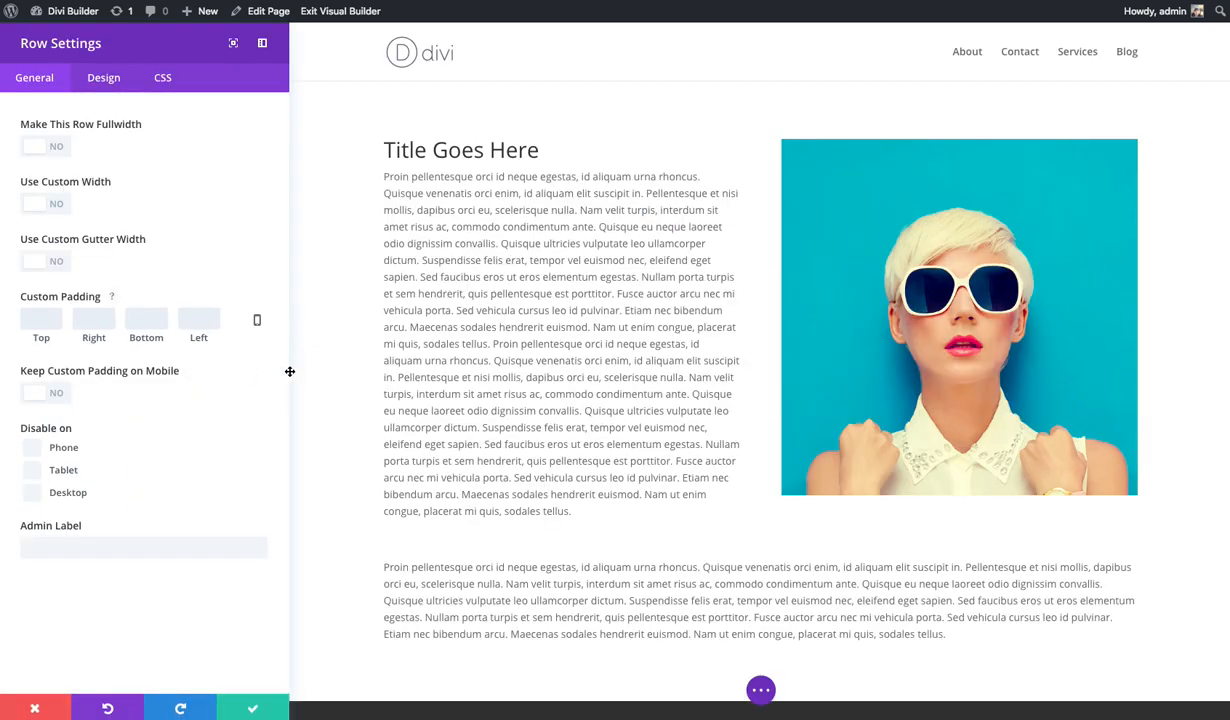
left_click_drag(288, 372, 225, 361)
Step: Undock the row settings window, expand it to its enlarged view and restore the compact size
left_click_drag(118, 48, 625, 197)
left_click(659, 198)
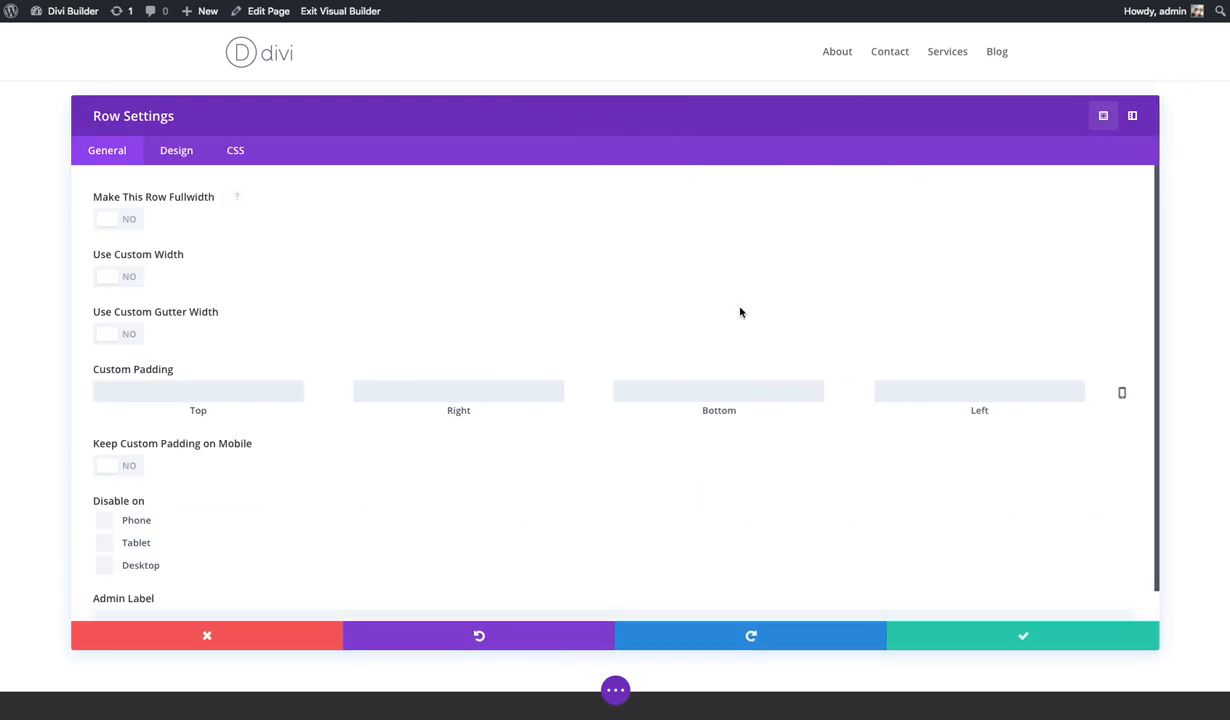
left_click(1103, 115)
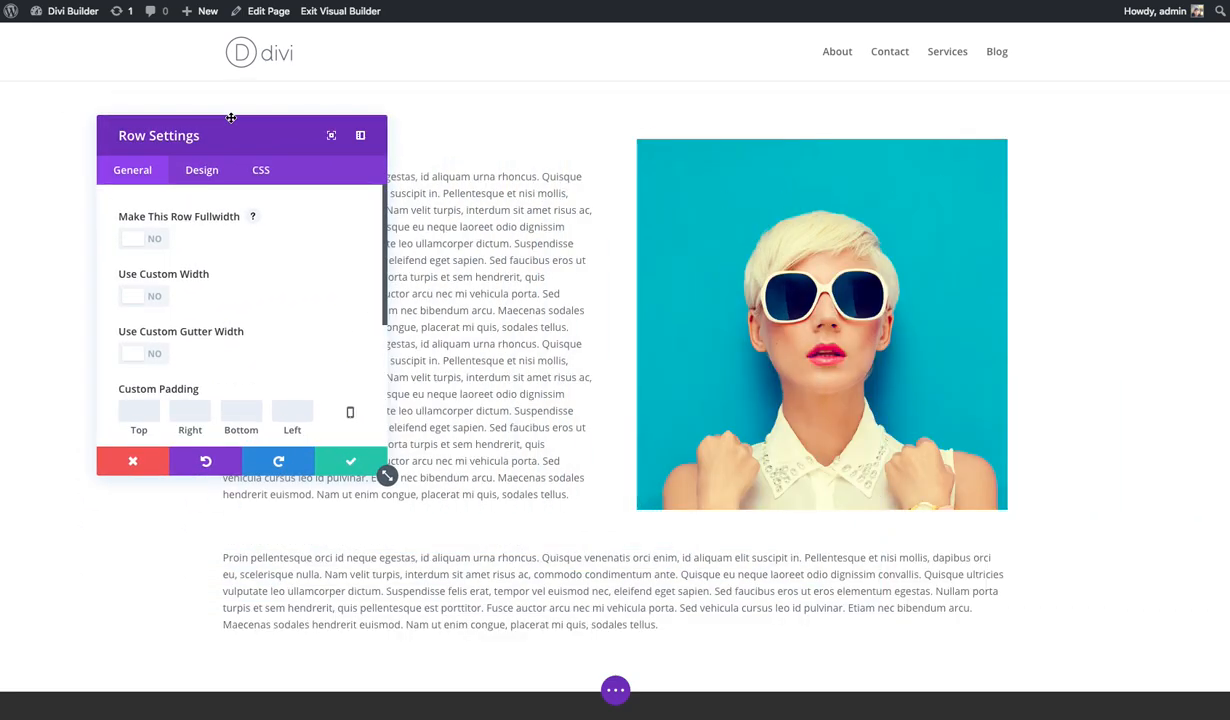
Step: Reposition the compact row settings window over the text column and close it, saving the row
left_click_drag(230, 118, 352, 129)
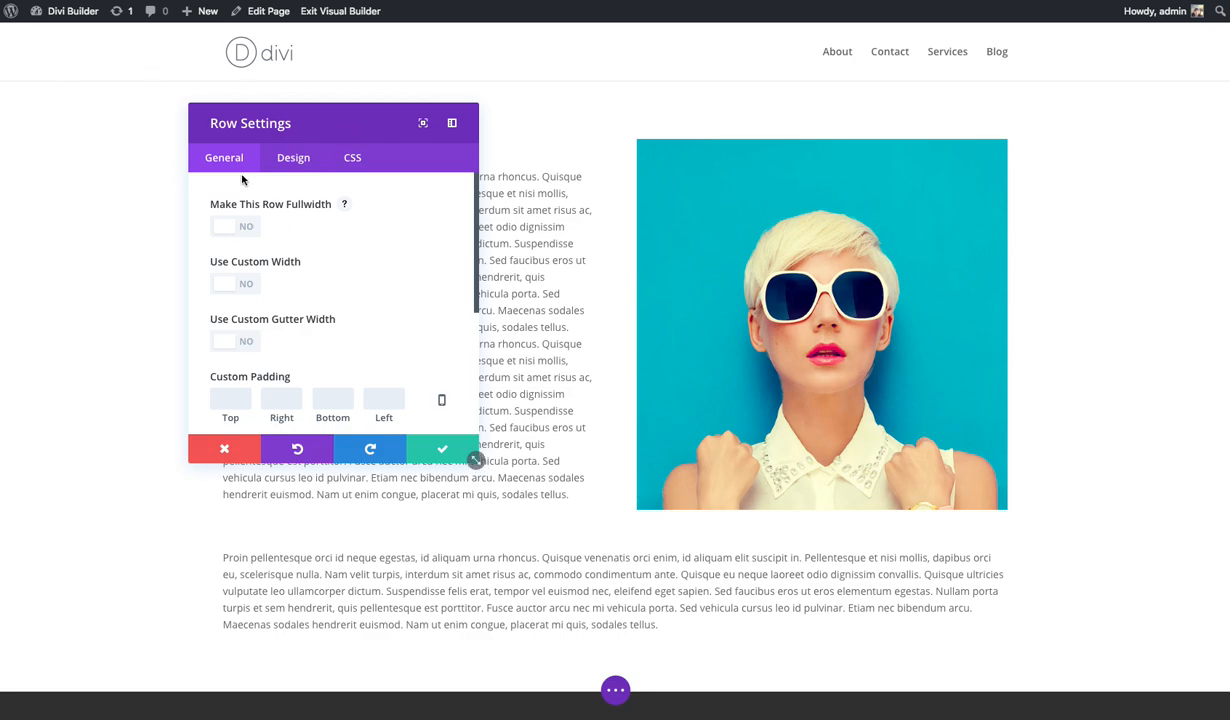
left_click_drag(318, 131, 259, 113)
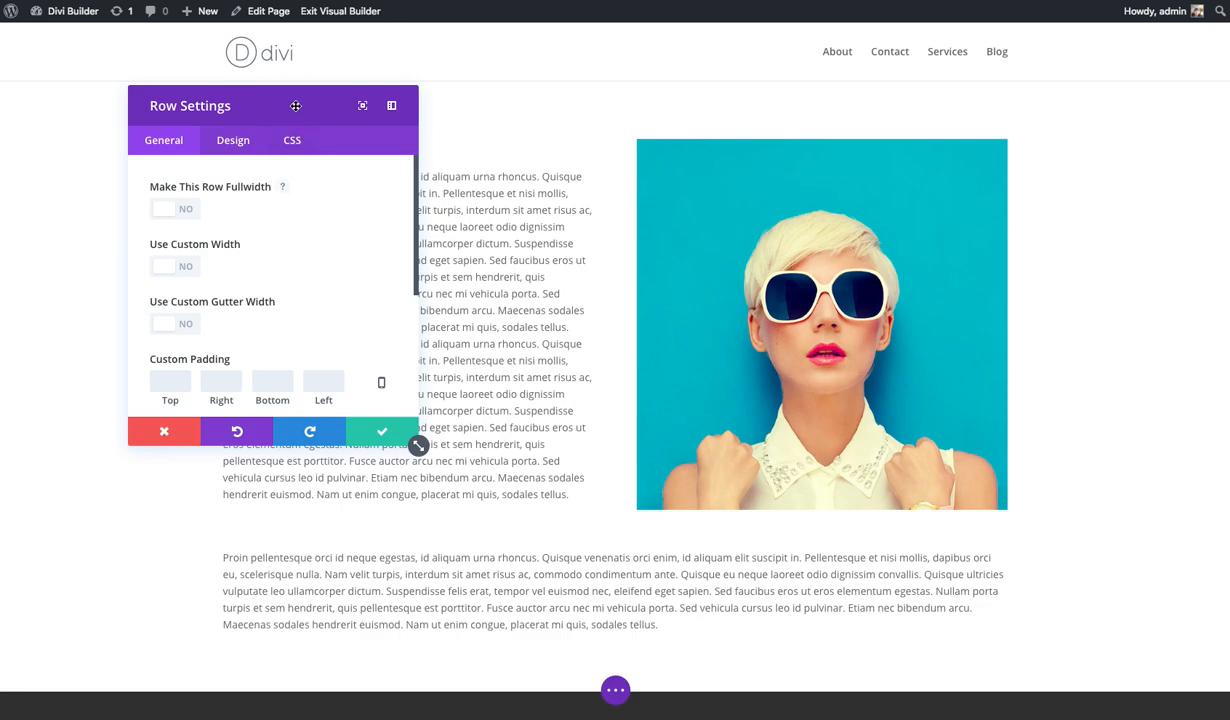
left_click_drag(389, 153, 434, 125)
left_click_drag(318, 101, 354, 110)
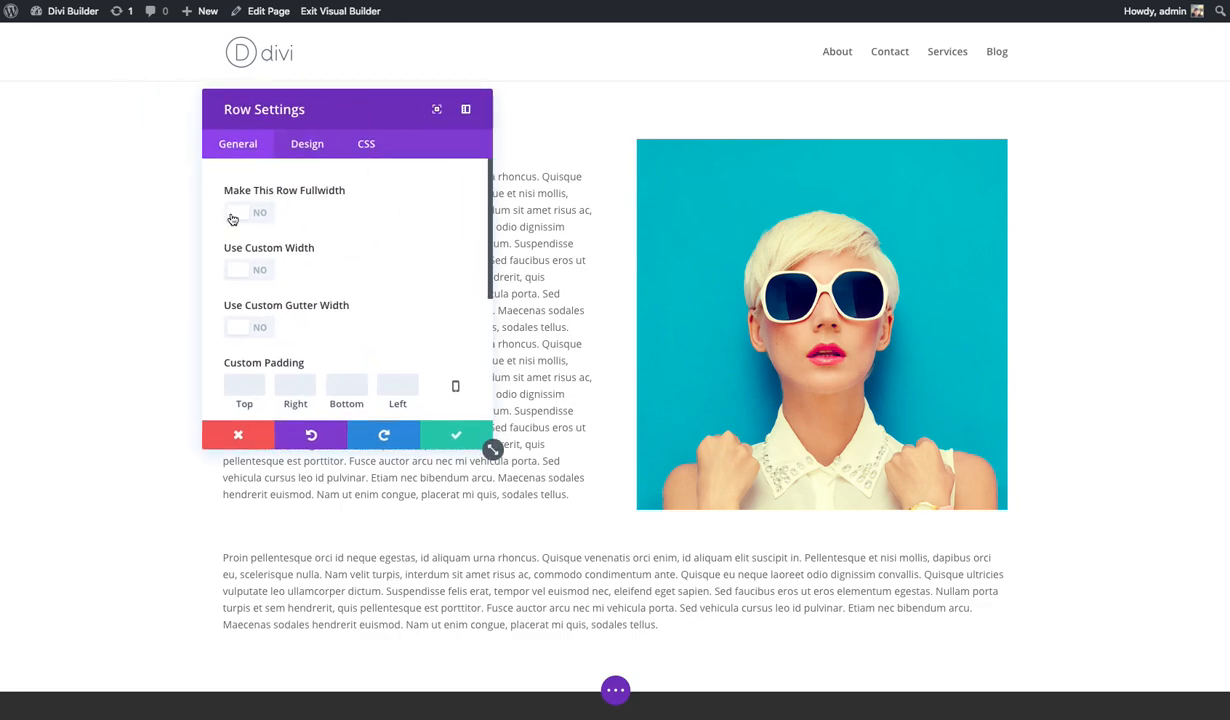
left_click(448, 439)
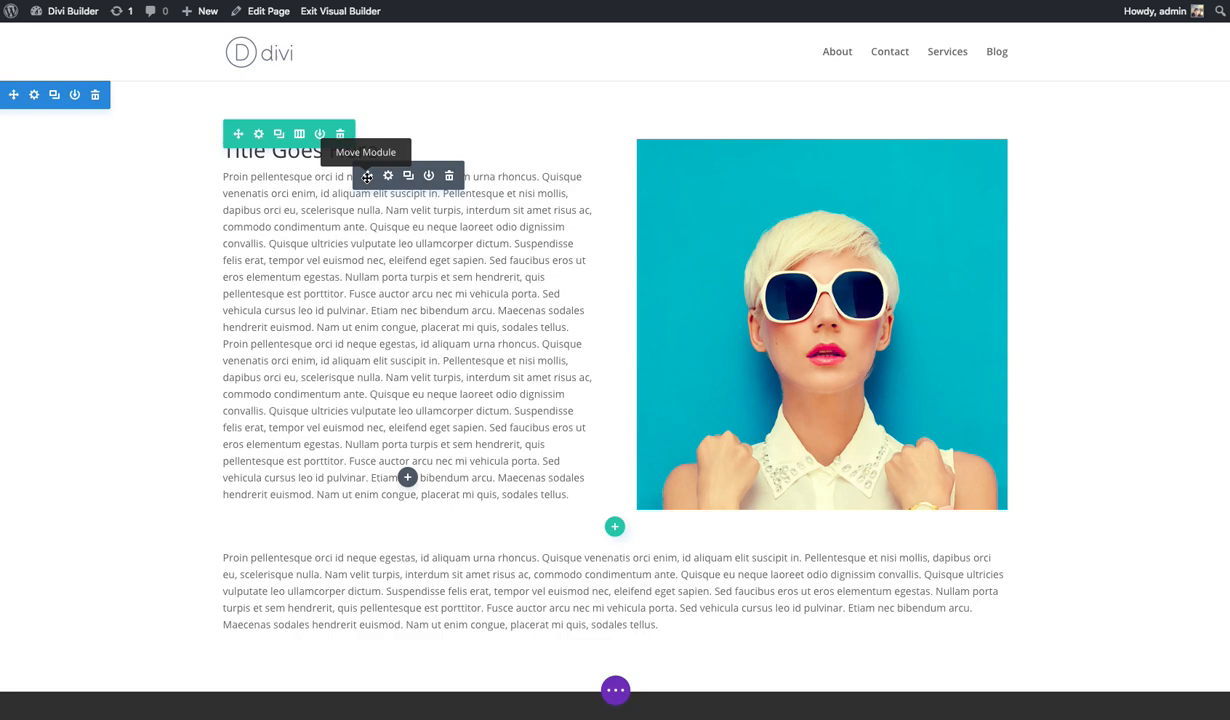
Step: Move the titled text module below the full-width paragraph and back into the column beside the image
left_click_drag(367, 177, 560, 640)
scroll(346, 659, "down", 2)
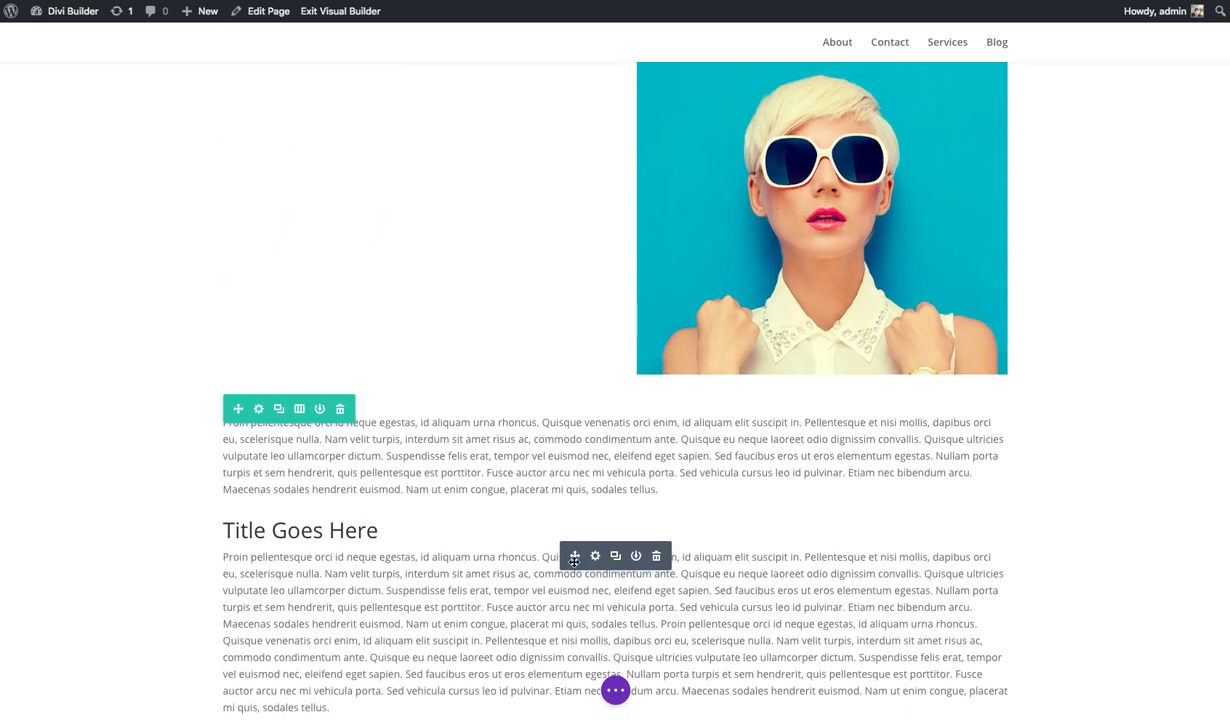
left_click_drag(574, 555, 400, 158)
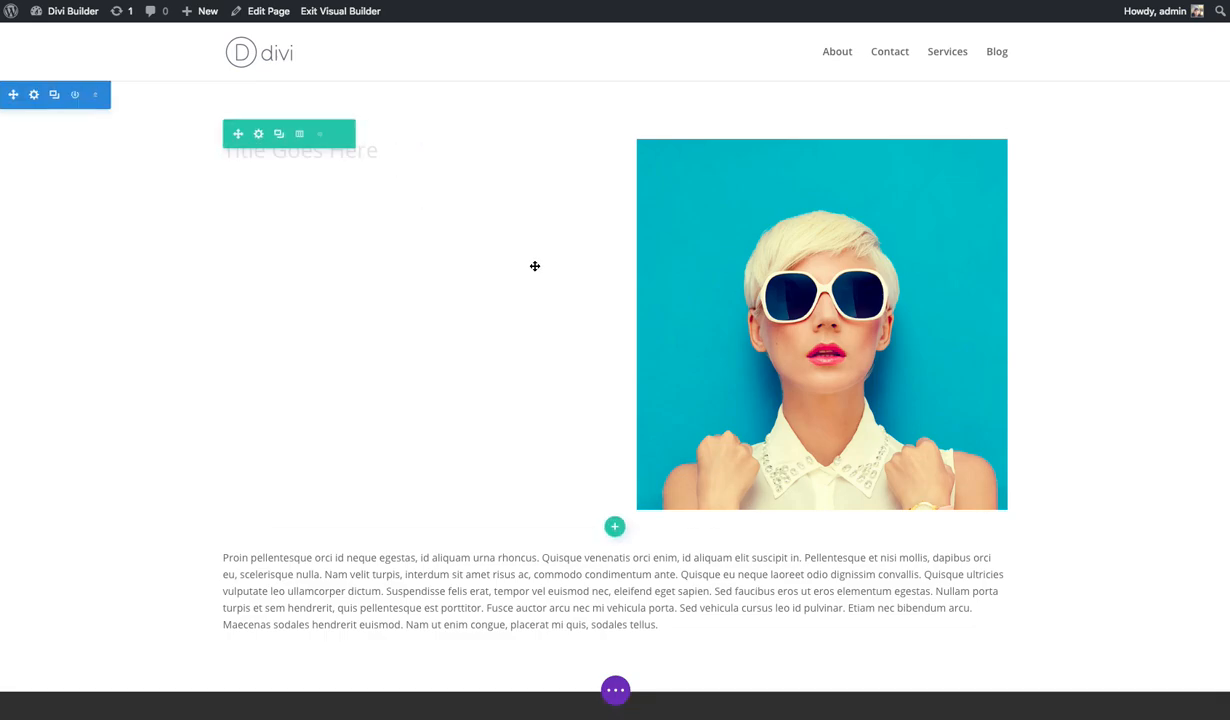
Step: Open the titled text module's settings, look through its general colour, orientation, content and visibility options, and save and close them
left_click(391, 177)
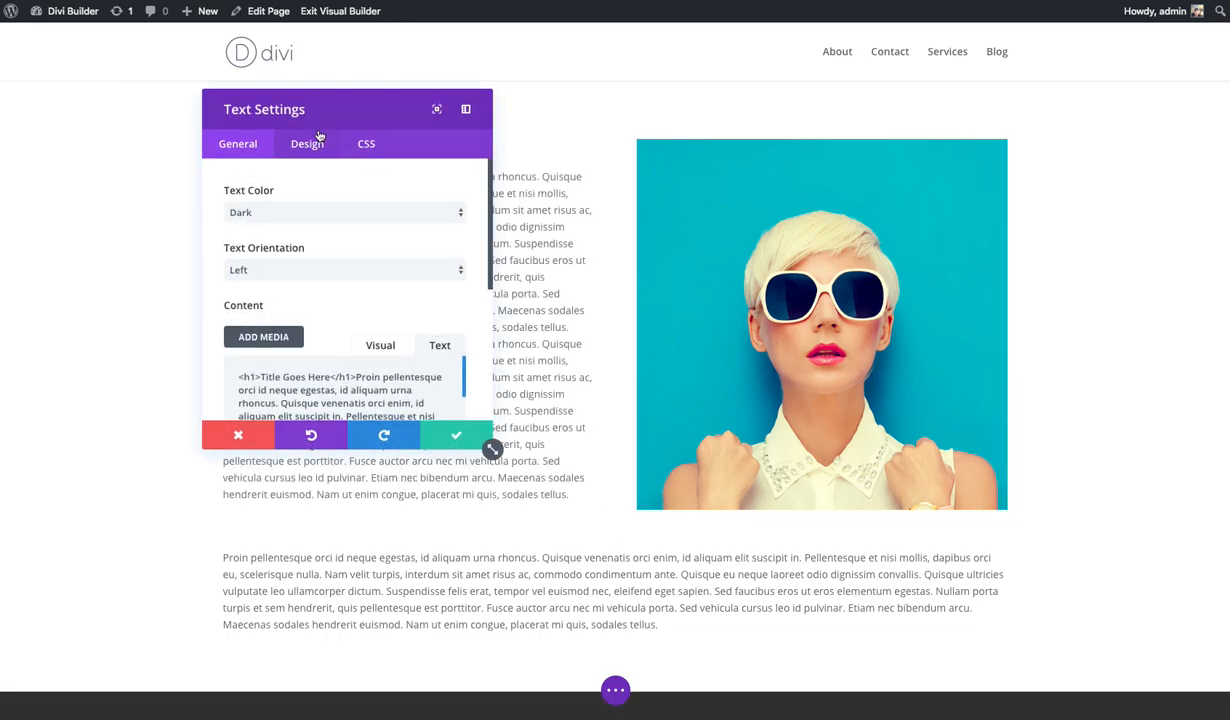
scroll(519, 275, "down", 5)
scroll(340, 218, "up", 5)
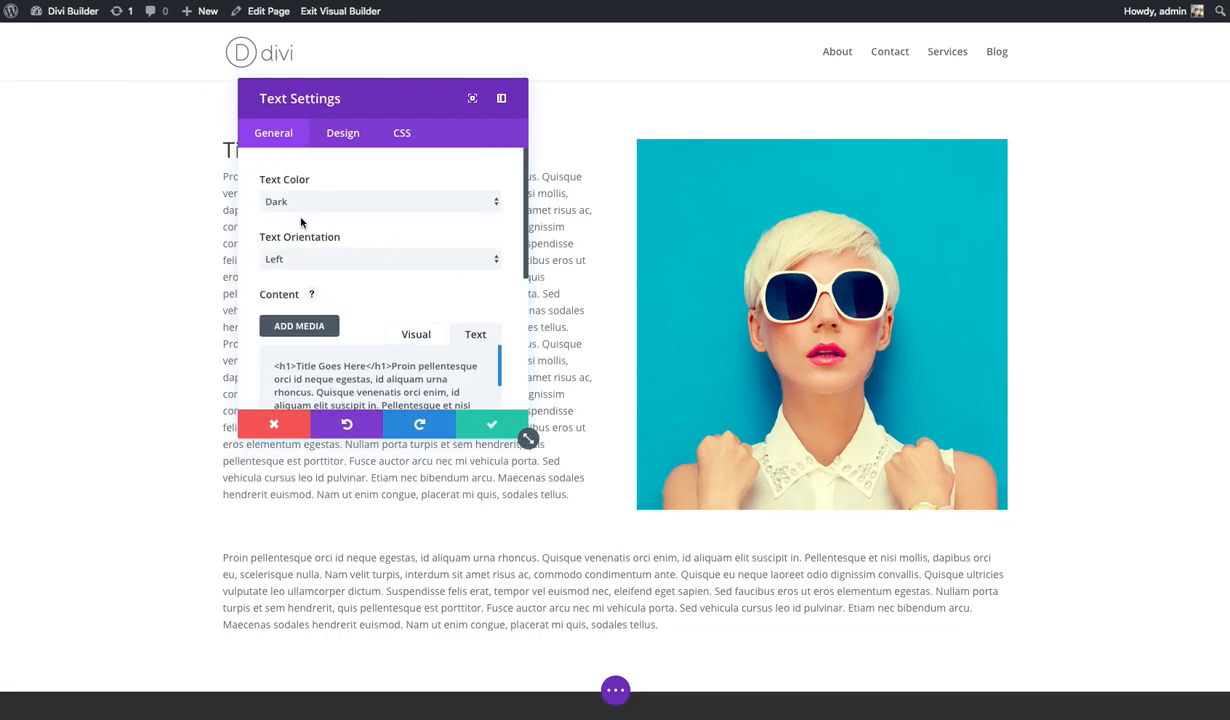
scroll(520, 234, "down", 5)
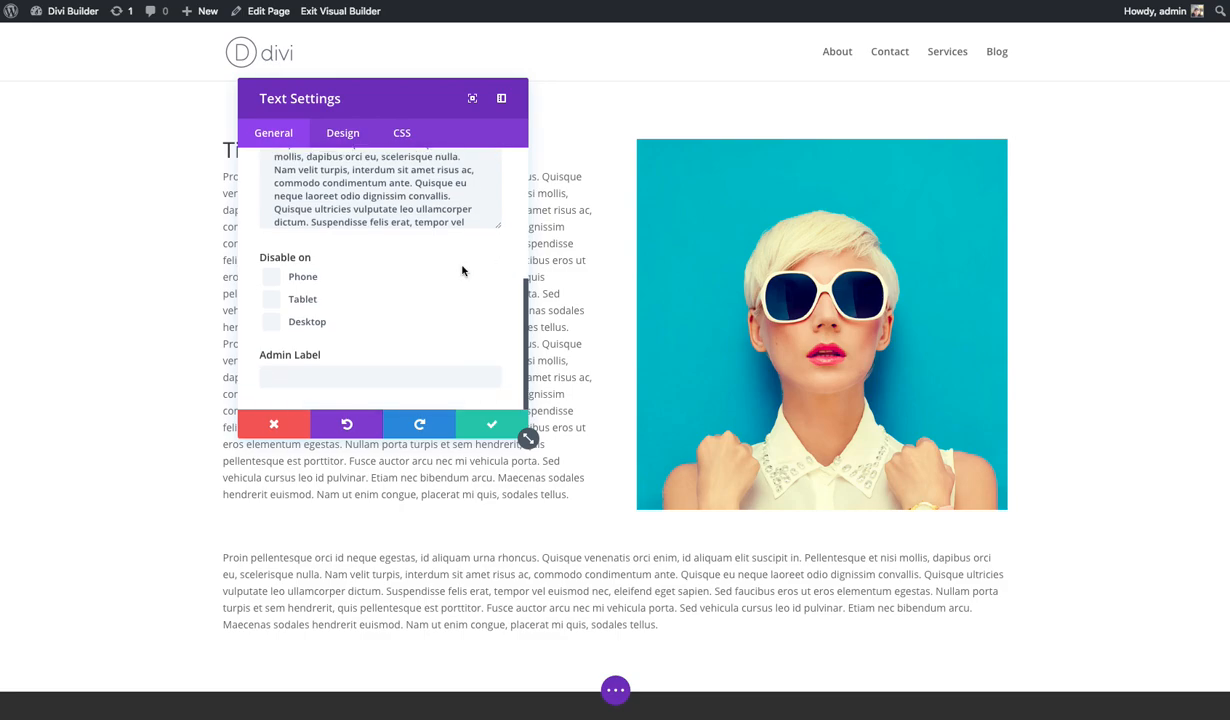
scroll(417, 305, "up", 4)
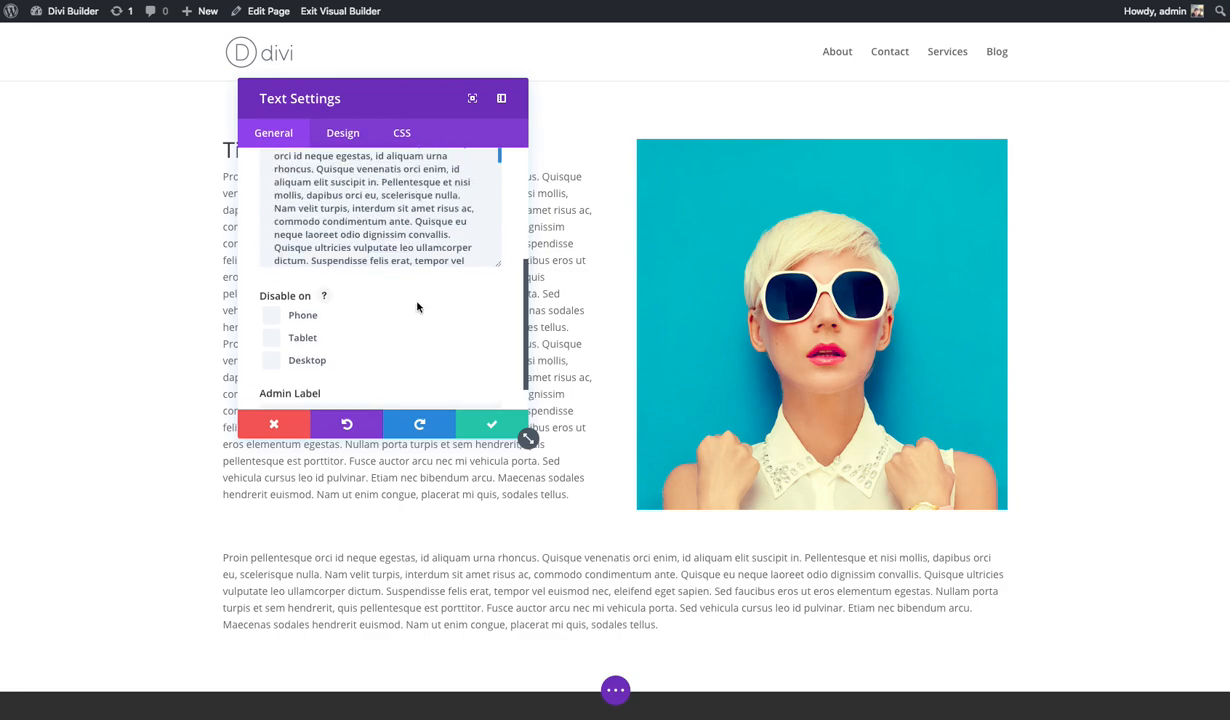
left_click(491, 424)
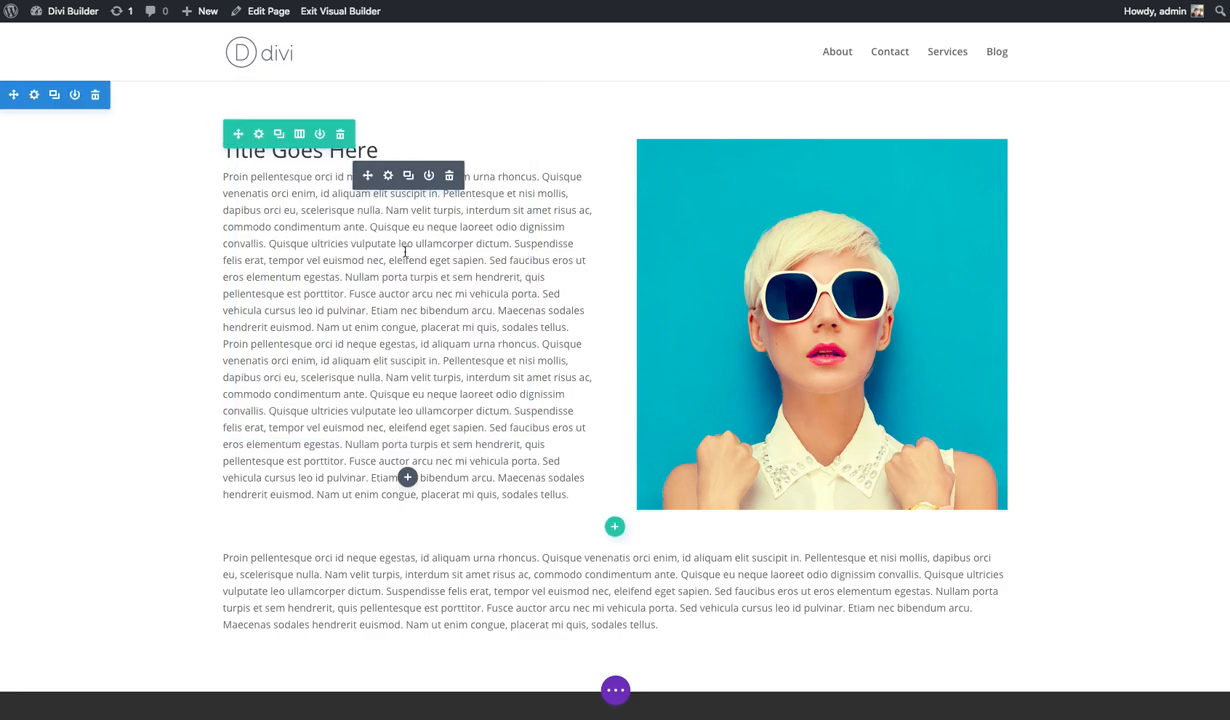
Step: Duplicate the titled text module and delete the copy
left_click(407, 176)
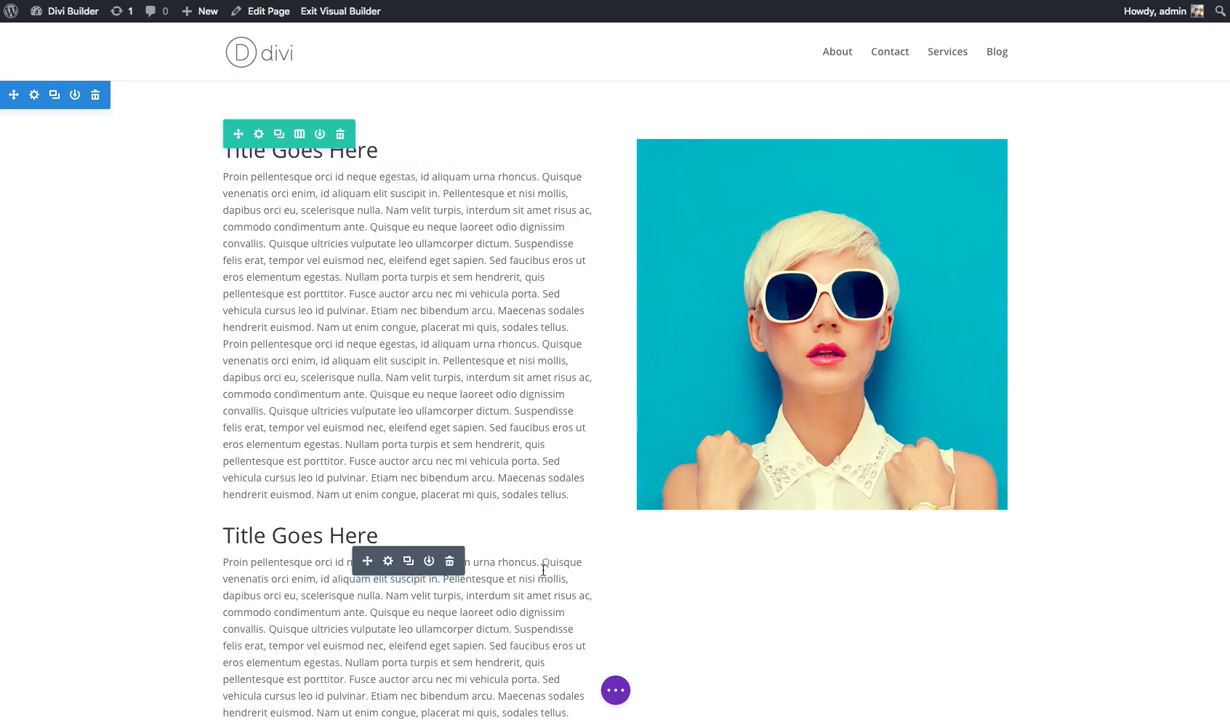
left_click(450, 564)
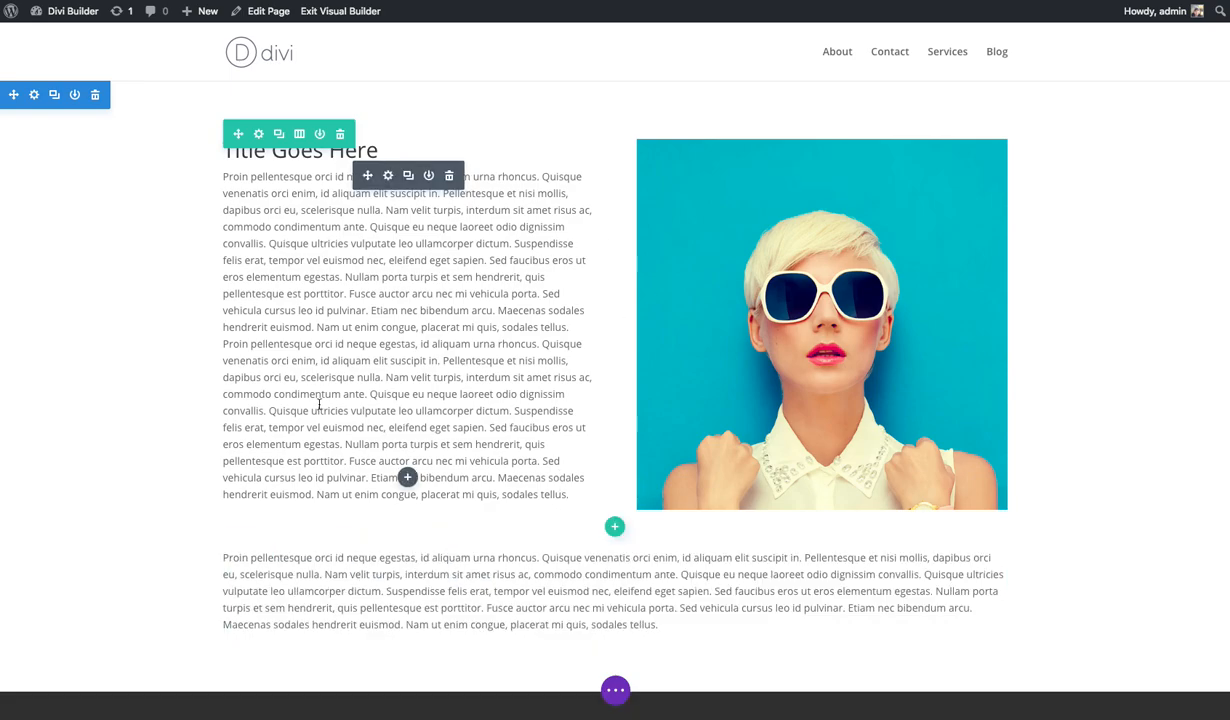
scroll(316, 425, "down", 1)
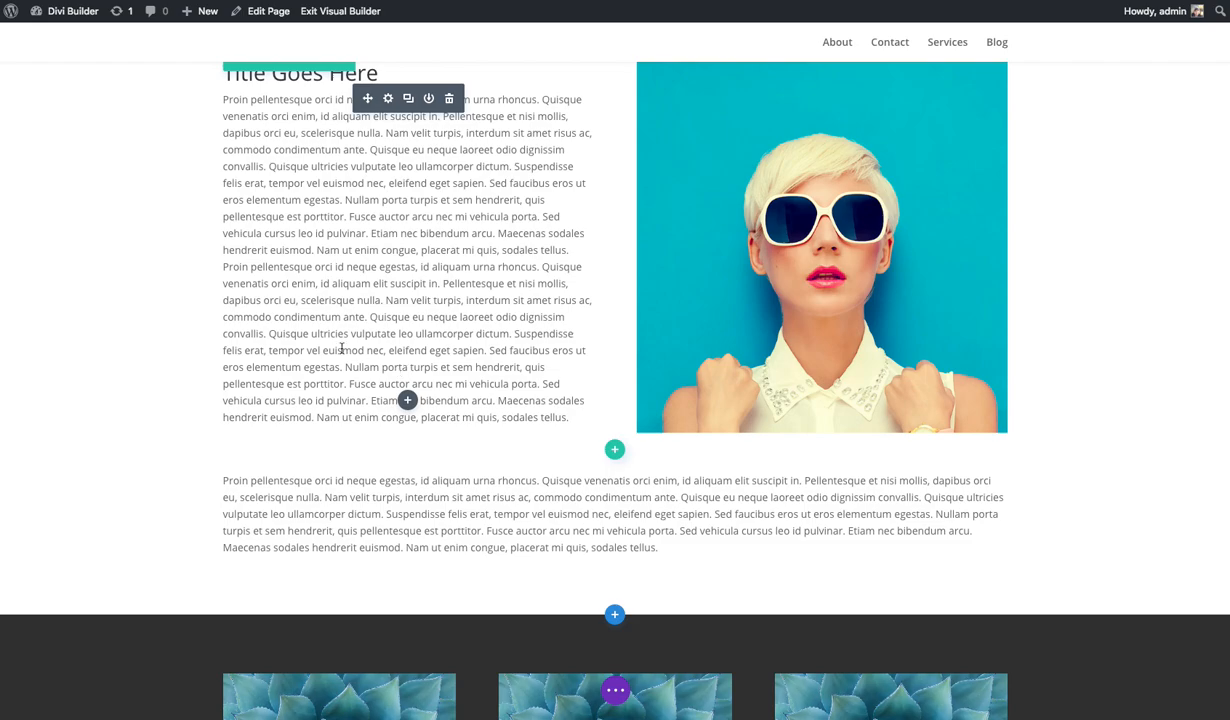
scroll(343, 349, "up", 1)
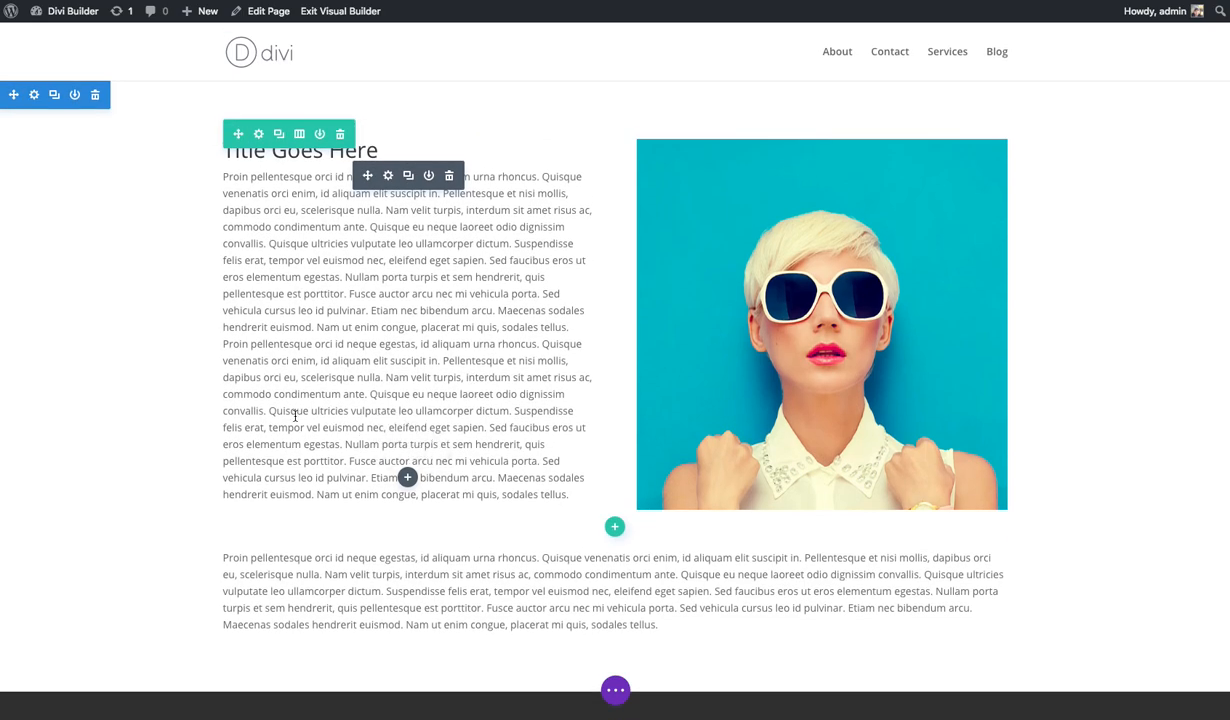
Step: Insert "asdfasdfdsf" before "Quisque ultricies" in the second half of the titled text and make it bold and italic
left_click(270, 411)
type("asdfasdfdsf")
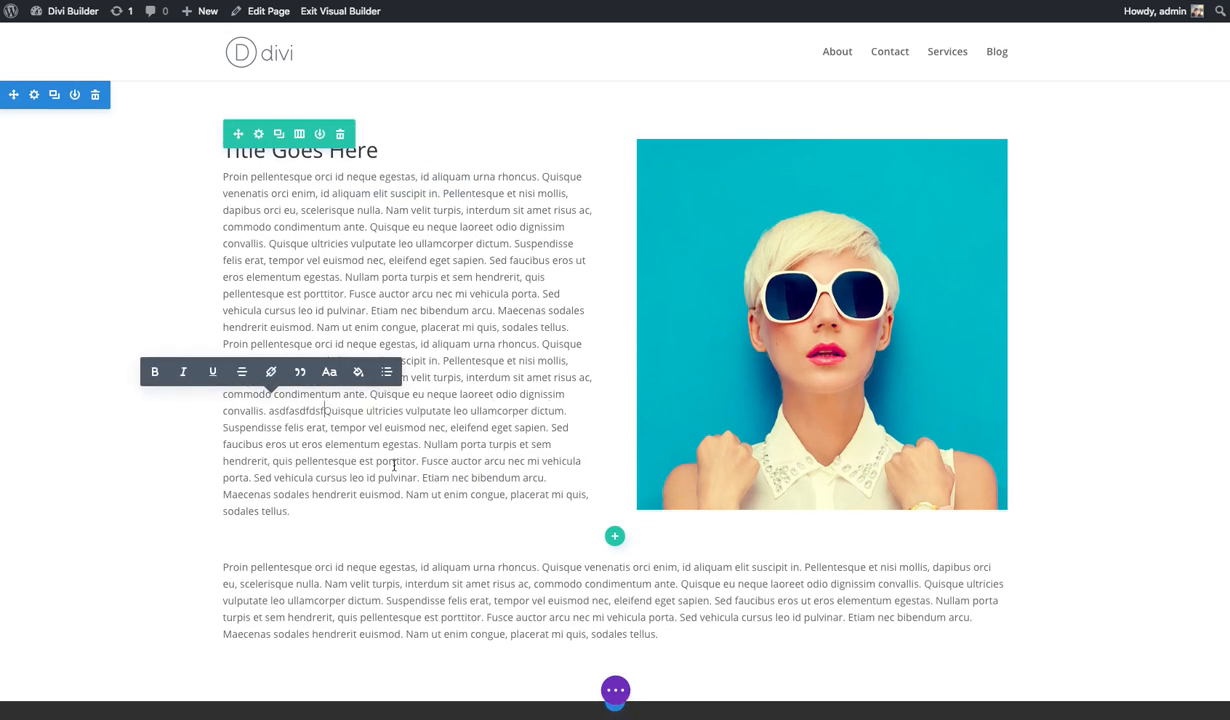
double_click(292, 411)
left_click(175, 370)
left_click(204, 370)
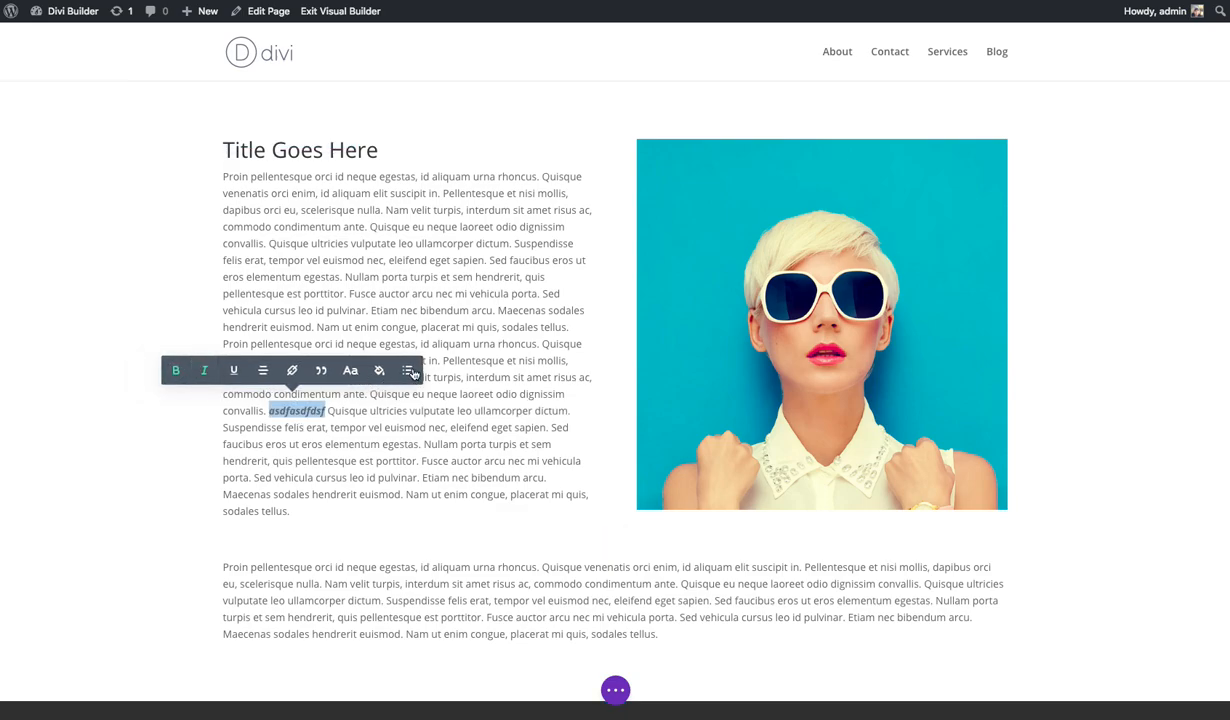
Step: Increase the font size of "asdfasdfdsf" and set its font to Arvo after trying Abel, Amatic SC and Arimo
left_click(350, 370)
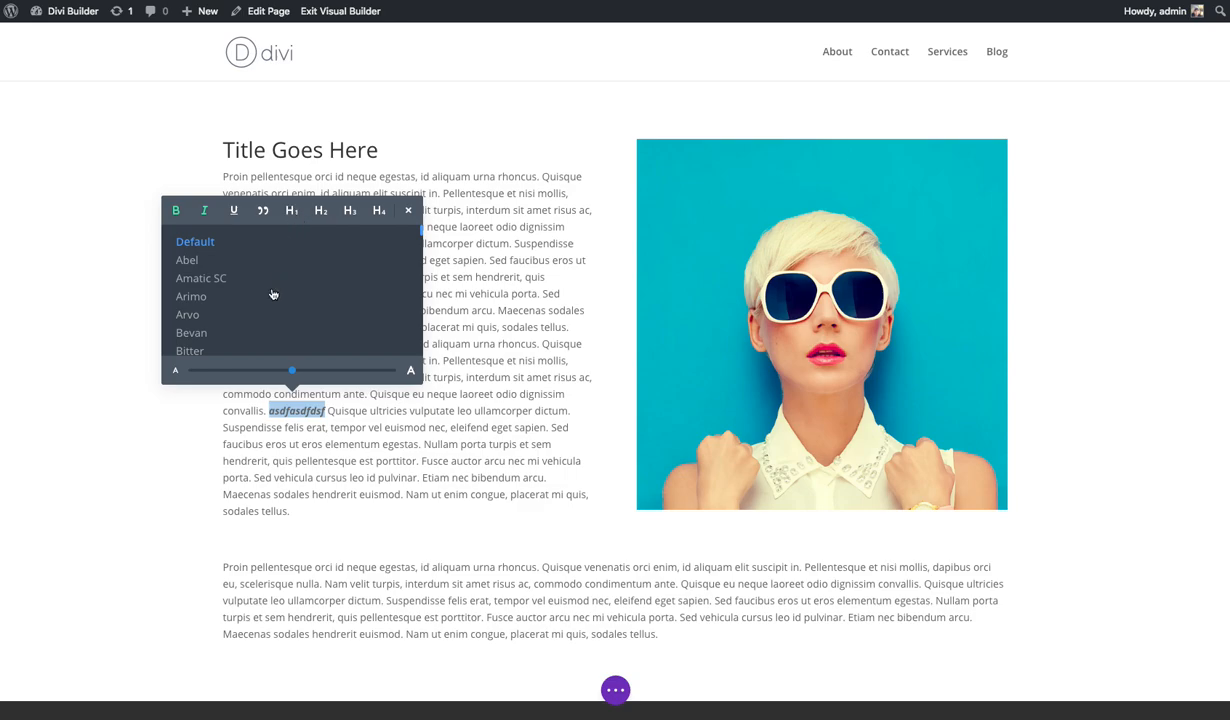
left_click_drag(290, 369, 340, 370)
left_click(406, 210)
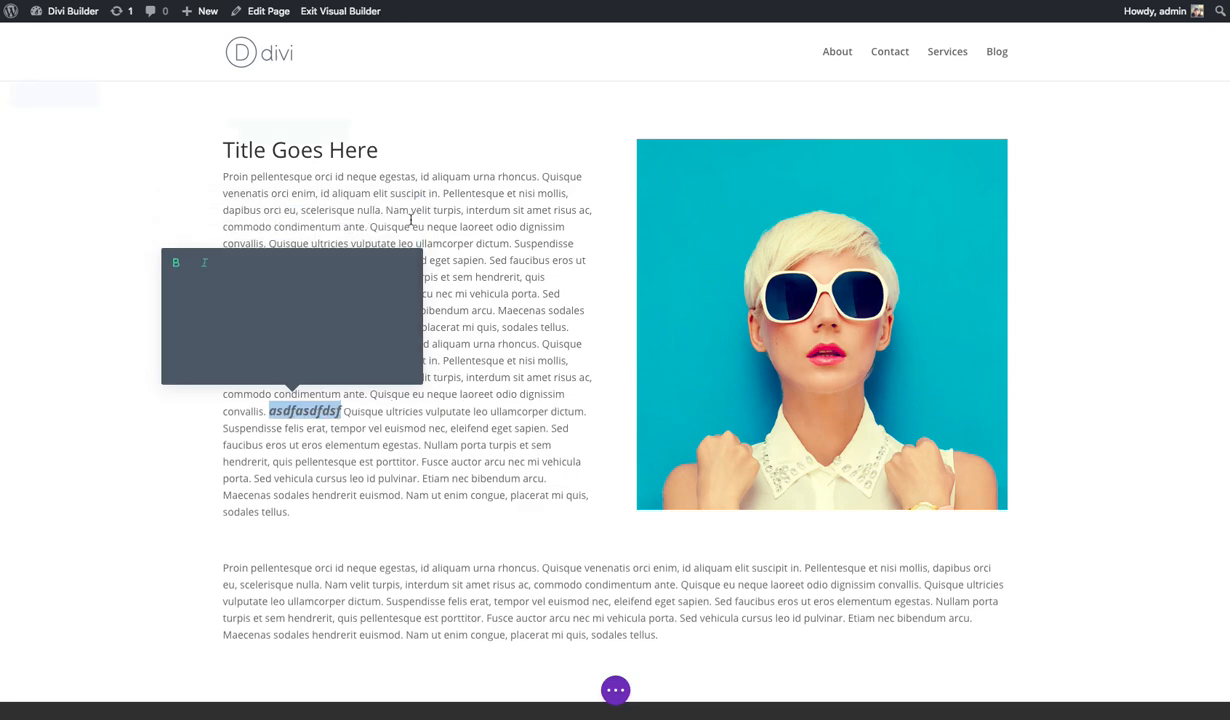
left_click(352, 367)
left_click(233, 262)
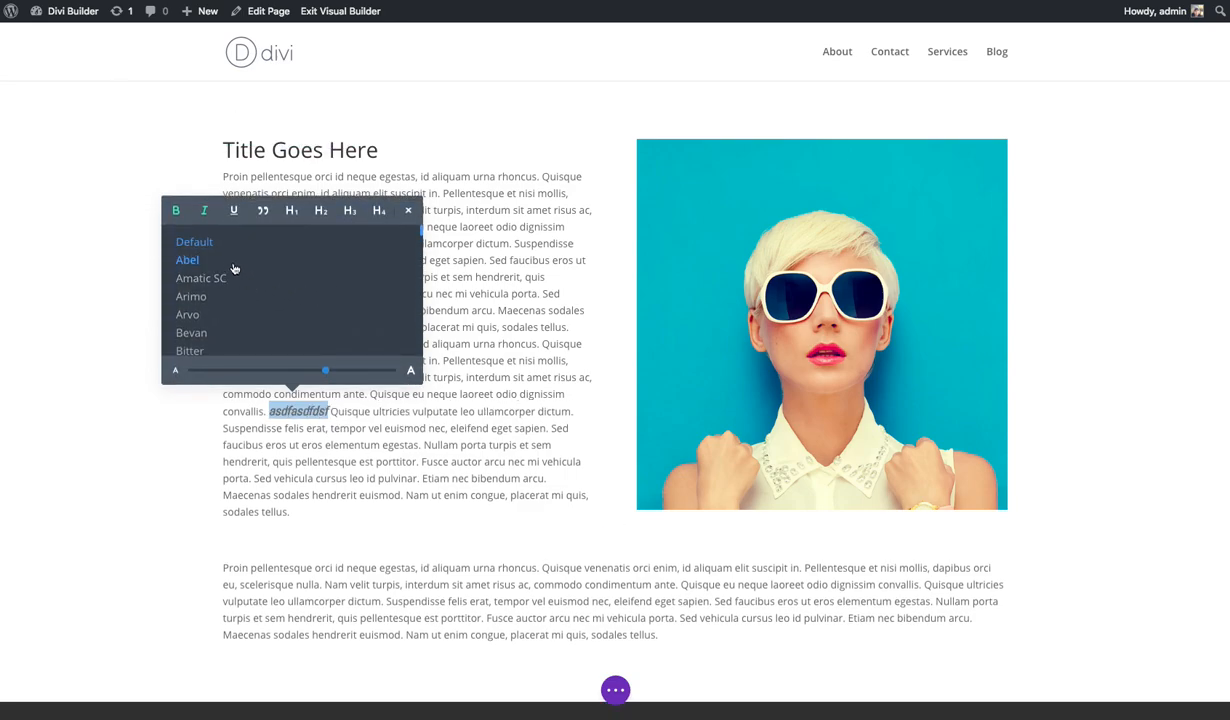
left_click(220, 280)
left_click(205, 298)
left_click(205, 315)
left_click(409, 211)
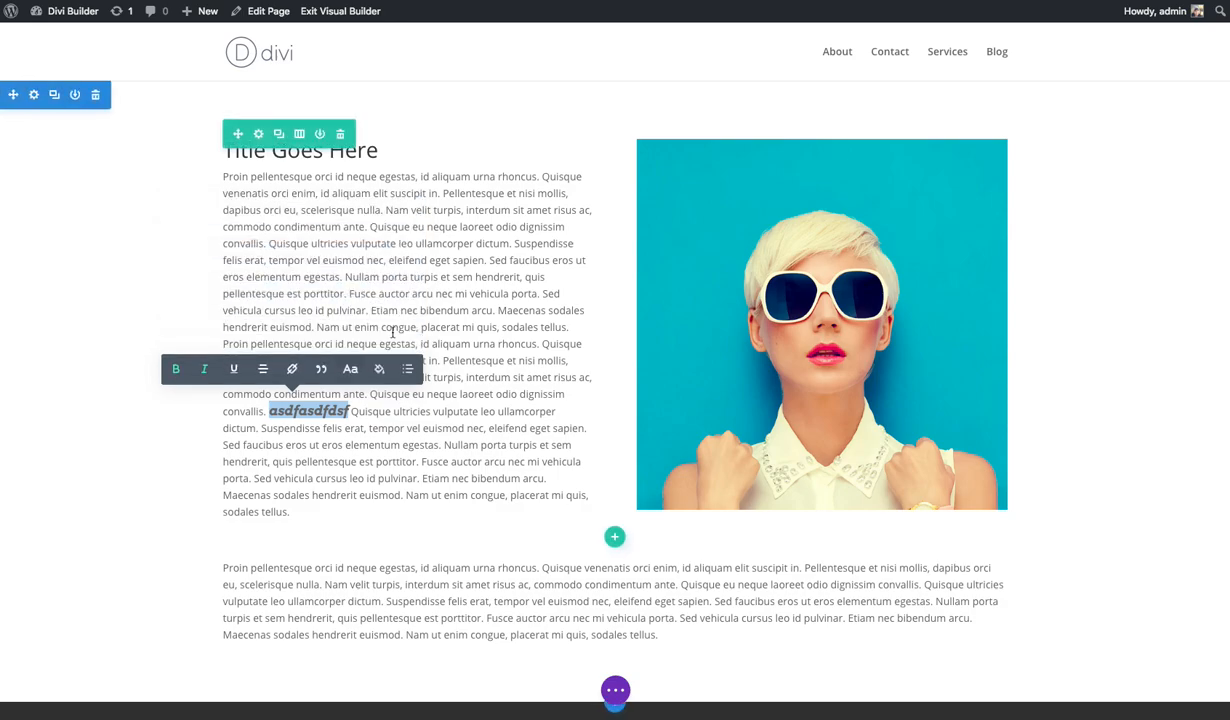
Step: Colour "asdfasdfdsf" with the preset blue and deselect it
left_click(380, 369)
left_click_drag(257, 303, 285, 262)
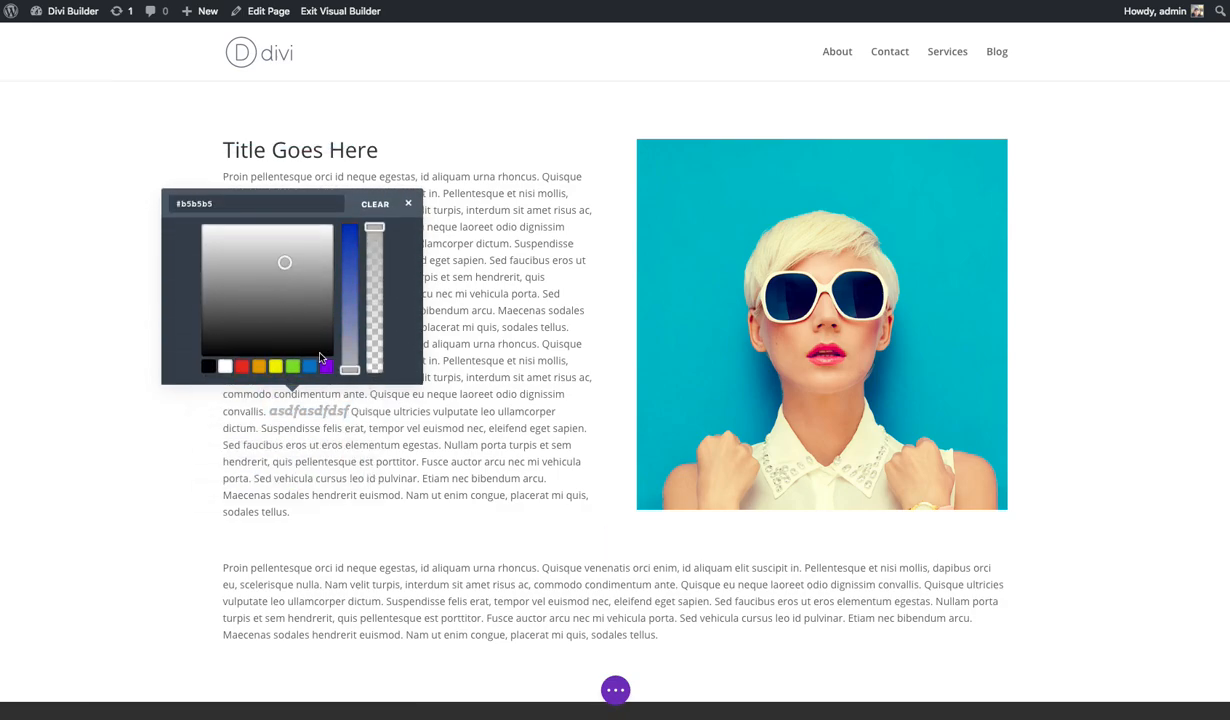
left_click(311, 365)
left_click(409, 204)
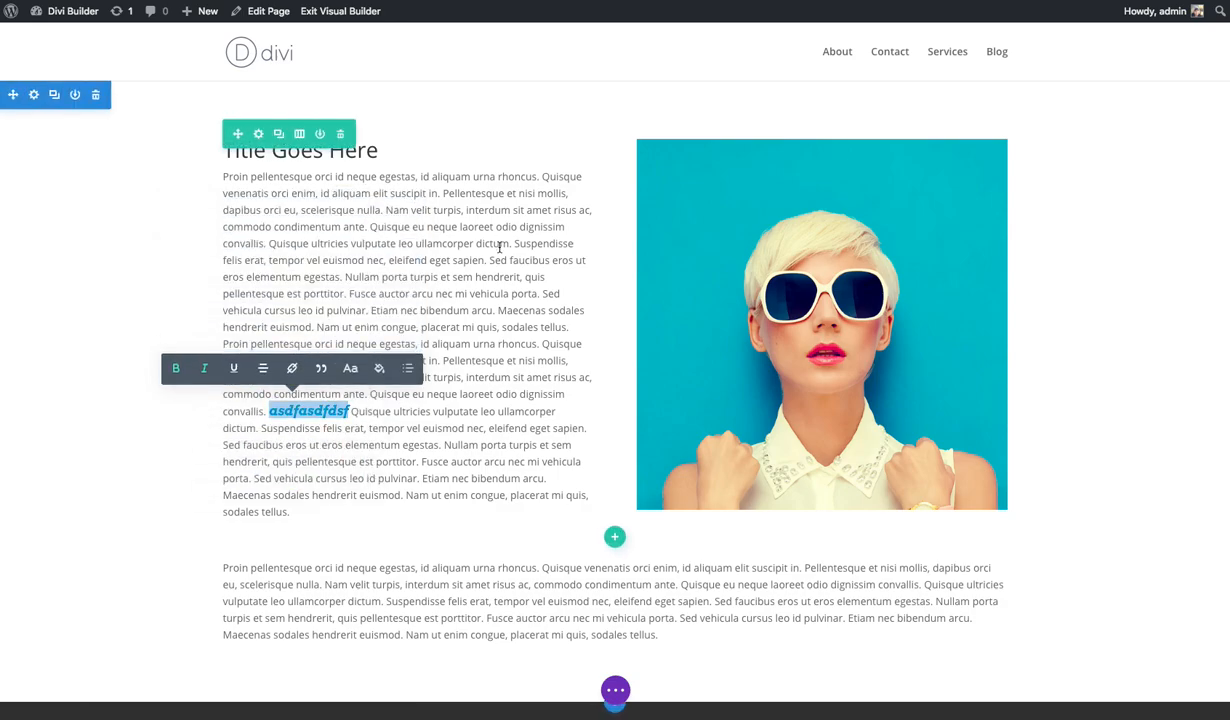
left_click(502, 243)
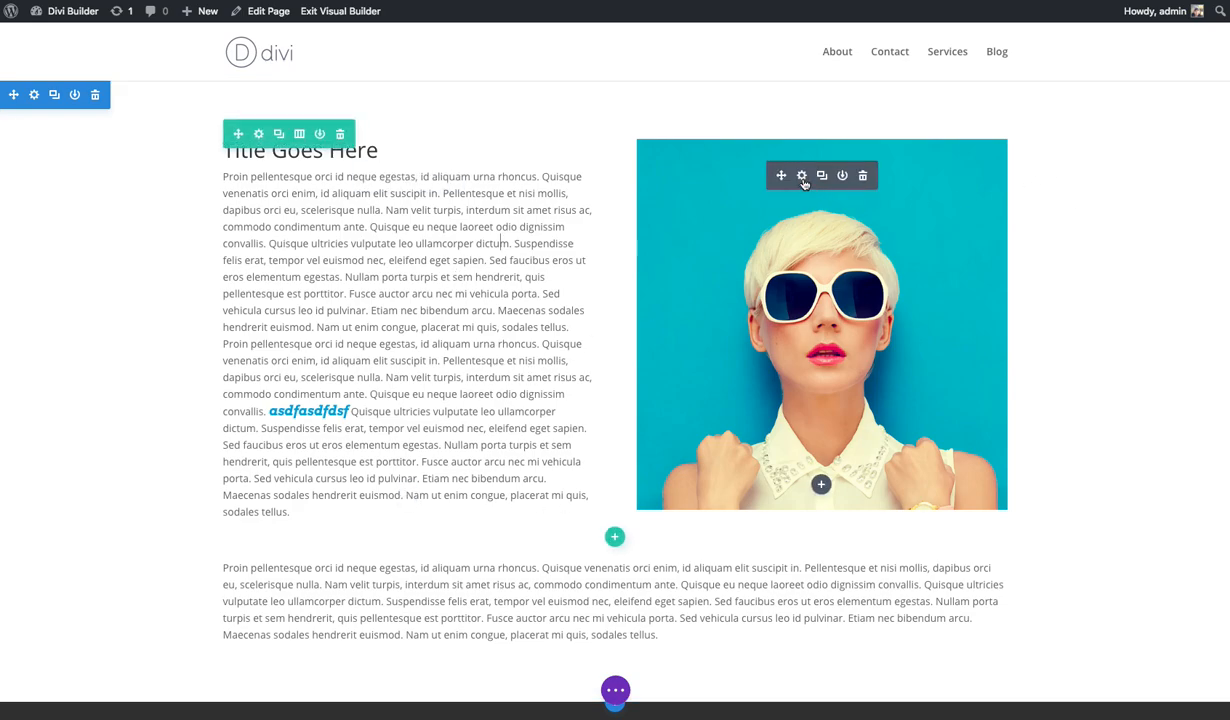
Step: Replace the portrait in the image module with the photo of hands on a laptop from the media library
left_click(802, 176)
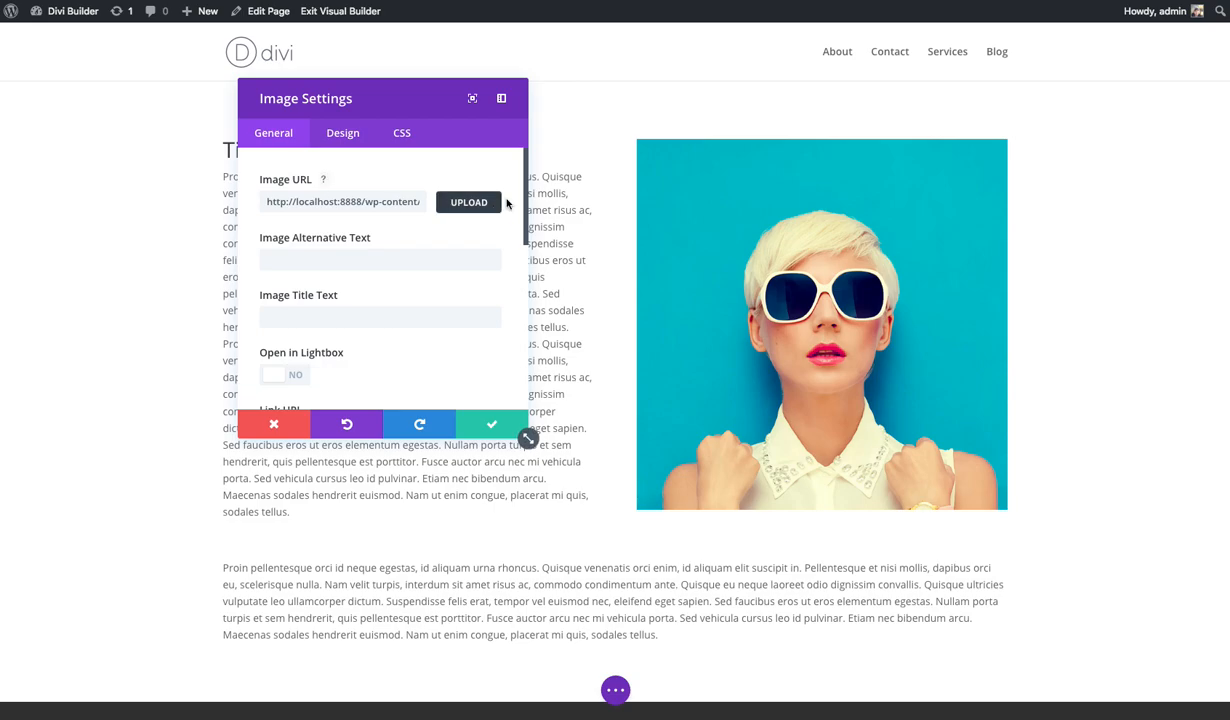
left_click(455, 204)
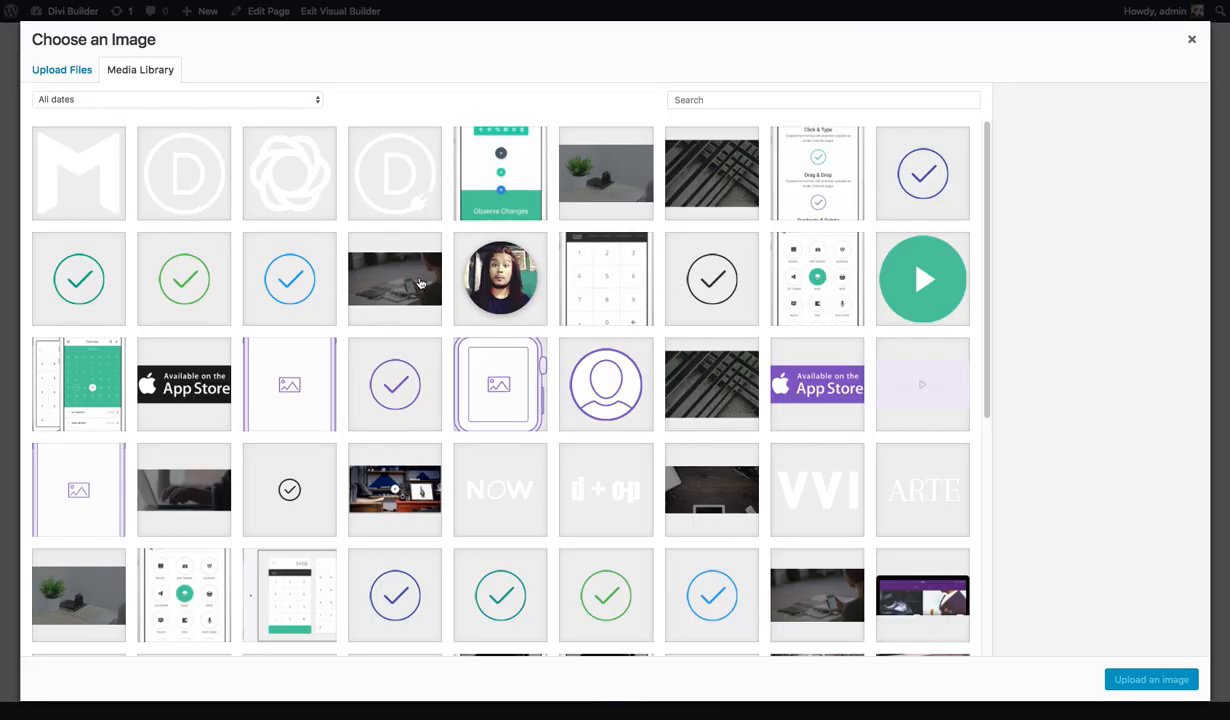
scroll(420, 284, "down", 15)
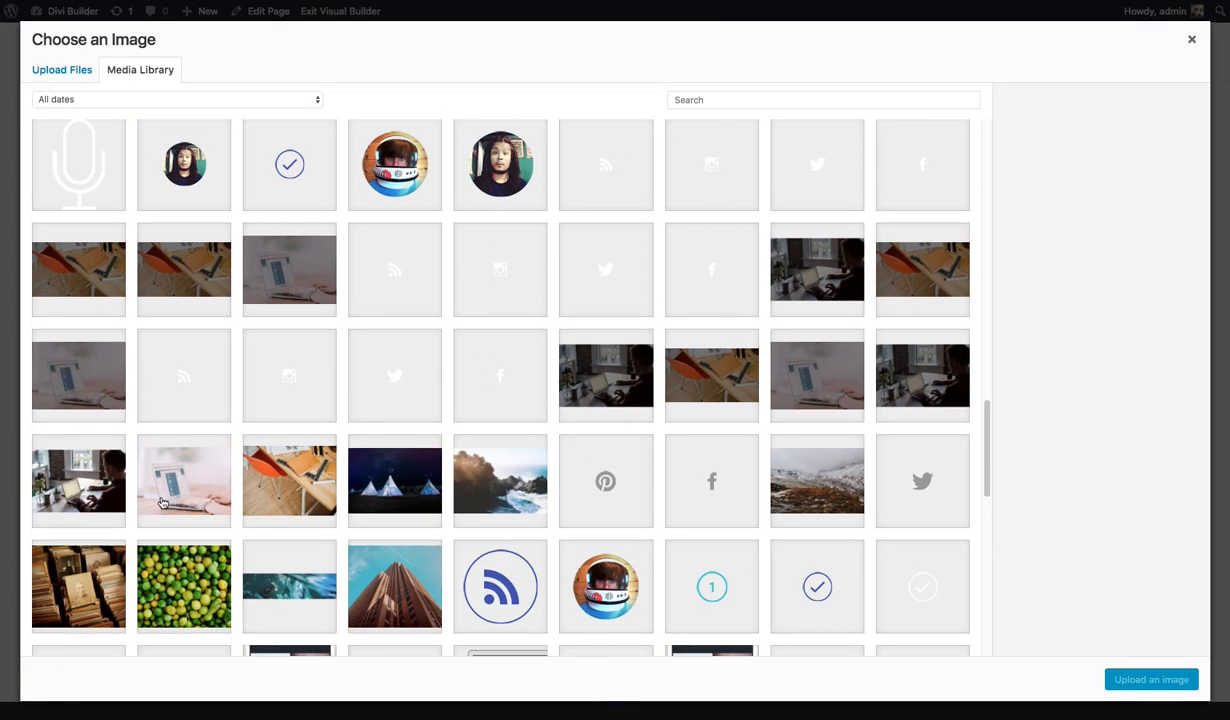
left_click(163, 502)
left_click(1151, 679)
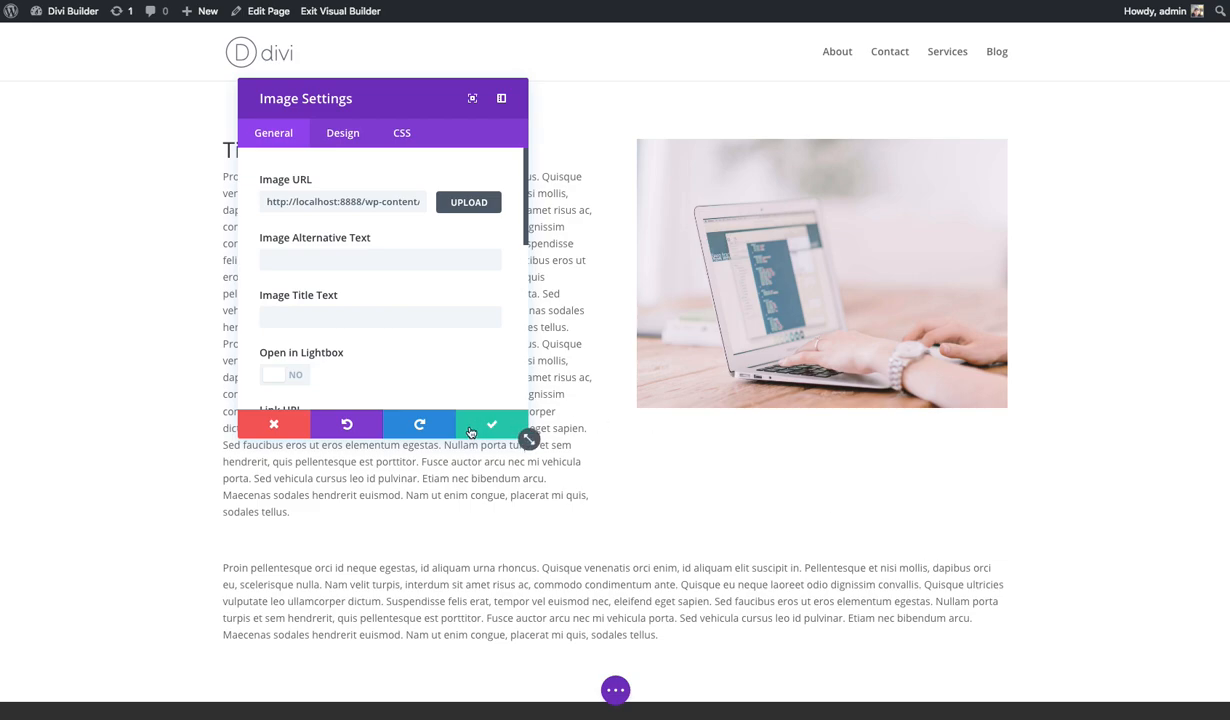
Step: Look through the image module's general options and shift its settings window away from the picture
scroll(507, 178, "down", 5)
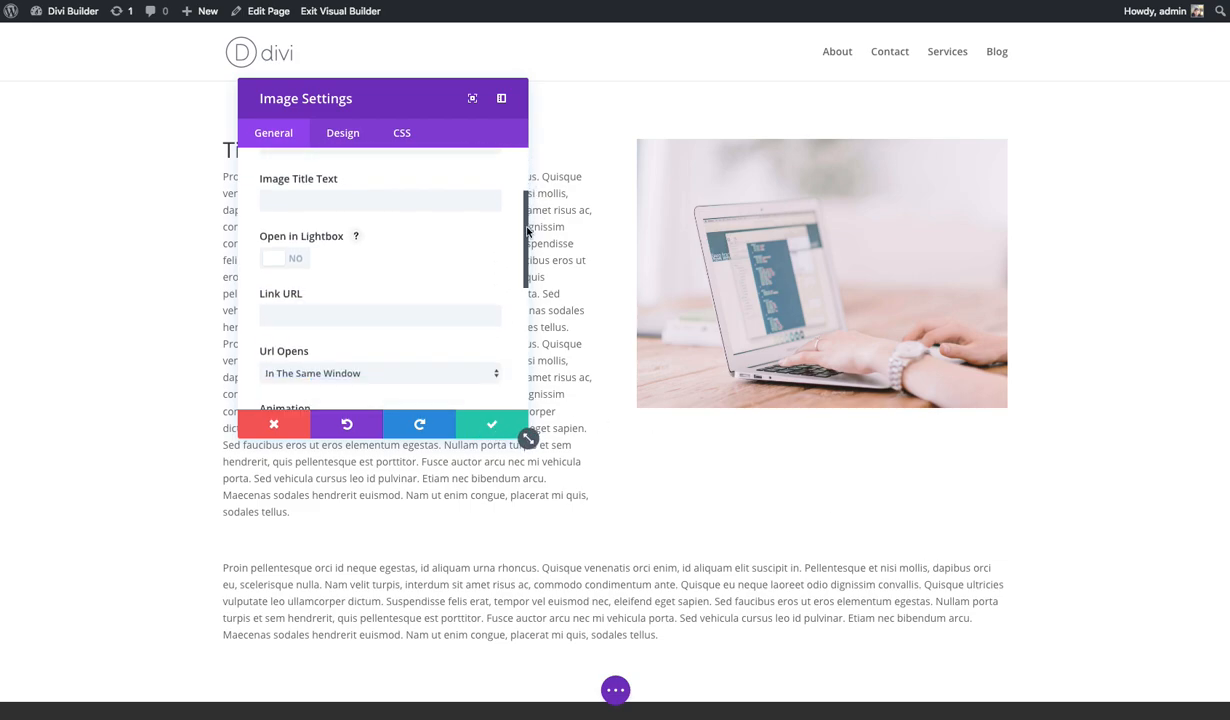
scroll(528, 340, "up", 5)
left_click_drag(362, 97, 277, 126)
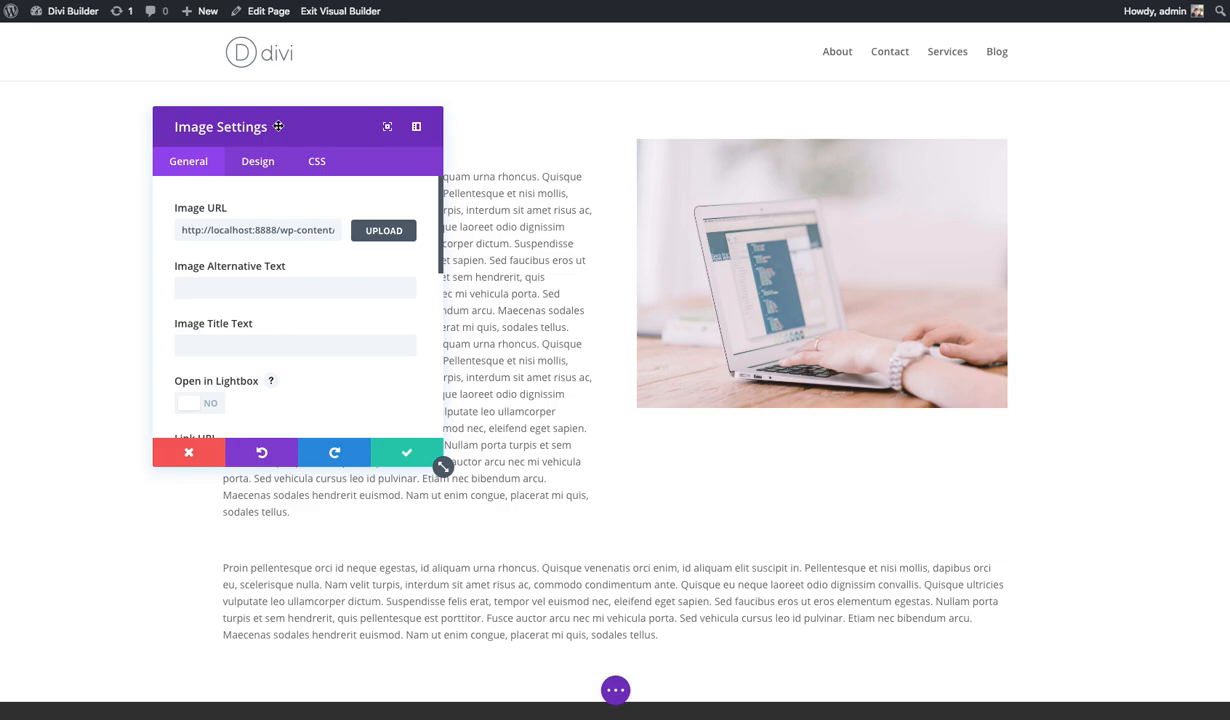
Step: Reposition the Image Settings window over the text column and make it slightly taller
left_click_drag(278, 126, 317, 118)
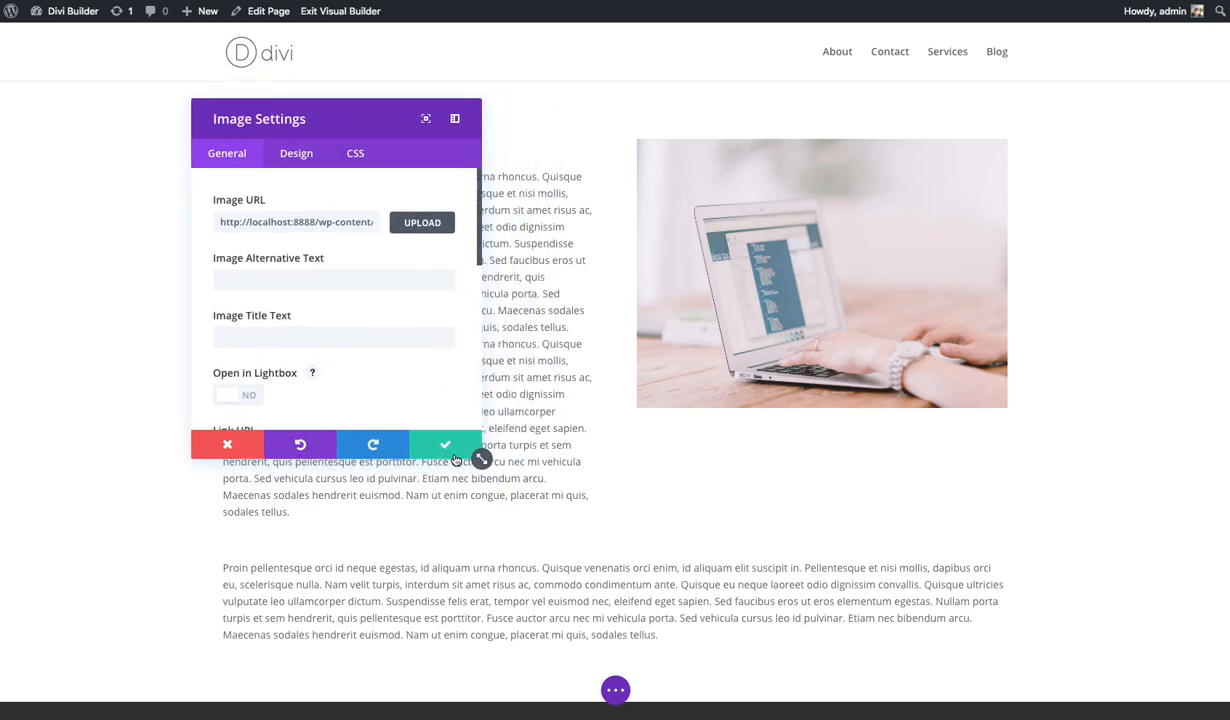
mouse_move(481, 458)
left_mouse_down()
mouse_move(590, 503)
mouse_move(615, 556)
mouse_move(470, 460)
left_mouse_up()
left_click_drag(312, 117, 358, 117)
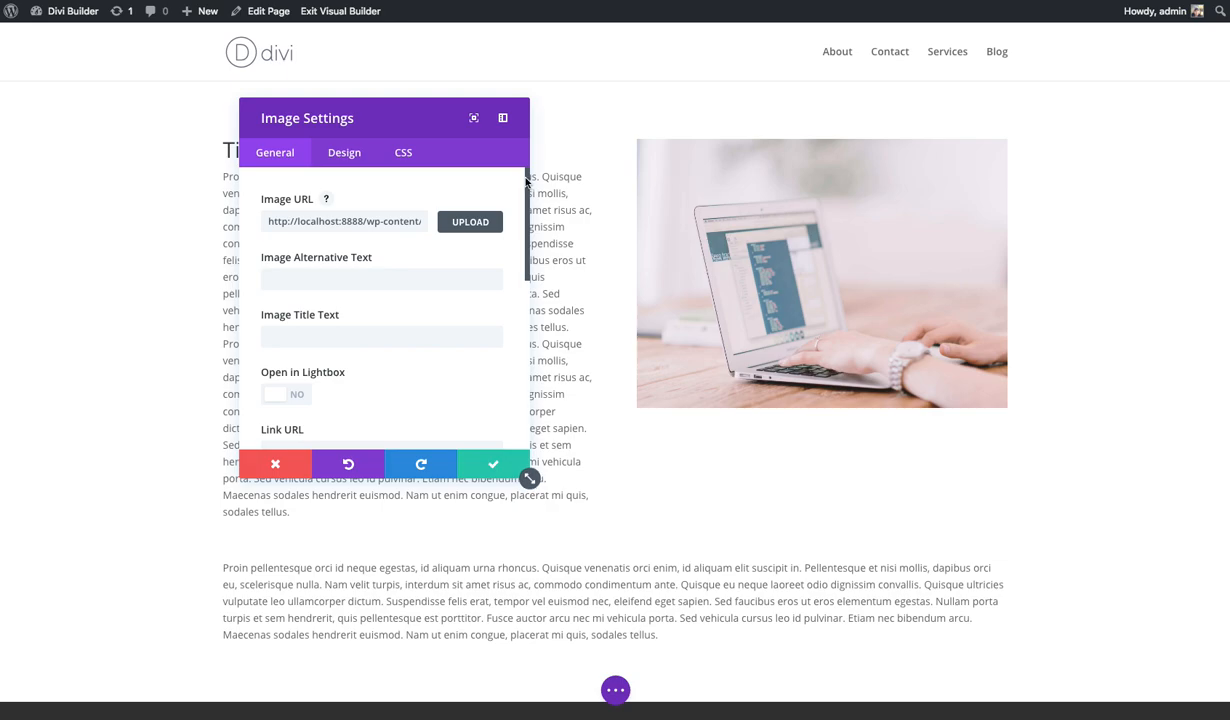
mouse_move(525, 180)
left_mouse_down()
mouse_move(515, 364)
mouse_move(515, 171)
left_mouse_up()
Step: Look through the image module's custom CSS fields down to the After field and save the module settings
left_click(415, 155)
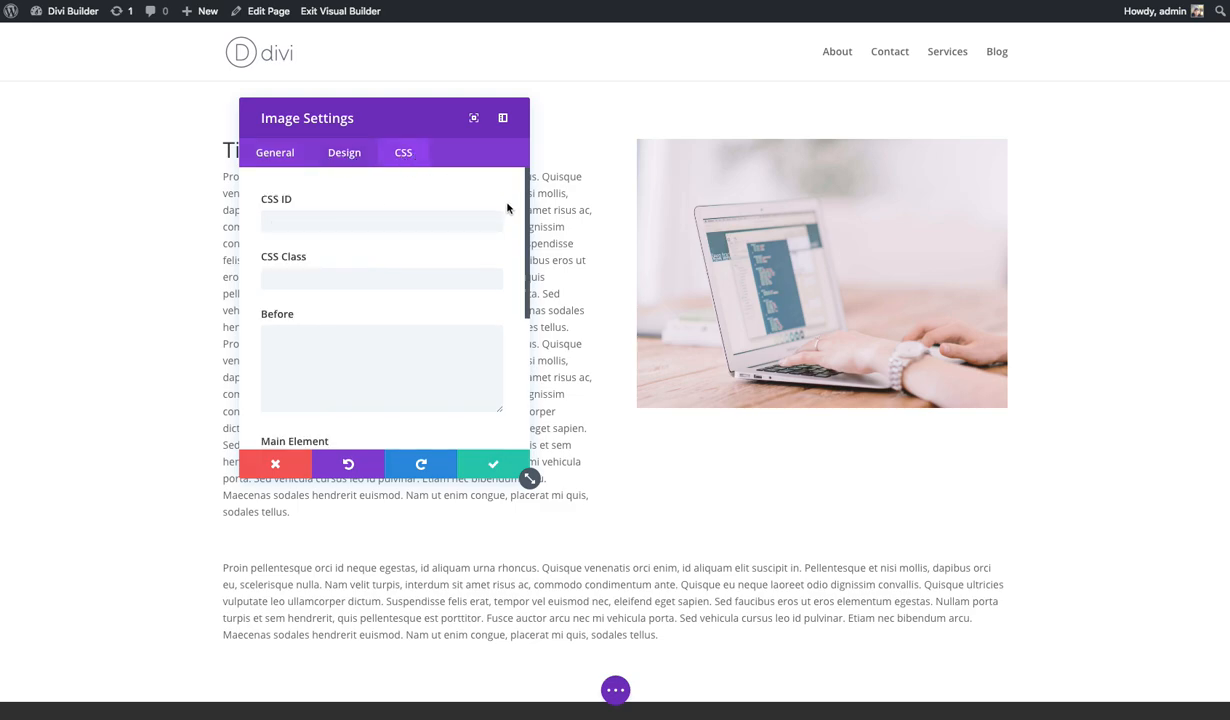
scroll(521, 211, "down", 1)
scroll(339, 324, "down", 5)
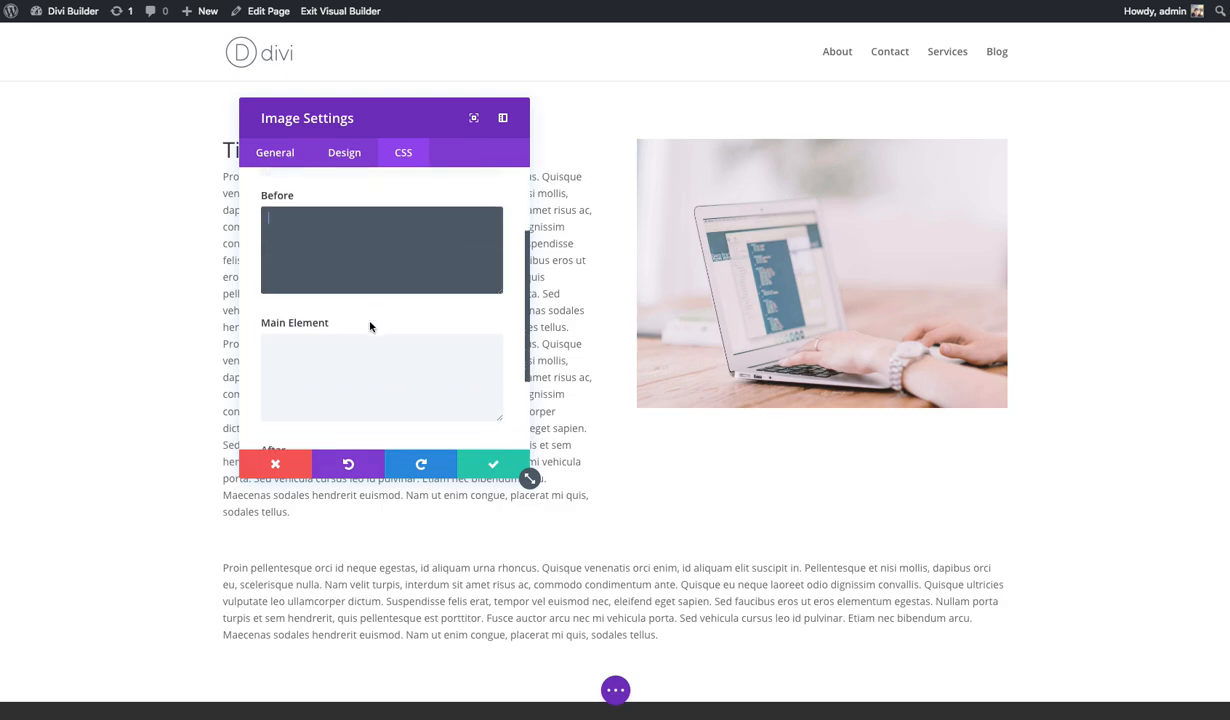
left_click(442, 353)
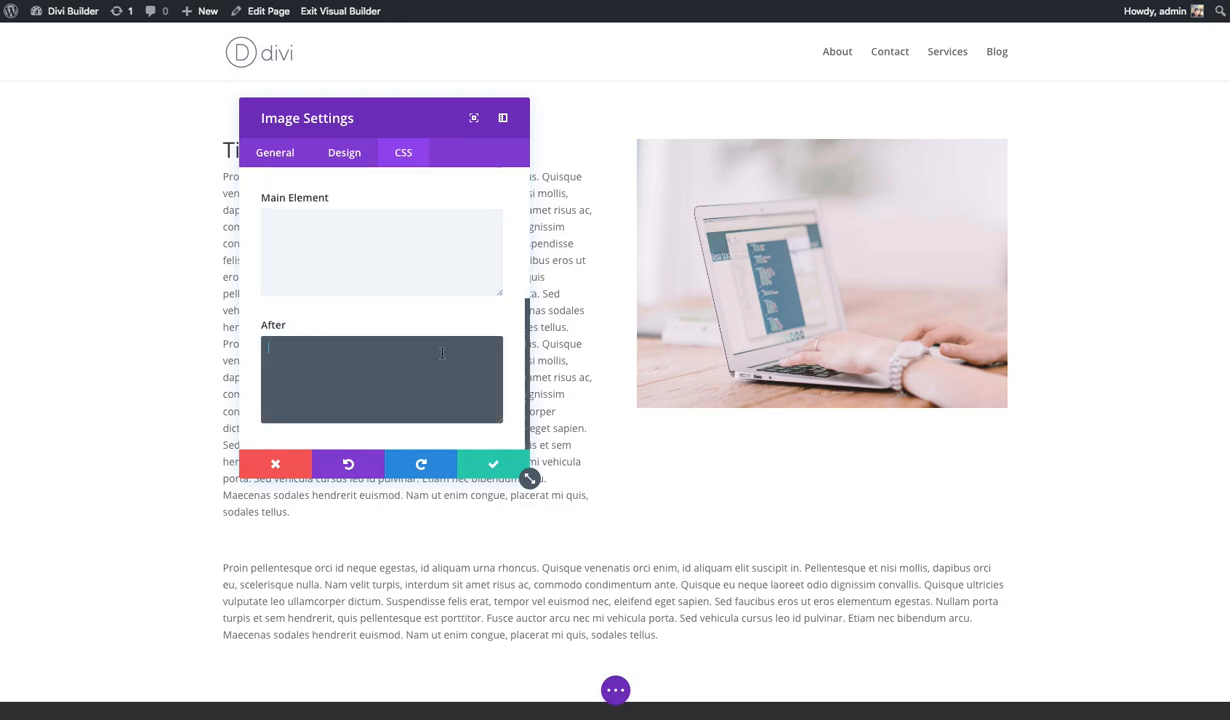
left_click(493, 466)
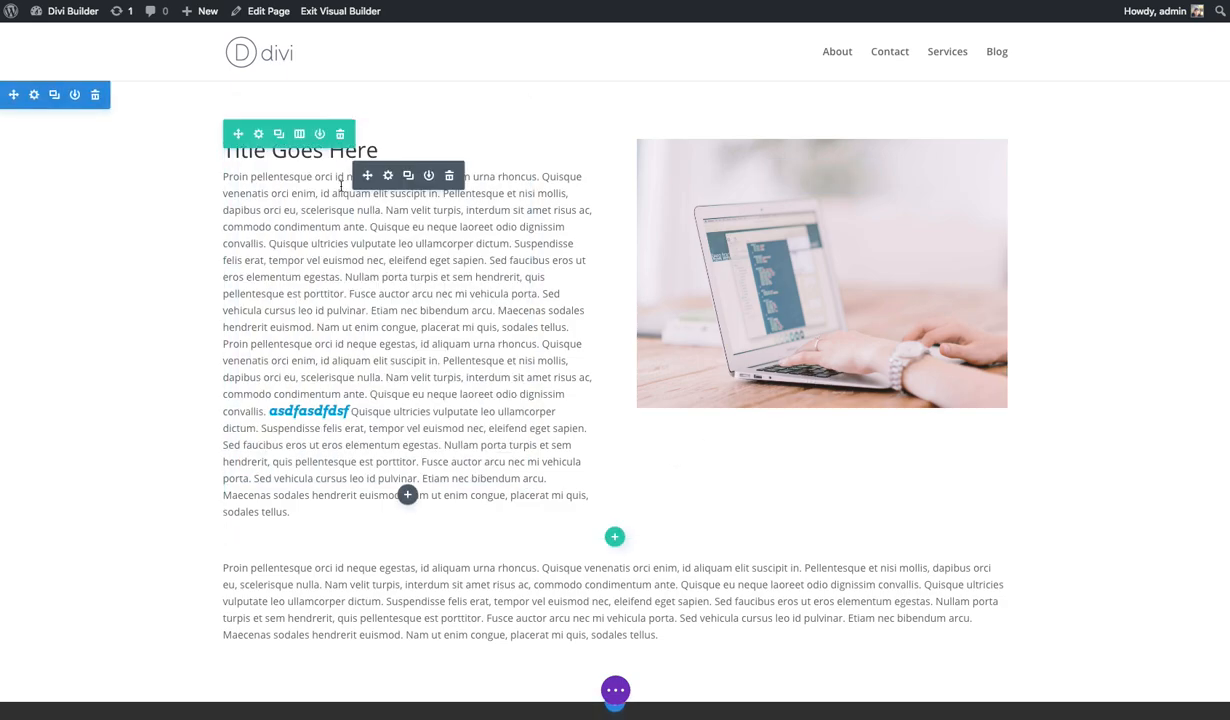
Step: Open the settings of the text module under "Title Goes Here", move the window over the picture and look through the design options
left_click(388, 176)
left_click_drag(352, 130, 818, 122)
left_click(841, 138)
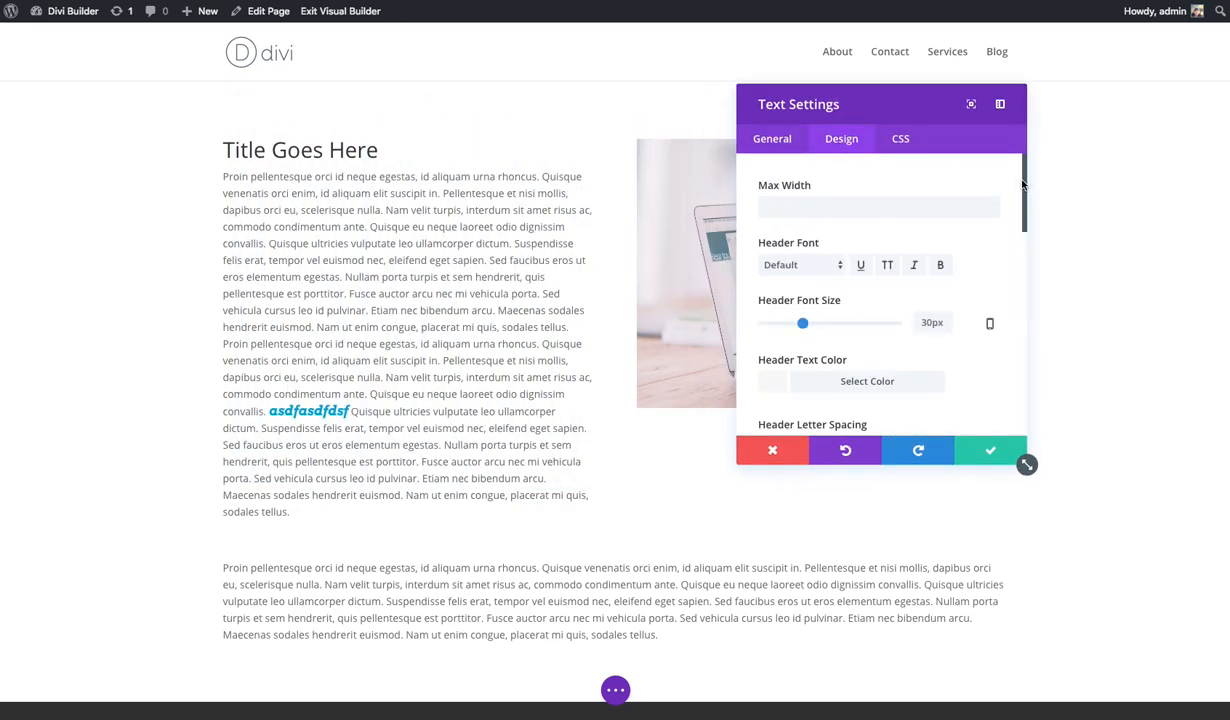
left_click_drag(1022, 170, 1008, 126)
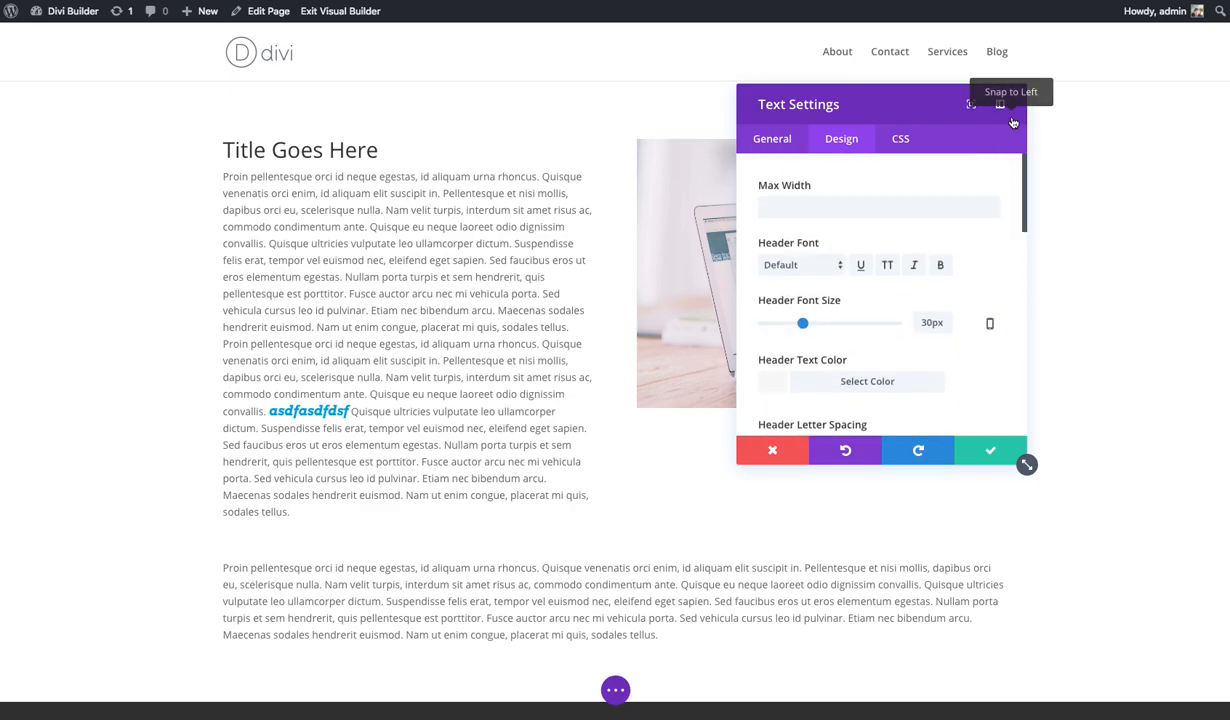
scroll(965, 226, "down", 3)
scroll(1137, 242, "up", 3)
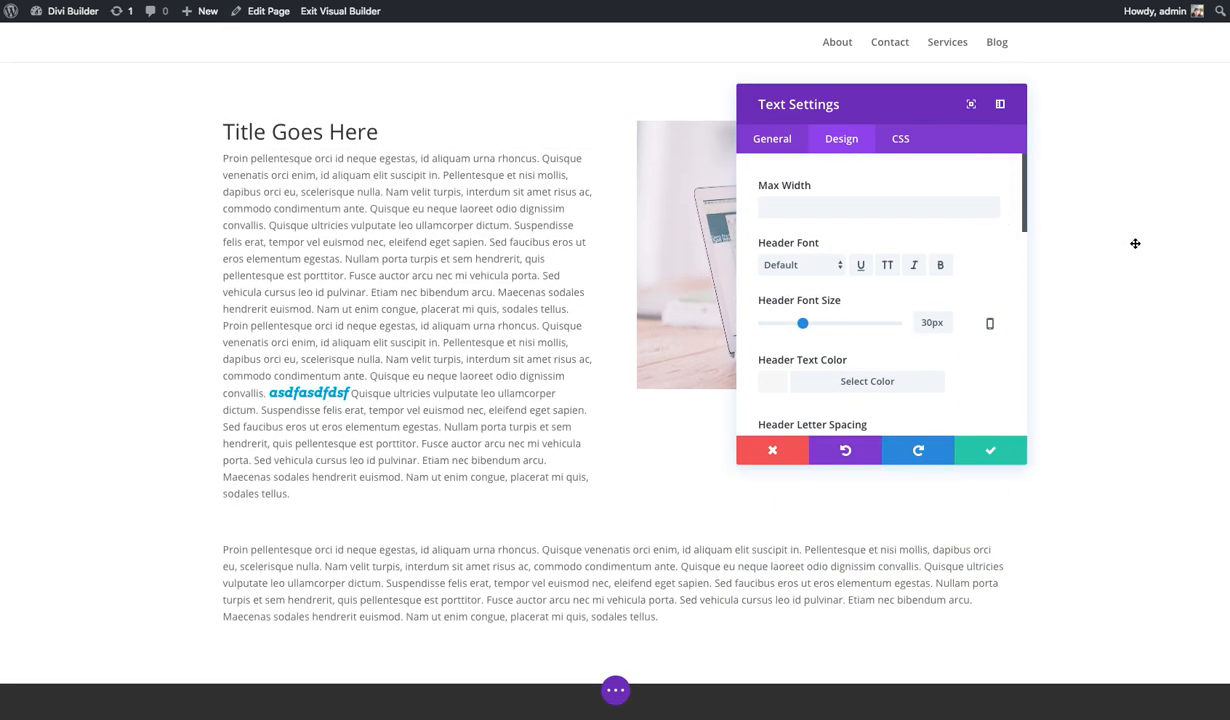
scroll(997, 229, "down", 4)
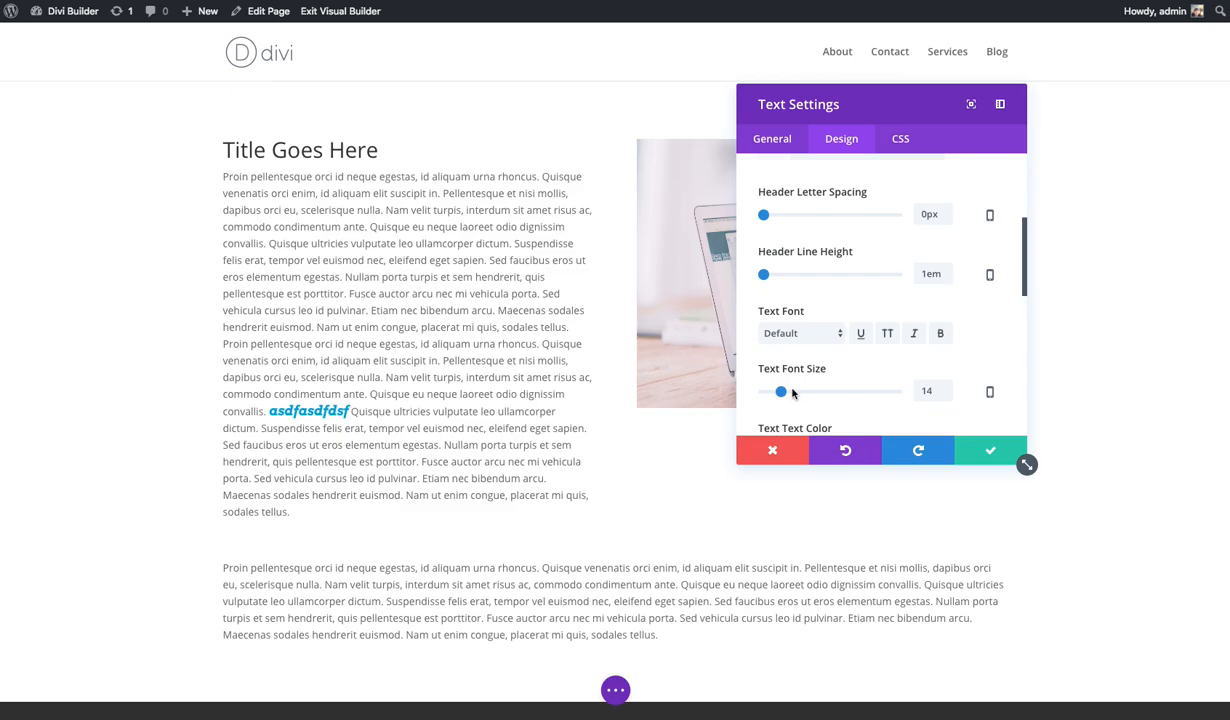
Step: Try bold and all-caps styling on the text module's body font and turn both off again
mouse_move(792, 393)
left_mouse_down()
mouse_move(804, 393)
mouse_move(784, 398)
left_mouse_up()
left_click(940, 333)
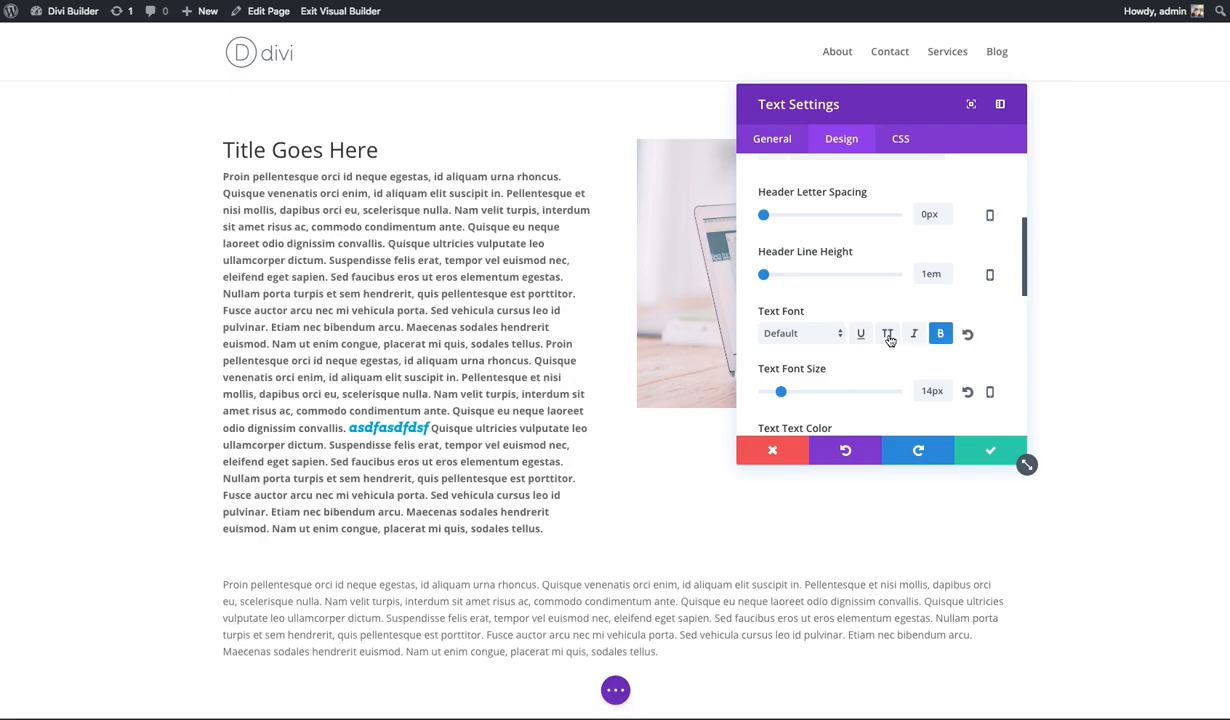
left_click(887, 334)
left_click(887, 334)
left_click(940, 333)
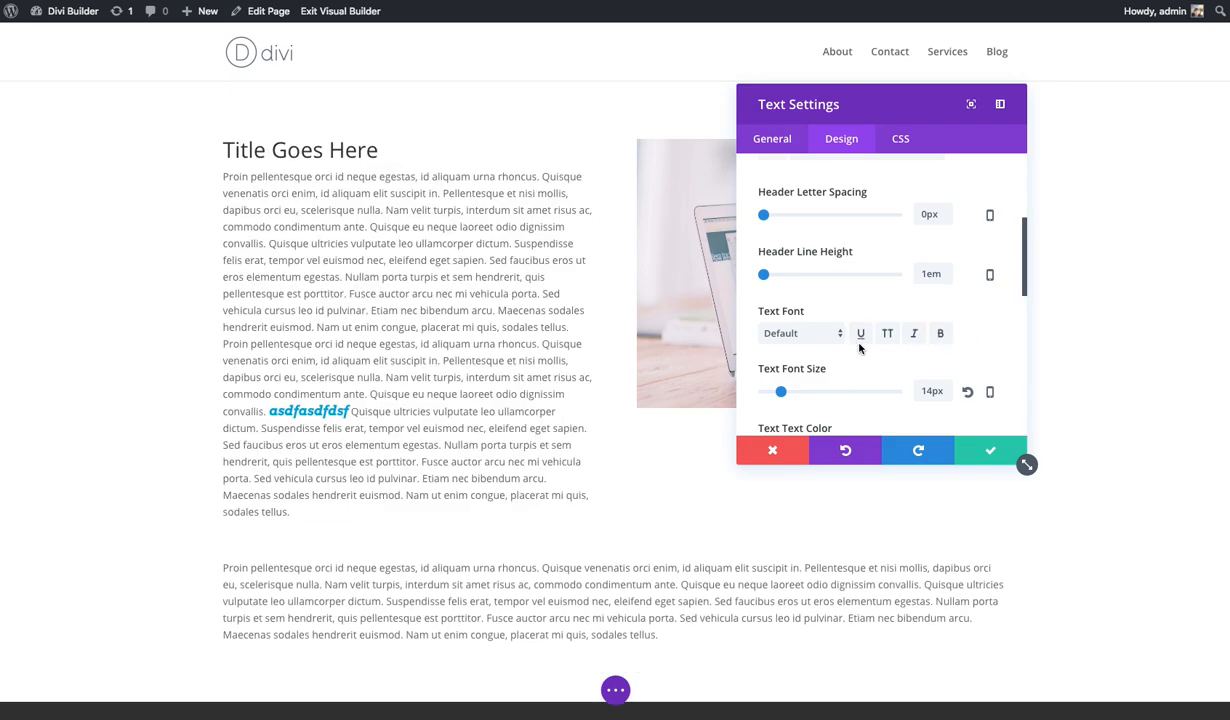
Step: Try the Black Ops One font on the text module and restore the Default font
left_click(797, 338)
left_click(787, 425)
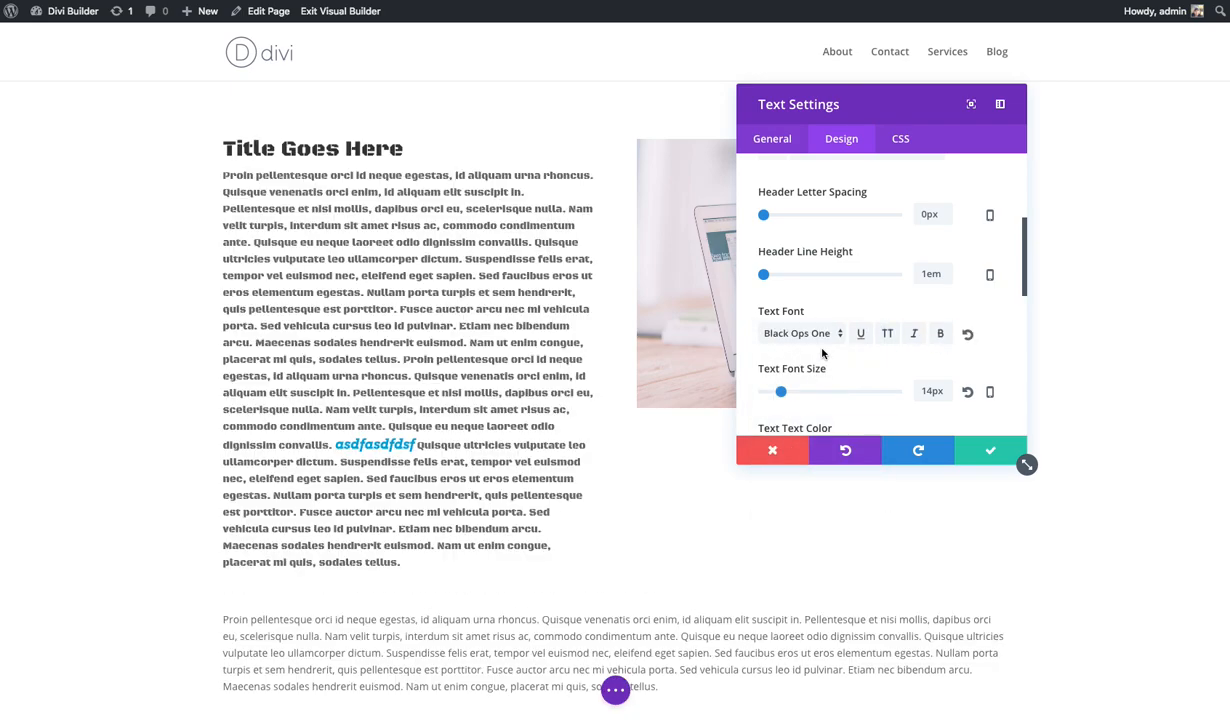
left_click(827, 338)
left_click(785, 239)
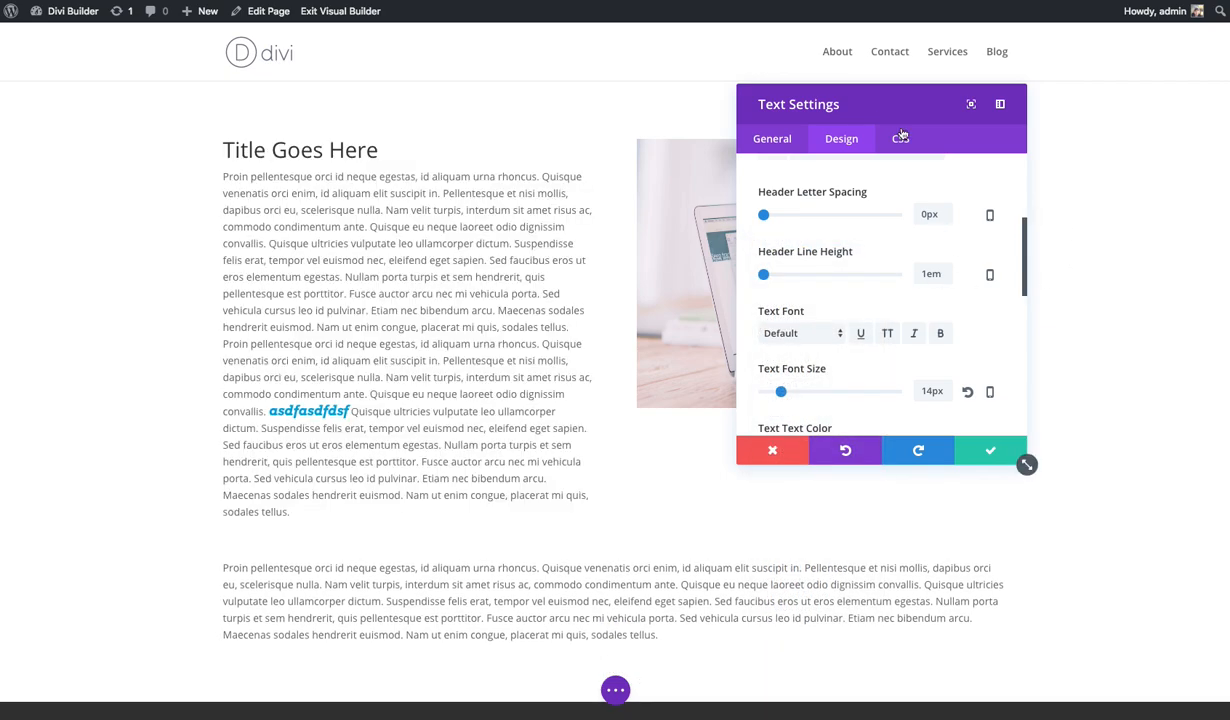
Step: Show the responsive controls for the text font size and preview the page at tablet, smartphone and desktop sizes
left_click_drag(869, 108, 744, 135)
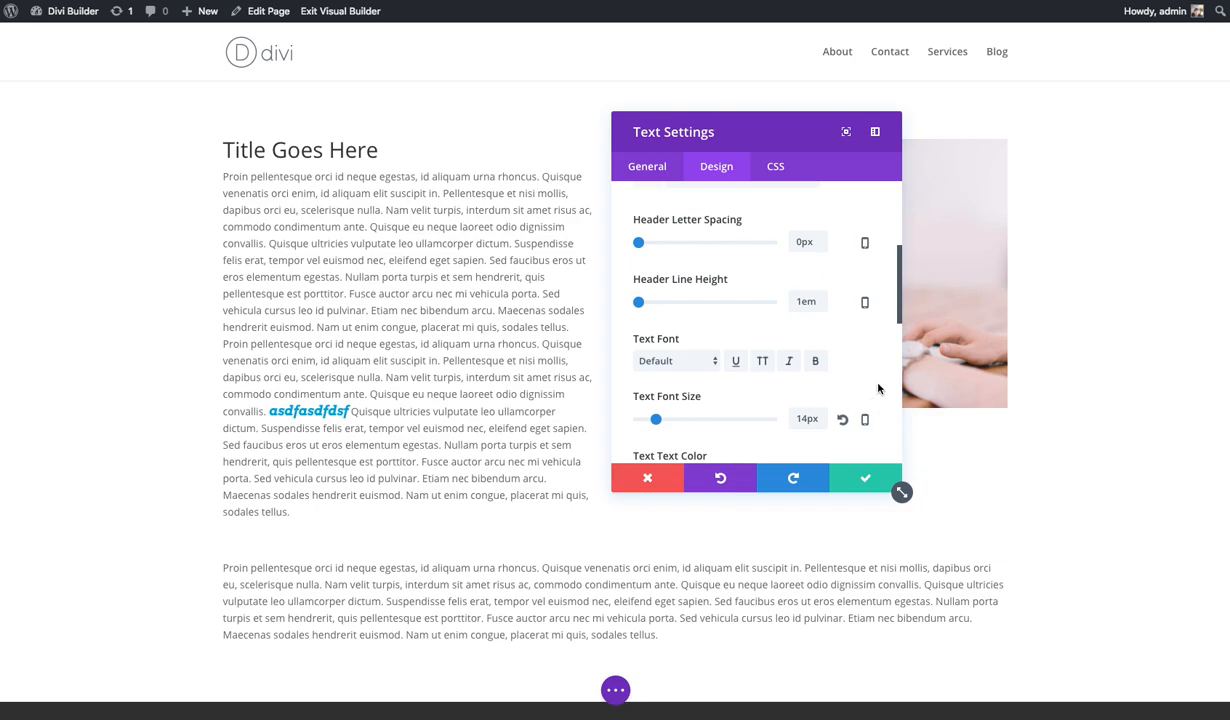
scroll(841, 390, "down", 2)
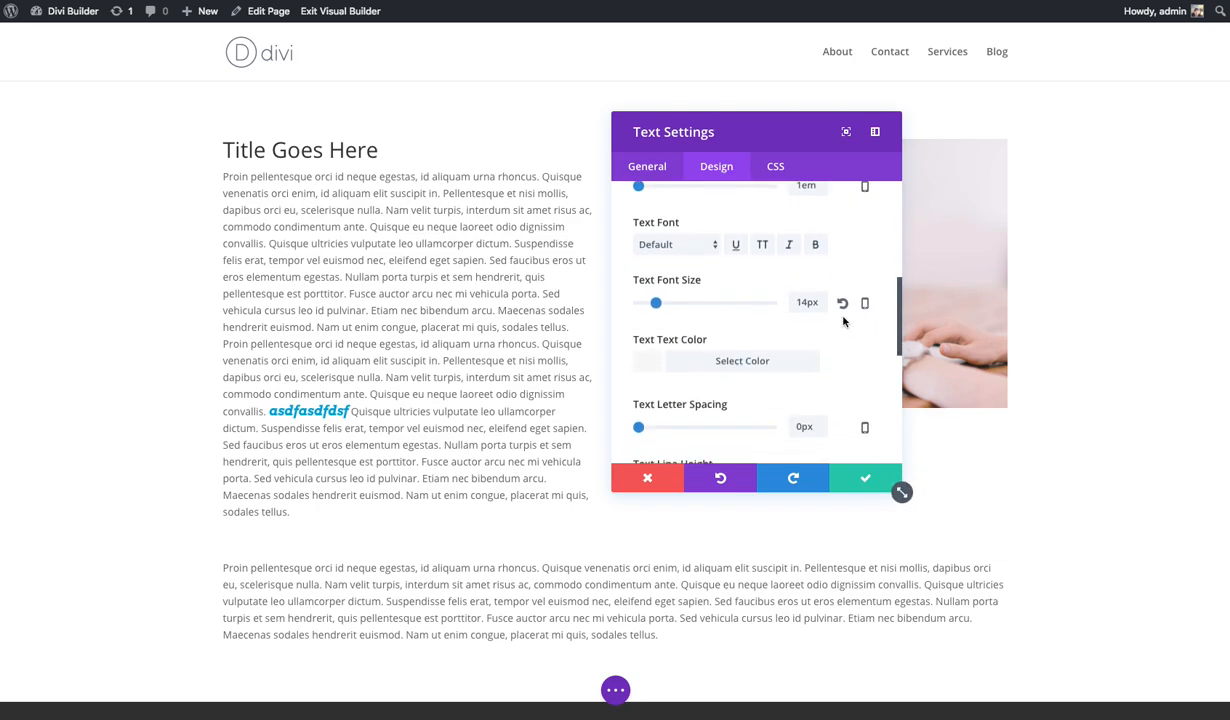
left_click(866, 305)
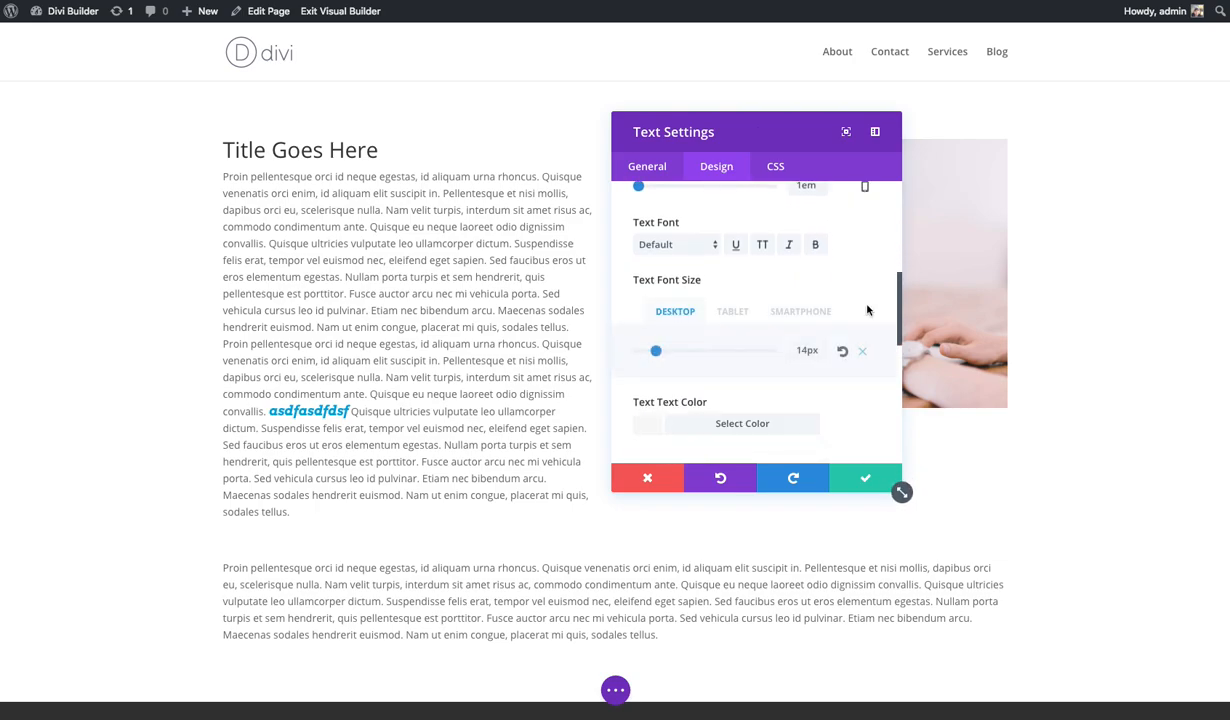
left_click(731, 315)
left_click(796, 313)
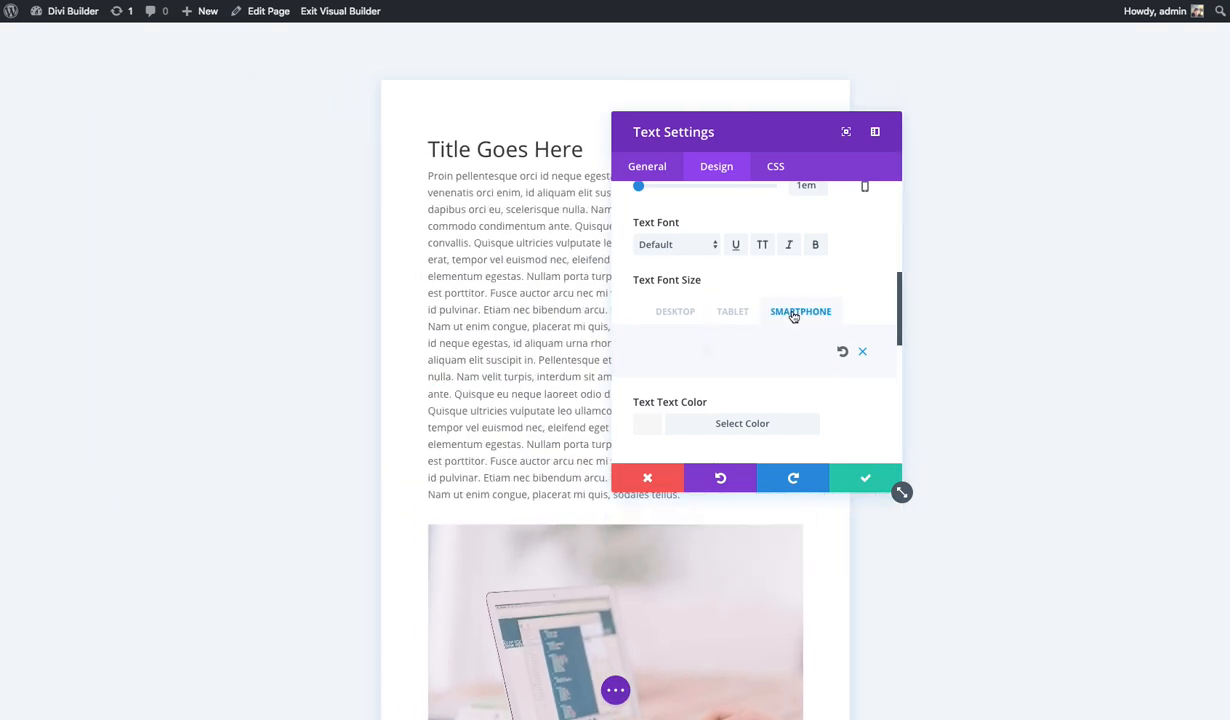
left_click(739, 315)
left_click_drag(722, 135, 996, 105)
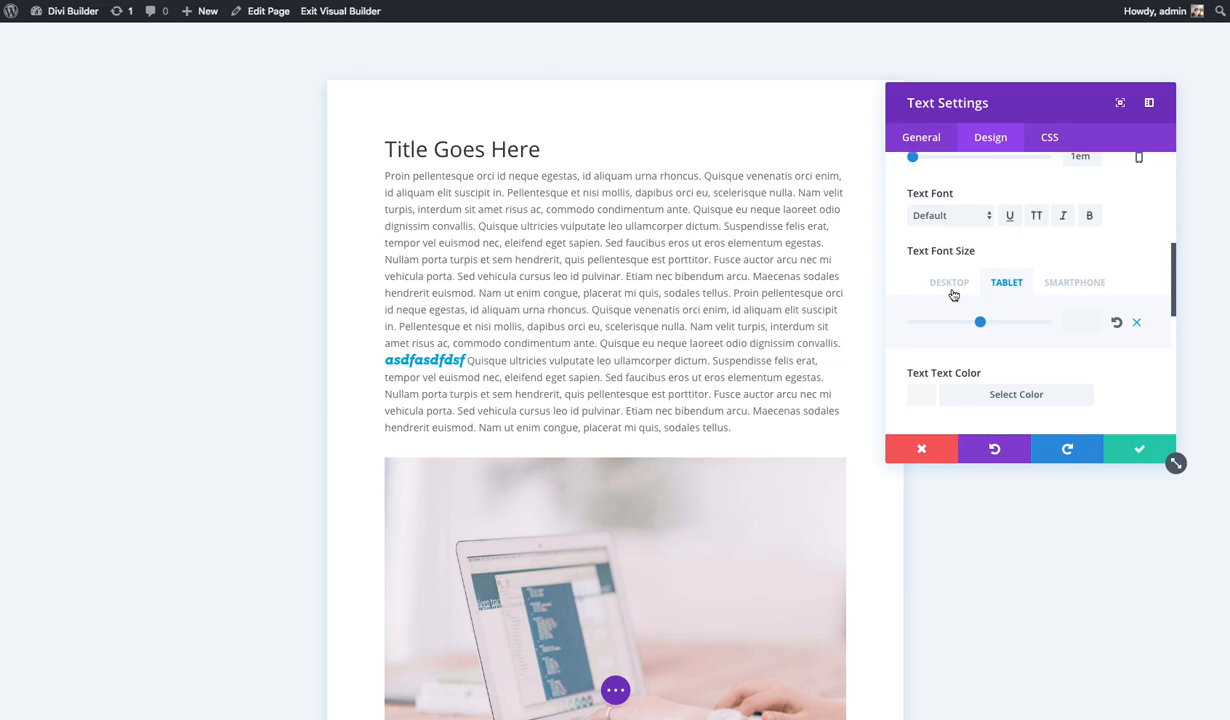
left_click(950, 288)
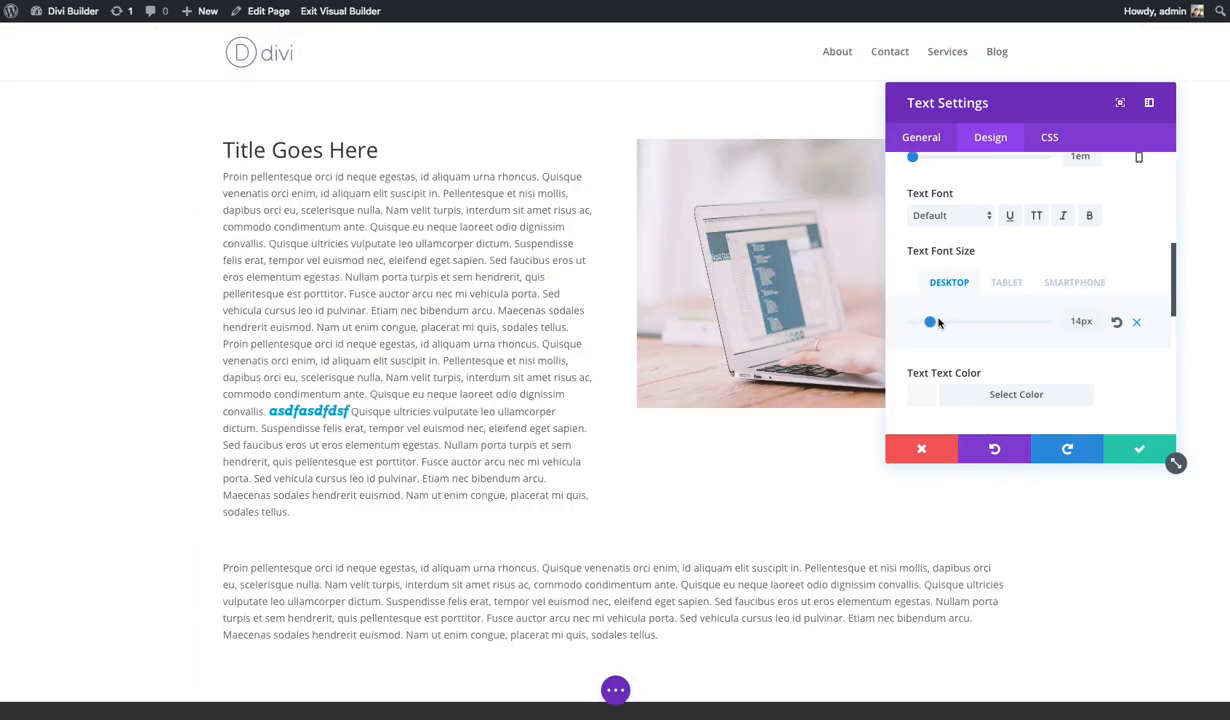
Step: Set the text font size to 21px for desktop and 14px for smartphone, and return to the desktop view
left_click_drag(931, 323, 939, 323)
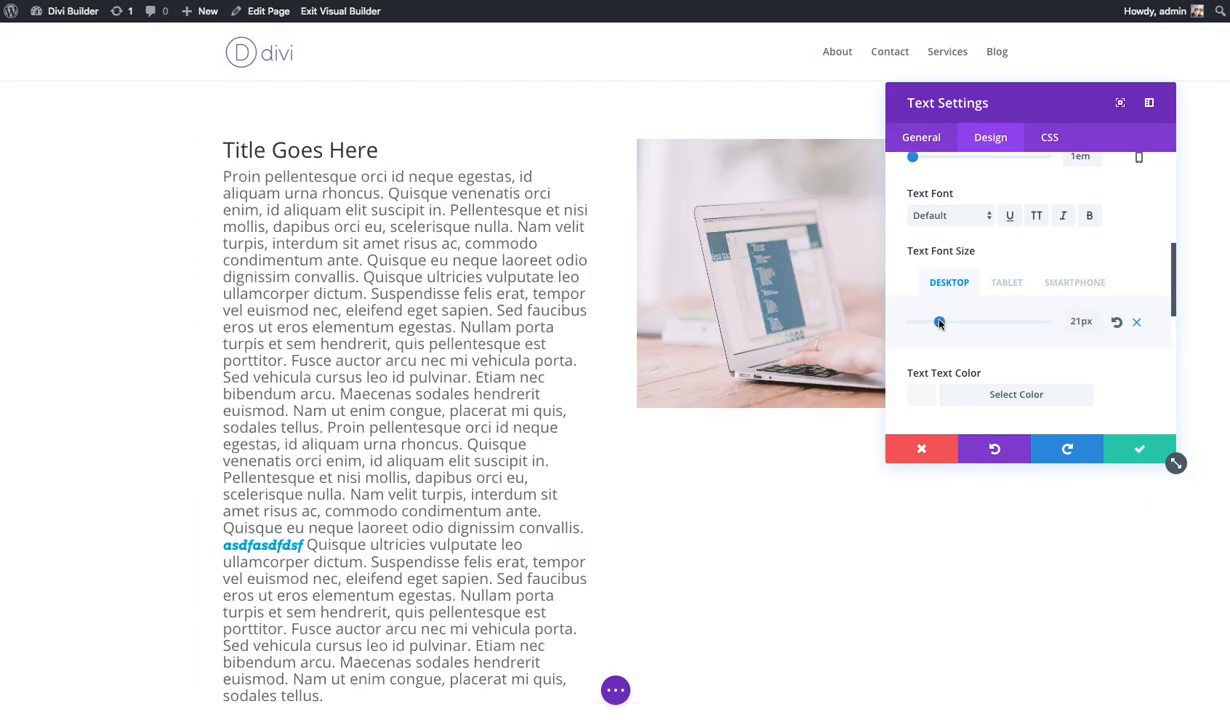
left_click(1005, 283)
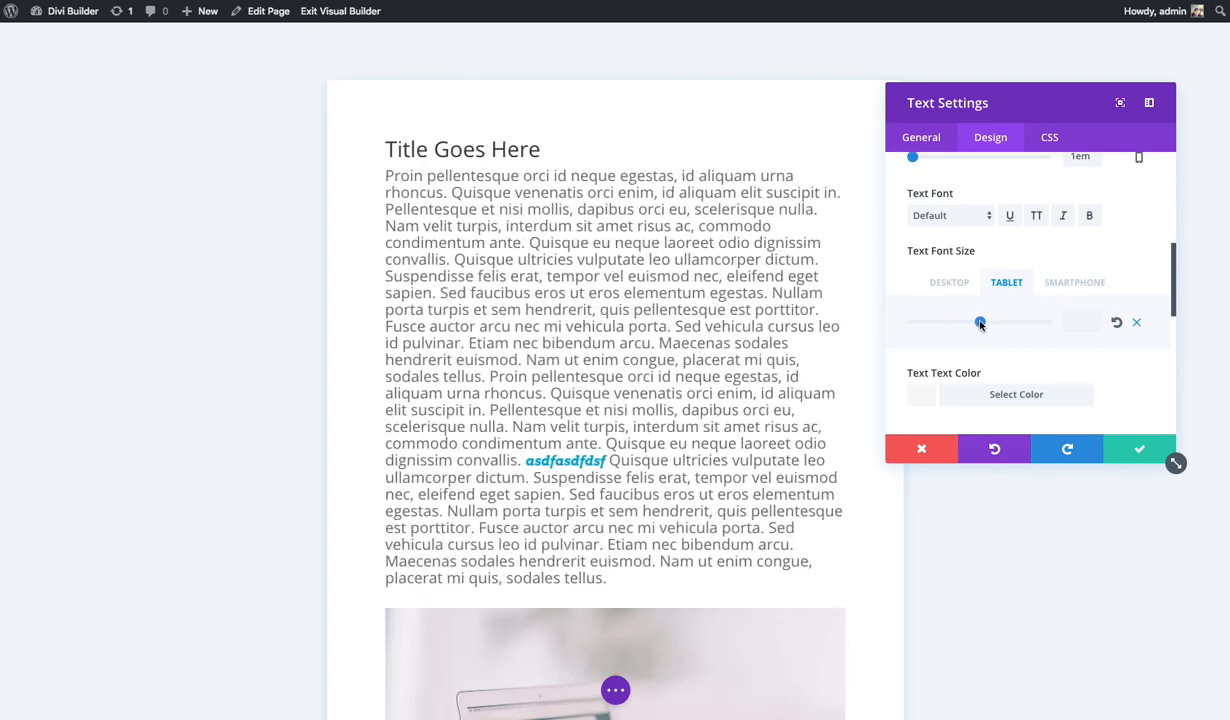
left_click(1054, 283)
left_click_drag(980, 322, 930, 325)
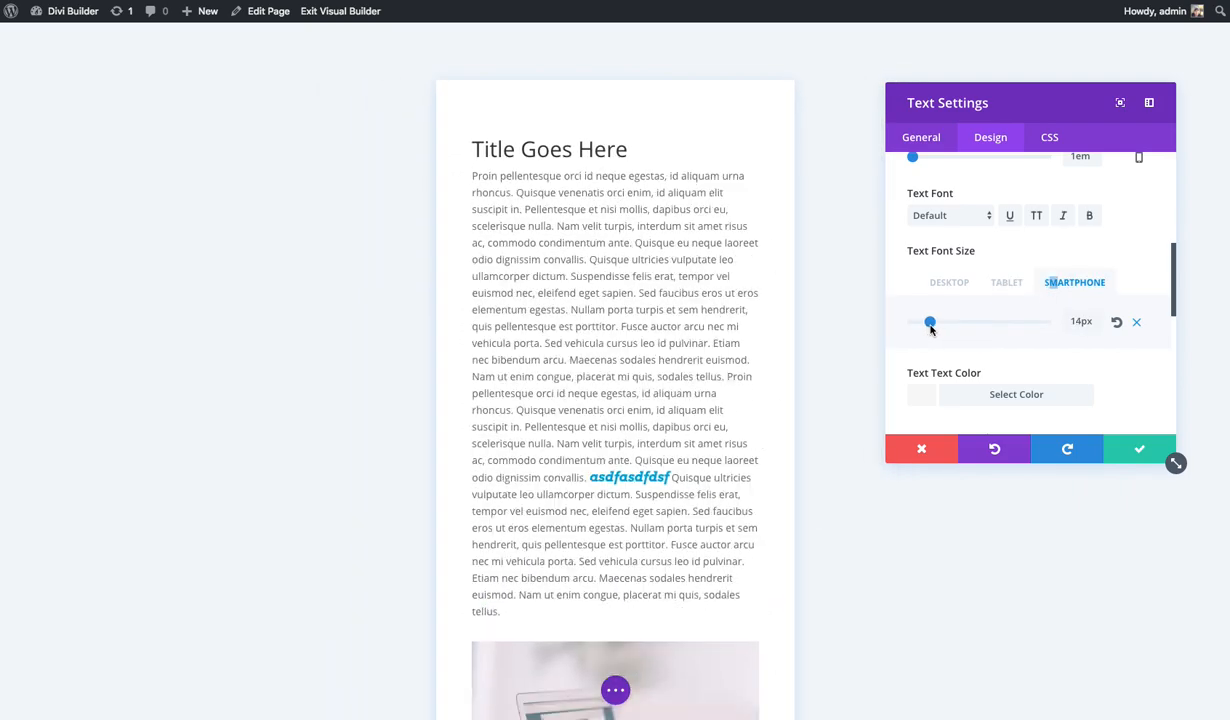
left_click(1006, 282)
left_click(949, 282)
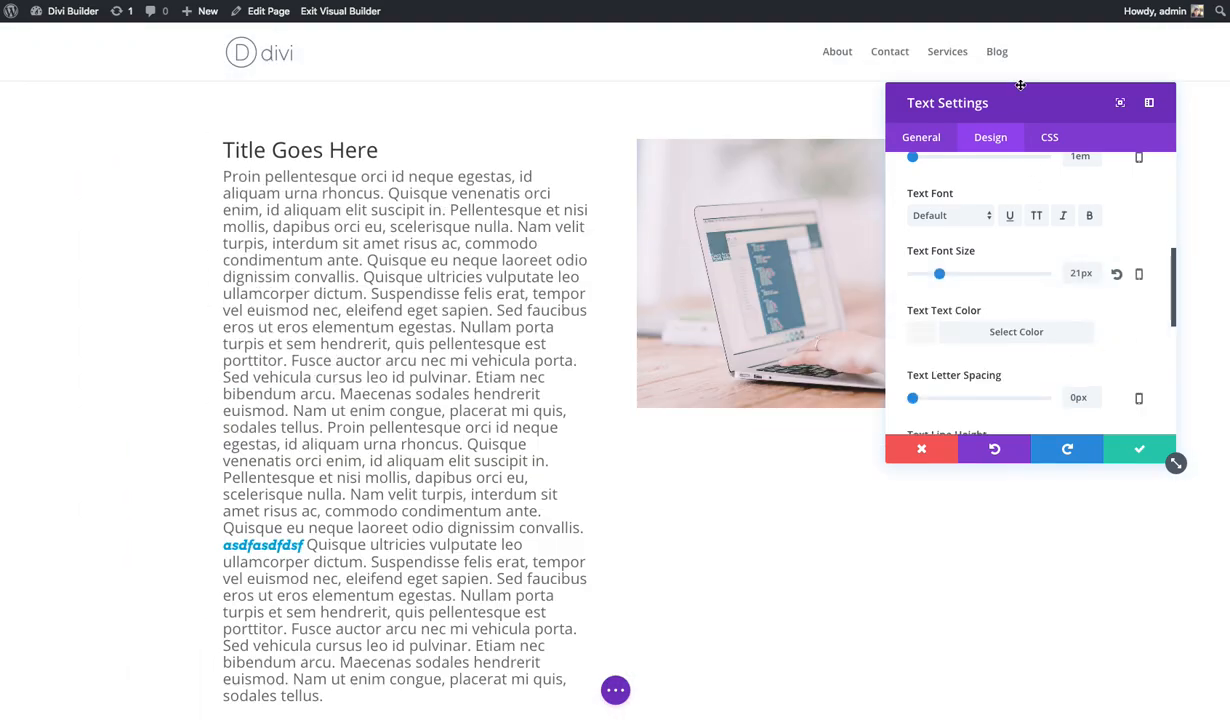
Step: Move the Text Settings window, undo the responsive font size changes and set the text font size to 23px
left_click_drag(1034, 116, 841, 98)
left_click(408, 283)
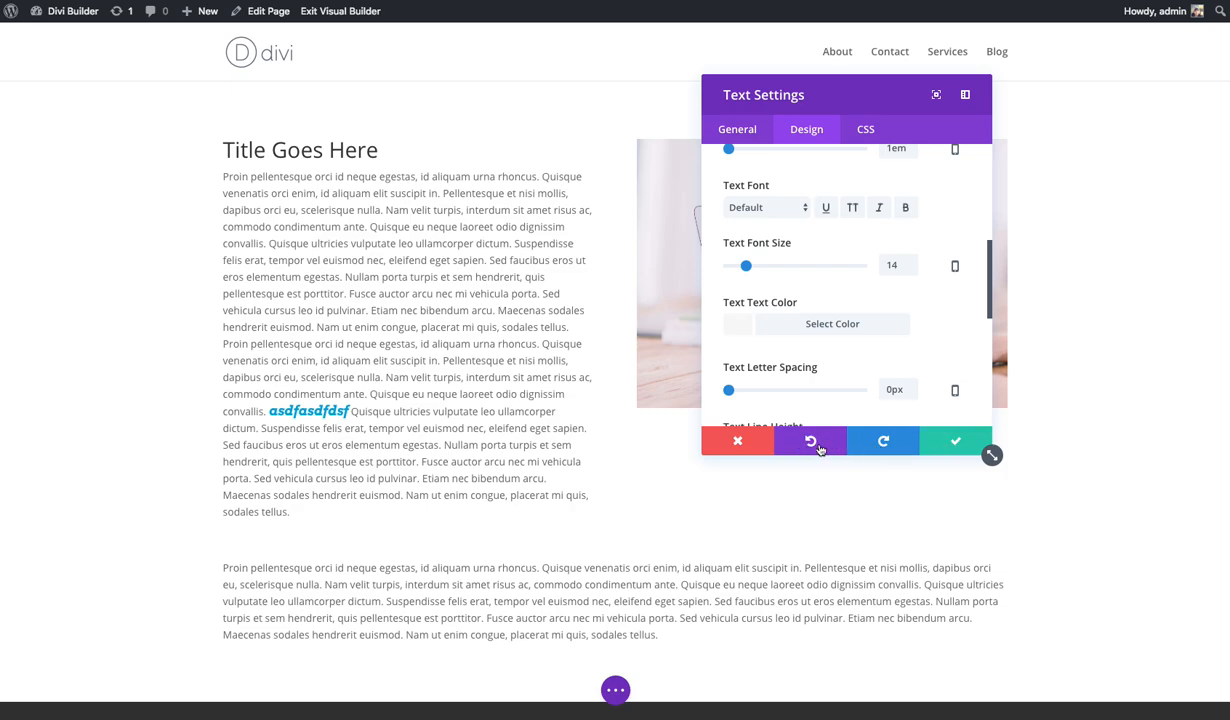
left_click_drag(745, 265, 758, 265)
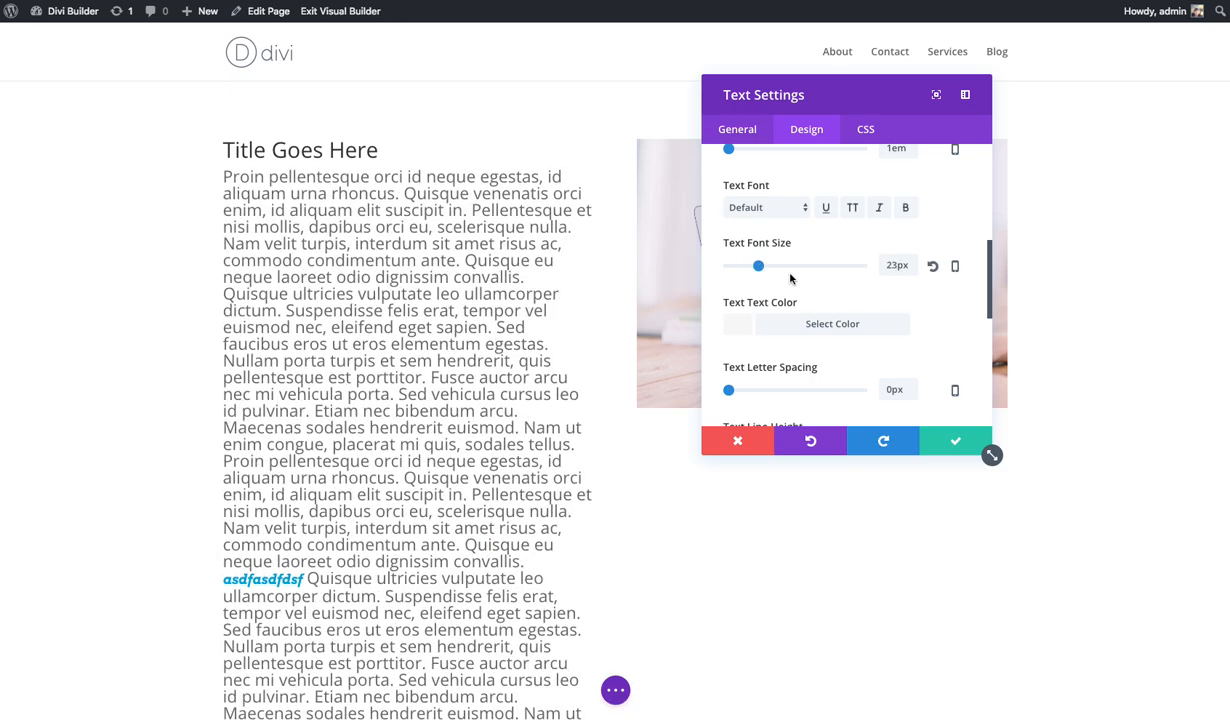
Step: Undo and redo the text font size change, and discard all changes made in the text module's settings
left_click(805, 438)
left_click(849, 441)
left_click(805, 438)
left_click(886, 442)
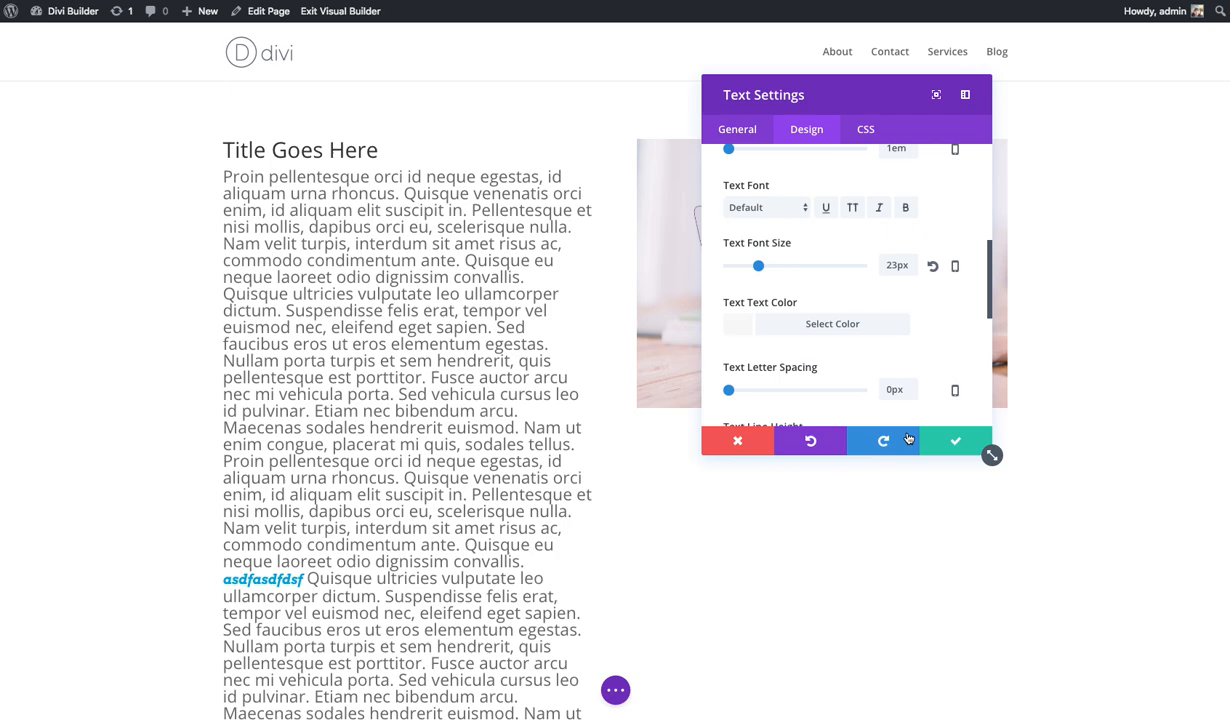
left_click(736, 443)
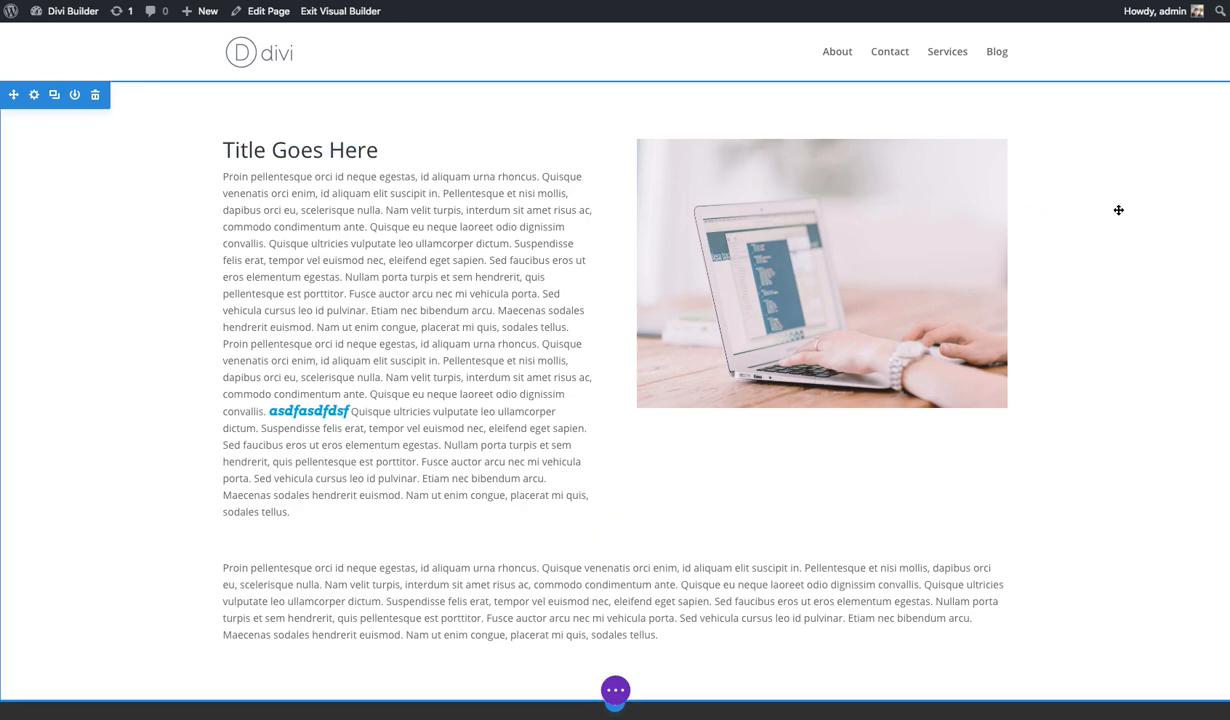
scroll(1118, 209, "down", 2)
scroll(1000, 185, "down", 1)
scroll(1035, 187, "up", 4)
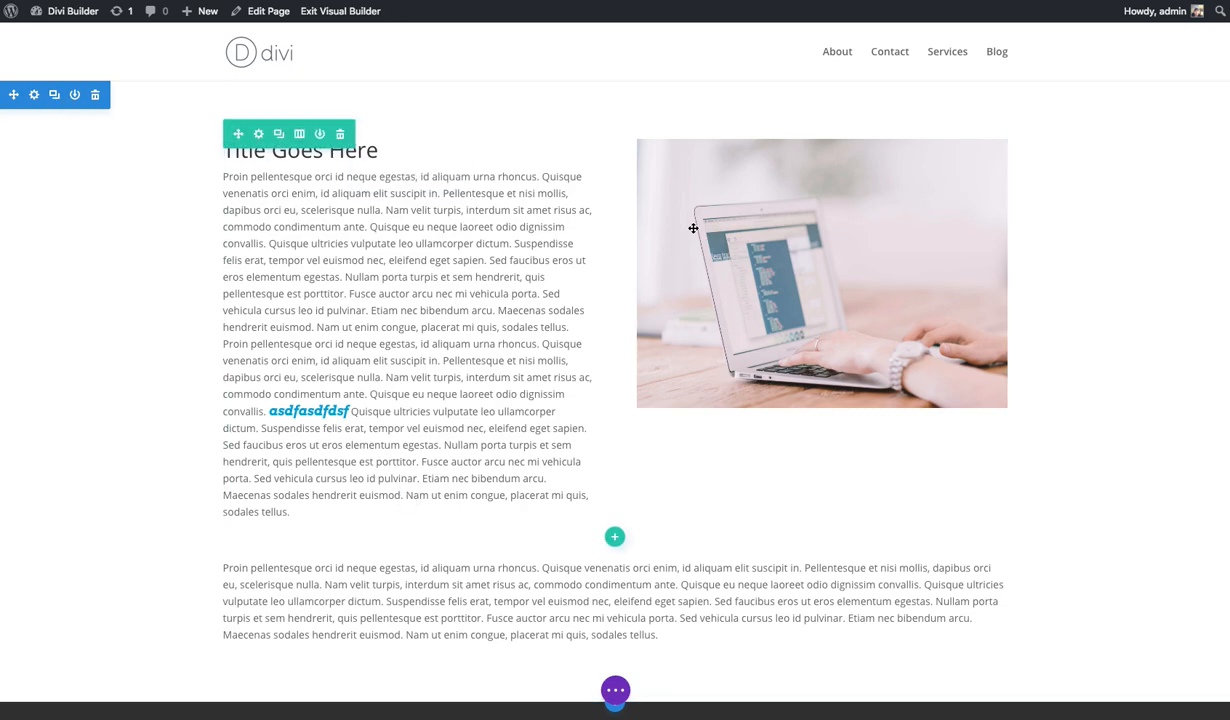
mouse_move(851, 192)
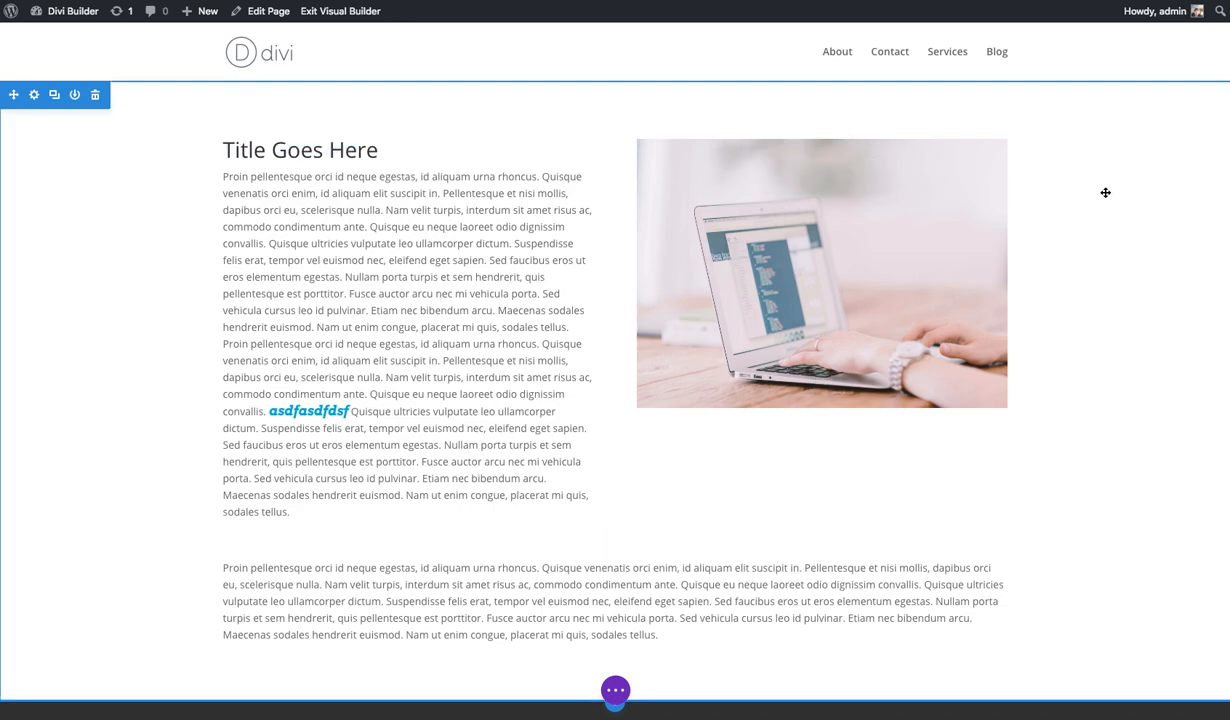
scroll(1002, 181, "down", 3)
scroll(495, 174, "up", 3)
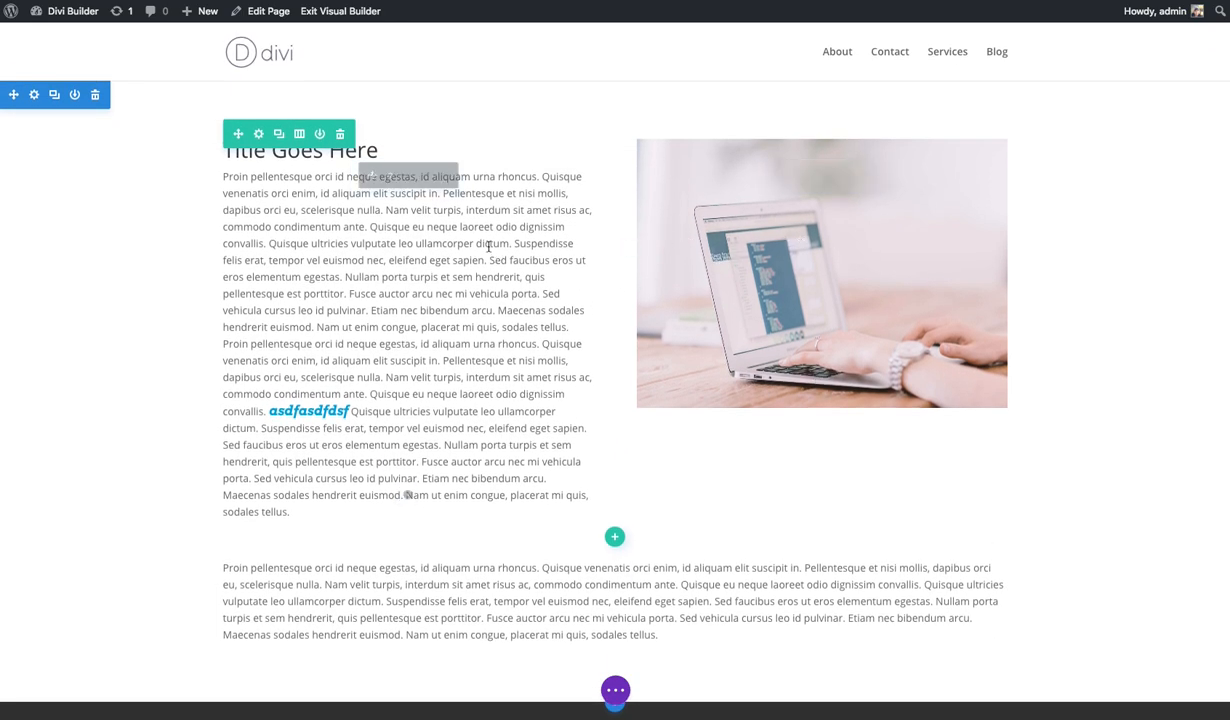
Step: Insert a new regular section between the white text section and the dark image section
scroll(480, 250, "down", 4)
scroll(809, 196, "down", 3)
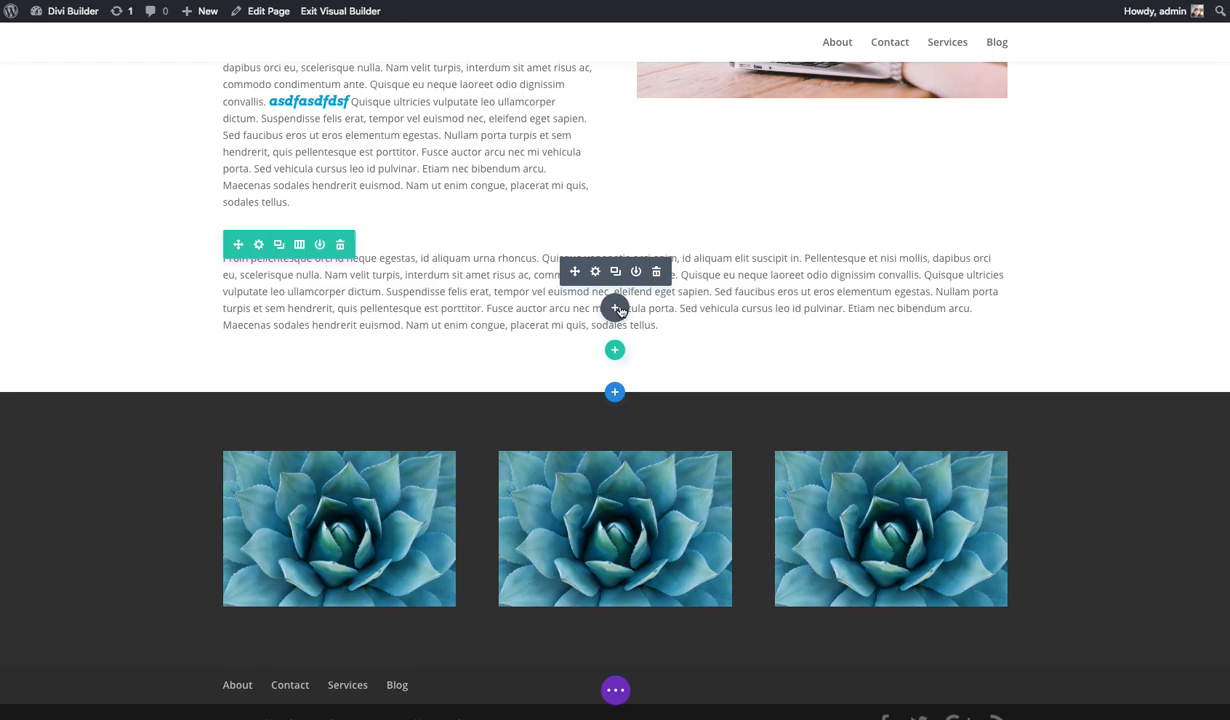
left_click(615, 393)
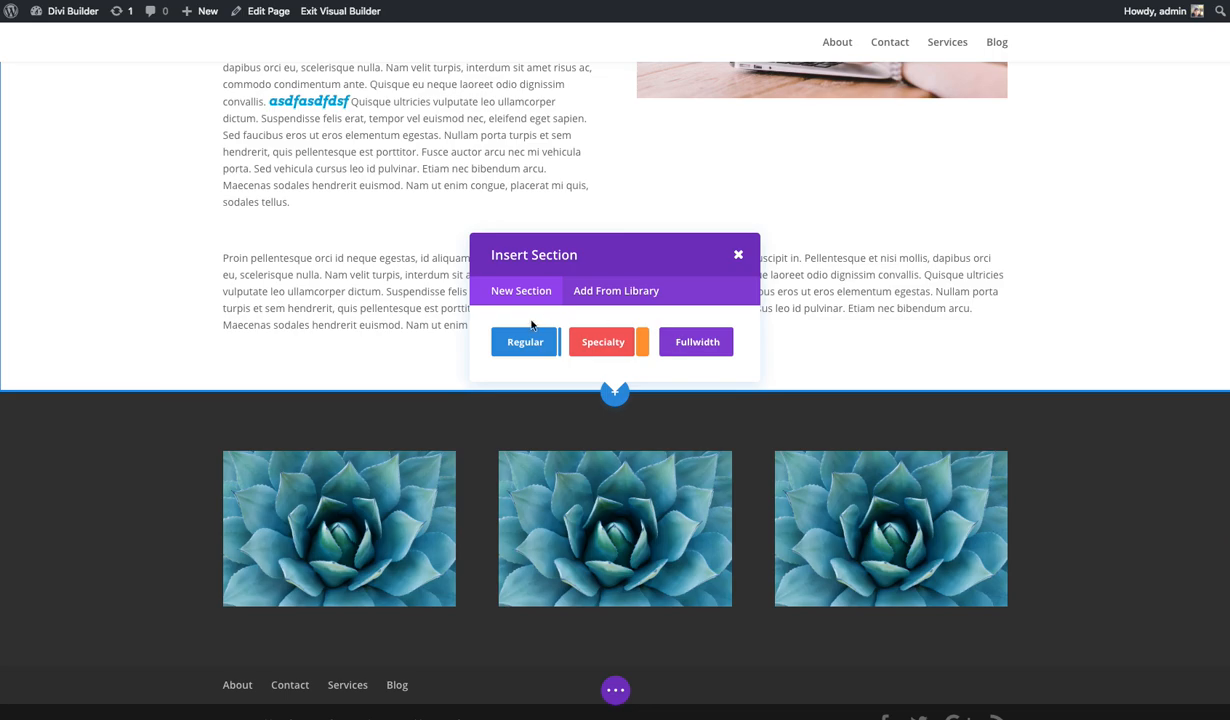
scroll(328, 426, "up", 3)
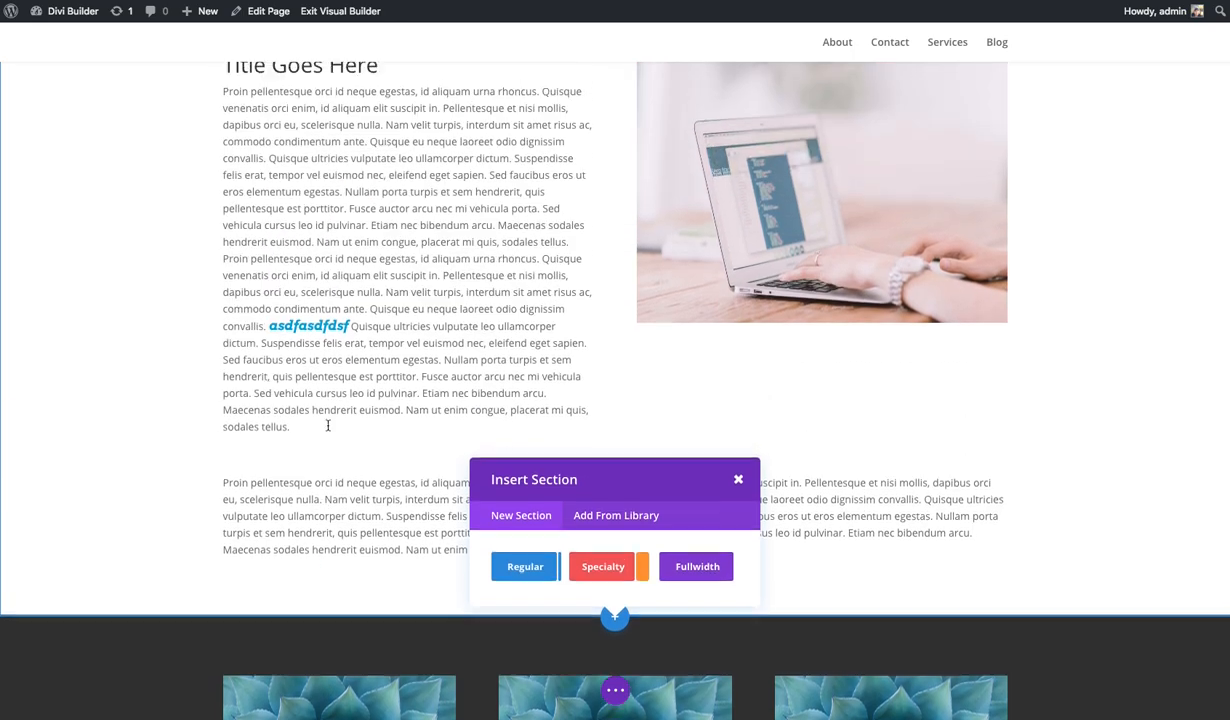
scroll(328, 426, "up", 1)
scroll(320, 151, "down", 1)
scroll(319, 149, "up", 1)
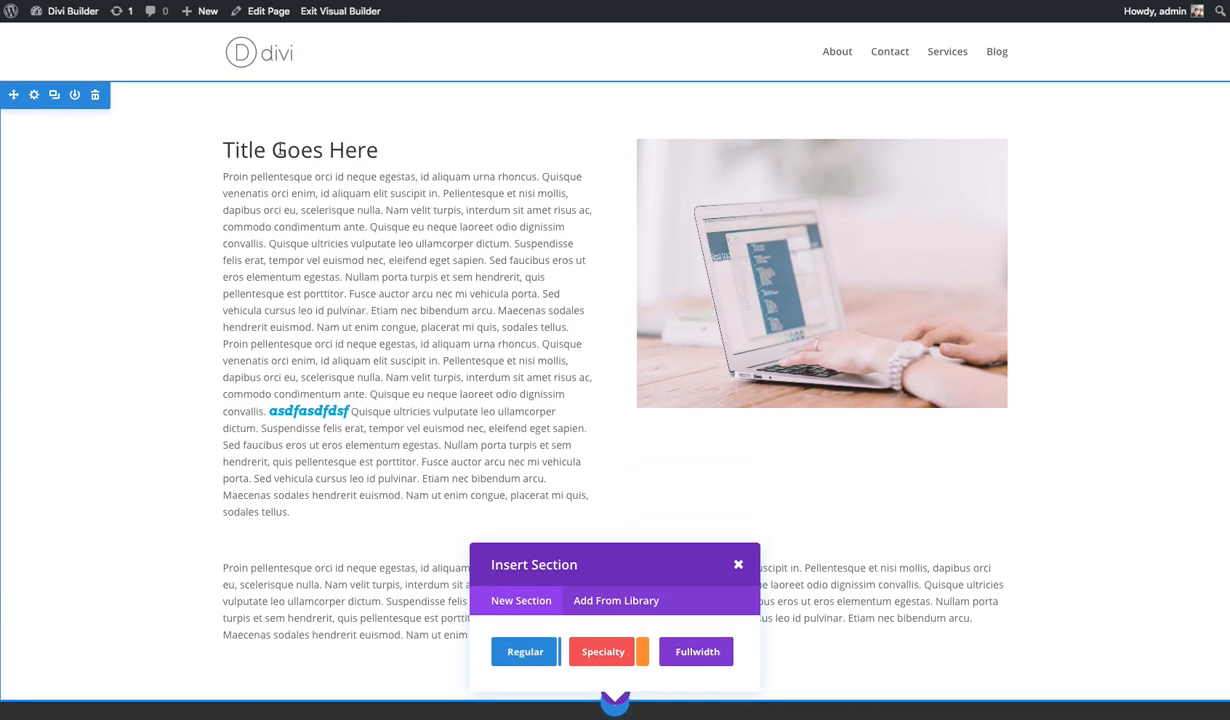
scroll(281, 150, "down", 1)
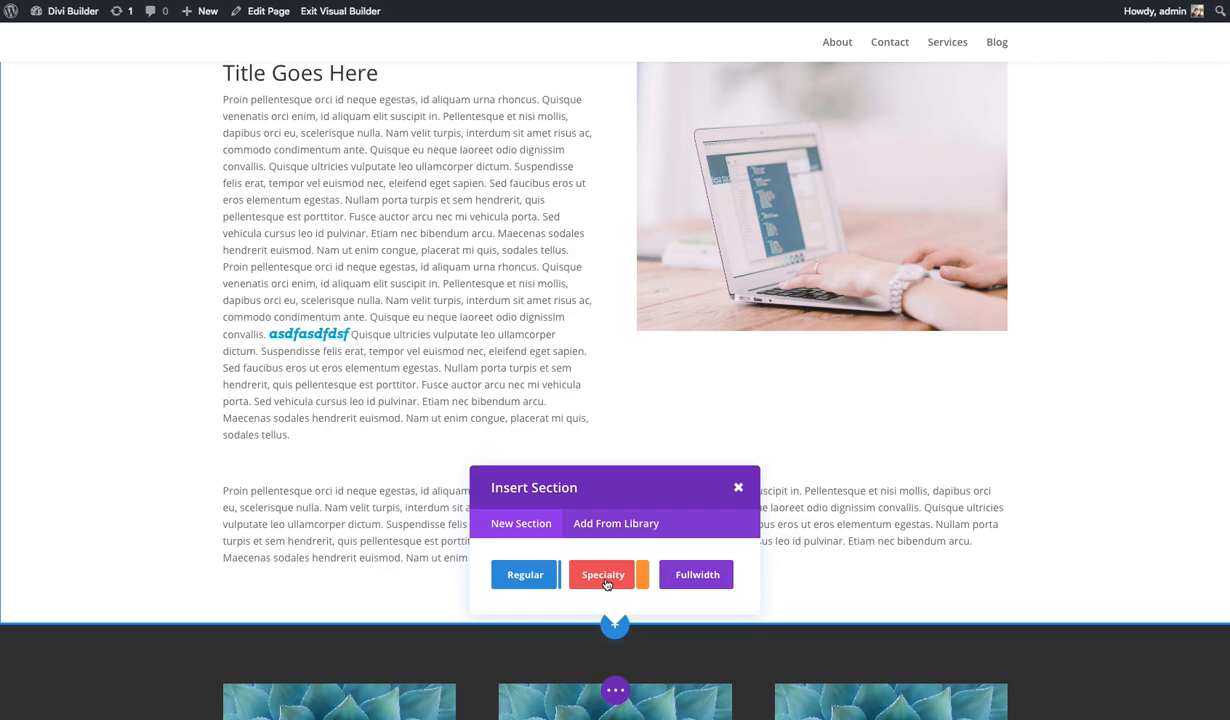
scroll(958, 519, "down", 1)
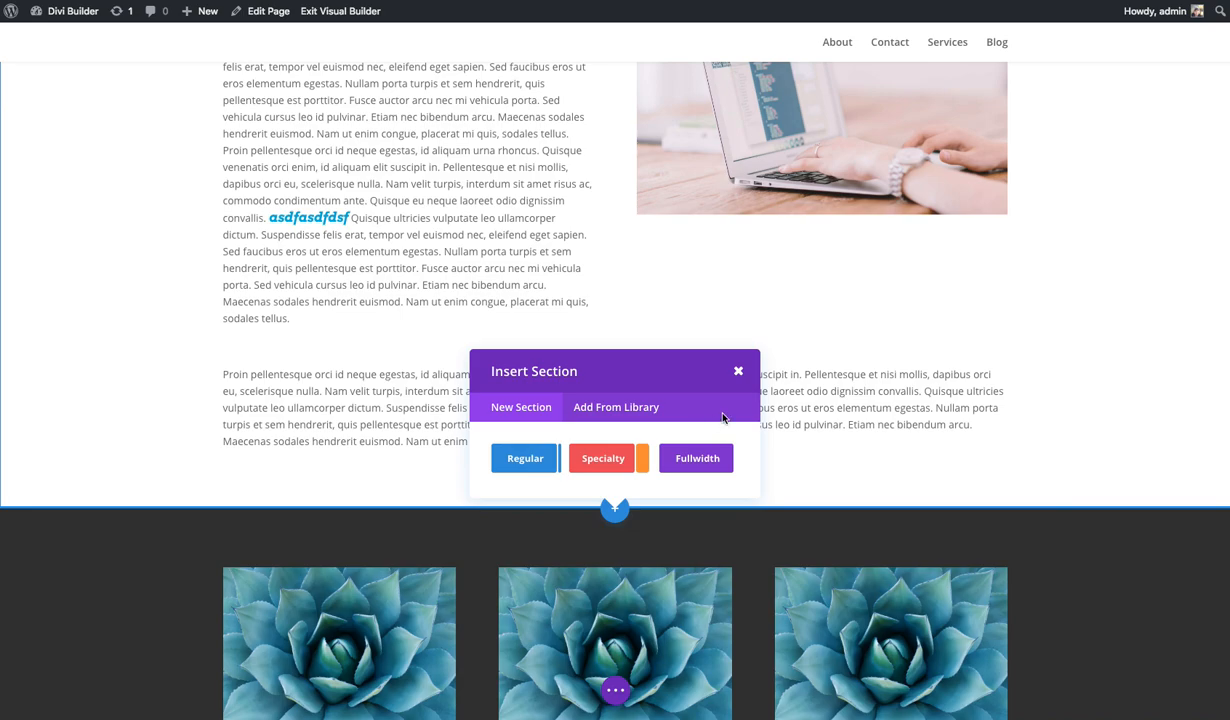
left_click(526, 459)
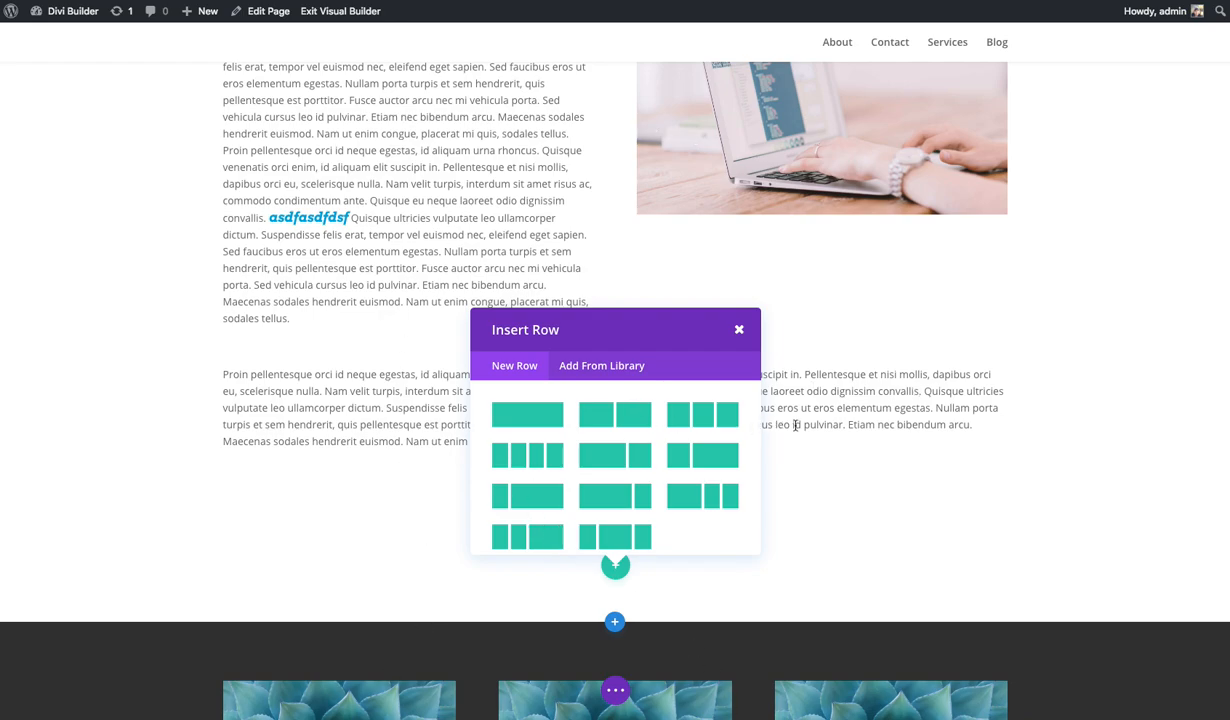
Step: Add a four-column row to the new section and insert a Button module in its first column
left_click(517, 452)
scroll(1063, 387, "down", 2)
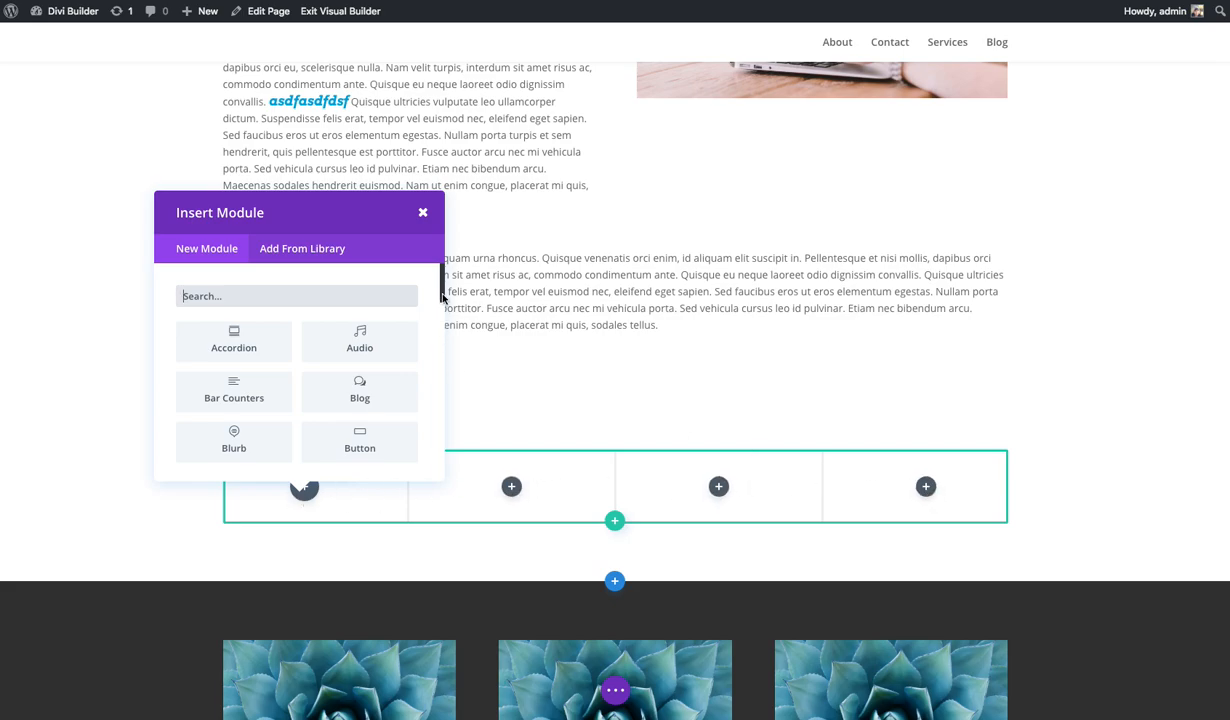
scroll(441, 290, "down", 2)
scroll(438, 289, "up", 2)
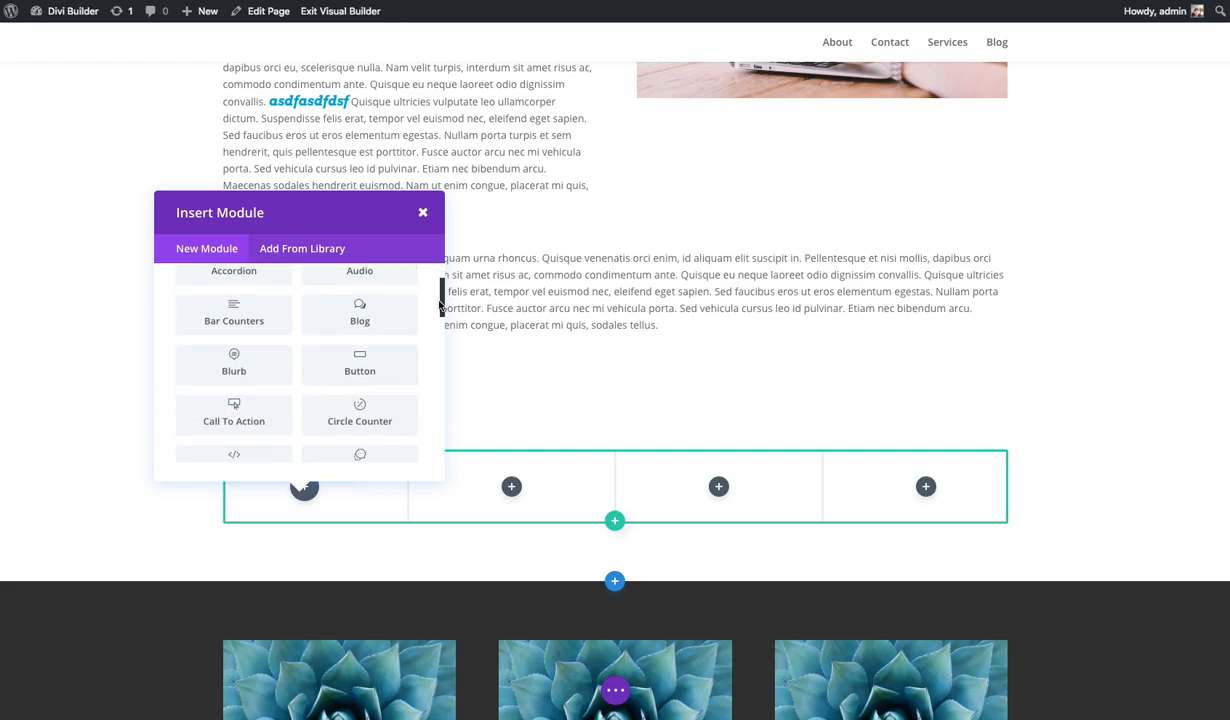
left_click_drag(437, 342, 429, 299)
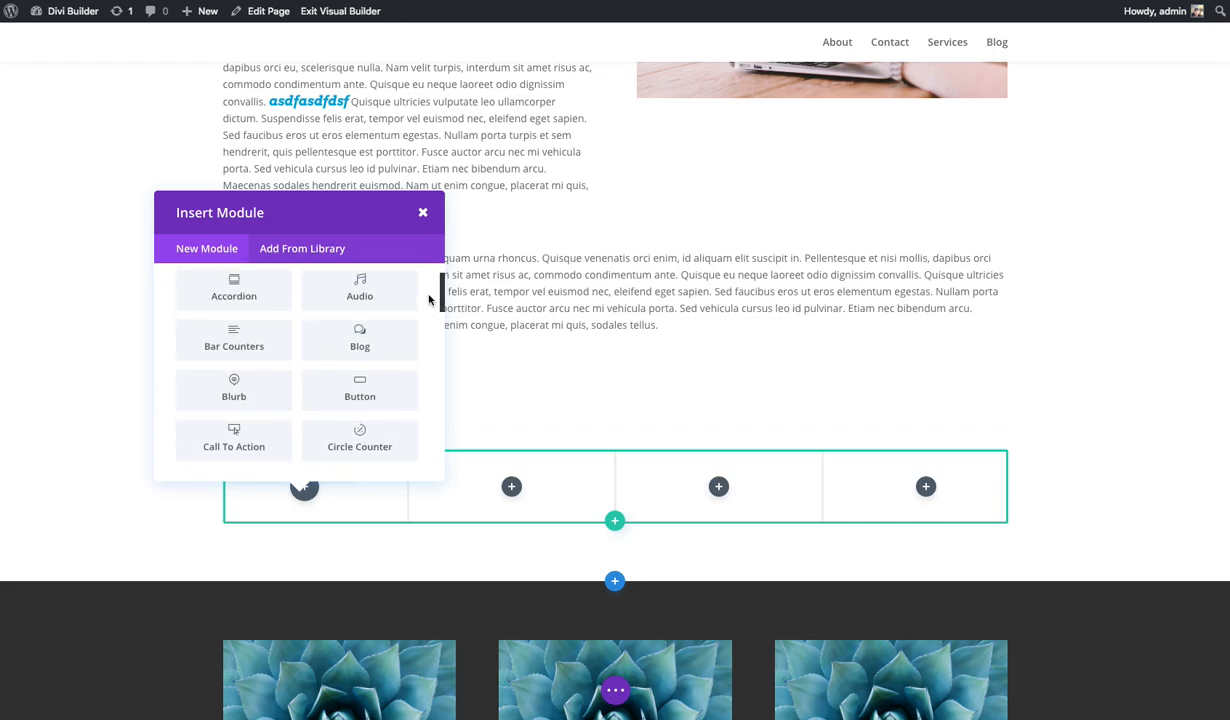
left_click(367, 397)
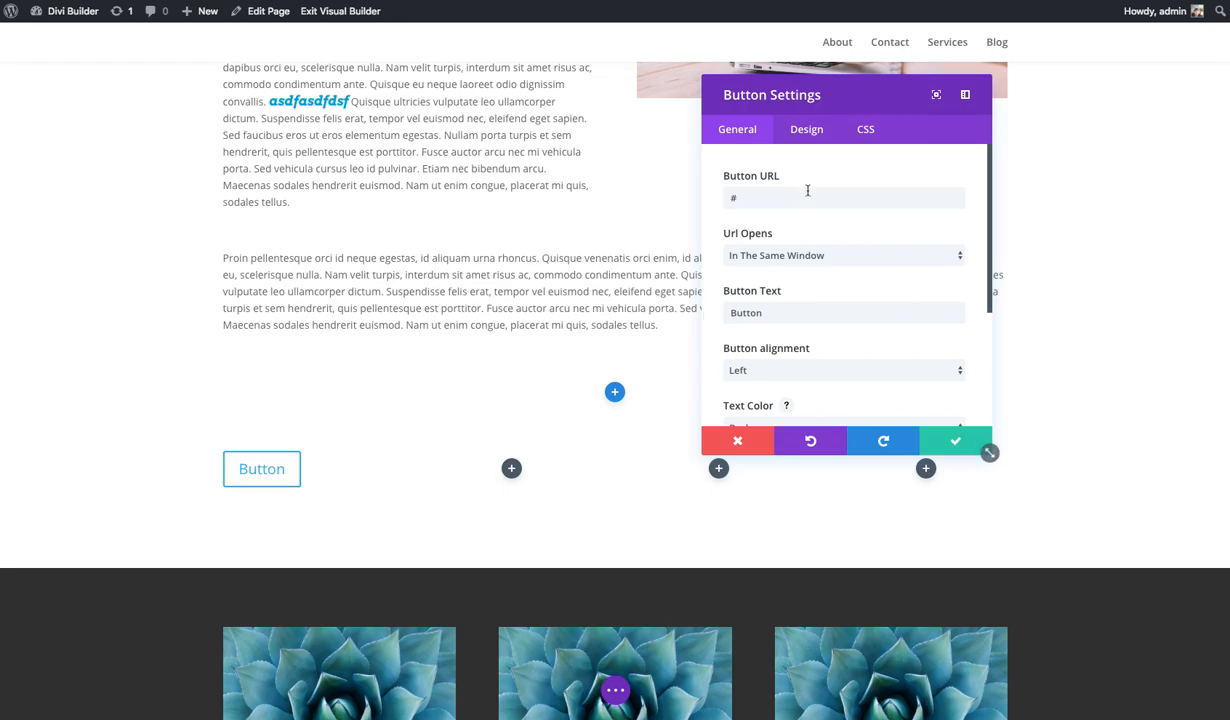
left_click_drag(815, 97, 653, 123)
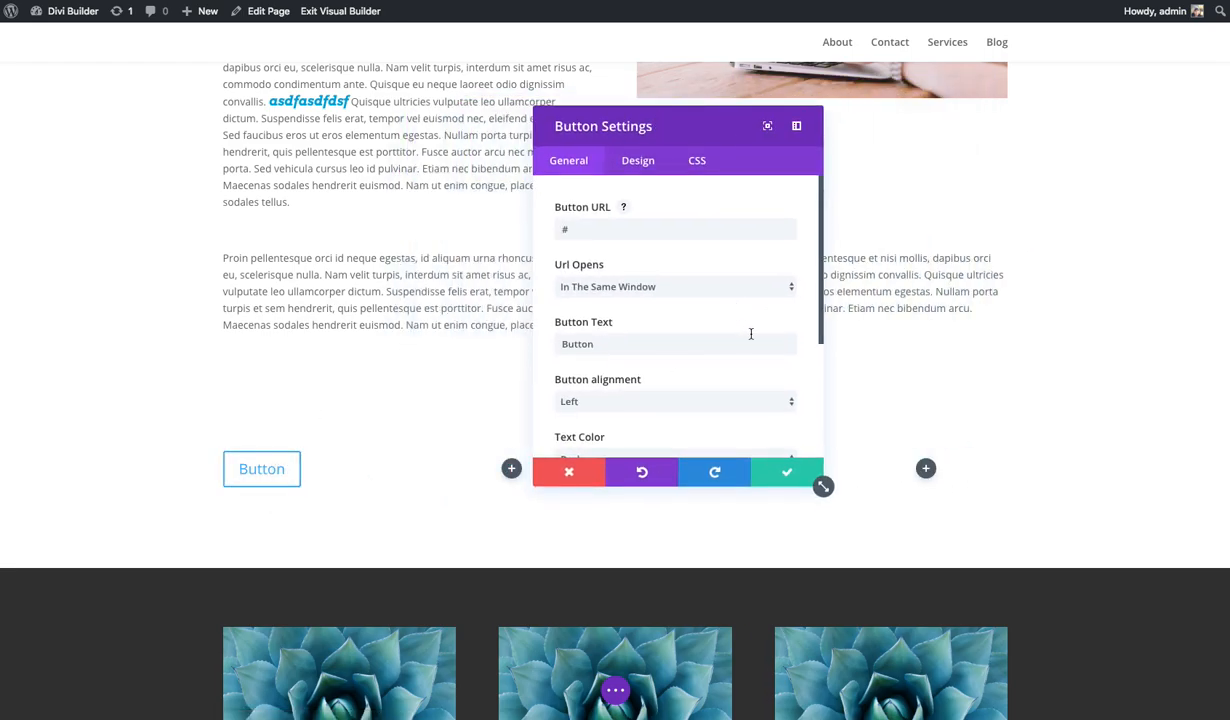
left_click_drag(820, 199, 808, 172)
double_click(592, 234)
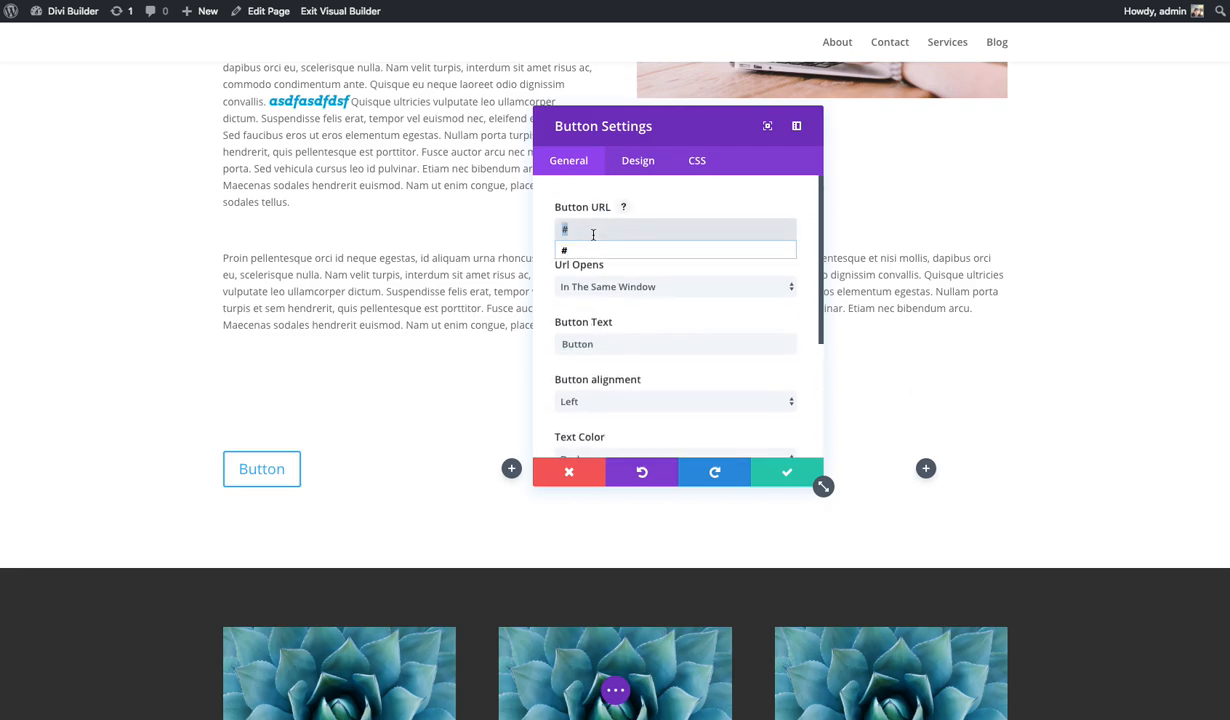
type("http://www.elegantthemes.com")
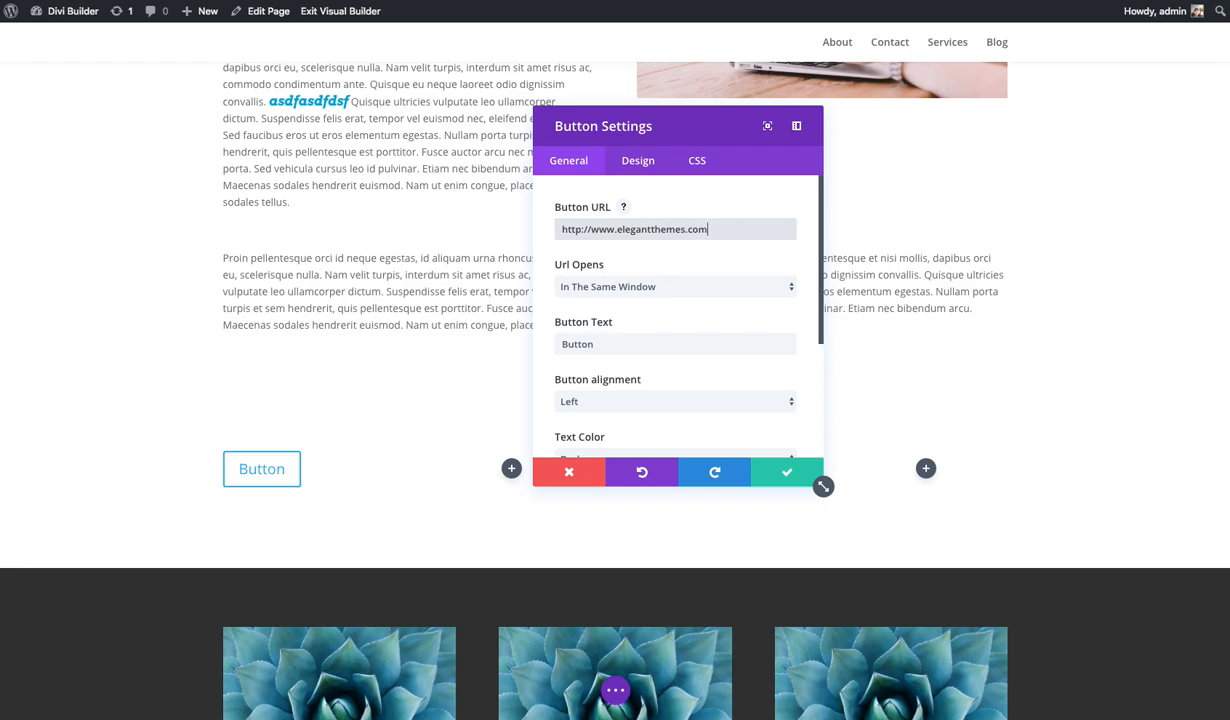
left_click(639, 287)
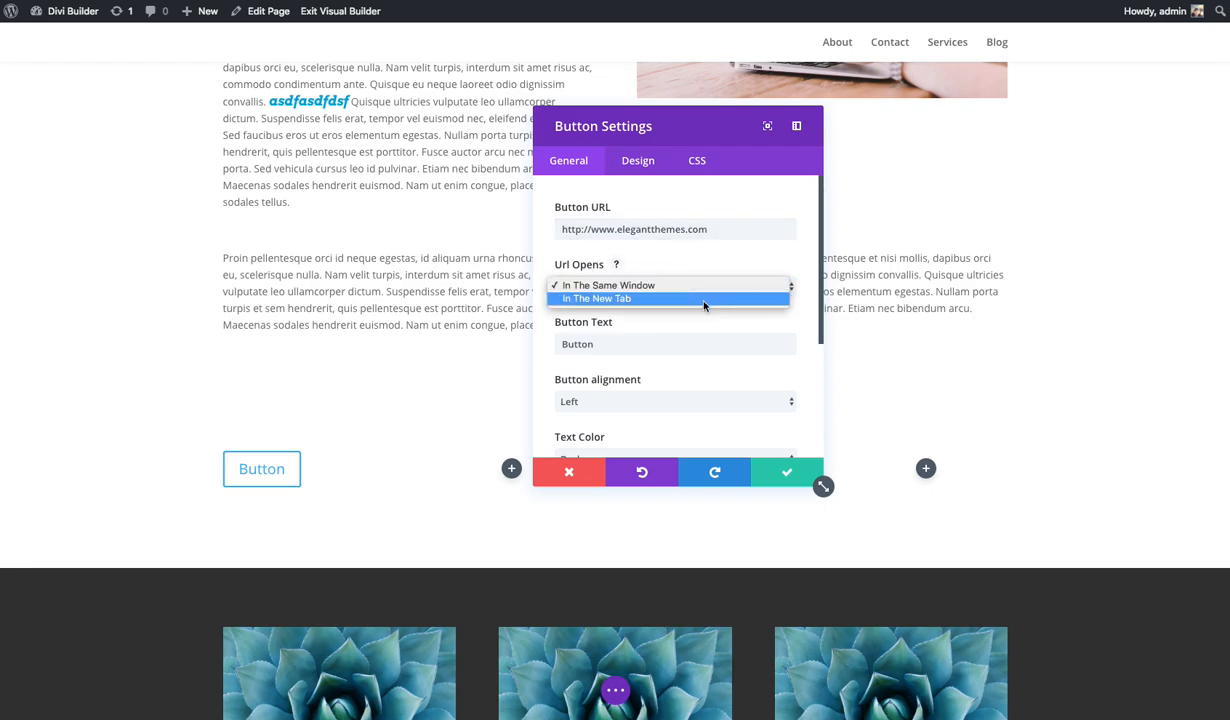
left_click(757, 265)
Step: Change the button text to "Join Today" and set the button alignment to Center
scroll(700, 260, "down", 2)
double_click(636, 226)
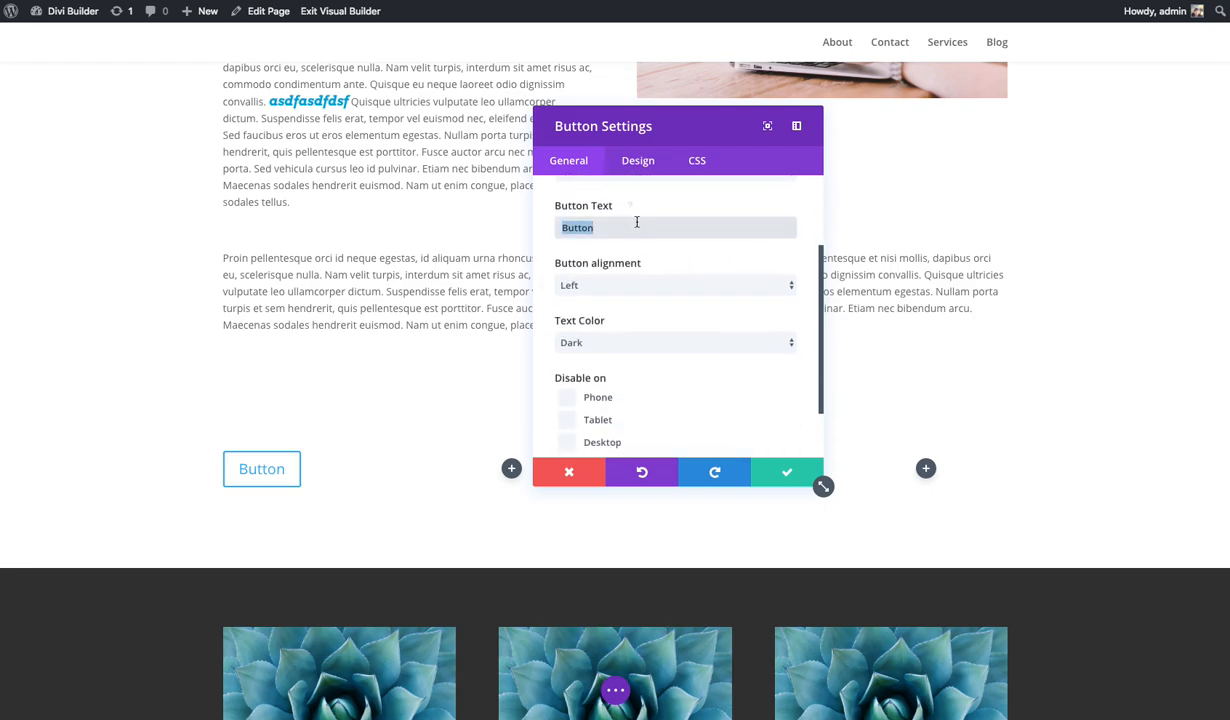
type("Join ")
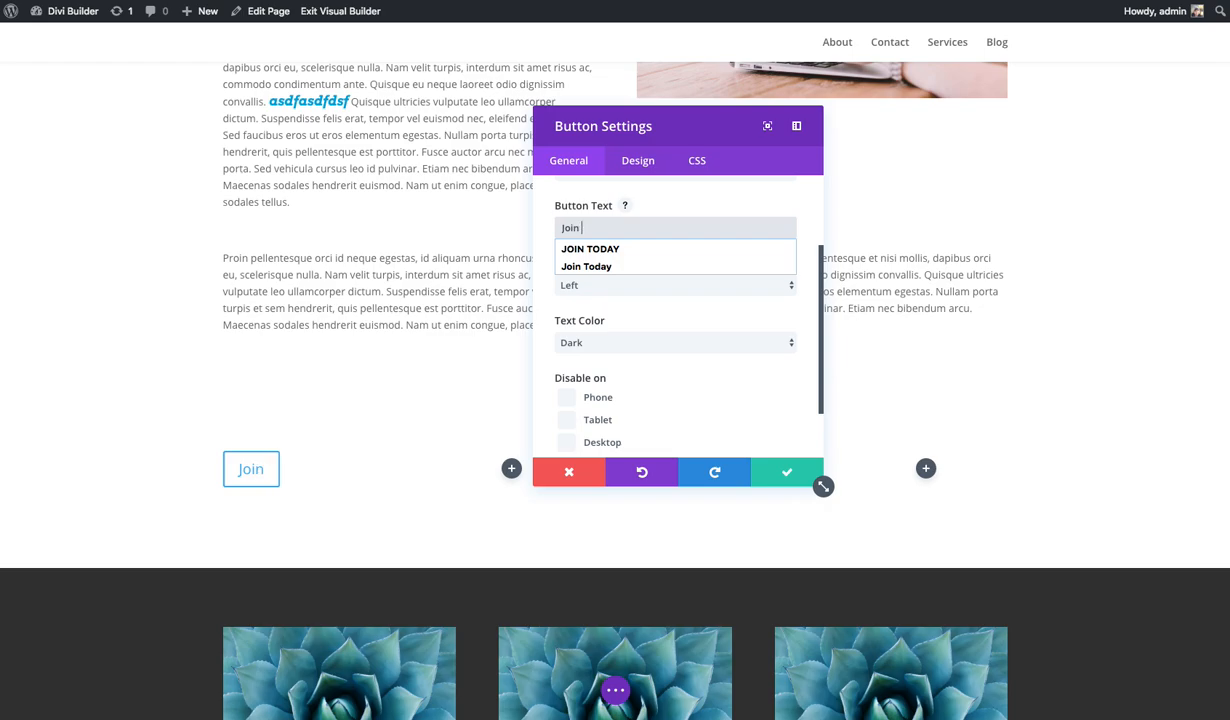
type("Today")
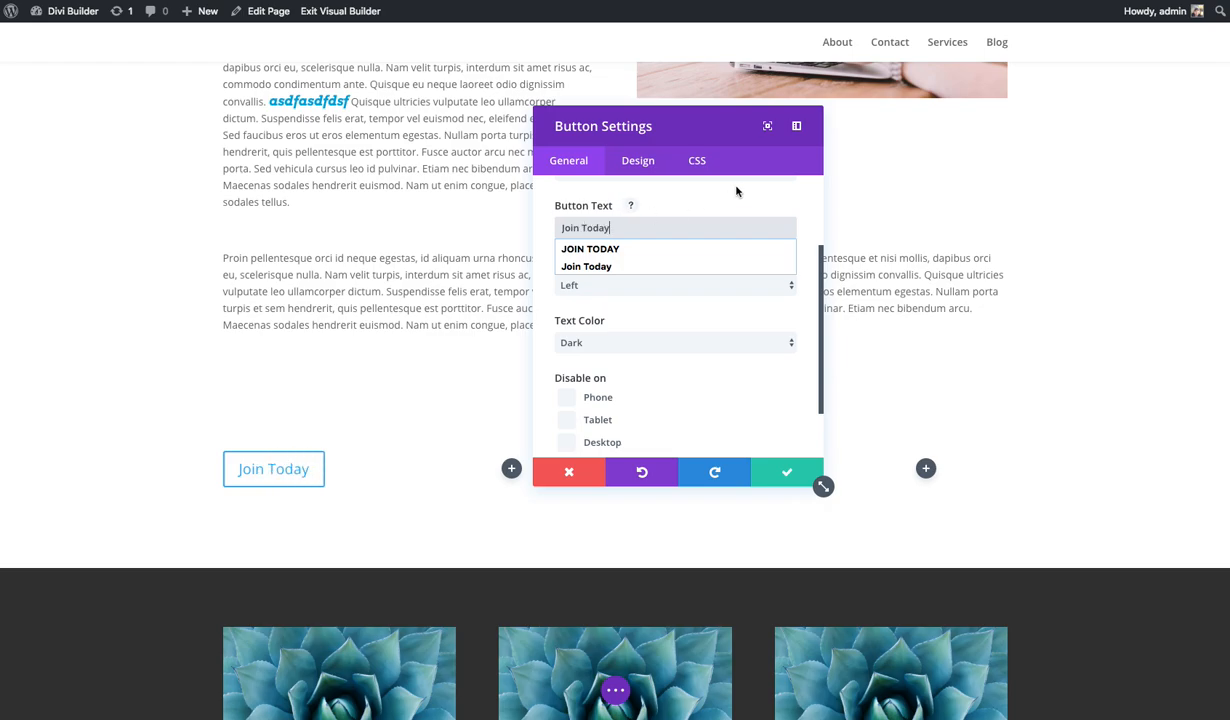
left_click(640, 266)
left_click(655, 284)
left_click(639, 297)
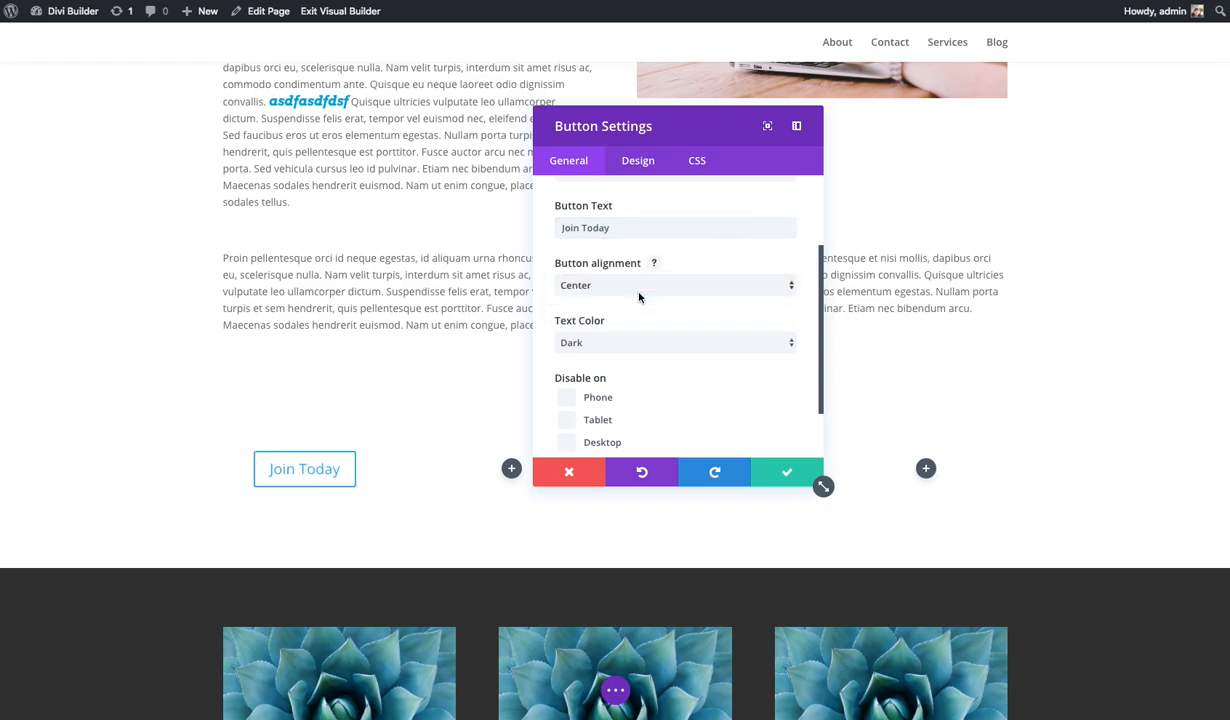
Step: Turn on custom styles for the button, look through the design options and turn the custom styles off again
scroll(767, 326, "down", 2)
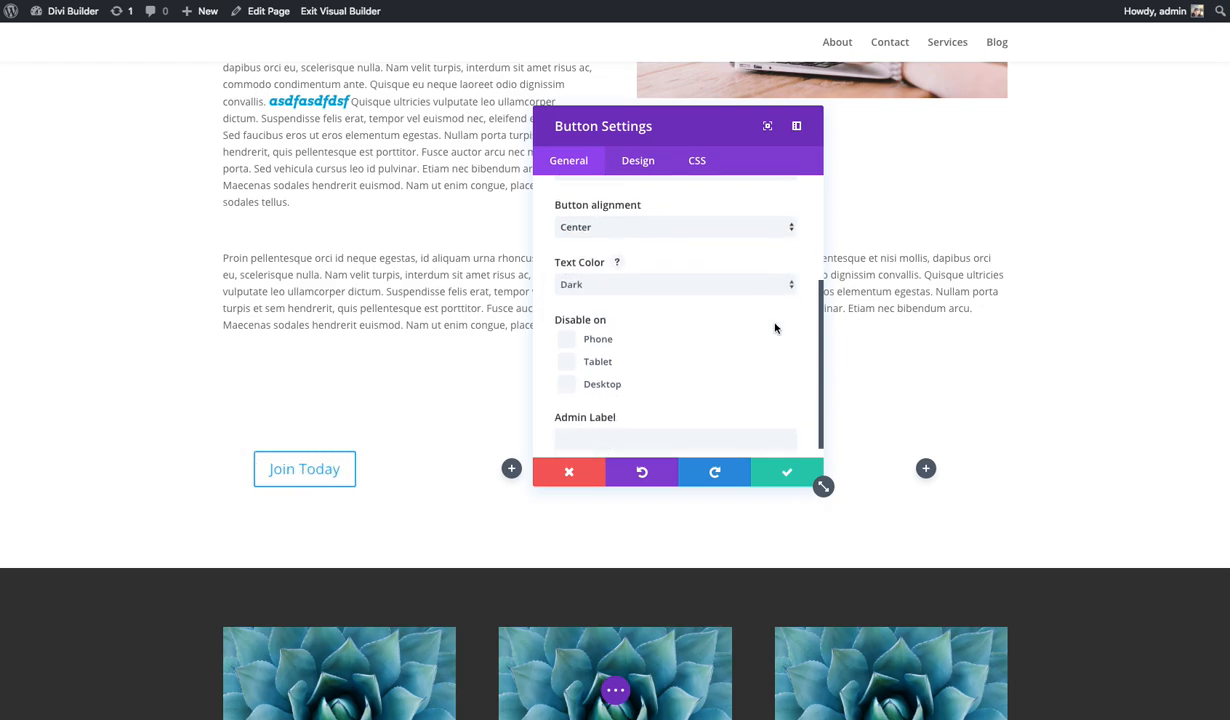
left_click(638, 161)
left_click(604, 229)
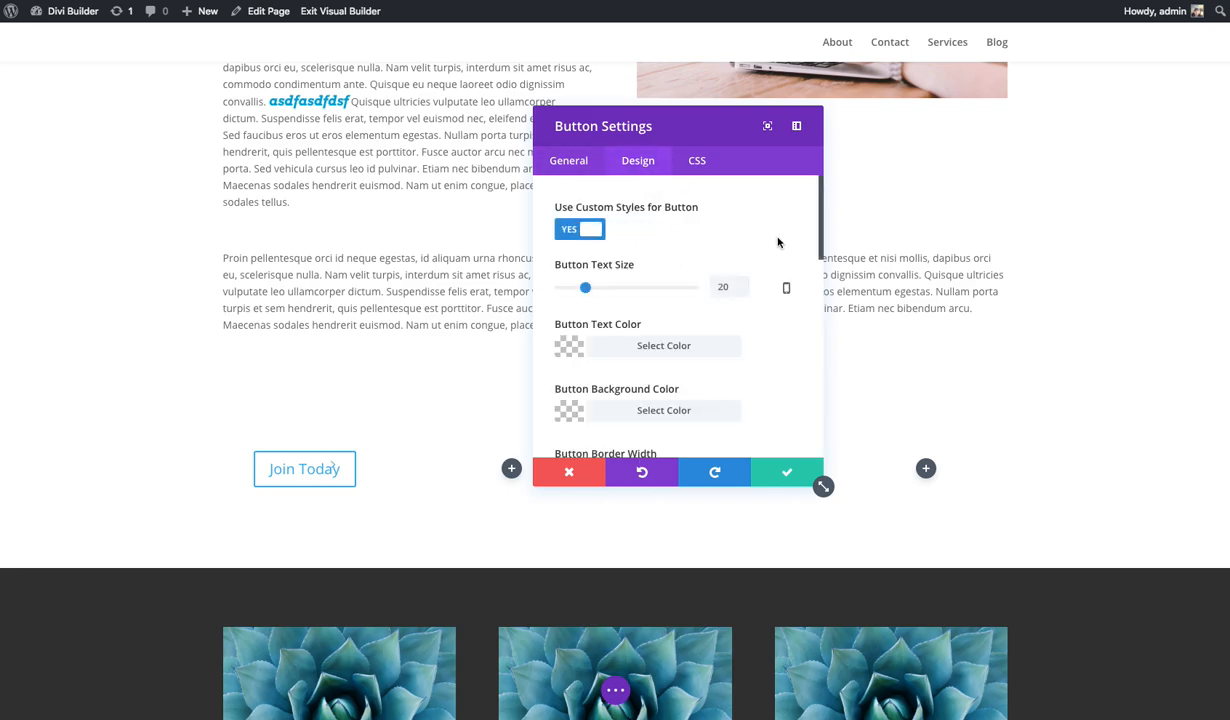
scroll(777, 243, "down", 5)
scroll(778, 247, "down", 4)
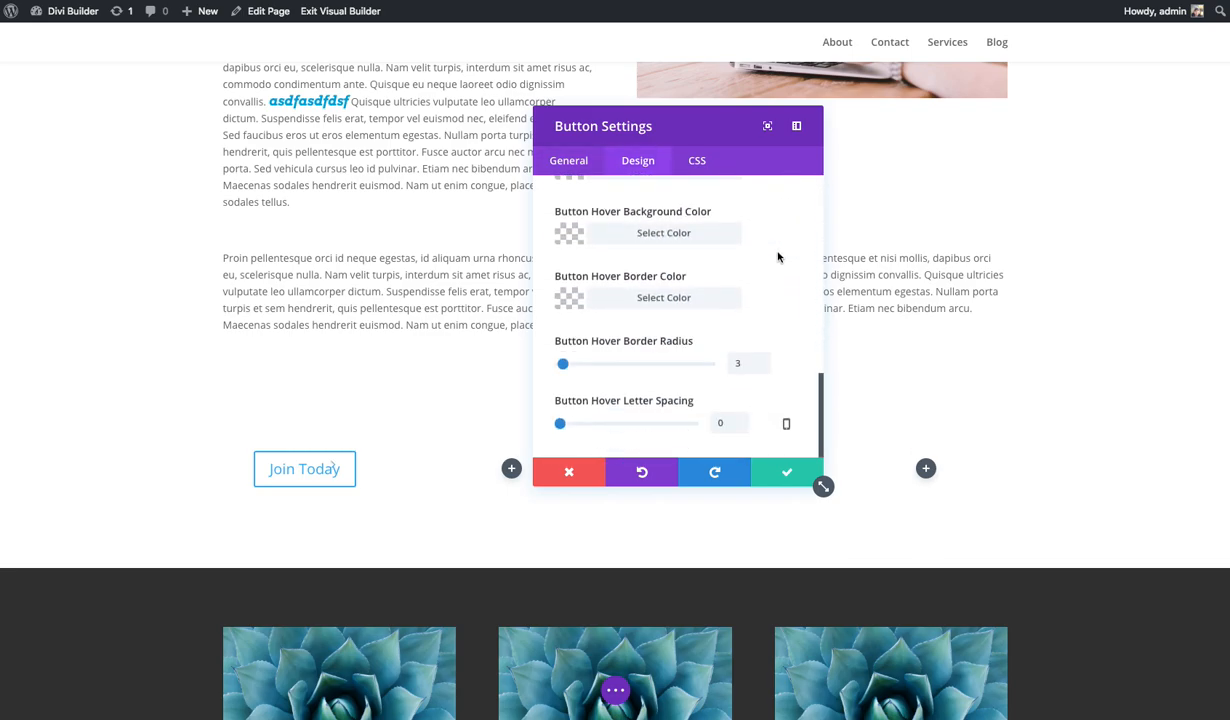
scroll(780, 255, "up", 8)
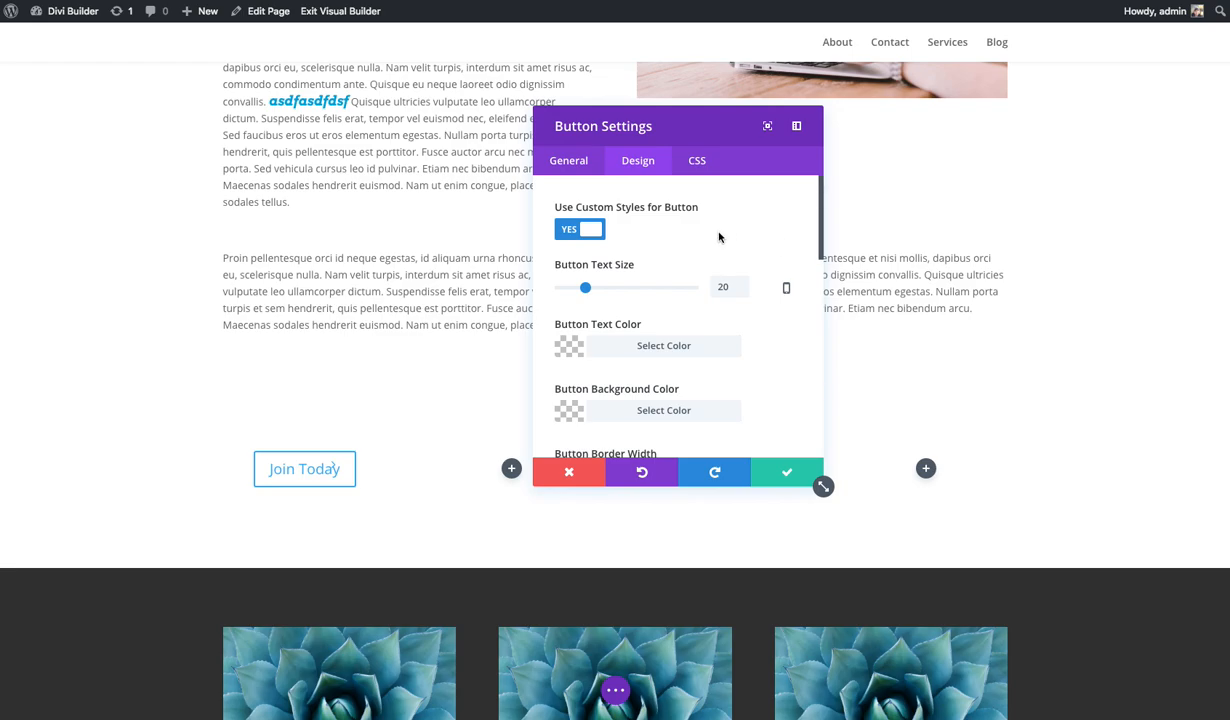
left_click(584, 231)
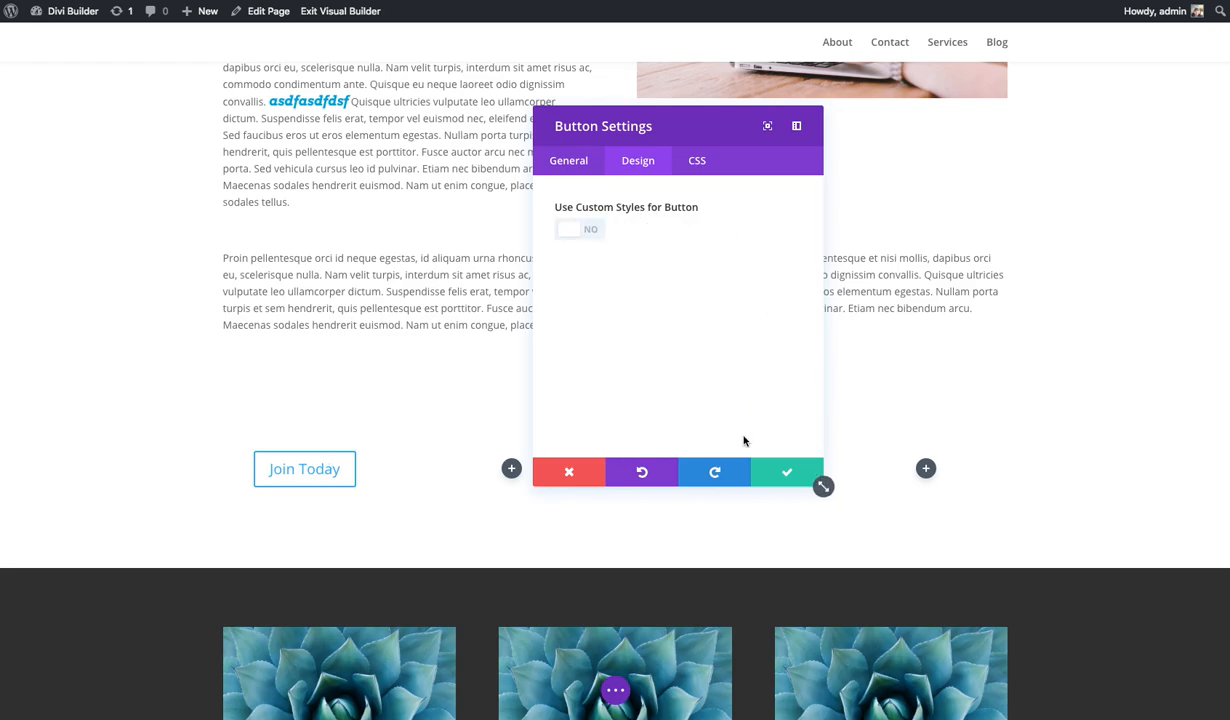
Step: Save the button settings and insert a Blurb module in the row's second column
left_click(787, 472)
scroll(907, 363, "down", 1)
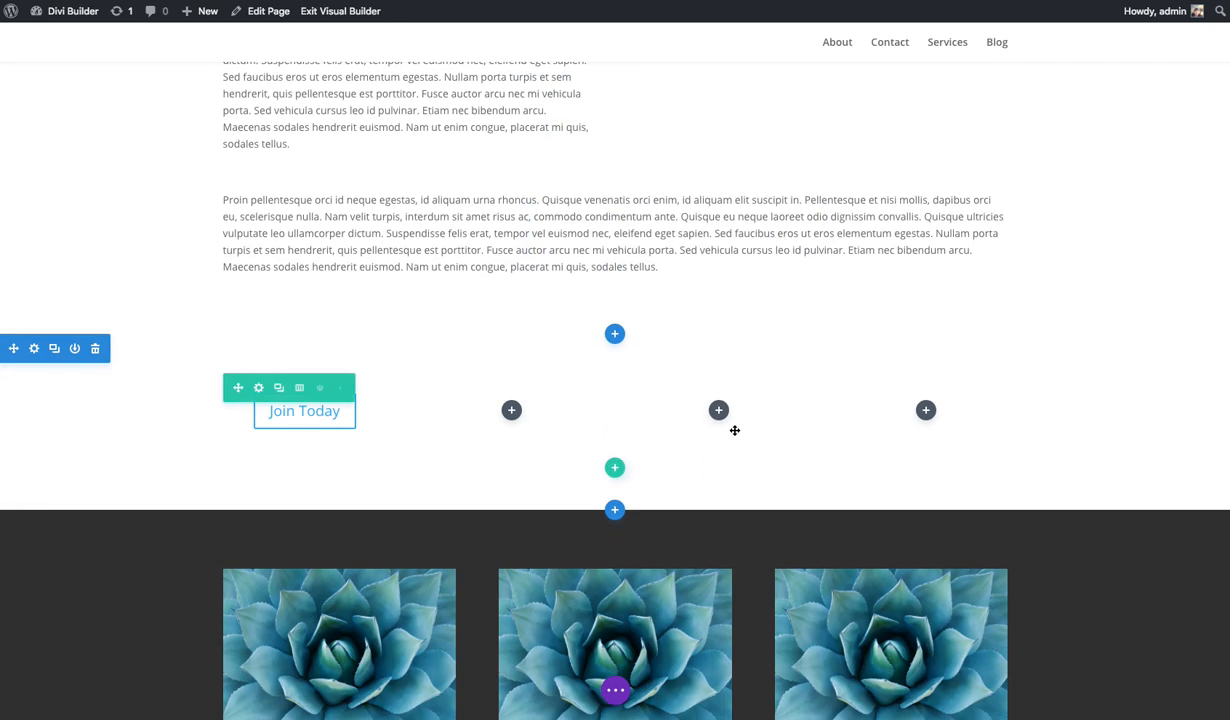
left_click(511, 411)
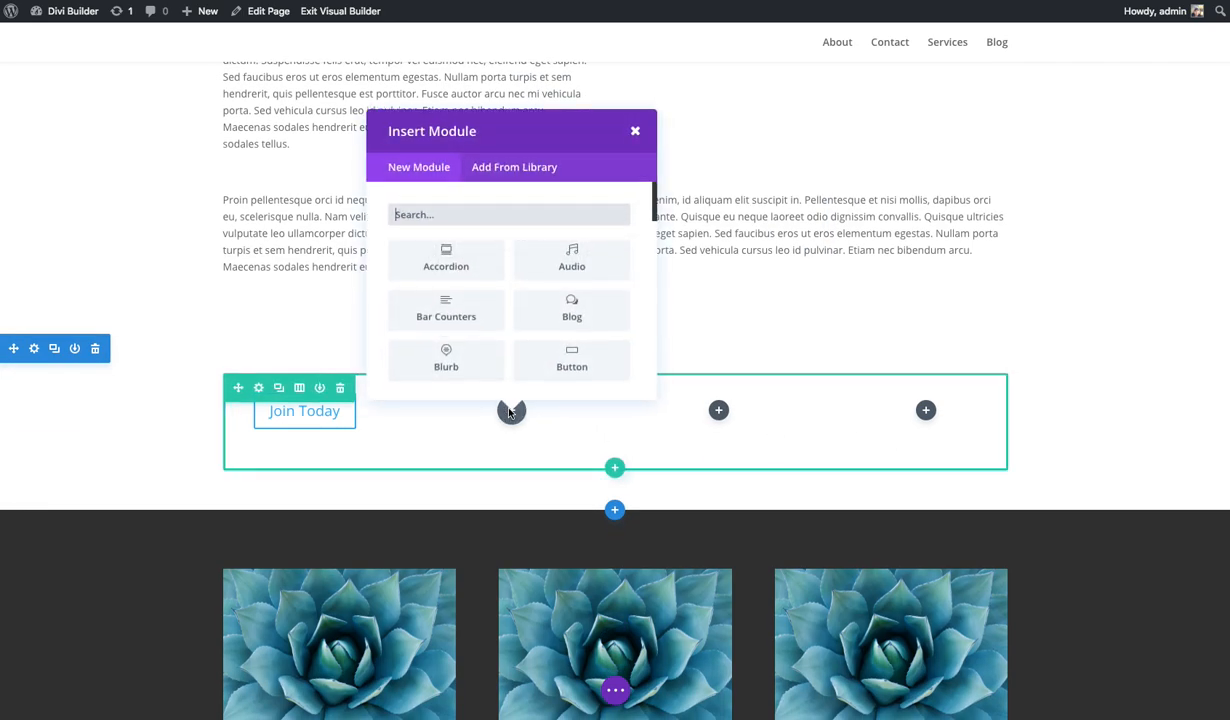
scroll(652, 205, "down", 2)
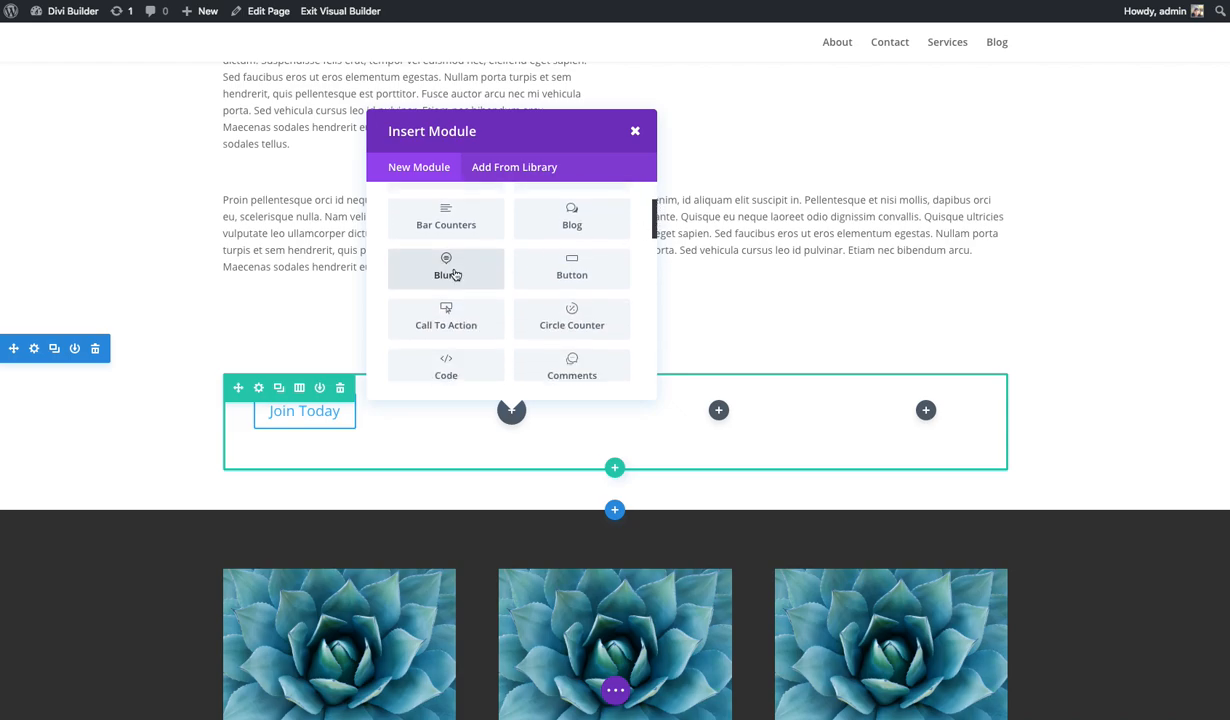
left_click(455, 274)
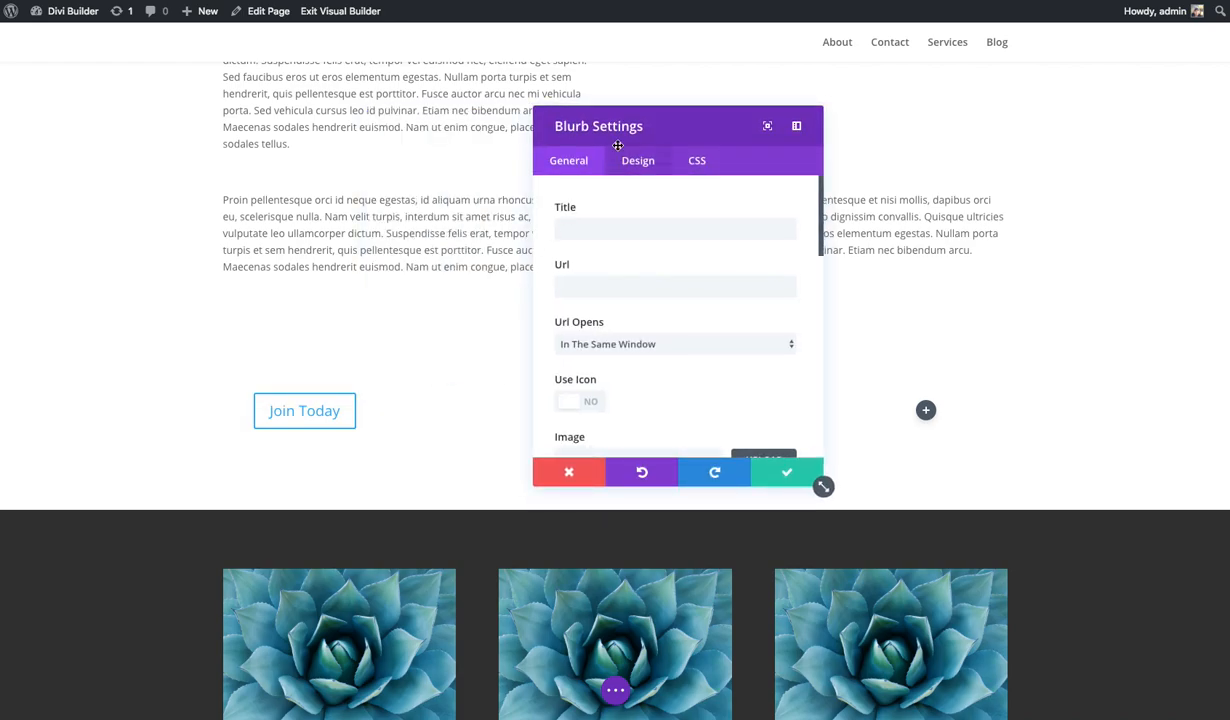
Step: Move the Blurb Settings window clear of the blurb and set the blurb's title to "Title Goes Here"
left_click_drag(628, 125, 851, 125)
left_click(824, 230)
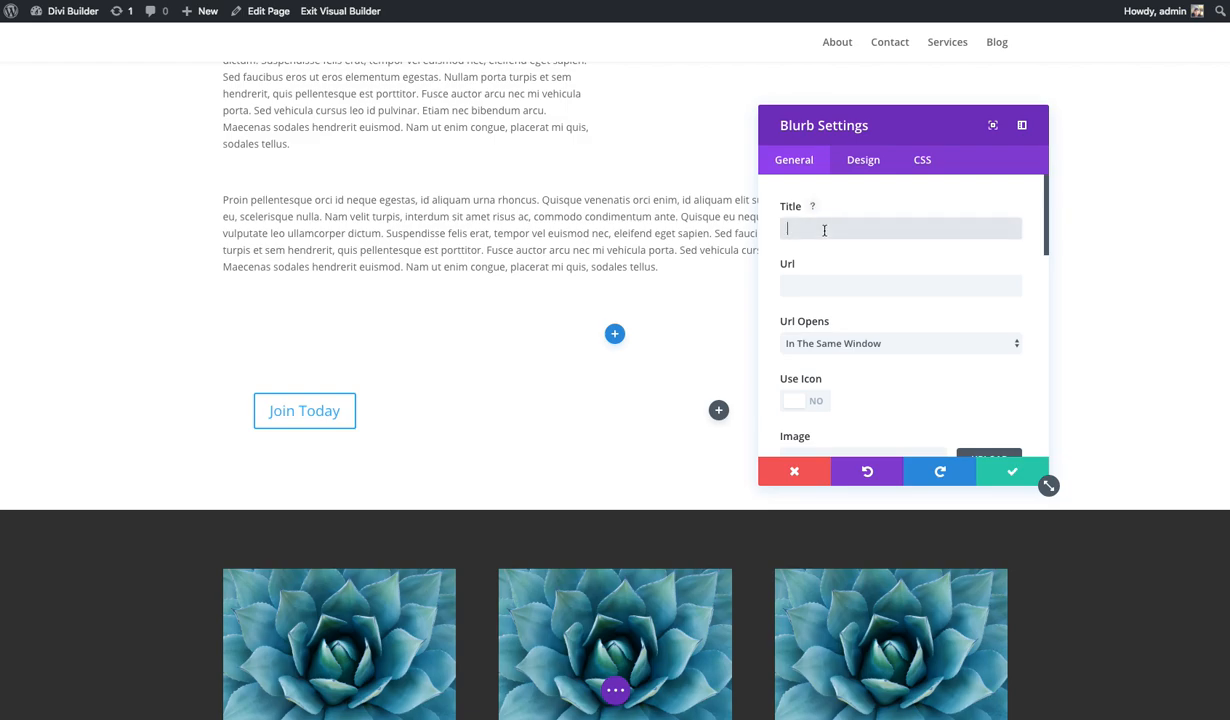
type("Title oes")
key("BackSpace")
key("BackSpace")
key("BackSpace")
type("oes")
key("BackSpace")
key("BackSpace")
key("BackSpace")
type("Go")
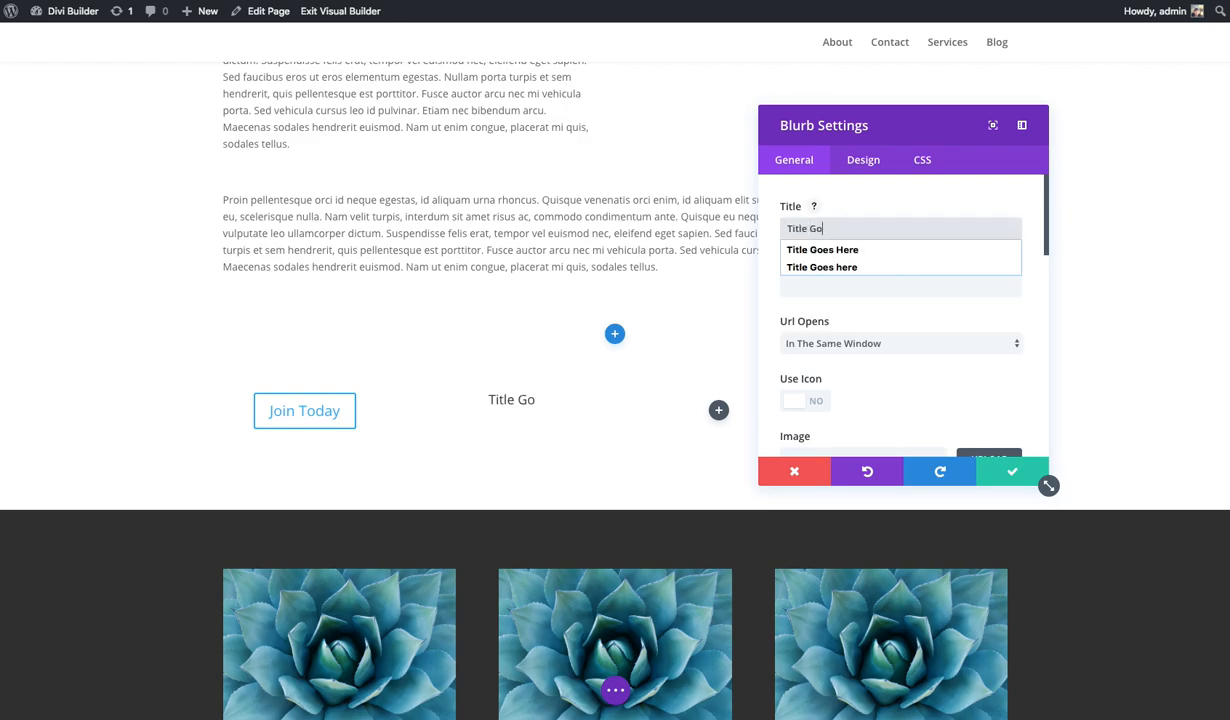
type("es Here")
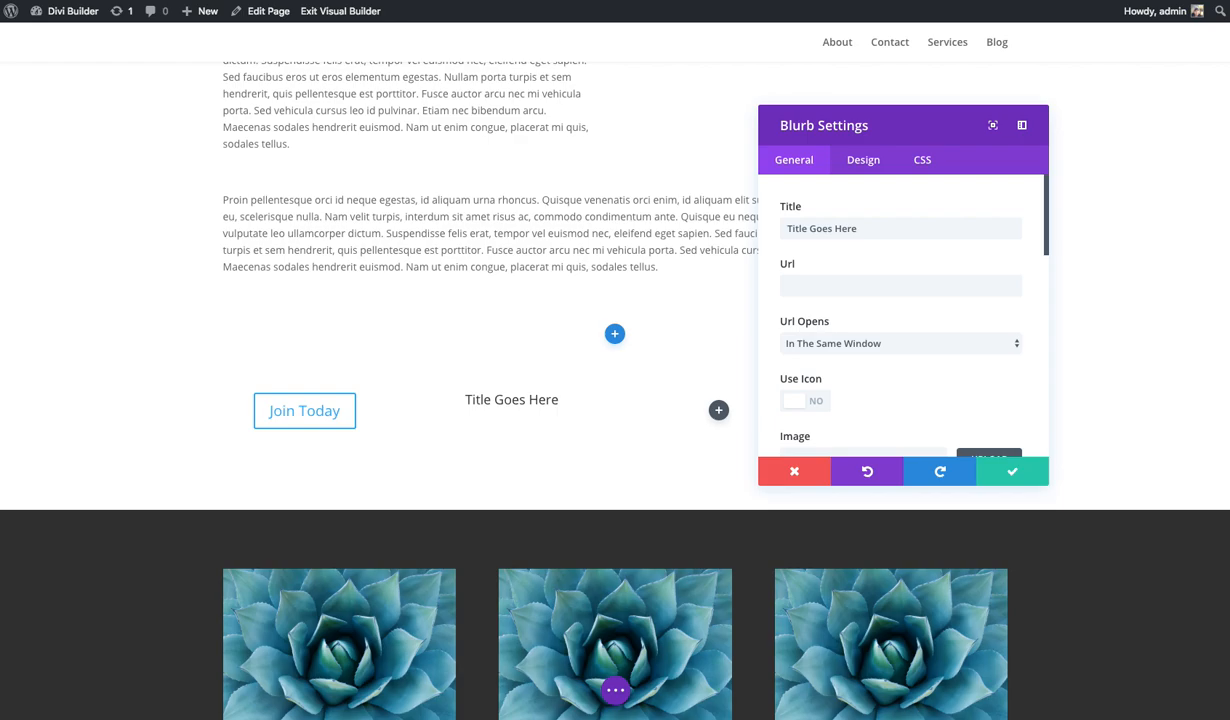
Step: Fill the blurb's content with the "Proin pellentesque orci" placeholder text and delete everything from "Sed faucibus eros" to the end
scroll(910, 335, "down", 8)
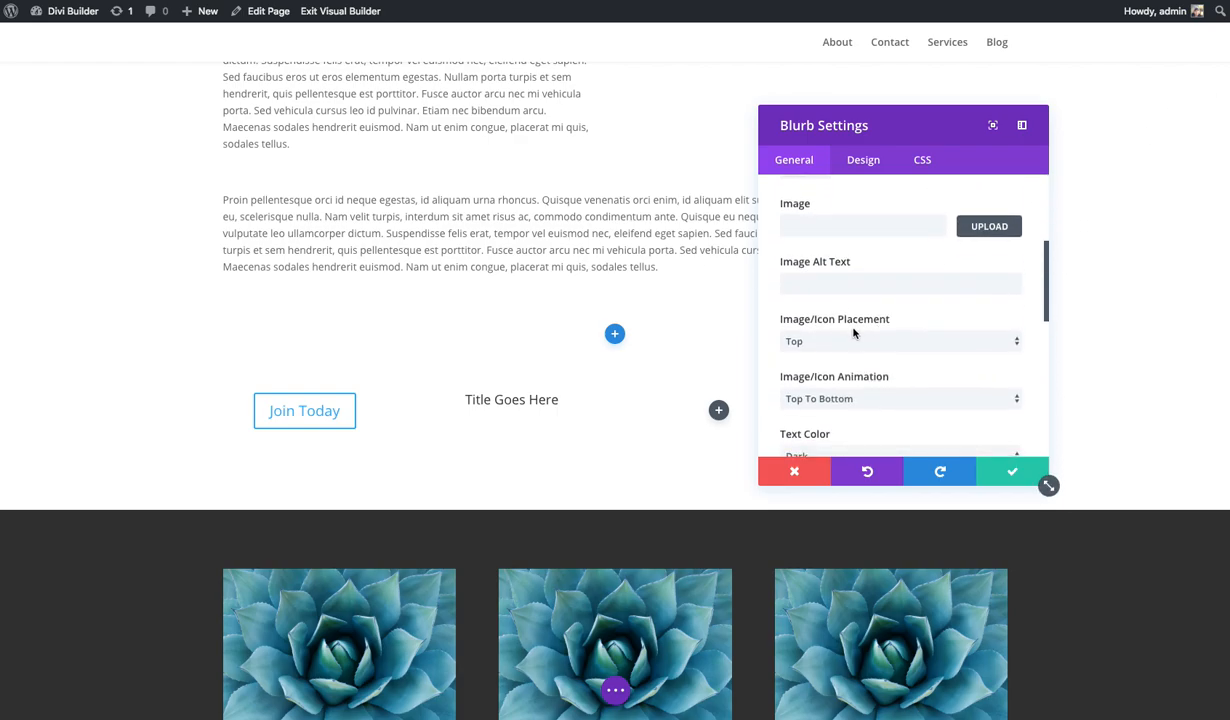
left_click(900, 339)
type("Proin pellentesque orci id neque egestas, id aliquam urna rhoncus. Quisque venenatis orci enim, id aliquam elit suscipit in. Pellentesque et nisi mollis, dapibus orci eu, scelerisque nulla. Nam velit turpis, interdum sit amet risus ac, commodo condimentum ante. Quisque eu neque laoreet odio dignissim convallis. Quisque ultricies vulputate leo ullamcorper dictum. Suspendisse felis erat, tempor vel euismod nec, eleifend eget sapien. Sed faucibus eros ut eros elementum egestas. Nullam porta turpis et sem hendrerit, quis pellentesque est porttitor. Fusce auctor arcu nec mi vehicula porta. Sed vehicula cursus leo id pulvinar. Etiam nec bibendum arcu. Maecenas sodales hendrerit euismod. Nam ut enim congue, placerat mi quis, sodales tellus.")
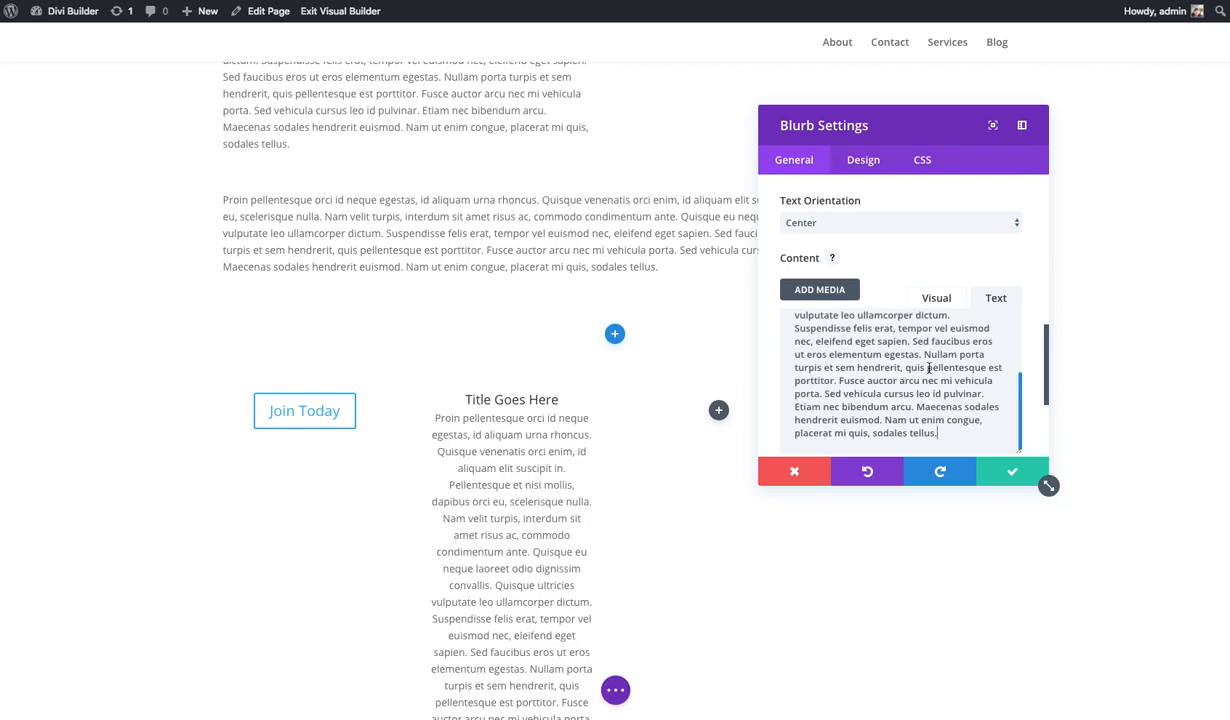
left_click_drag(1004, 444, 914, 344)
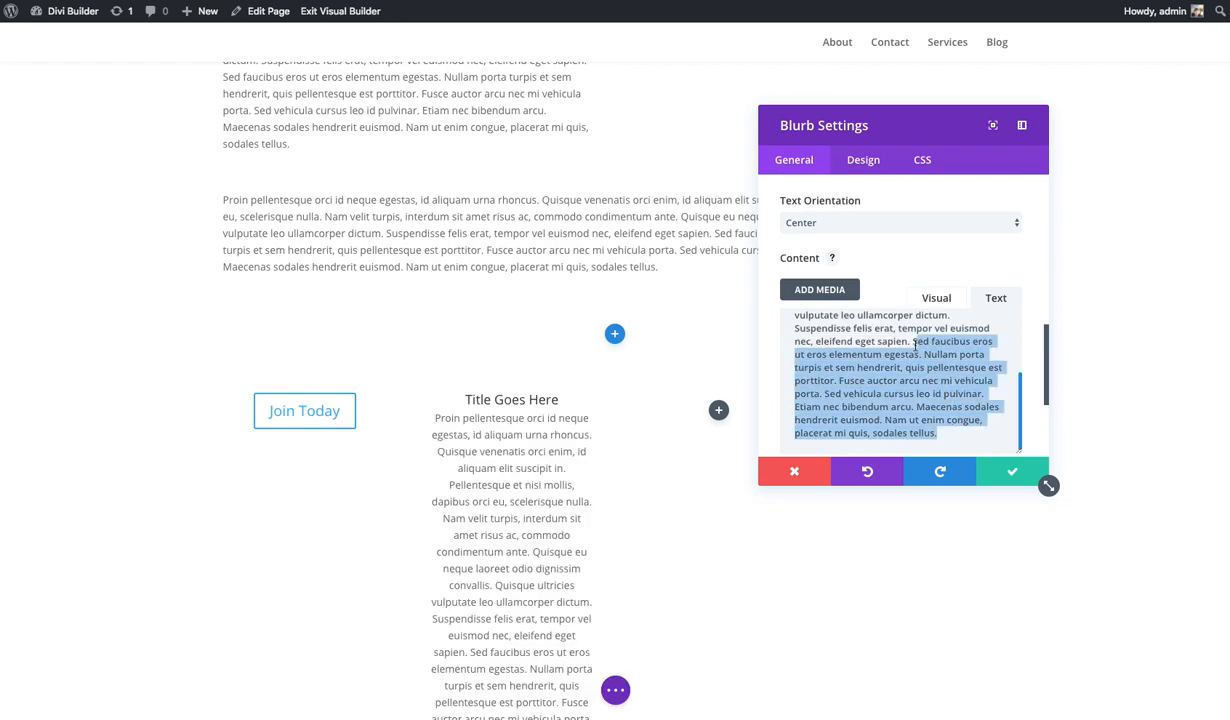
key("BackSpace")
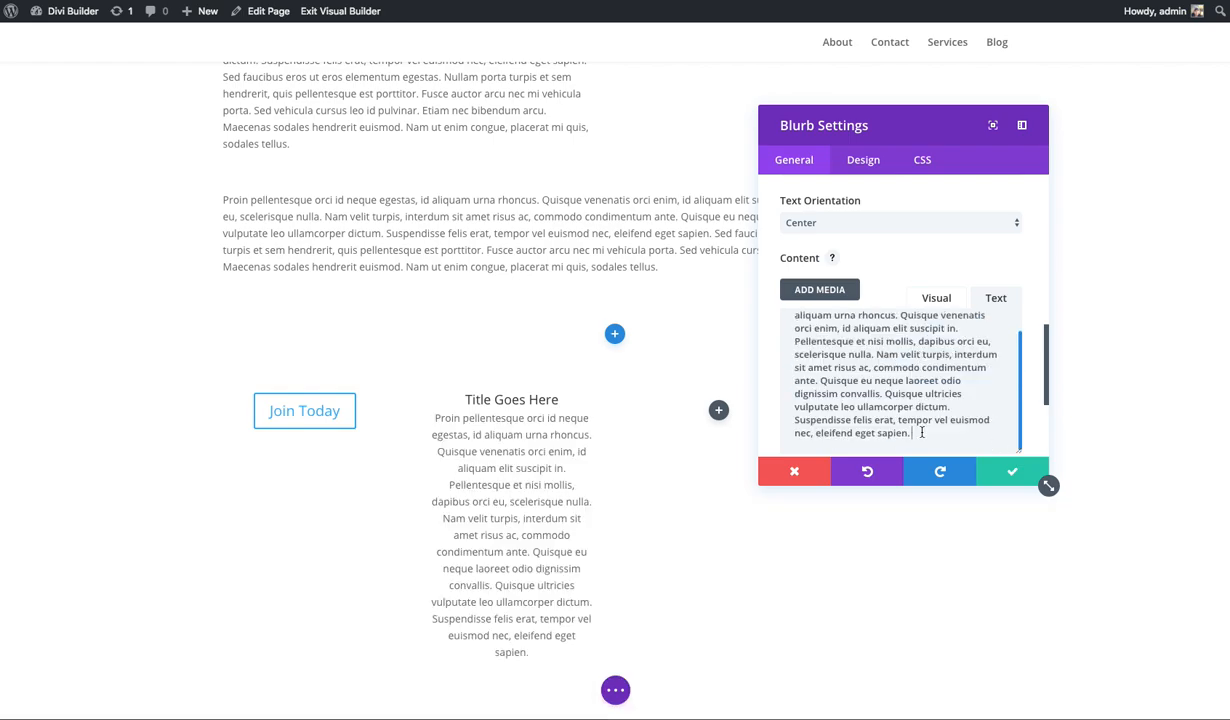
Step: Trim the blurb's content so the placeholder text ends with "scelerisque nulla."
left_click_drag(917, 432, 747, 318)
key("BackSpace")
left_click(906, 368)
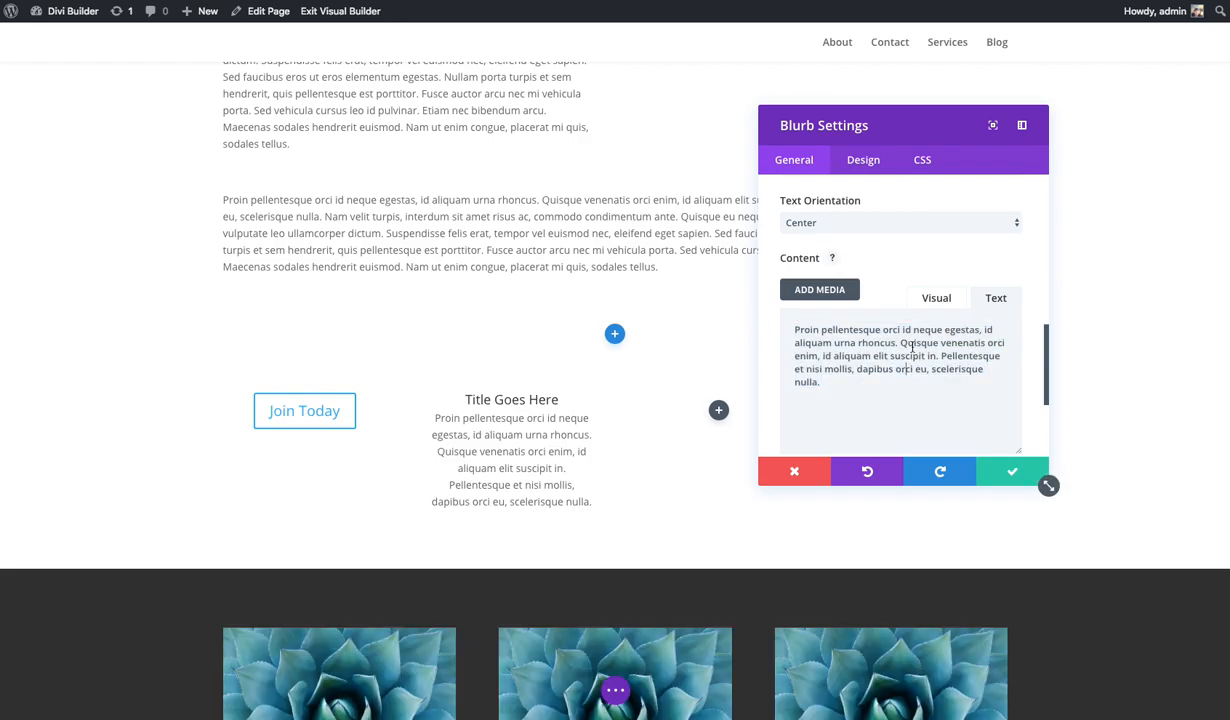
Step: Enable the blurb's Use Icon option and choose the double downward chevron as its icon
scroll(1040, 306, "down", 3)
scroll(1040, 306, "up", 5)
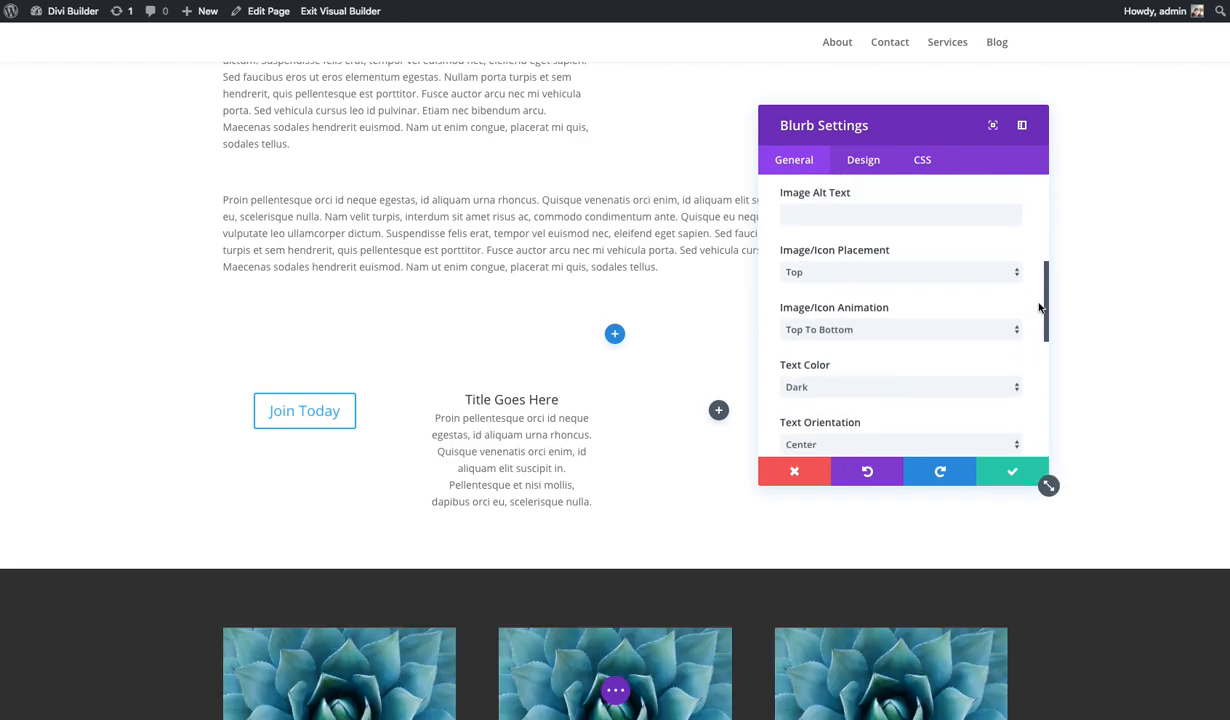
scroll(1036, 300, "down", 1)
scroll(1041, 240, "up", 2)
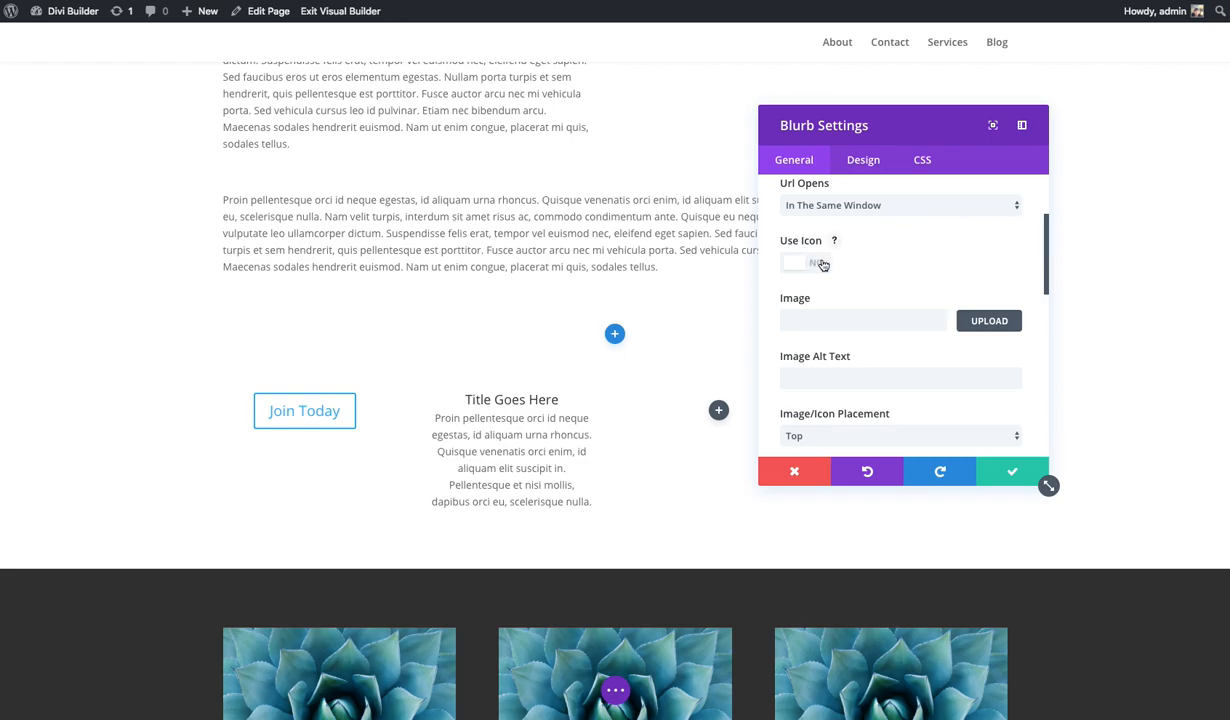
left_click(822, 264)
scroll(900, 310, "down", 1)
left_click(897, 317)
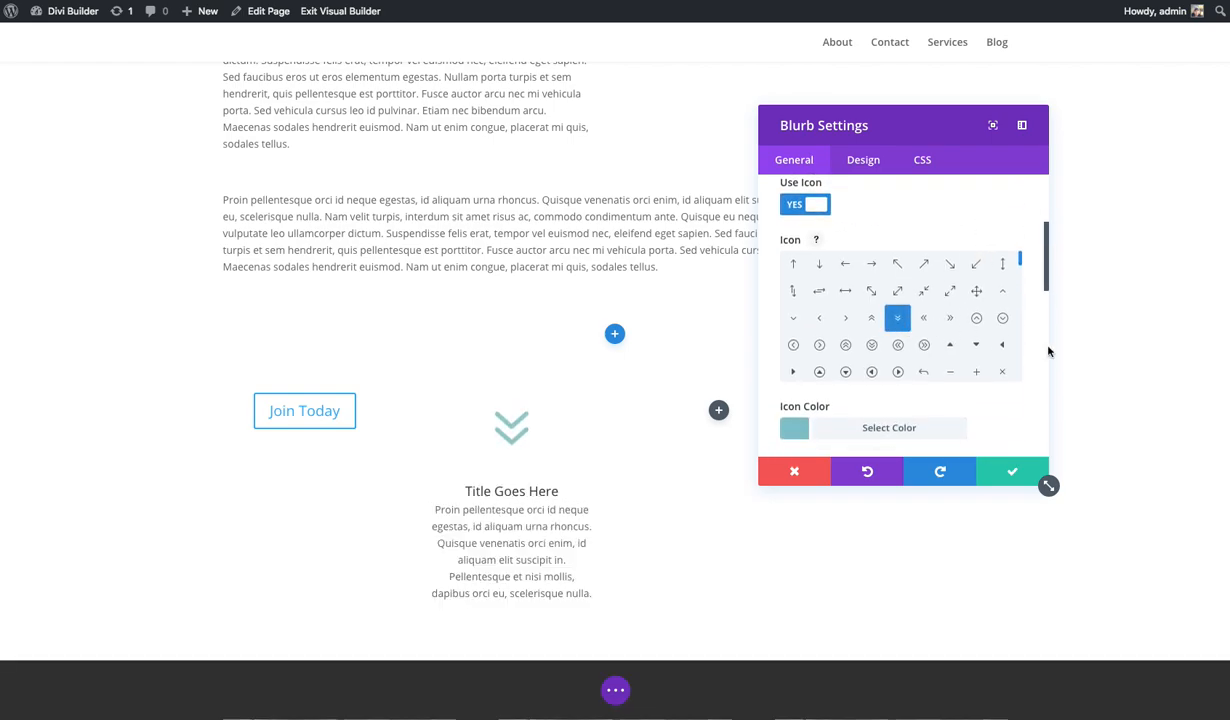
Step: Set the blurb's icon color to the green #75b798
left_click(863, 422)
scroll(957, 413, "down", 2)
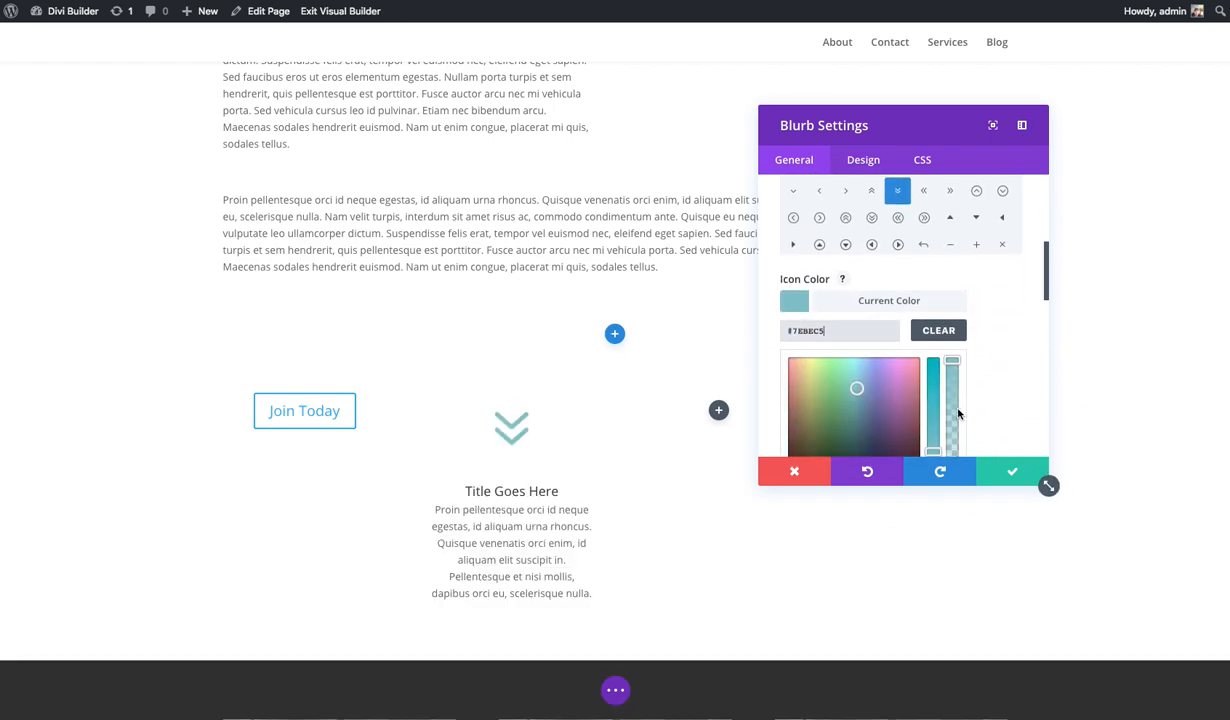
mouse_move(858, 388)
left_mouse_down()
mouse_move(825, 382)
mouse_move(844, 394)
left_mouse_up()
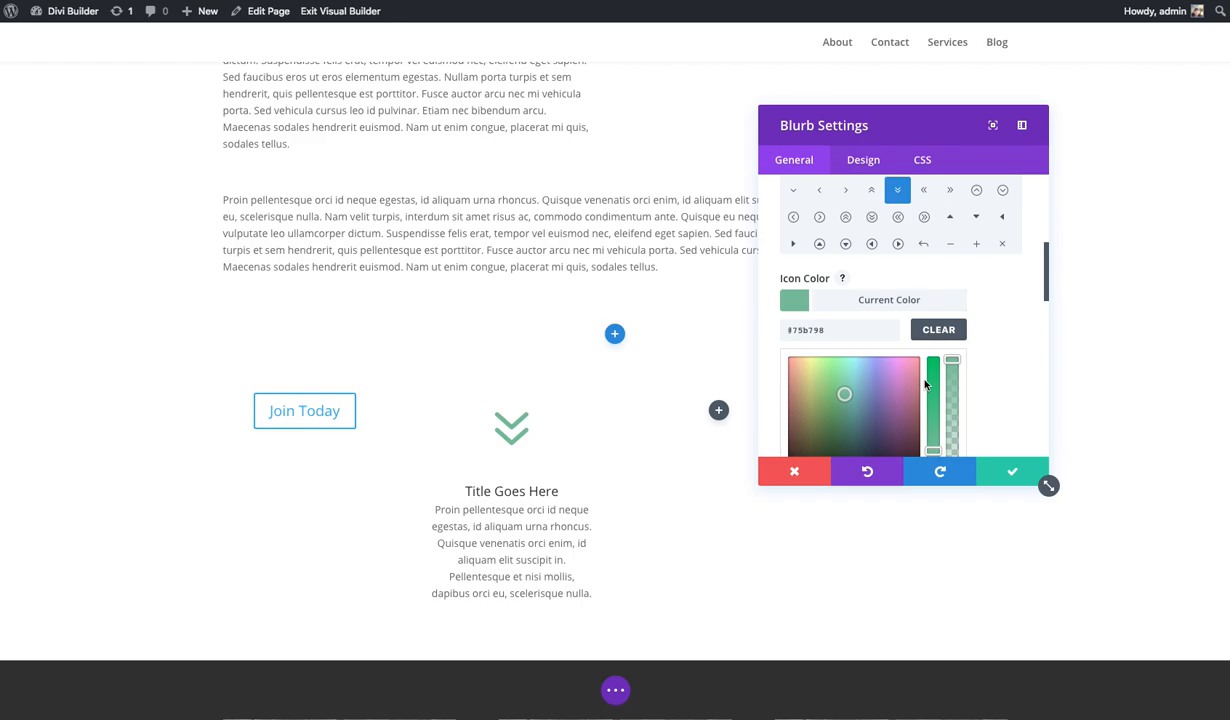
left_click(875, 305)
Step: Try the Left option for the blurb's icon placement, then return the placement to Top
scroll(898, 309, "down", 3)
left_click(871, 254)
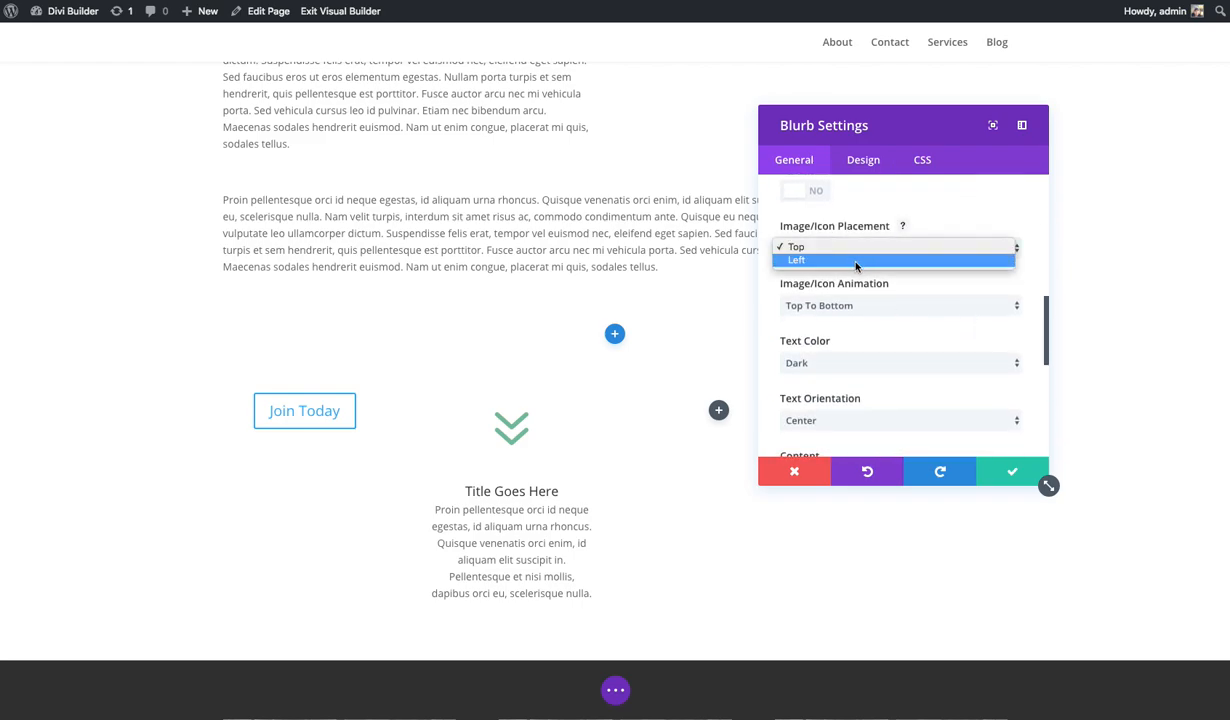
left_click(859, 262)
left_click(870, 248)
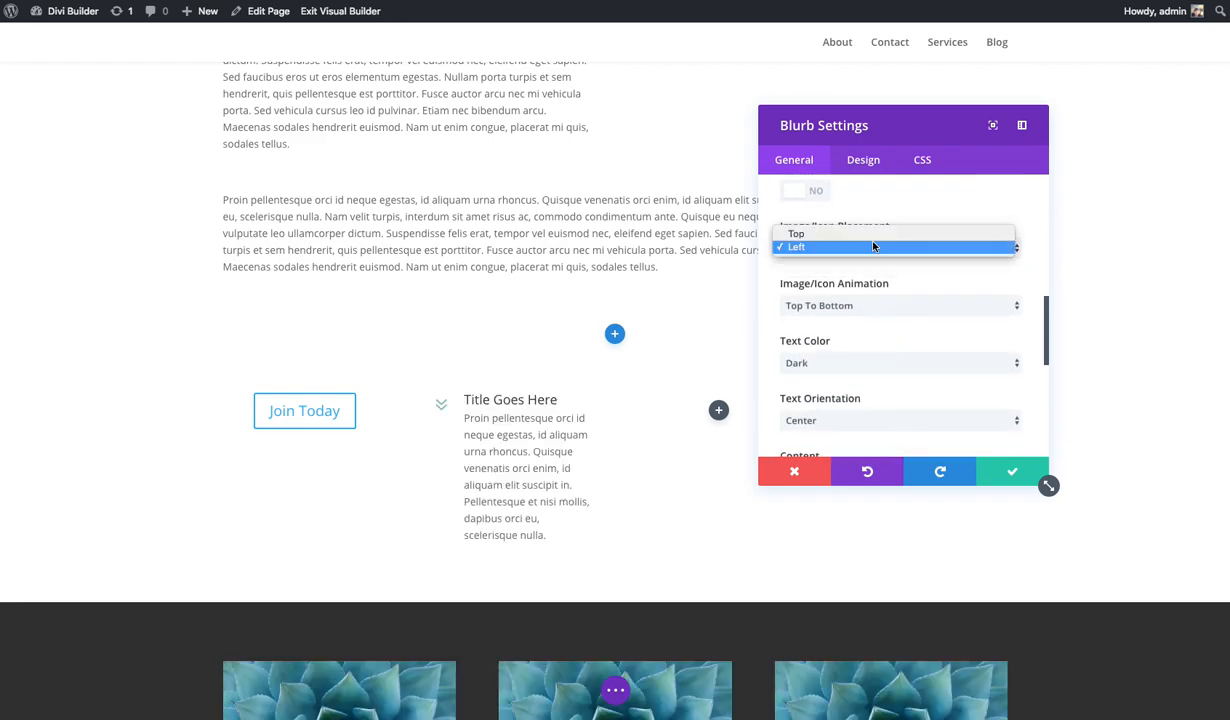
left_click(862, 247)
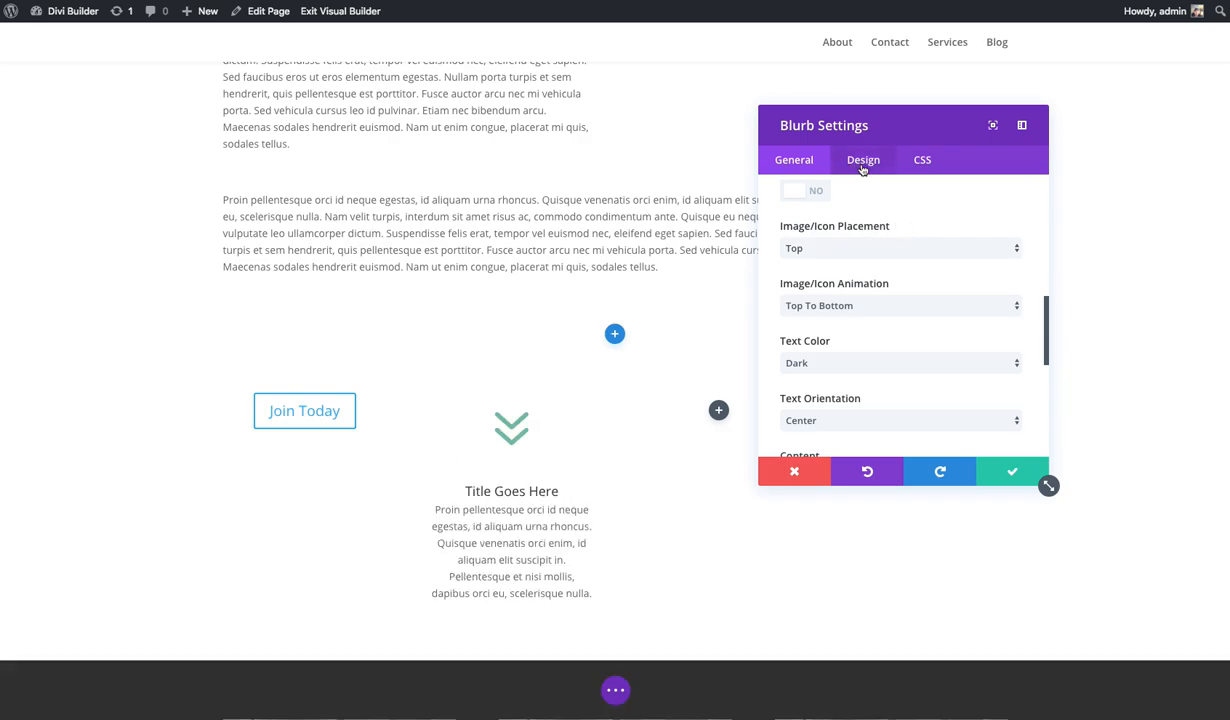
Step: Set the blurb's header font size to 22px and its font to Bevan, underlined and bold
left_click(862, 168)
left_click_drag(810, 402, 818, 402)
left_click(841, 346)
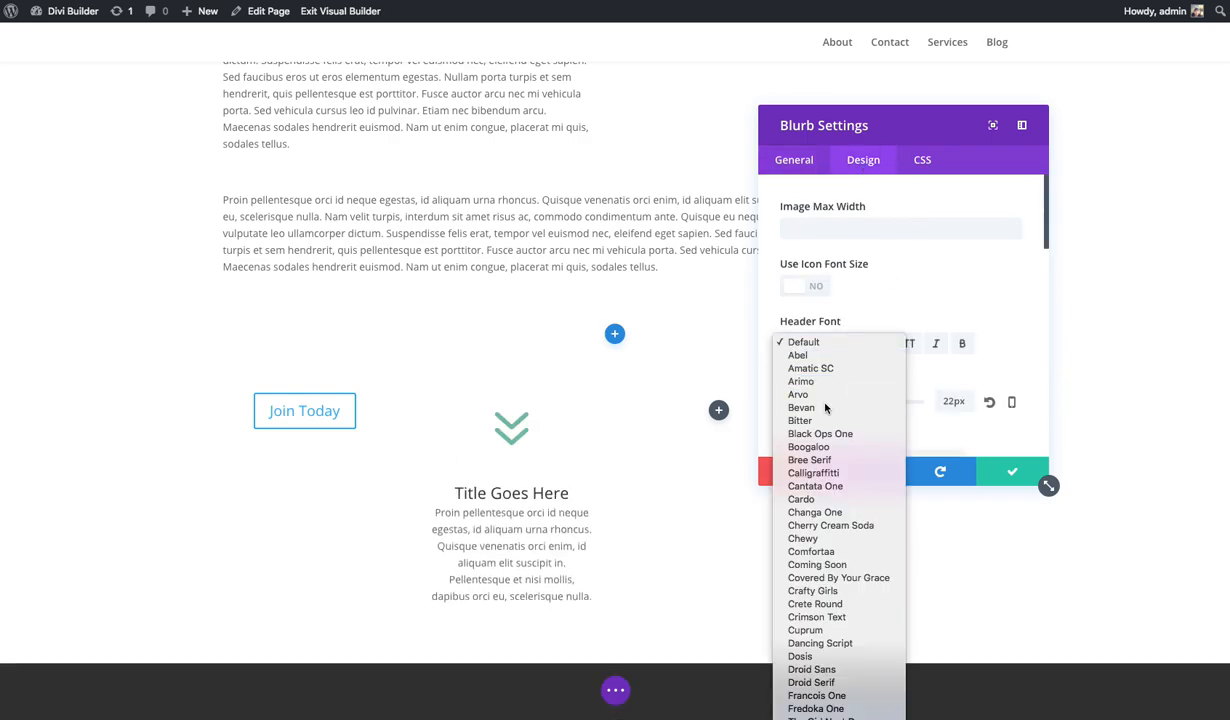
left_click(798, 407)
left_click(882, 343)
left_click(962, 343)
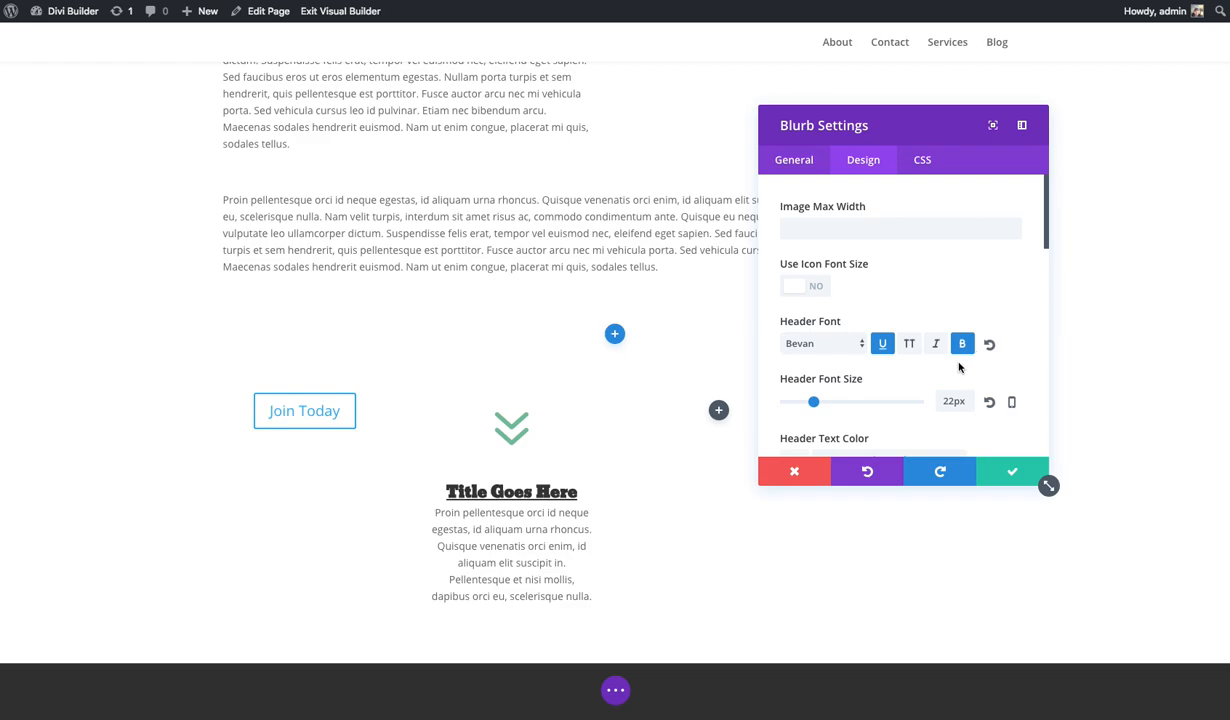
Step: Test italic on the blurb's header, leave uppercase as its only font style, and save the blurb settings
left_click(931, 344)
left_click(883, 345)
left_click(909, 343)
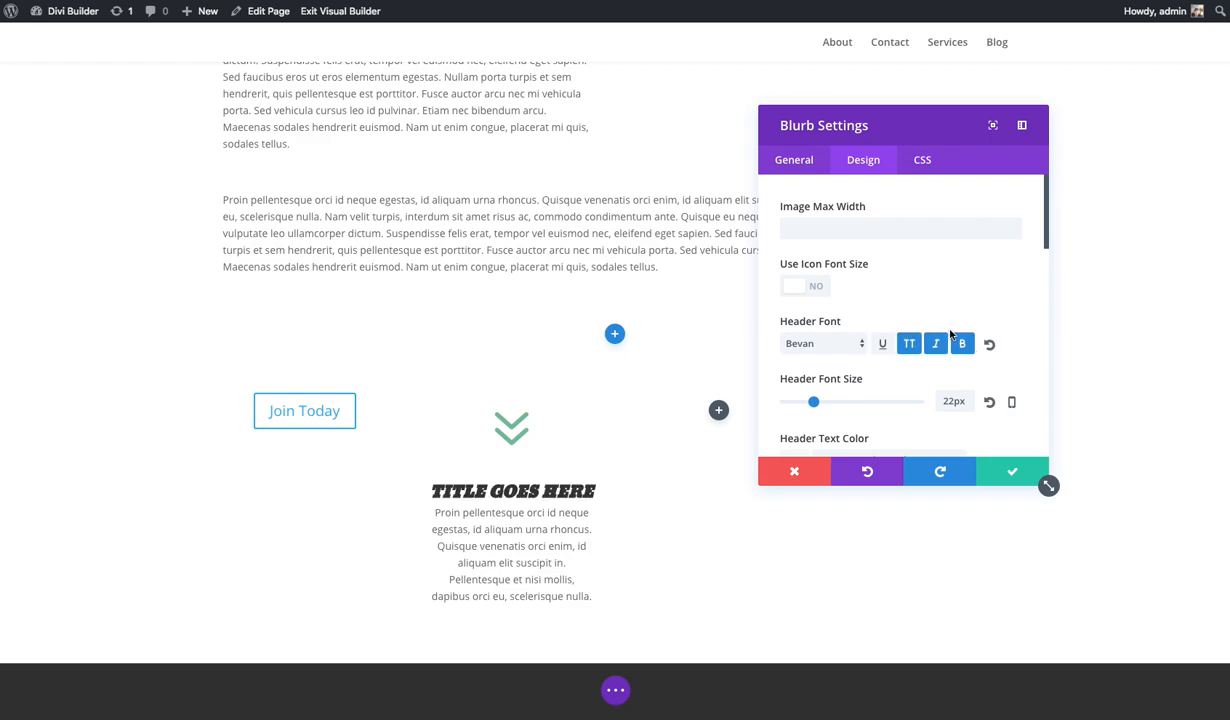
left_click(935, 343)
left_click(962, 343)
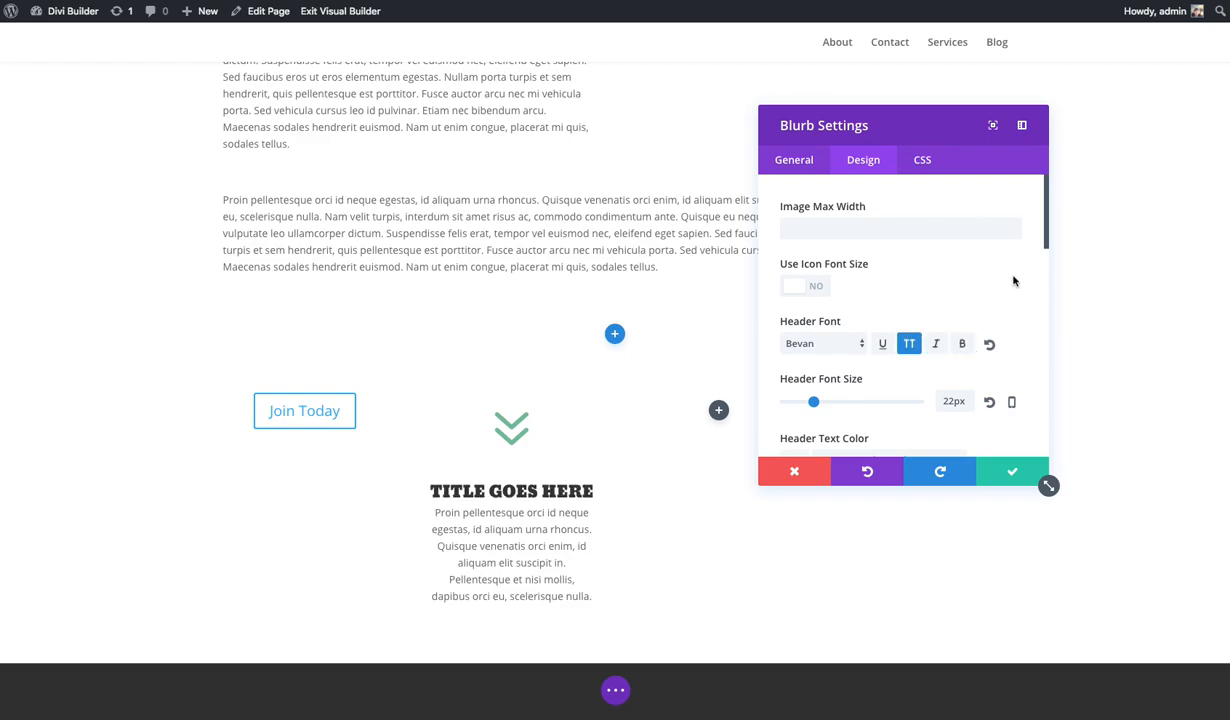
left_click(1005, 473)
Step: Duplicate the blurb twice and move the copies into the row's empty third and fourth columns
scroll(511, 362, "down", 2)
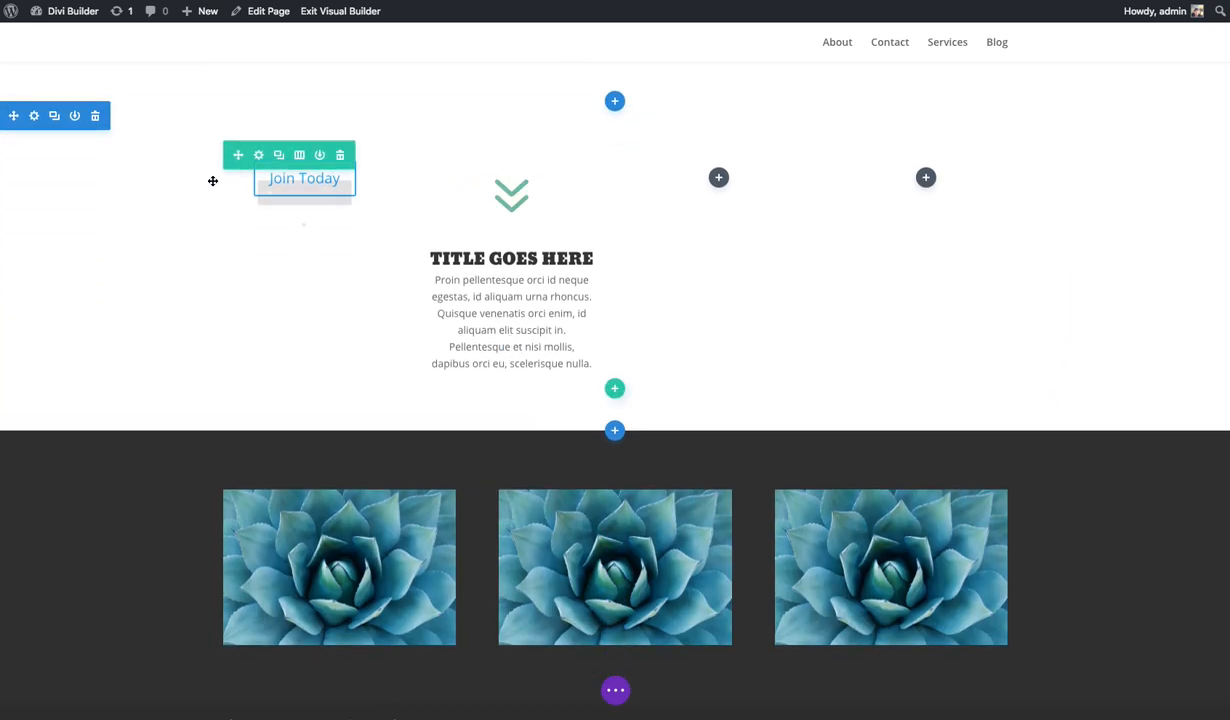
scroll(563, 308, "up", 1)
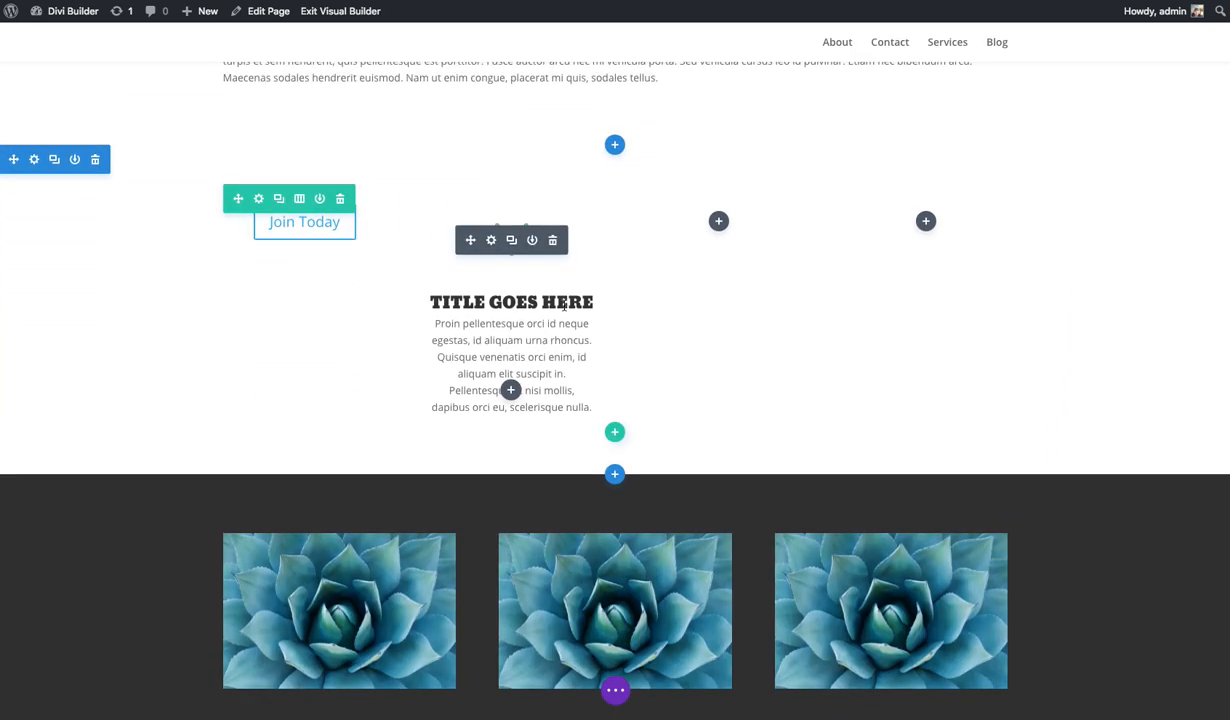
scroll(813, 385, "up", 3)
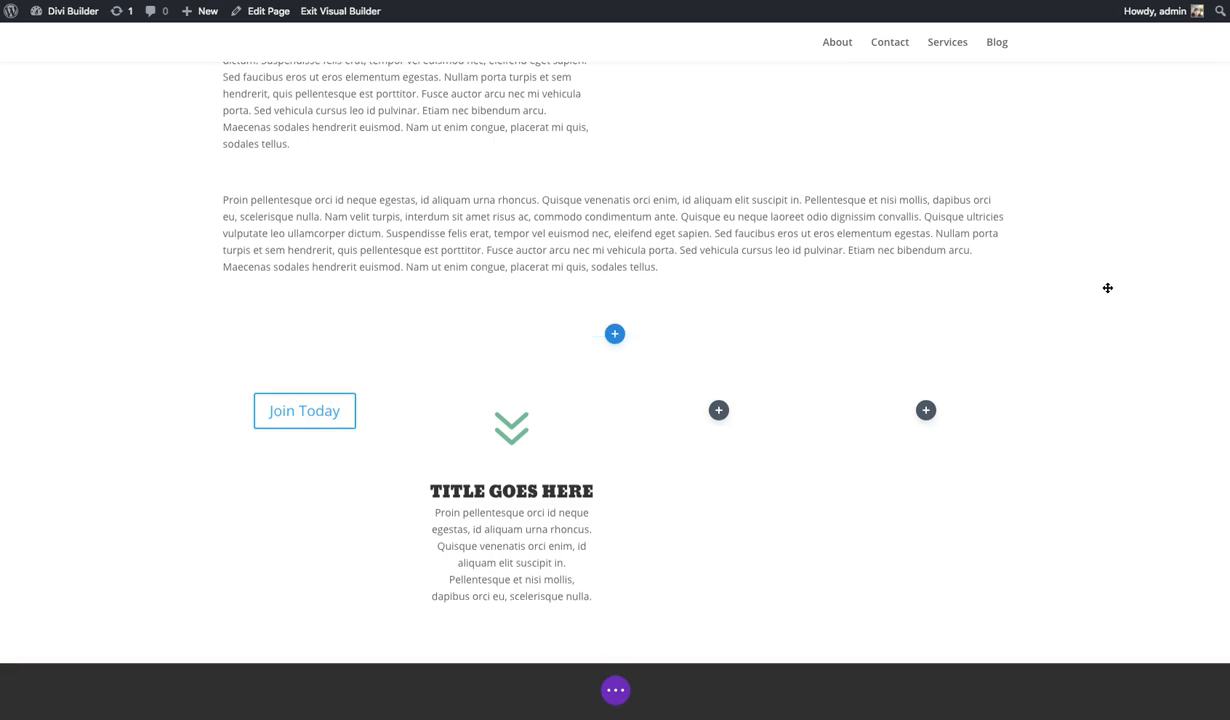
scroll(1079, 275, "down", 1)
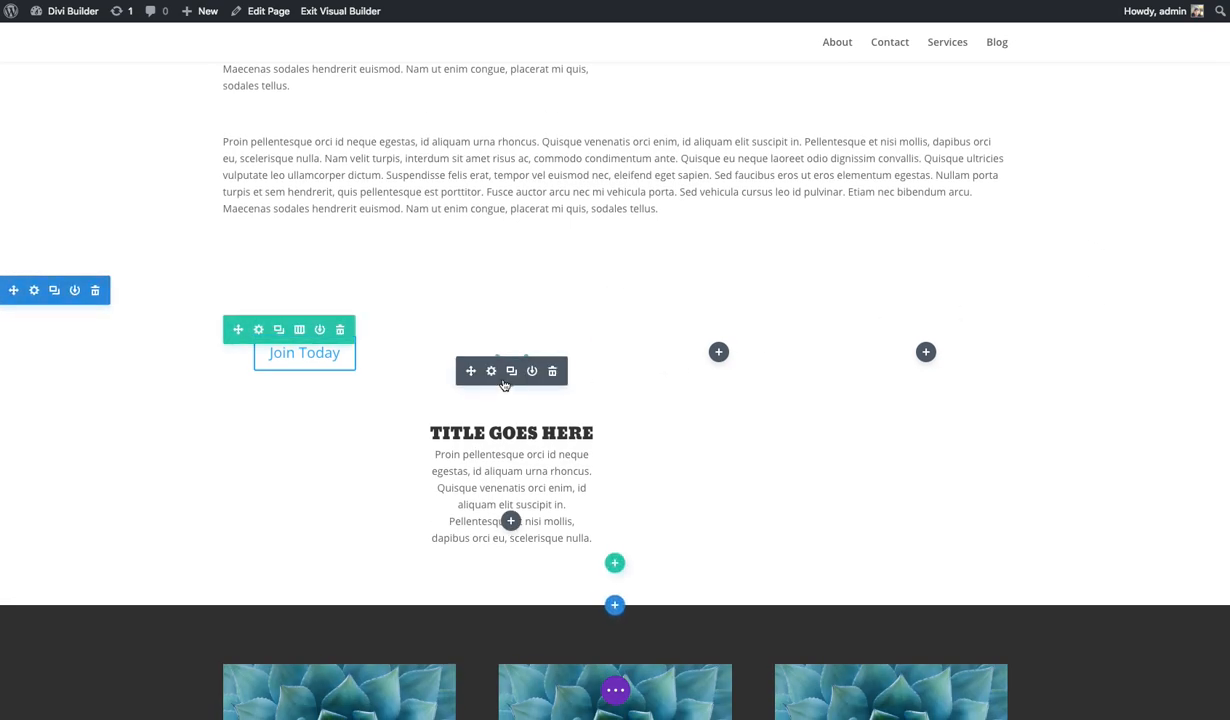
scroll(536, 388, "down", 2)
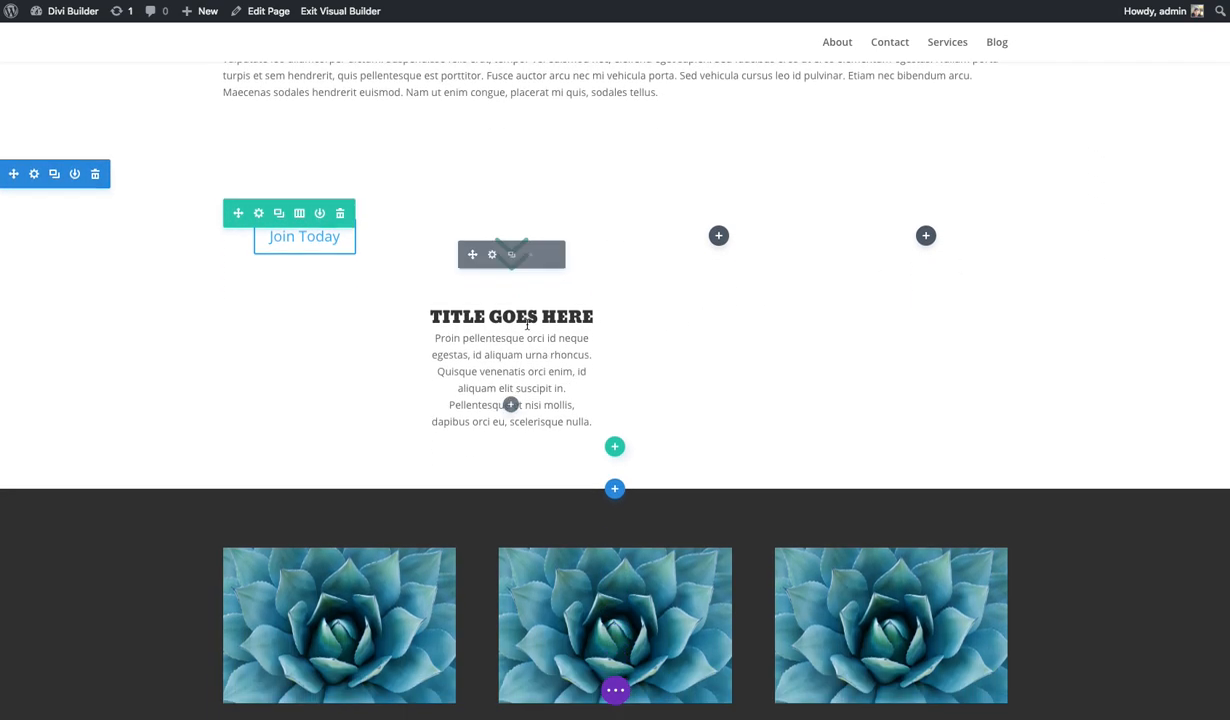
left_click(512, 255)
left_click_drag(471, 488, 722, 237)
left_click(511, 255)
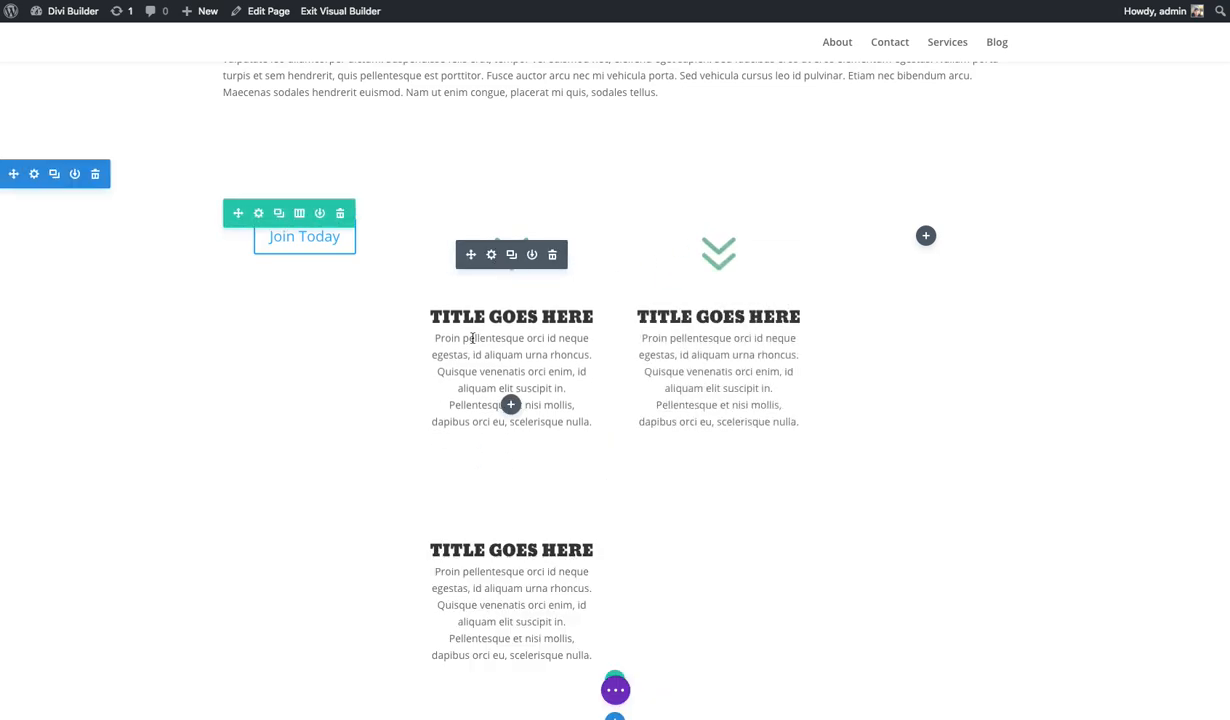
left_click_drag(470, 488, 925, 245)
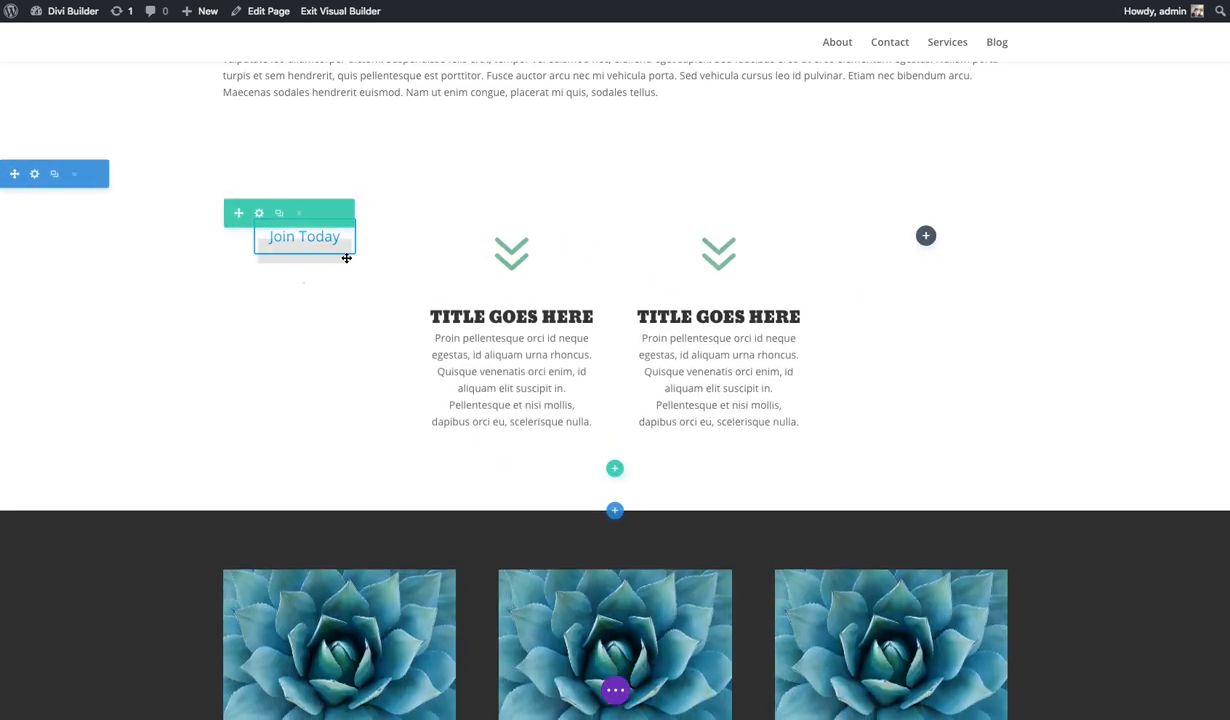
Step: Delete the Join Today button and put another duplicate of the blurb in the first column
left_click(345, 252)
left_click(511, 252)
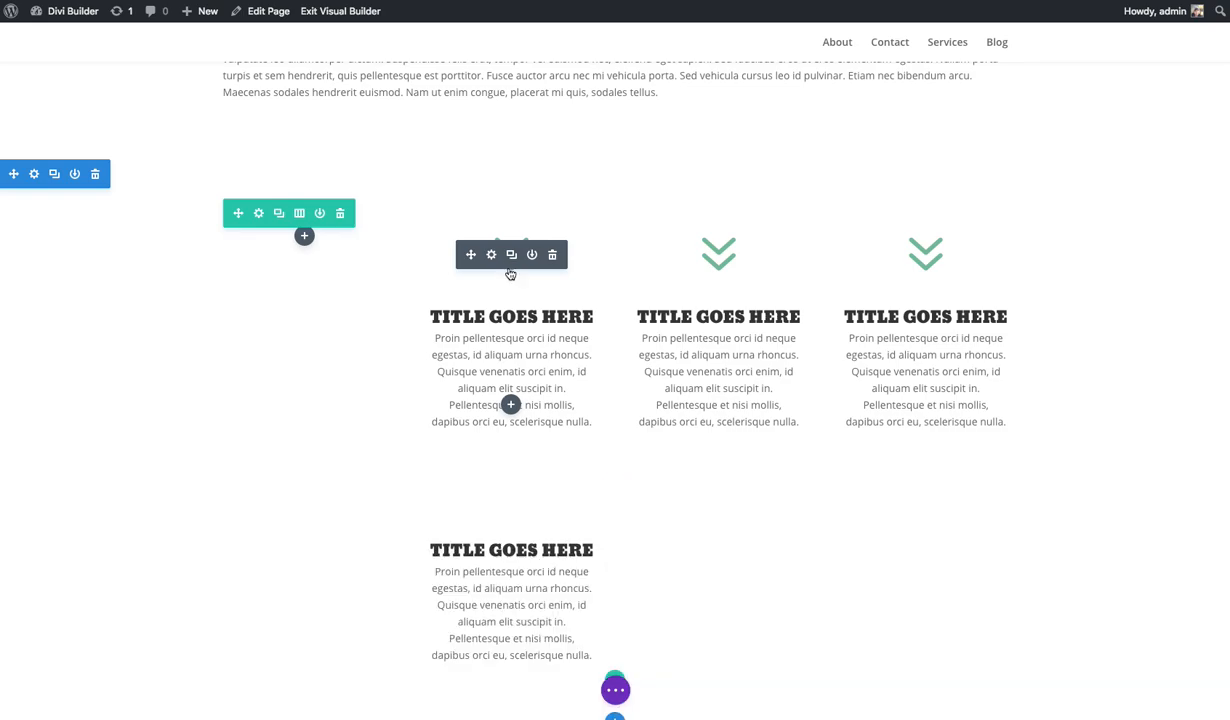
left_click_drag(471, 487, 308, 245)
Step: Move the four-blurb section to the top of the page, above the "Title Goes Here" text section
scroll(1115, 277, "up", 5)
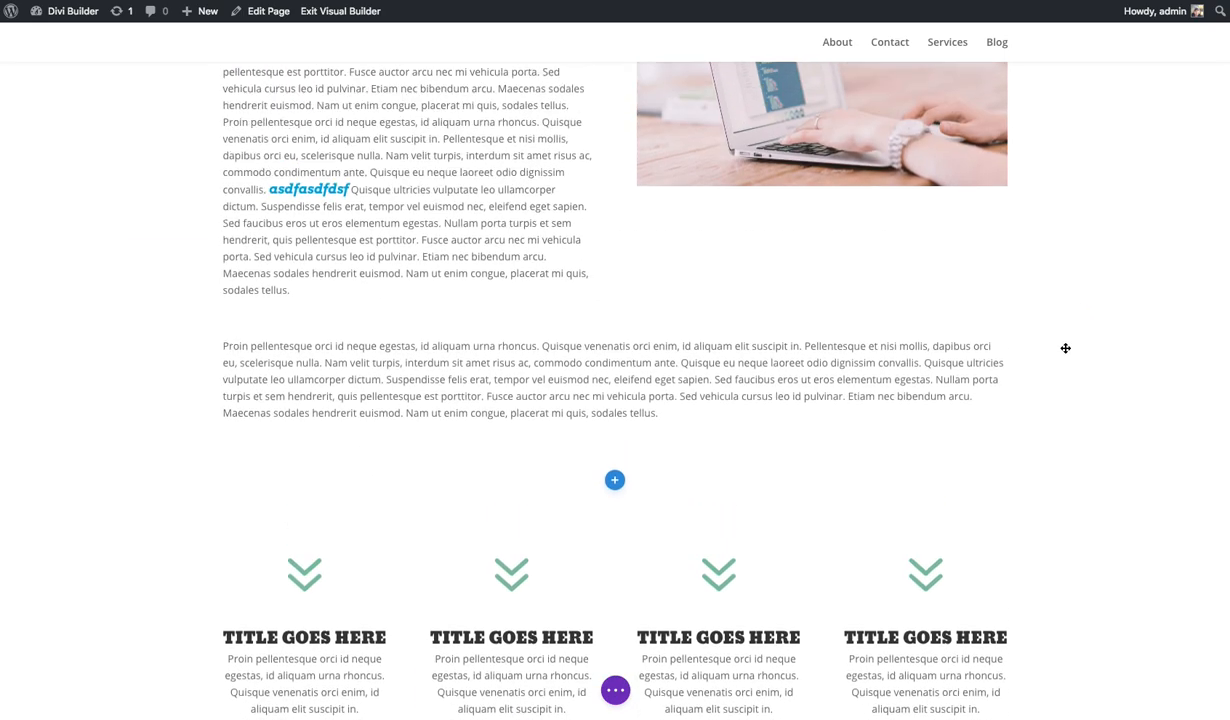
scroll(1059, 360, "down", 4)
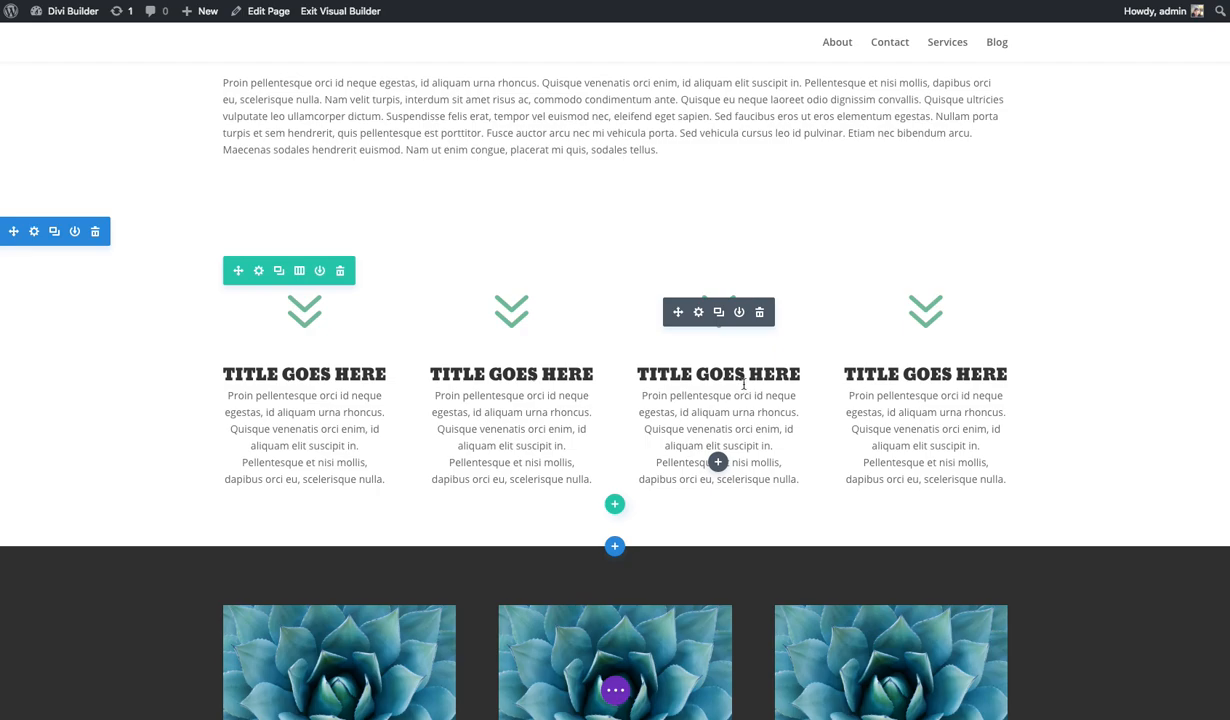
scroll(744, 384, "up", 5)
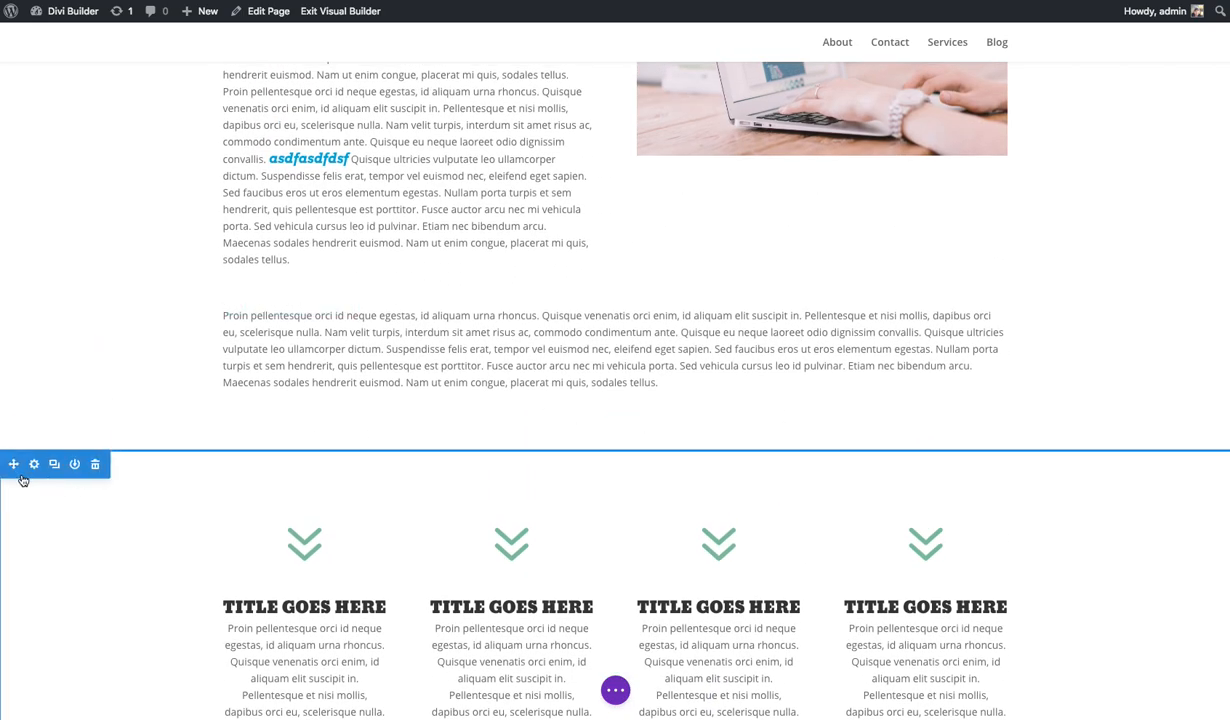
left_click_drag(11, 466, 307, 80)
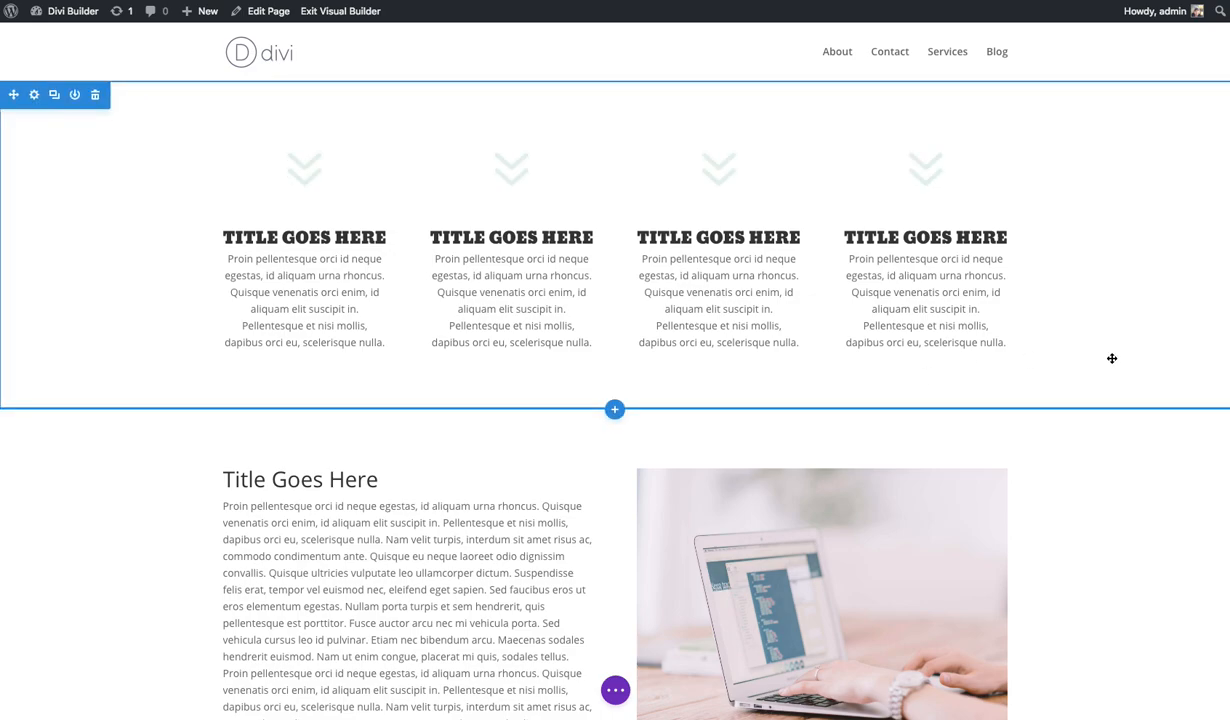
Step: Review the rearranged page and the column layouts offered for a new row beneath the blurbs
scroll(1129, 487, "down", 10)
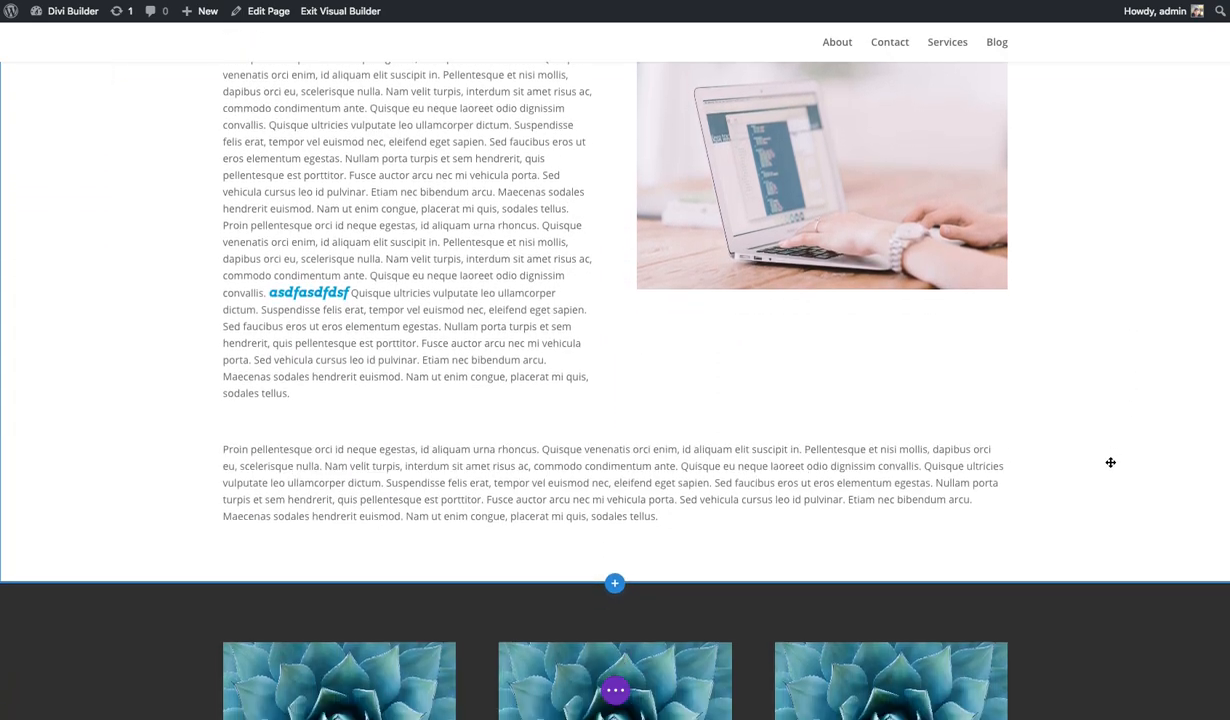
scroll(1095, 434, "up", 10)
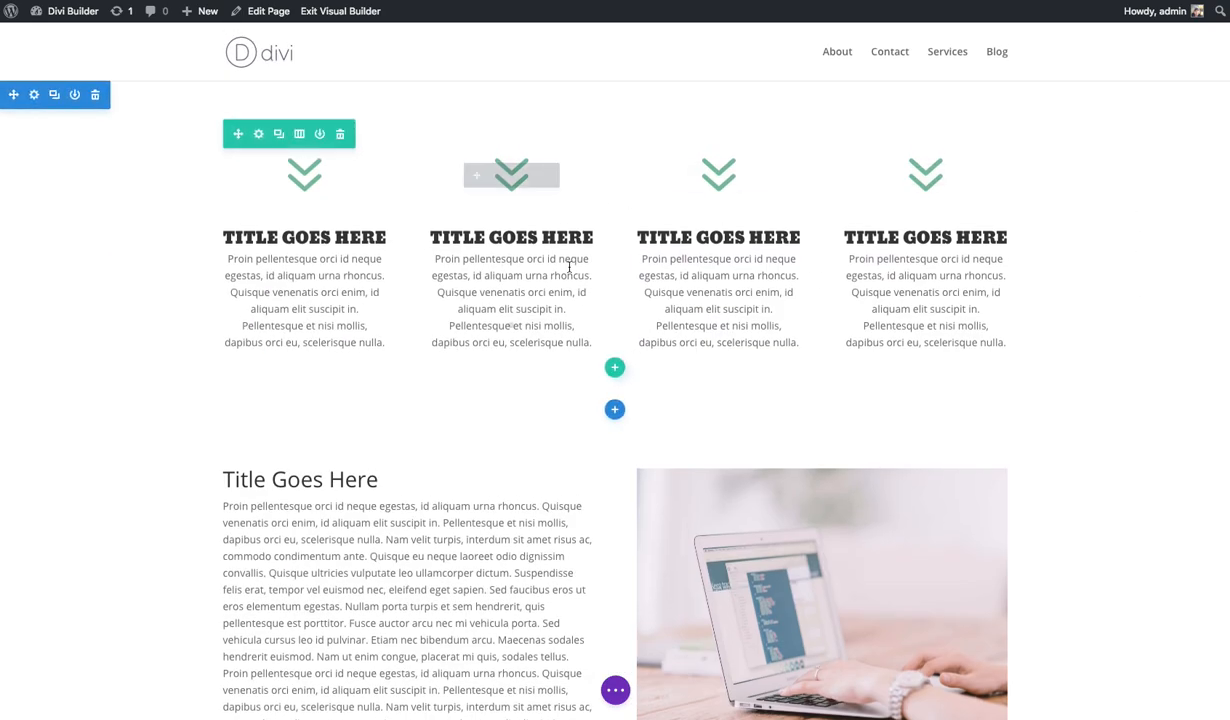
left_click(615, 368)
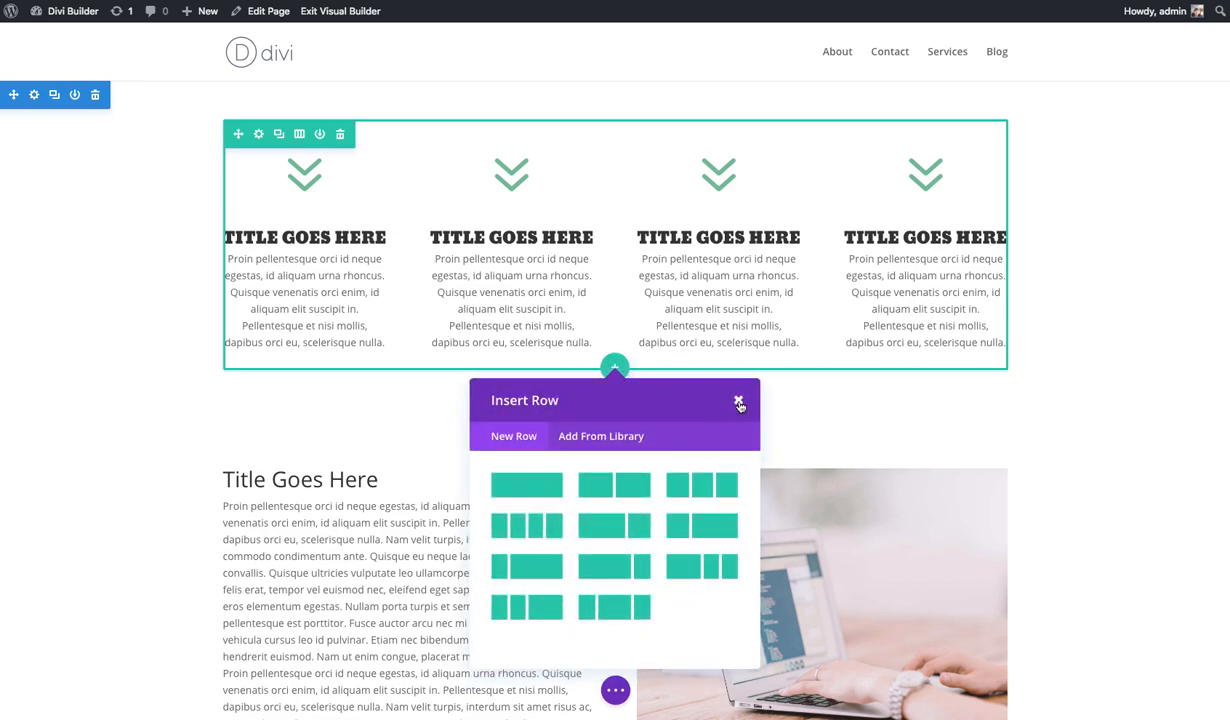
left_click(739, 402)
scroll(612, 283, "down", 6)
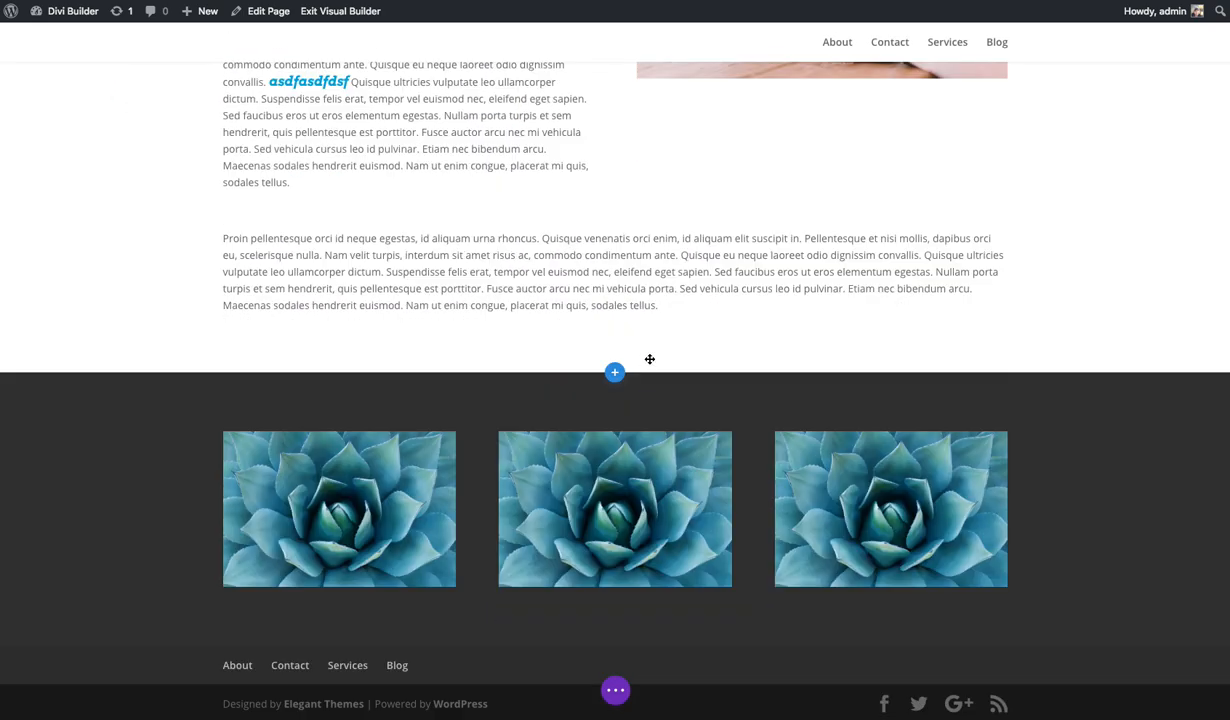
scroll(692, 508, "up", 6)
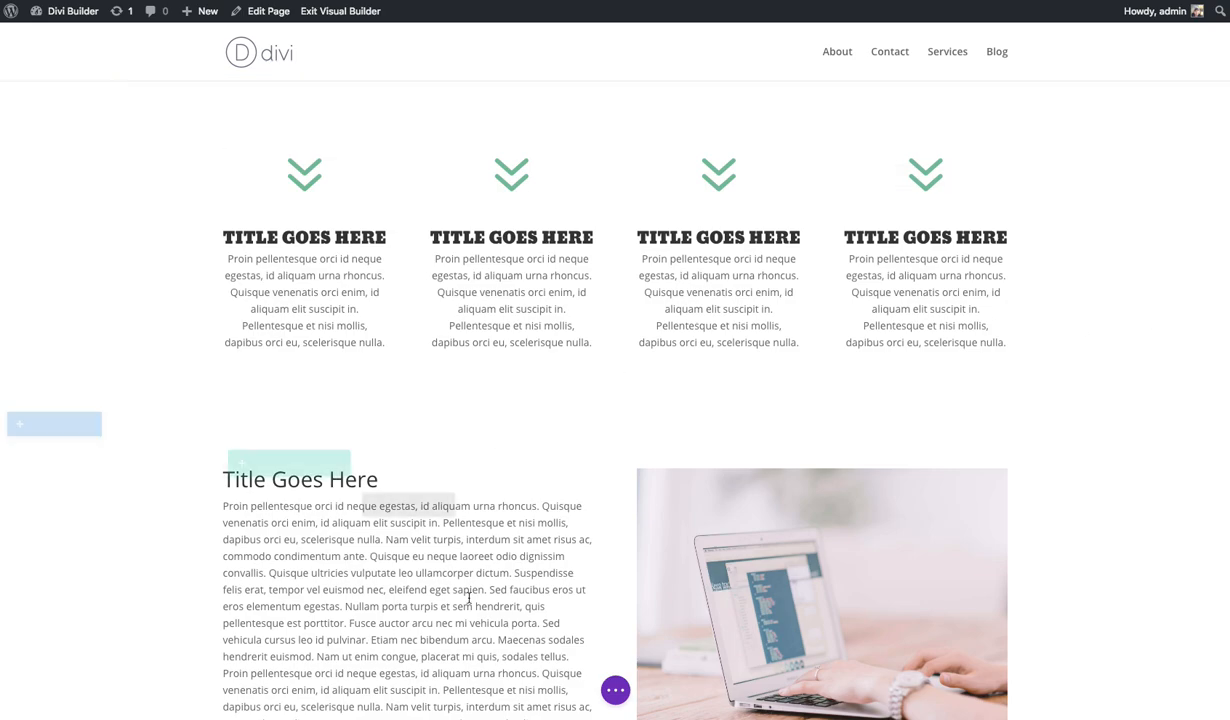
Step: Expand the builder's page controls and save the page
left_click(615, 690)
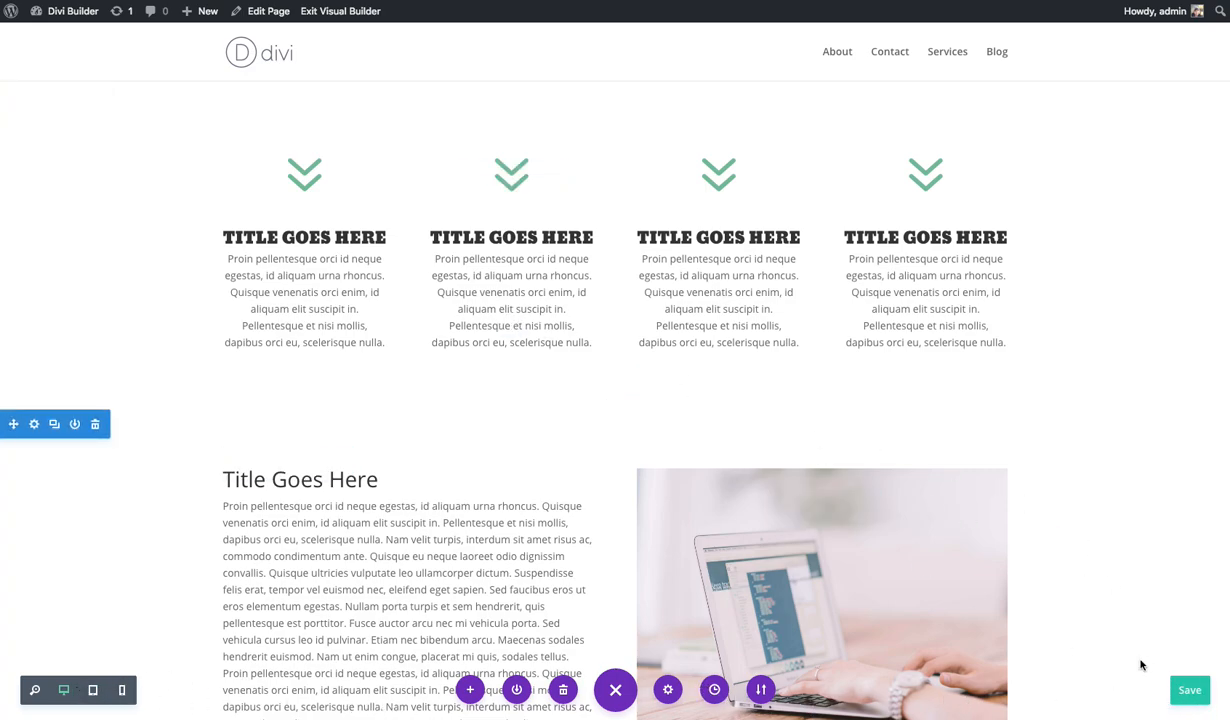
left_click(1190, 698)
Step: Preview the page at tablet and phone widths, return to desktop view, and switch to the zoomed-out view
left_click(93, 690)
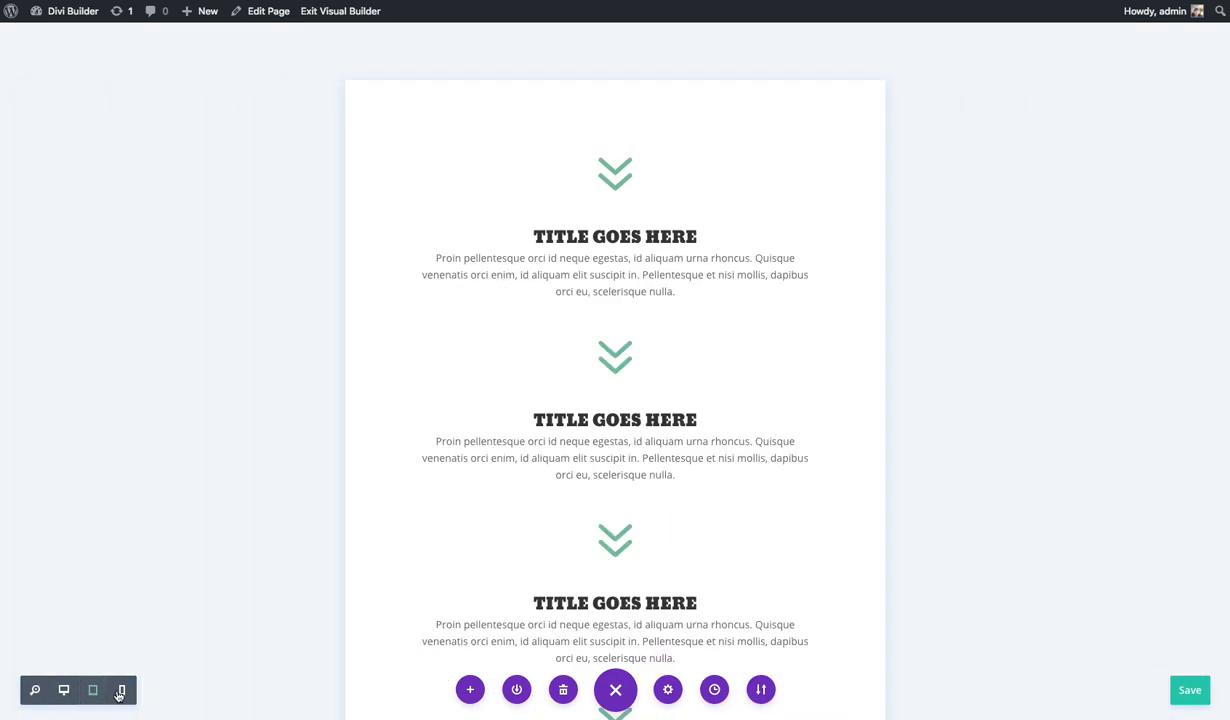
left_click(122, 690)
left_click(97, 691)
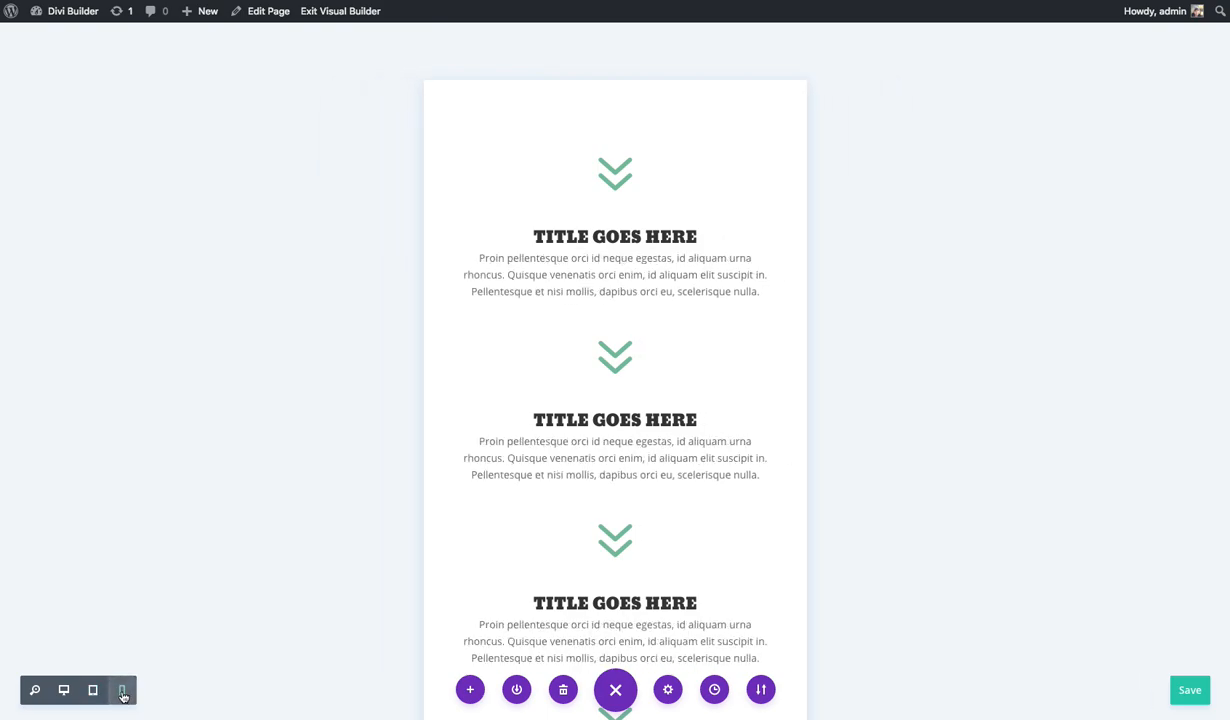
left_click(63, 690)
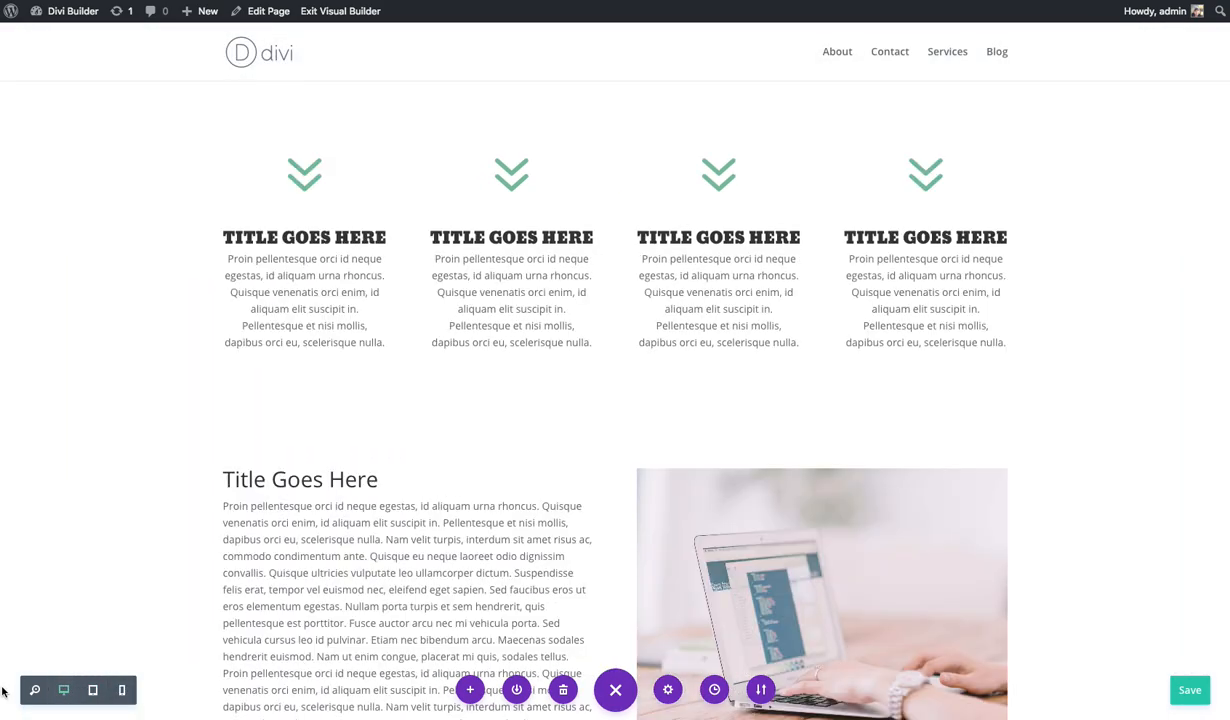
left_click(35, 690)
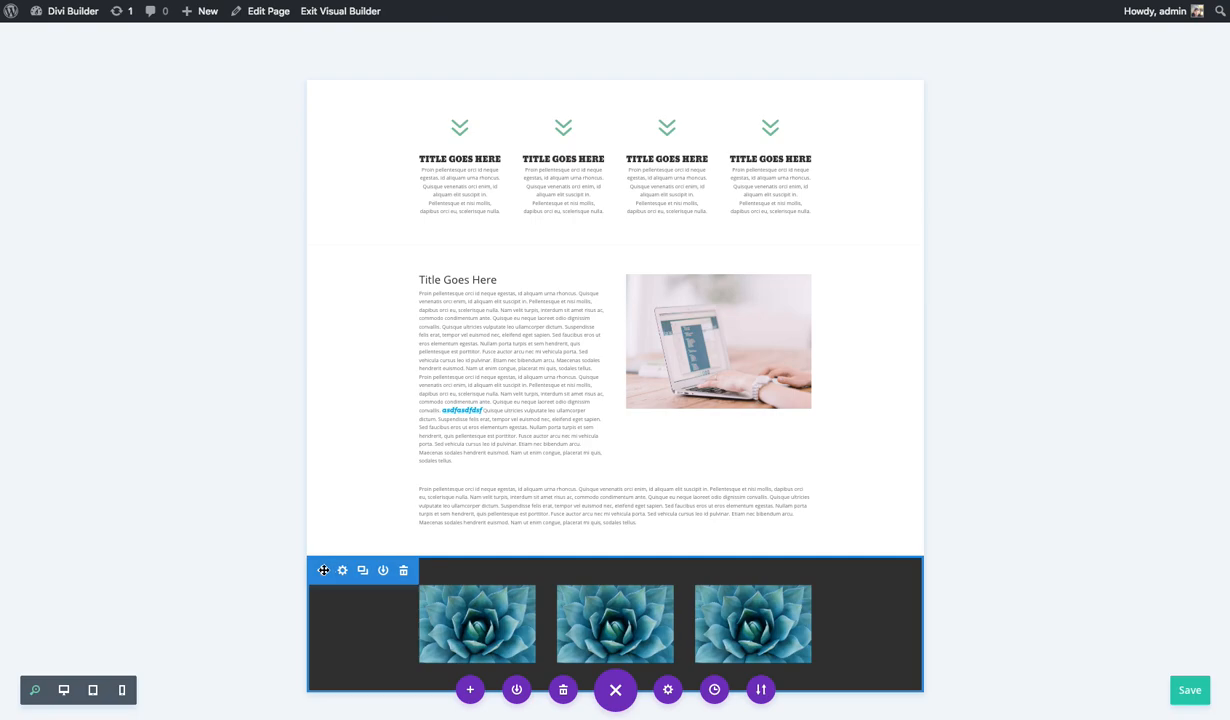
Step: Move the dark three-image section up between the four-blurb section and the "Title Goes Here" text section
left_click_drag(323, 570, 404, 231)
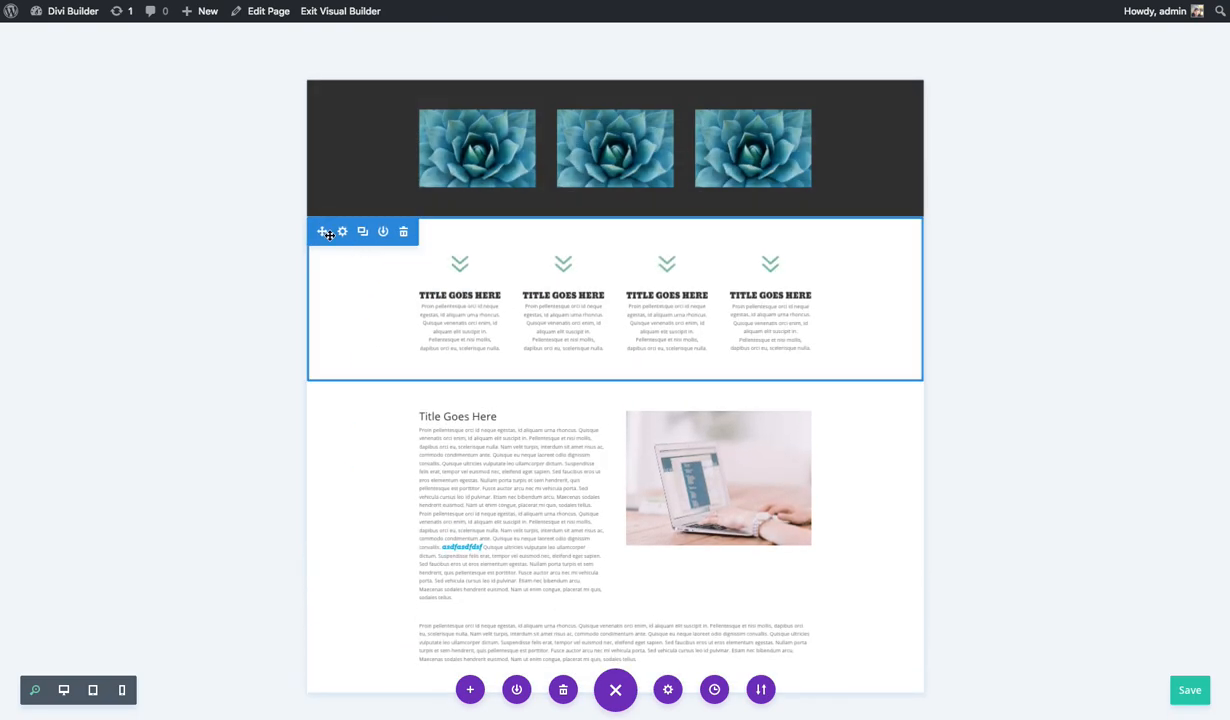
left_click_drag(329, 234, 324, 90)
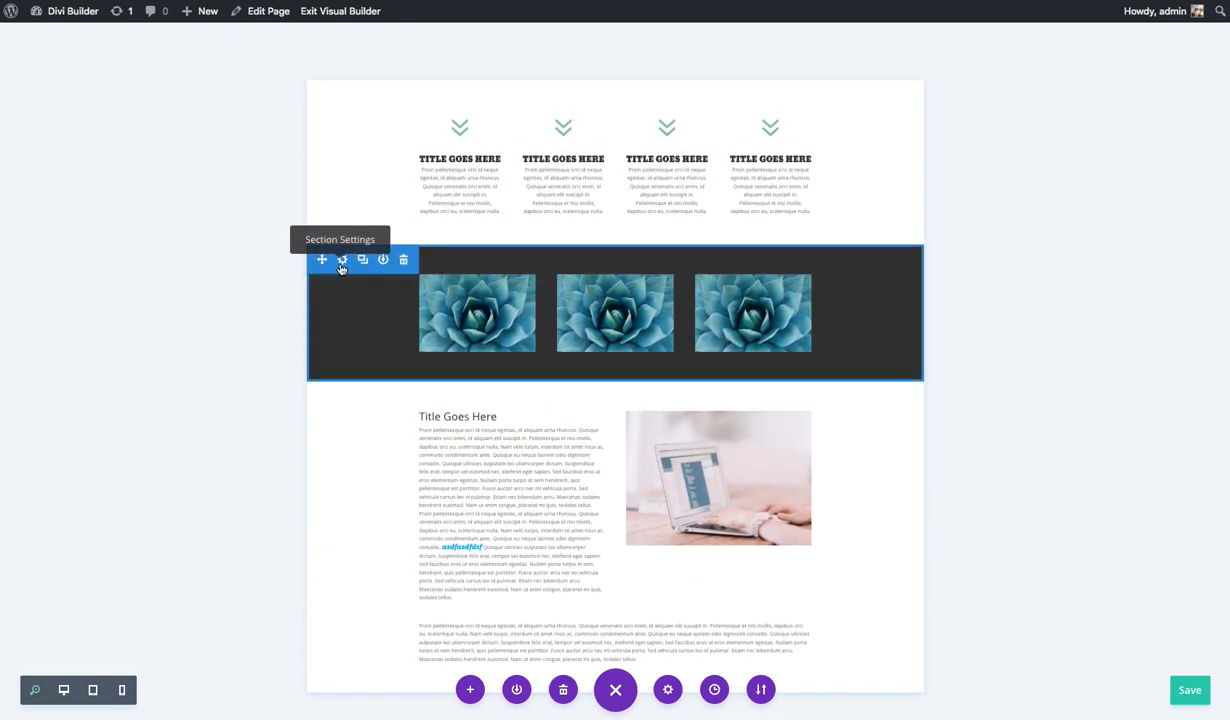
Step: Set the background color of the dark three-image section to bright green and apply it
left_click(341, 262)
left_click_drag(851, 128, 990, 116)
left_click(1020, 338)
scroll(1019, 350, "down", 2)
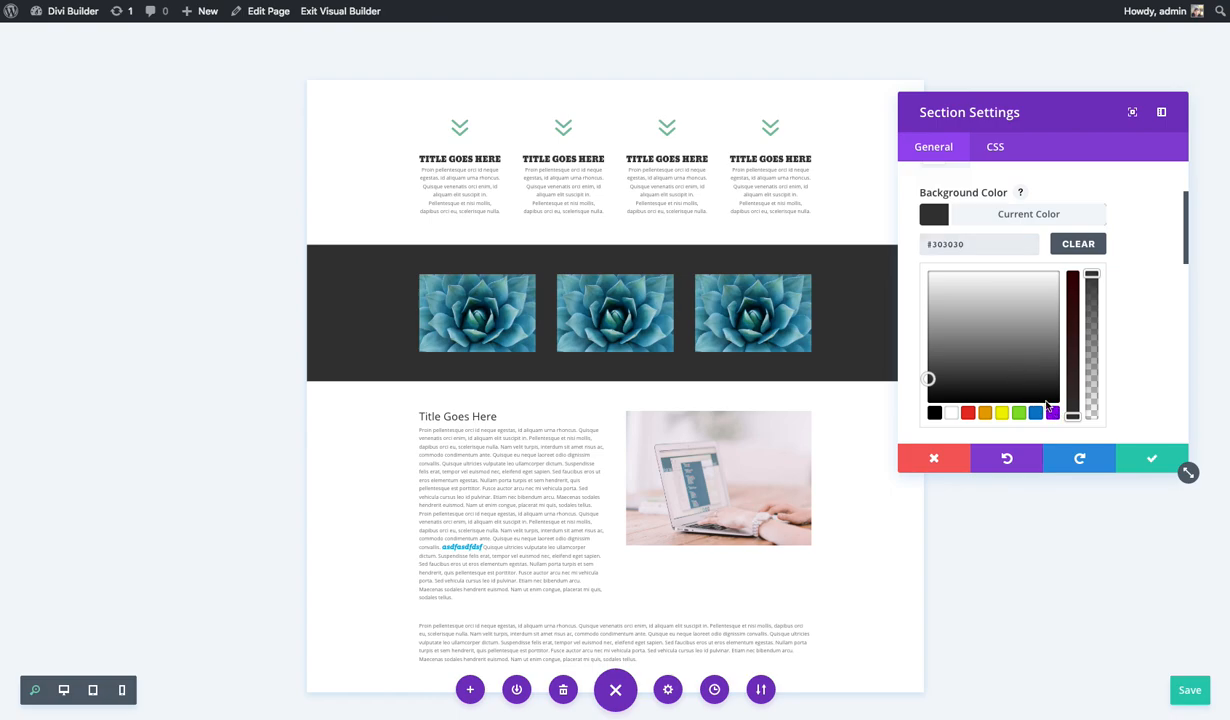
left_click_drag(989, 340, 977, 290)
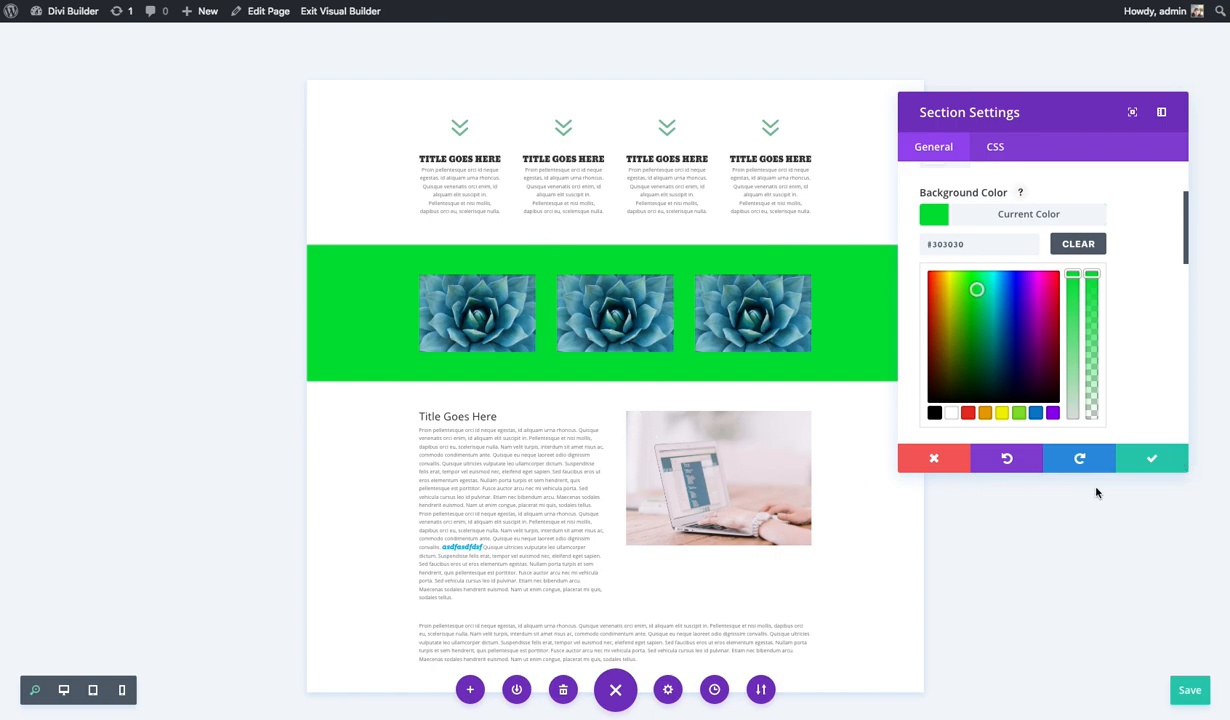
left_click(1143, 454)
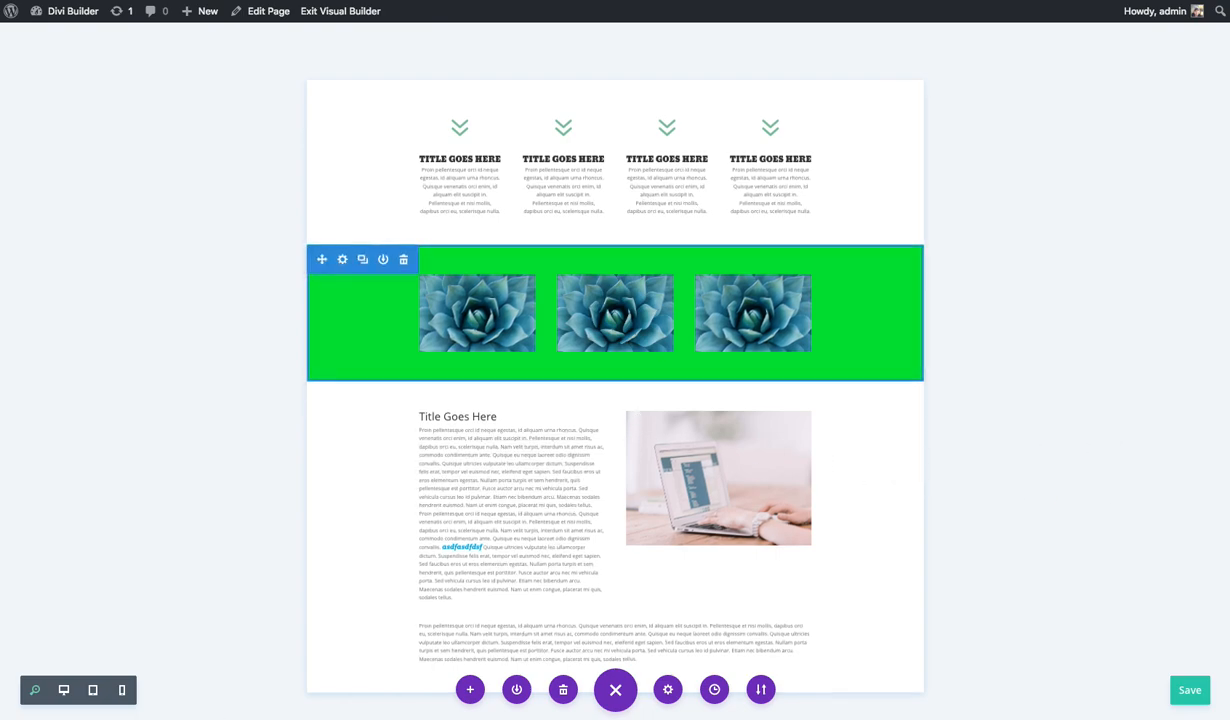
Step: Return to the full-size desktop view and examine the general and CSS options in the page settings
left_click(63, 690)
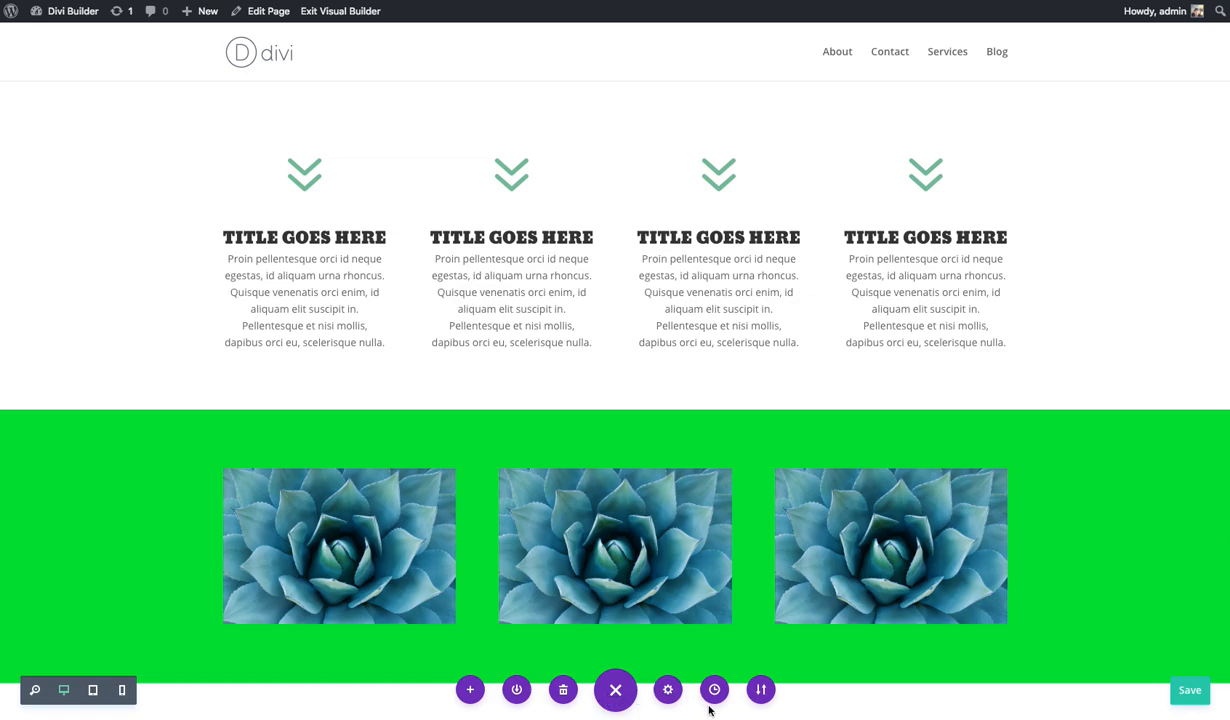
mouse_move(357, 198)
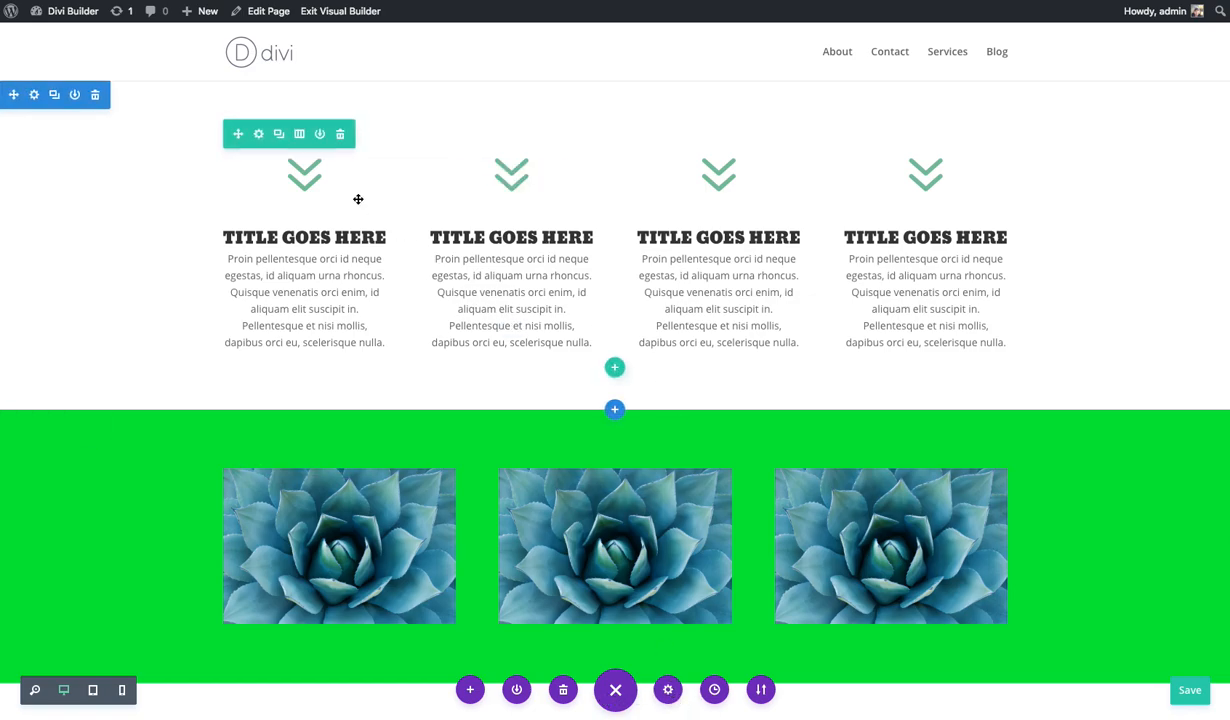
mouse_move(299, 197)
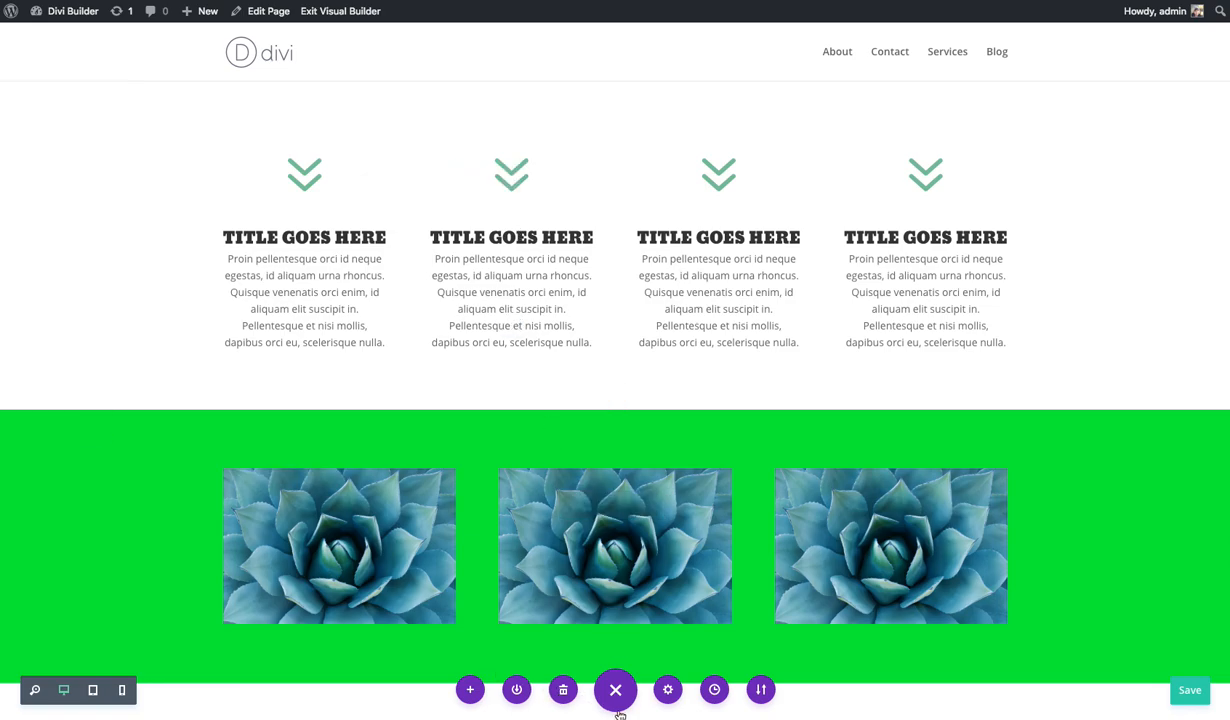
left_click(668, 690)
left_click_drag(990, 108, 511, 93)
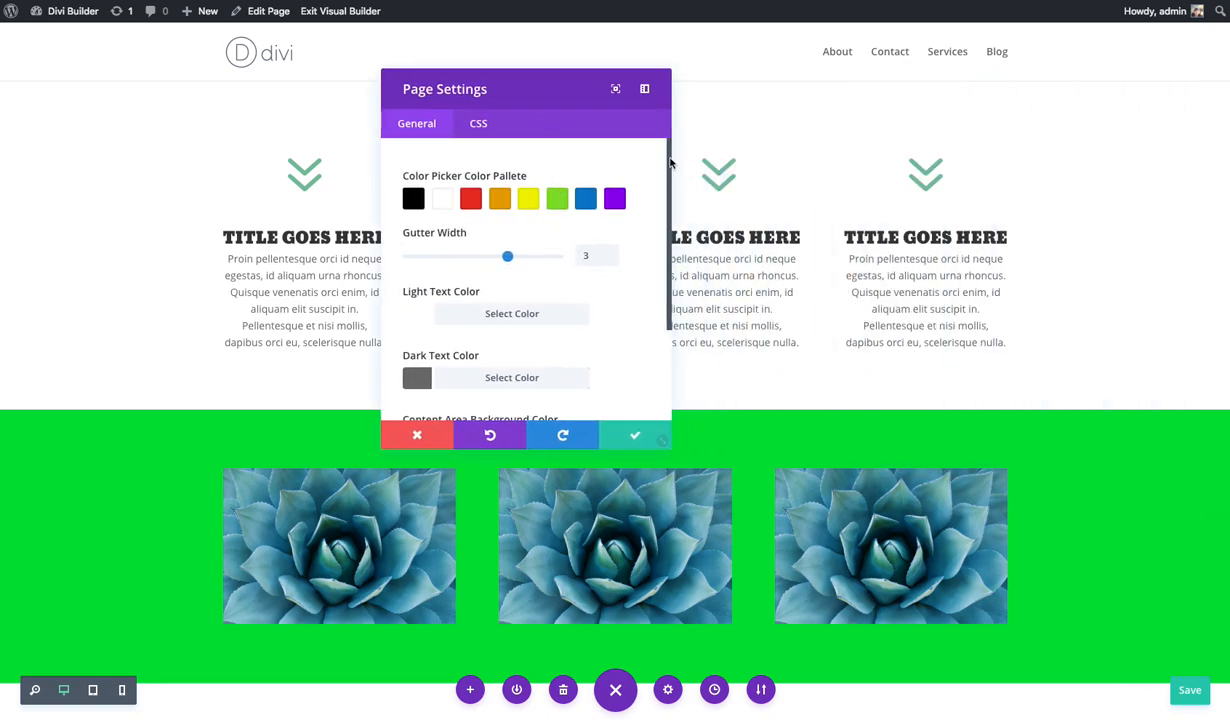
left_click_drag(670, 162, 676, 288)
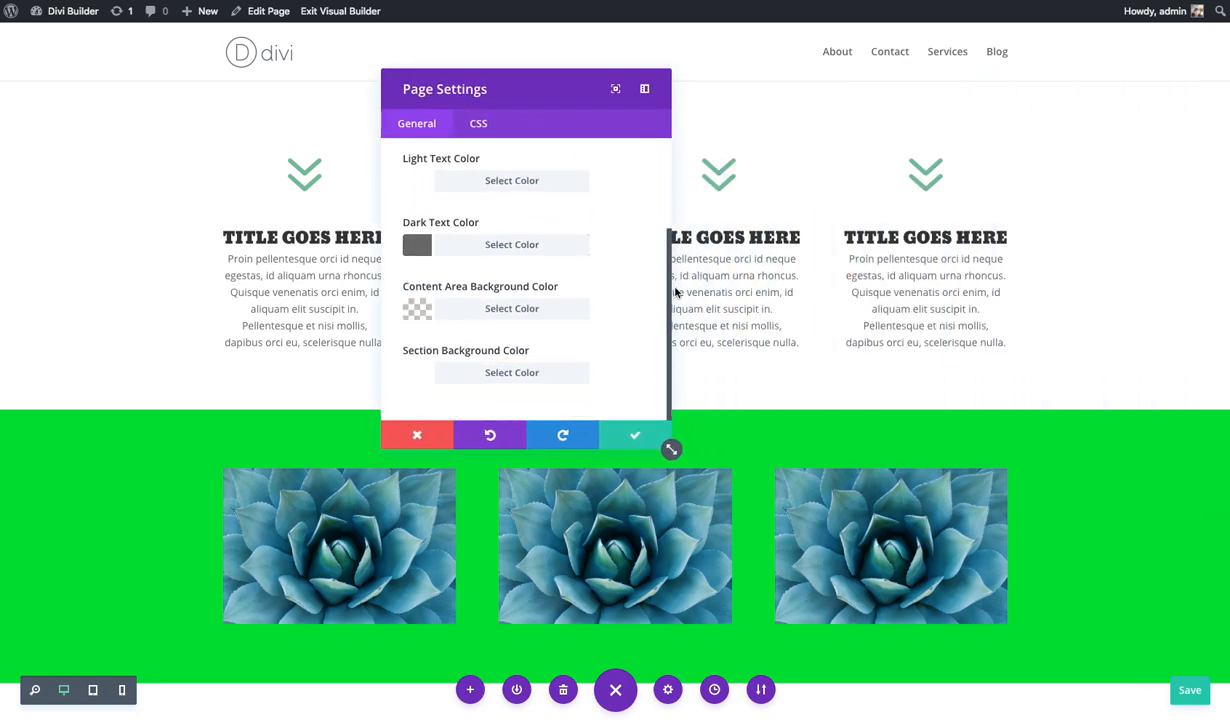
scroll(438, 313, "up", 3)
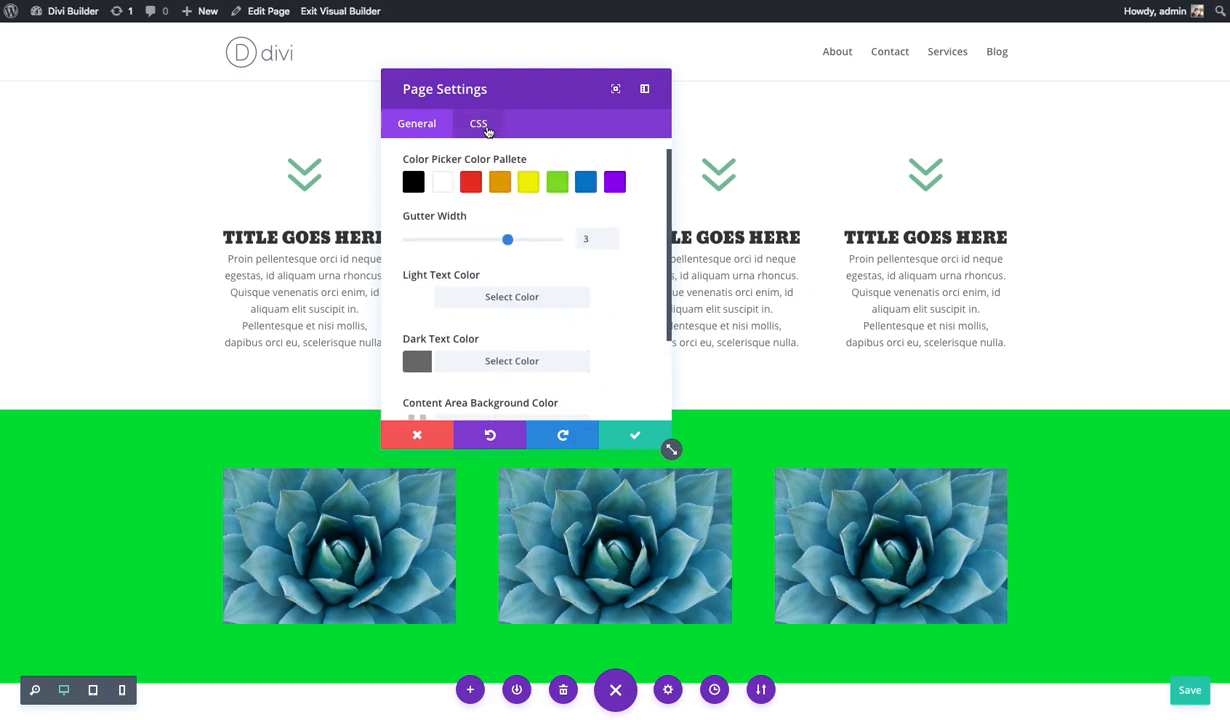
left_click(480, 125)
left_click_drag(551, 100, 585, 98)
left_click(665, 432)
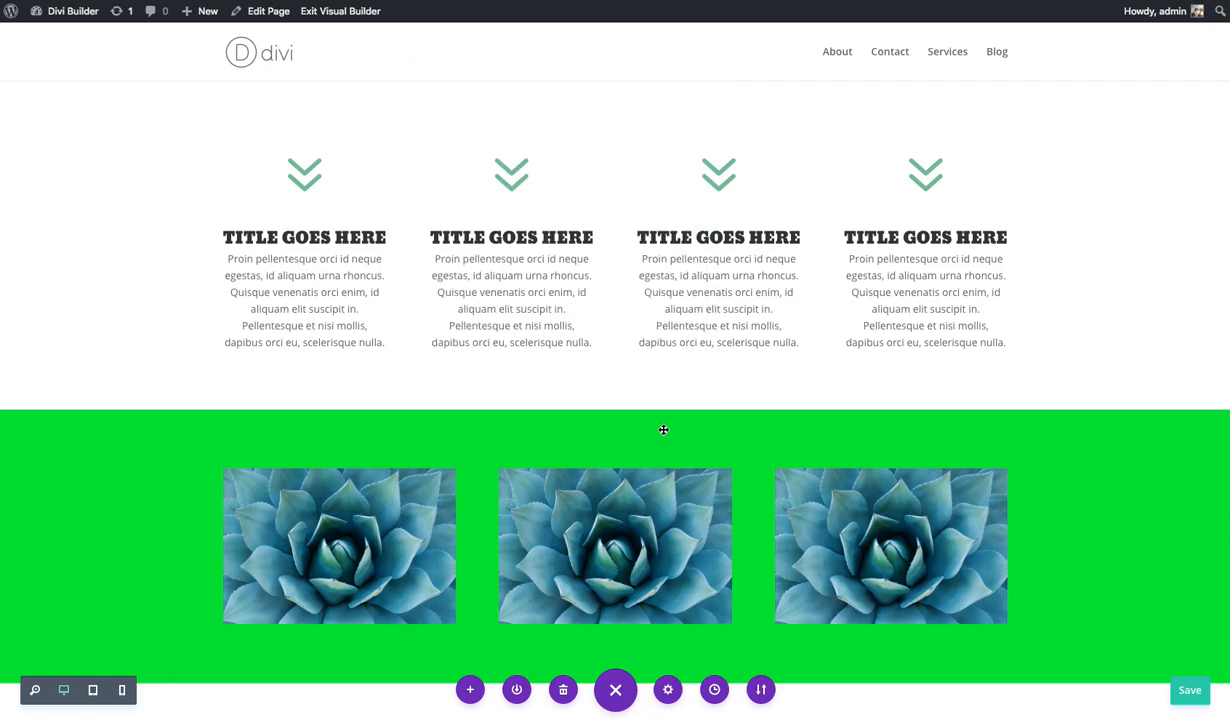
Step: Examine the layout portability options for exporting and importing, and close them
left_click(761, 689)
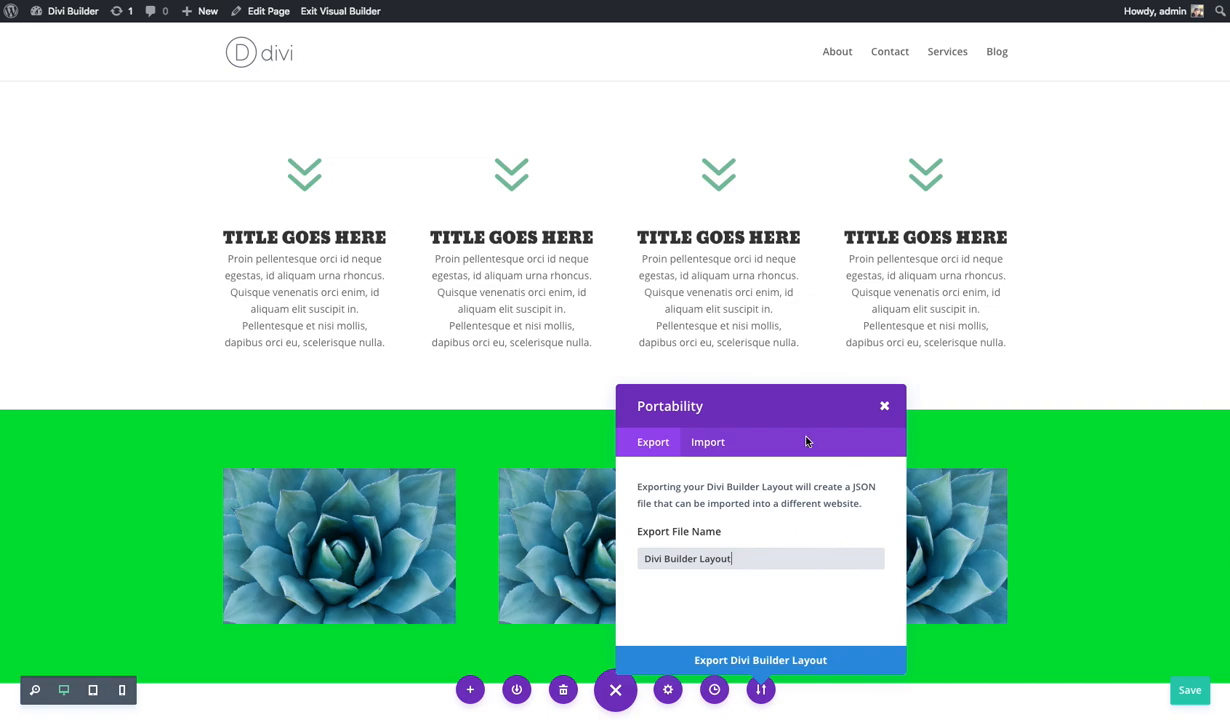
left_click(710, 441)
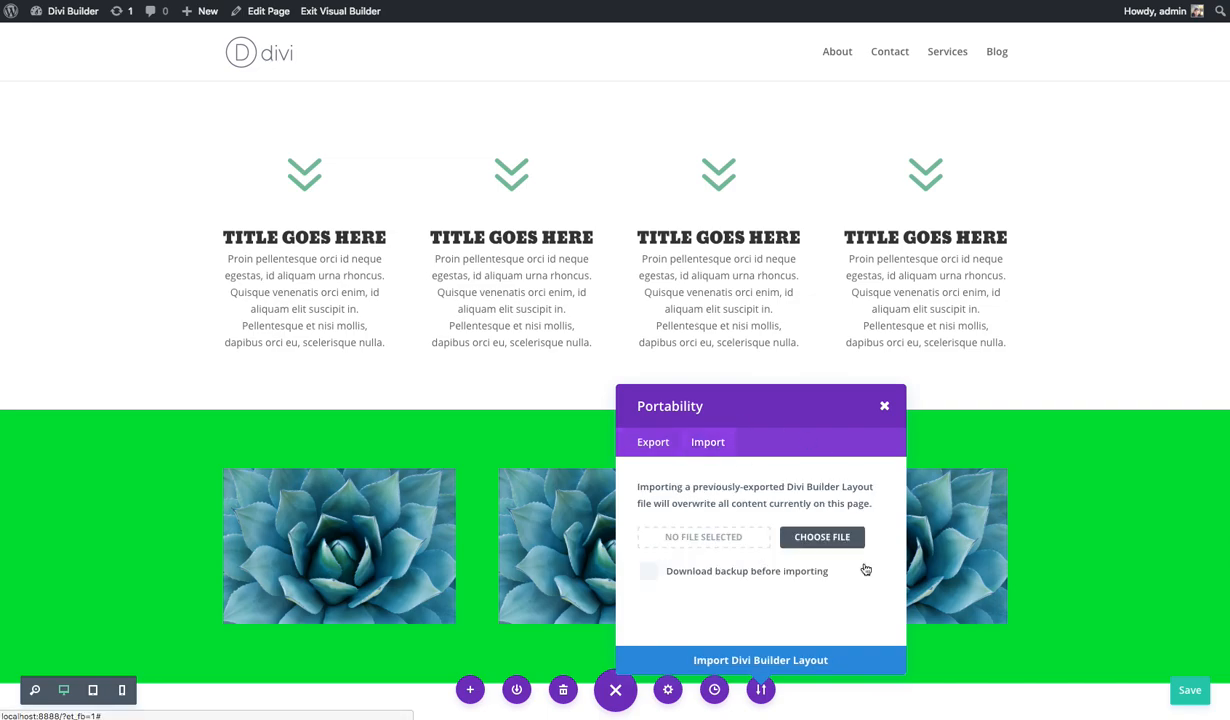
left_click(885, 406)
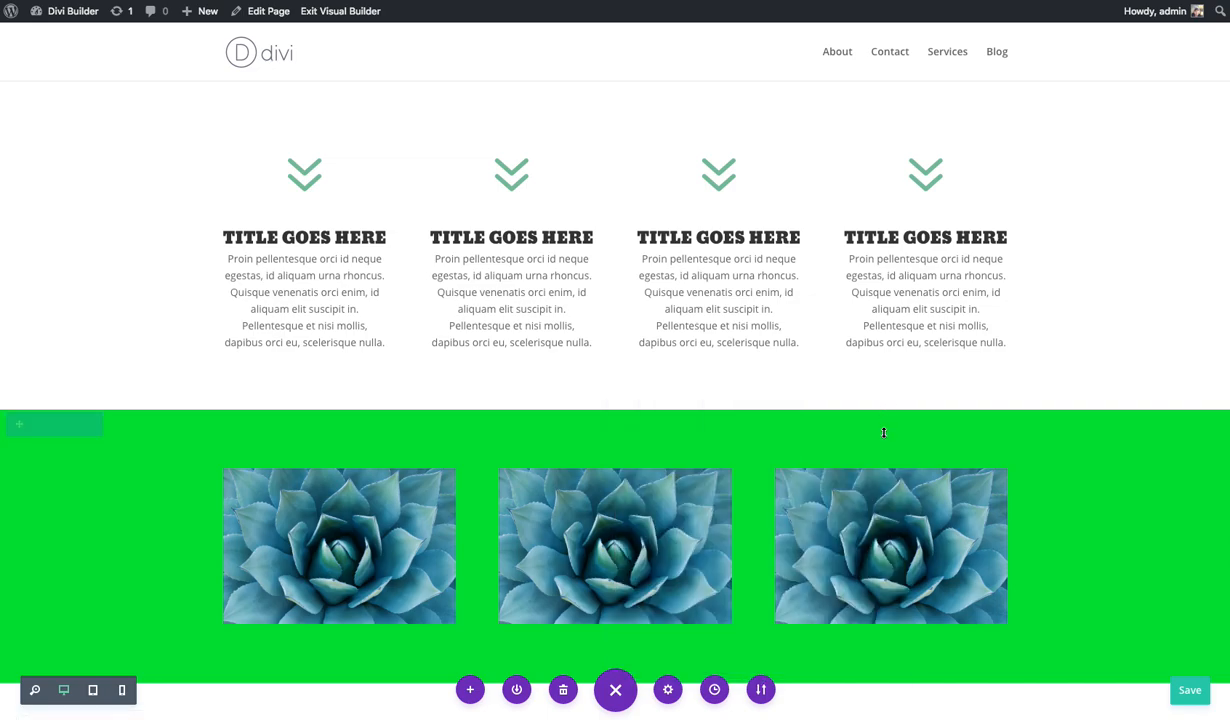
Step: Open the page's editing history, enlarge its window and move it aside
left_click(714, 689)
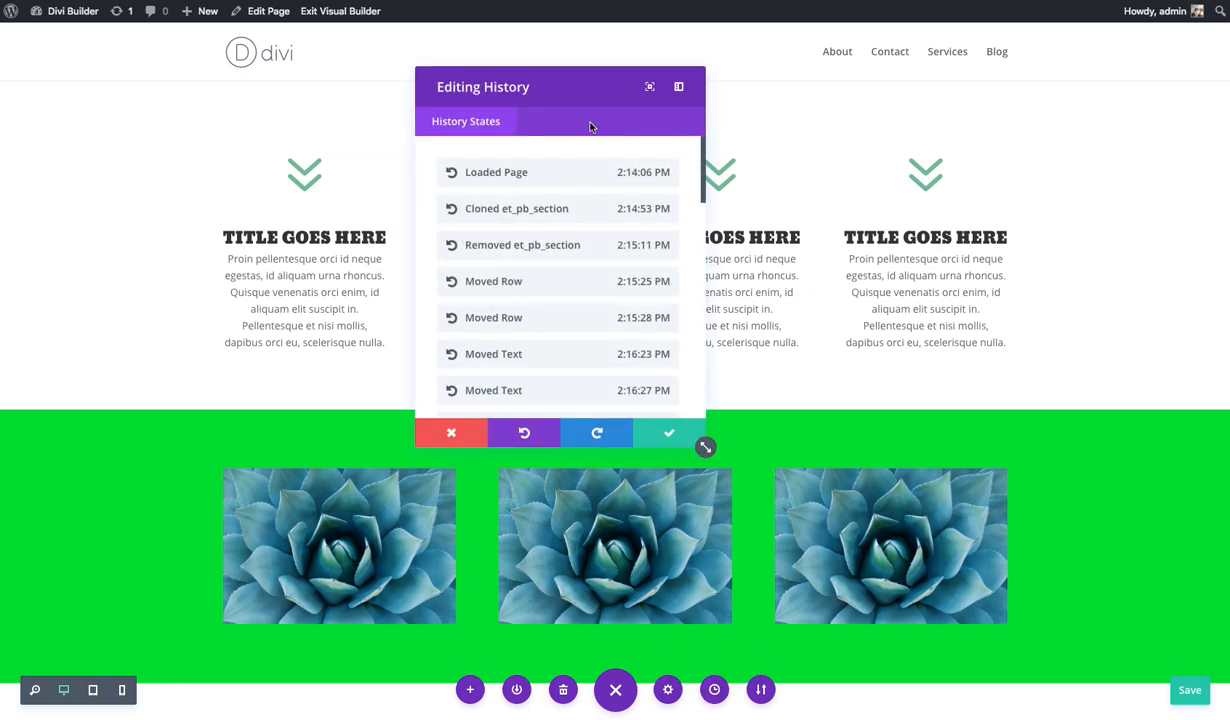
left_click_drag(560, 90, 292, 92)
left_click_drag(432, 441, 527, 549)
left_click_drag(408, 89, 345, 75)
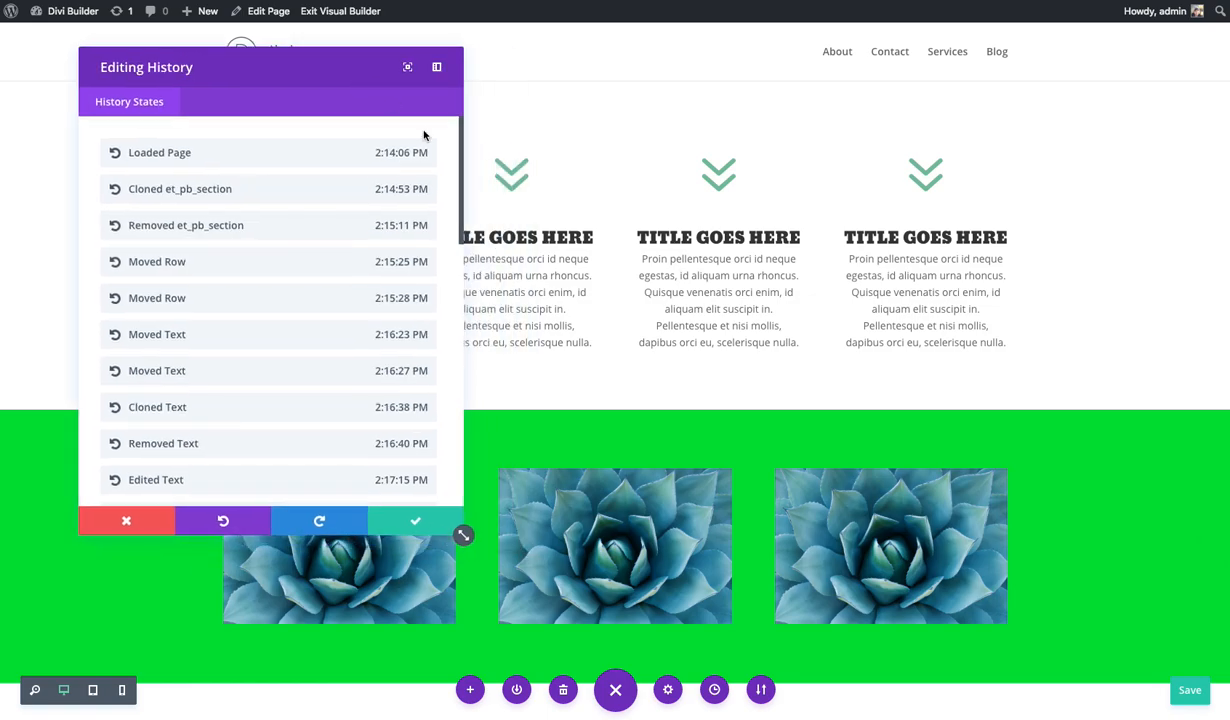
Step: Step back through the most recent history states, from the last section move to the Removed Button state
left_click_drag(459, 133, 460, 393)
left_click(199, 409)
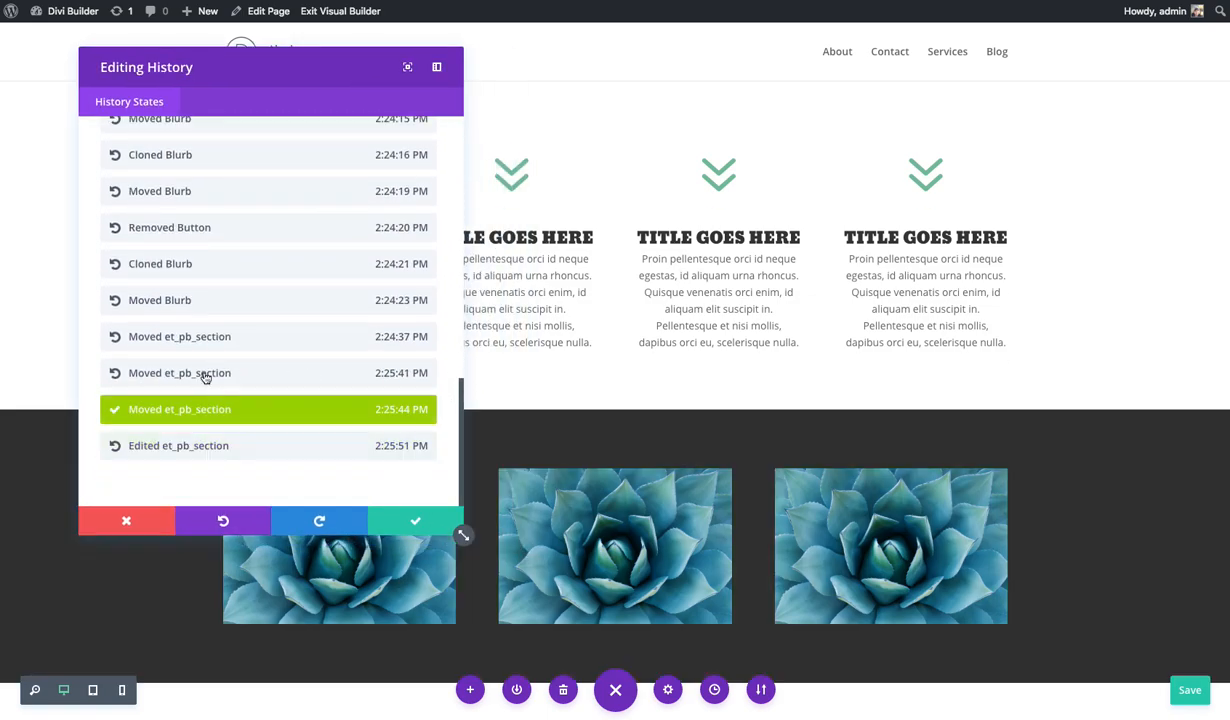
left_click(204, 373)
left_click(211, 337)
left_click(215, 300)
left_click(220, 252)
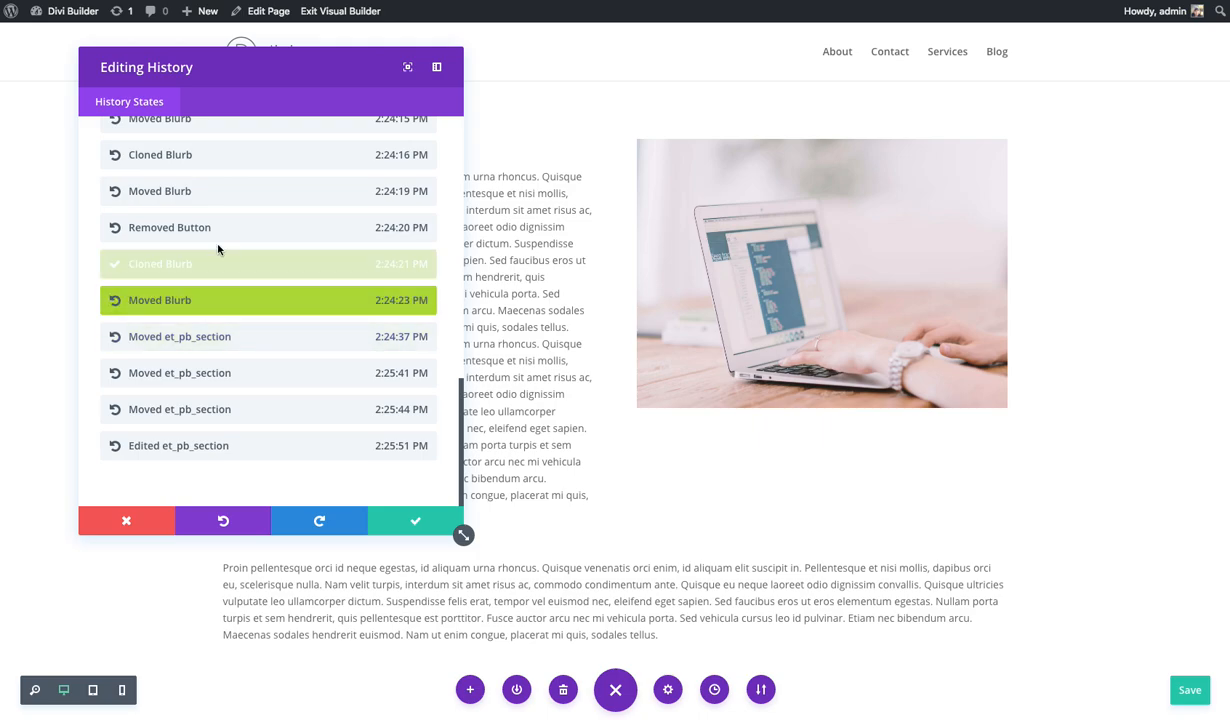
left_click(225, 229)
Step: Restore the page to its Loaded Page history state
scroll(293, 294, "up", 1)
scroll(293, 296, "up", 10)
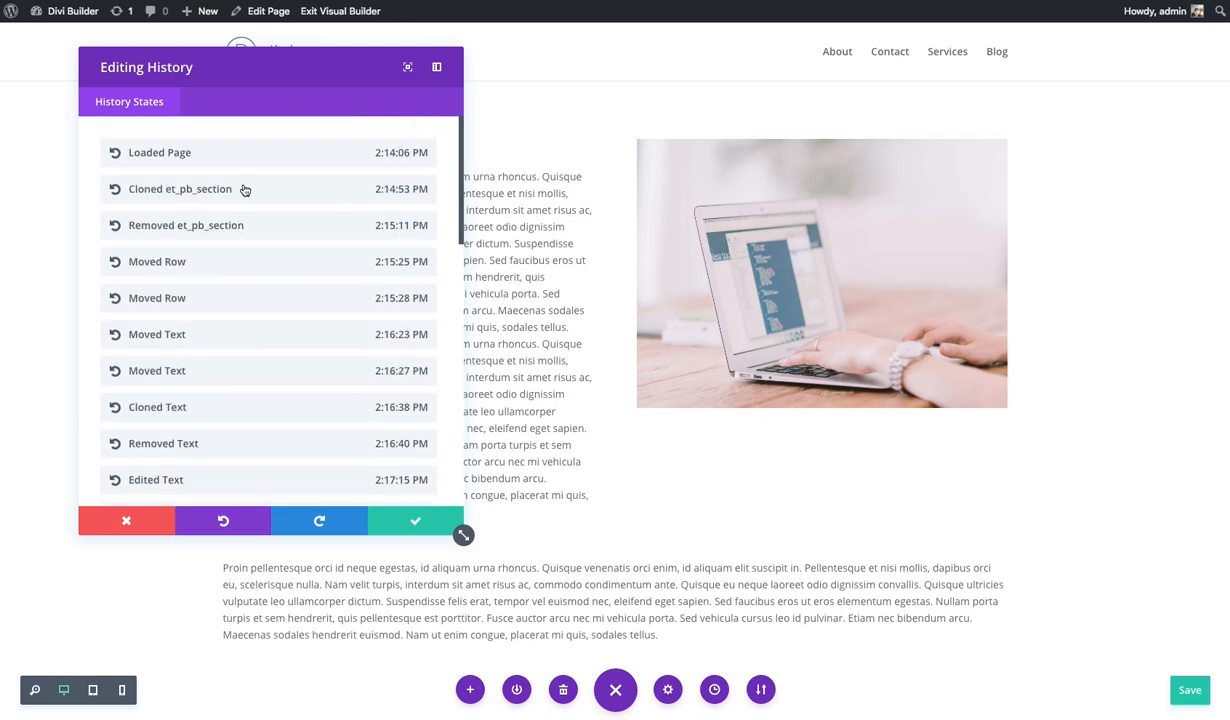
left_click(233, 155)
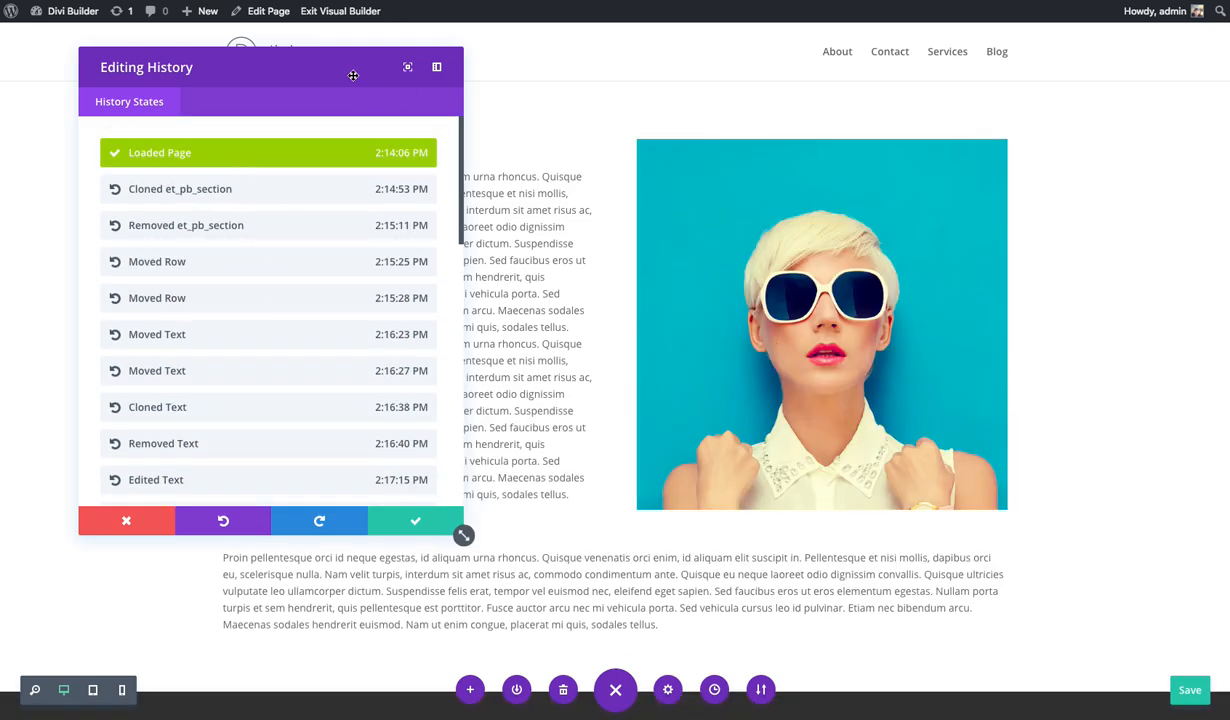
Step: Uncover the page text, step forward through the early section, row and text history states, and restore the latest Edited et_pb_section state
left_click_drag(351, 74, 860, 129)
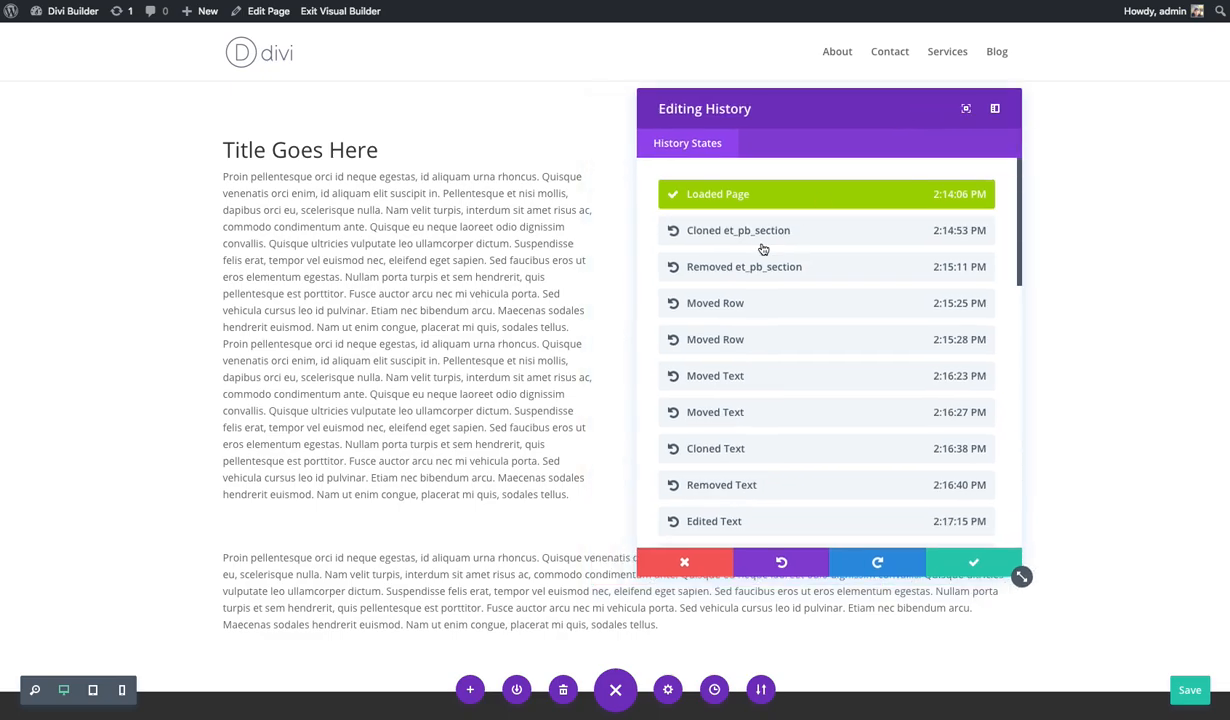
left_click(763, 264)
left_click(756, 302)
left_click(741, 340)
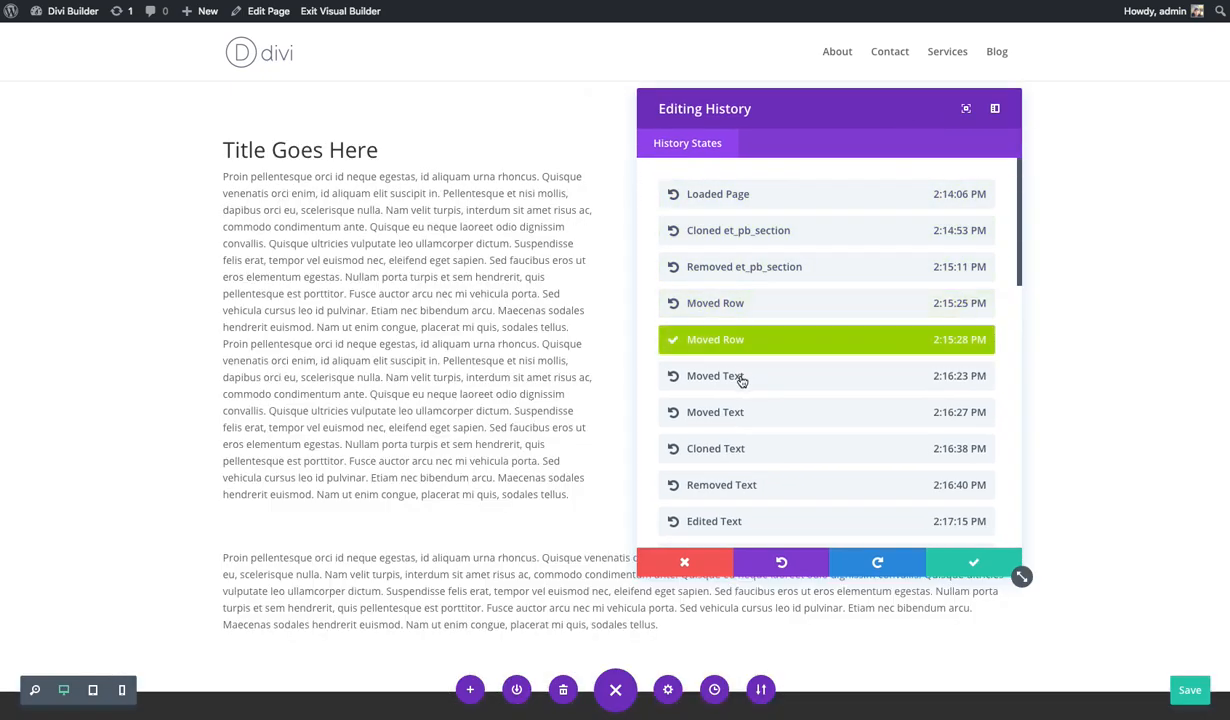
left_click(742, 376)
left_click(744, 412)
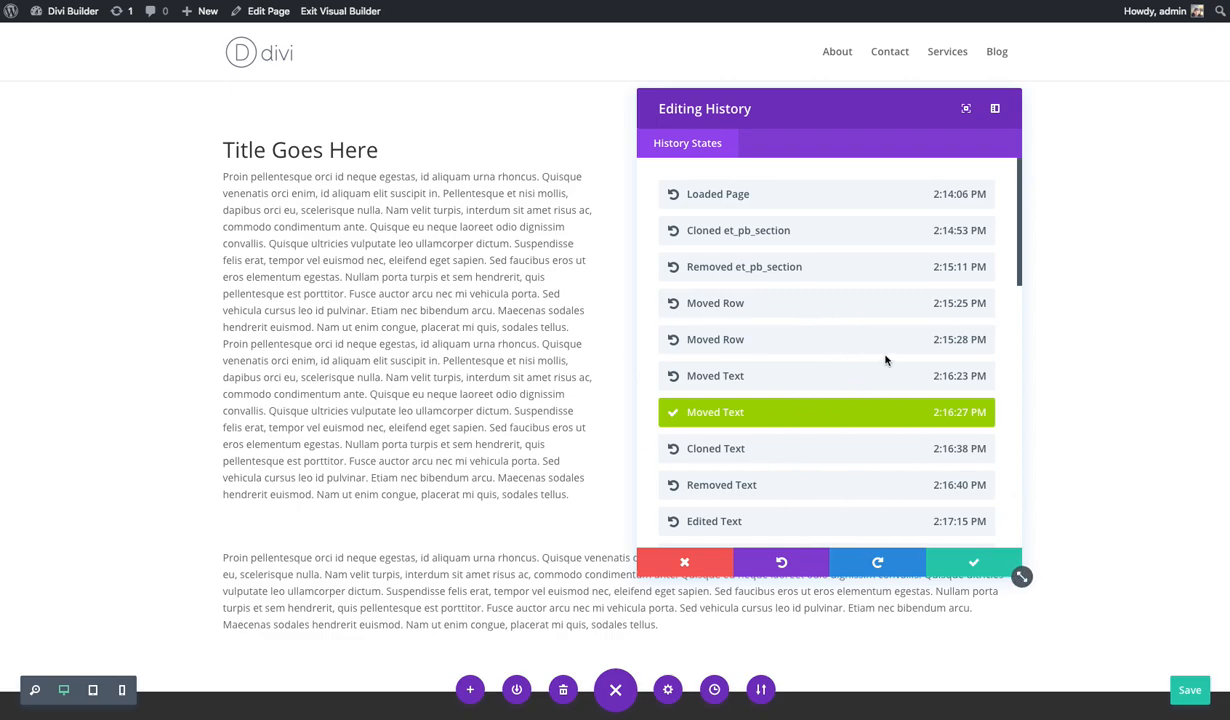
scroll(847, 371, "down", 15)
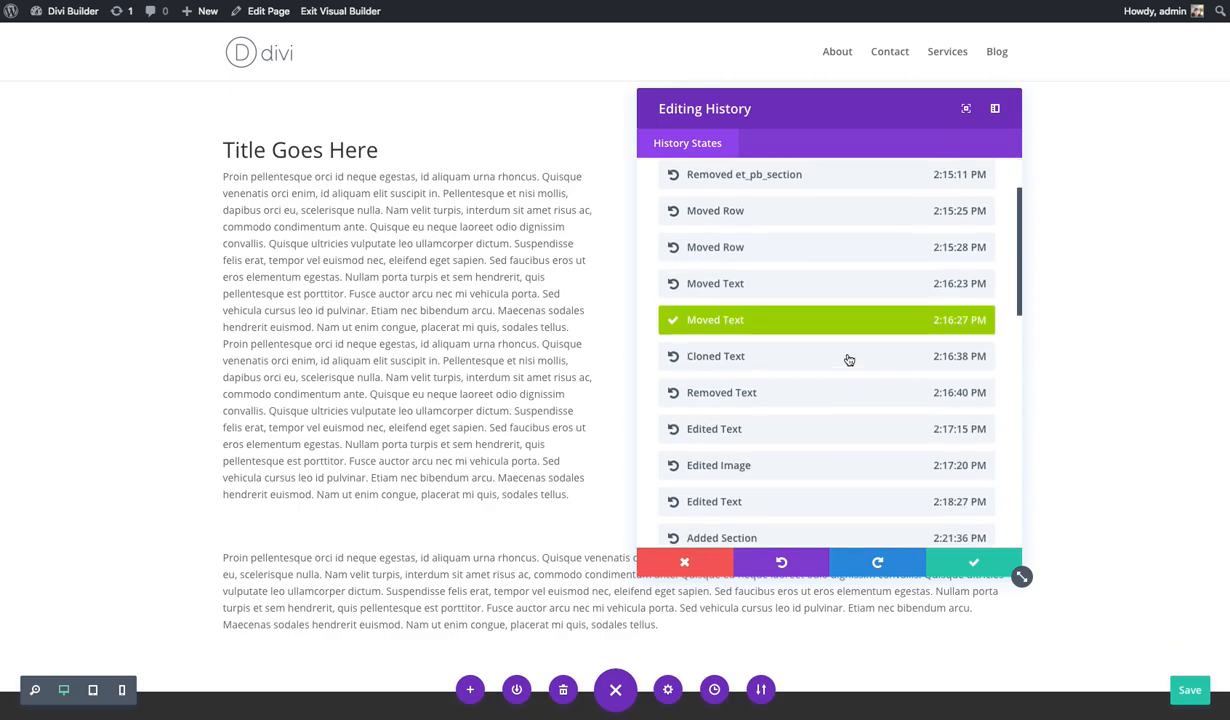
left_click(829, 472)
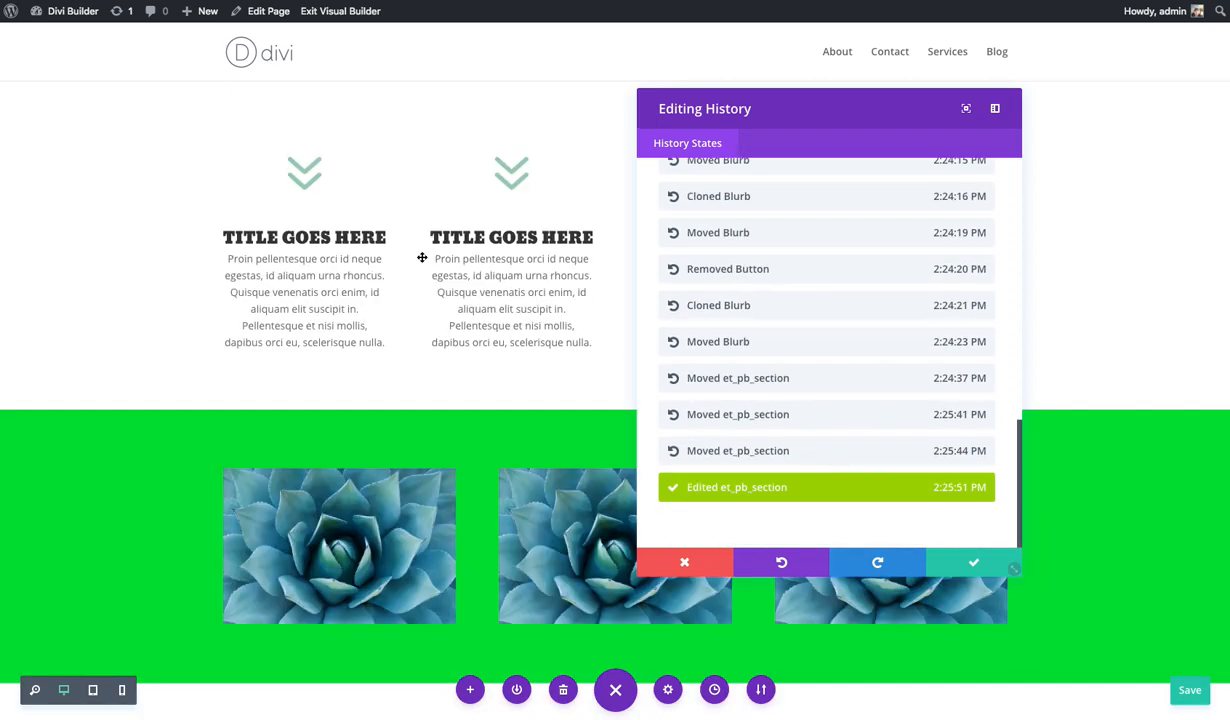
Step: Undo the last six edits, from the section color change back to the Removed Button state
left_click(784, 563)
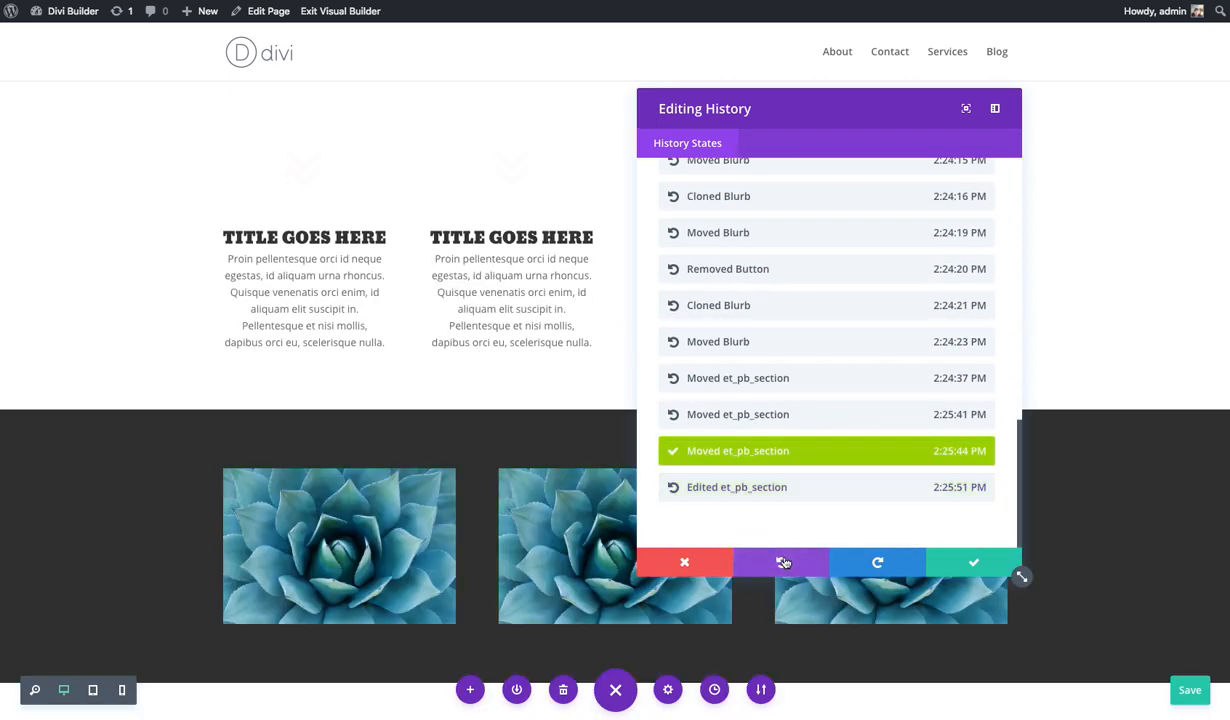
left_click(784, 563)
left_click(784, 563)
left_click(784, 563)
left_click(784, 563)
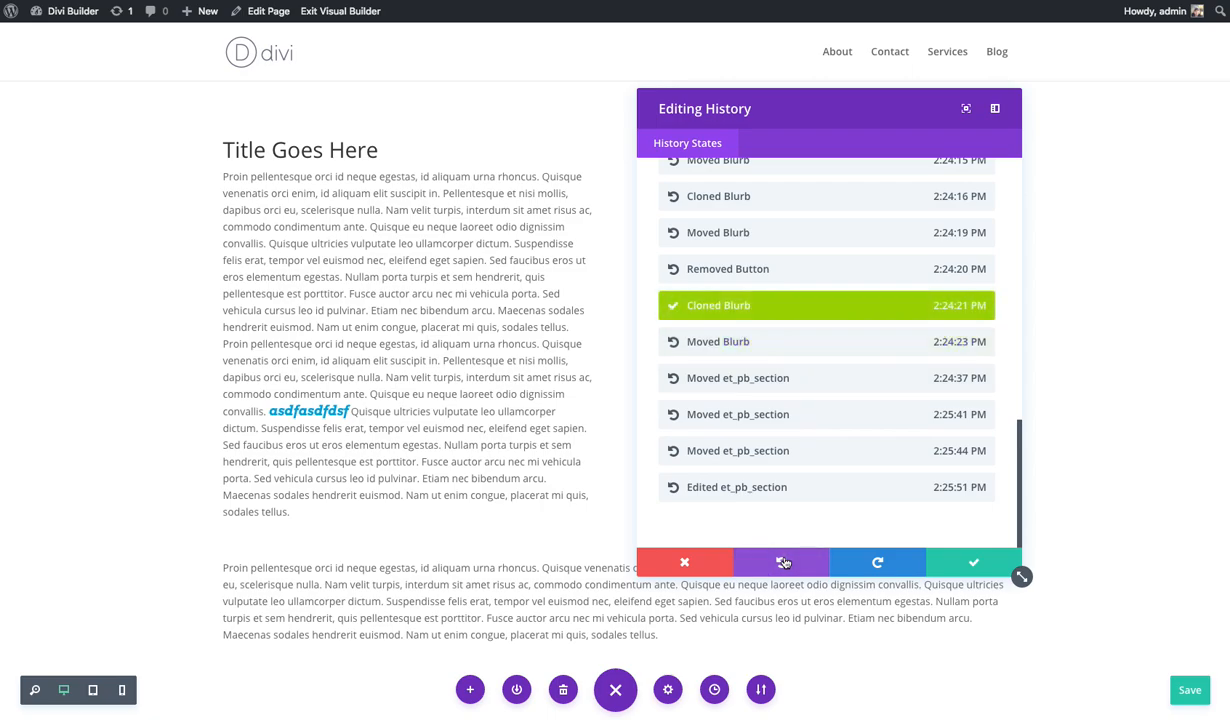
left_click(784, 563)
Step: Redo five edits up to the last section move, leaving out the color change, and close the history
left_click(877, 563)
left_click(877, 563)
left_click(877, 563)
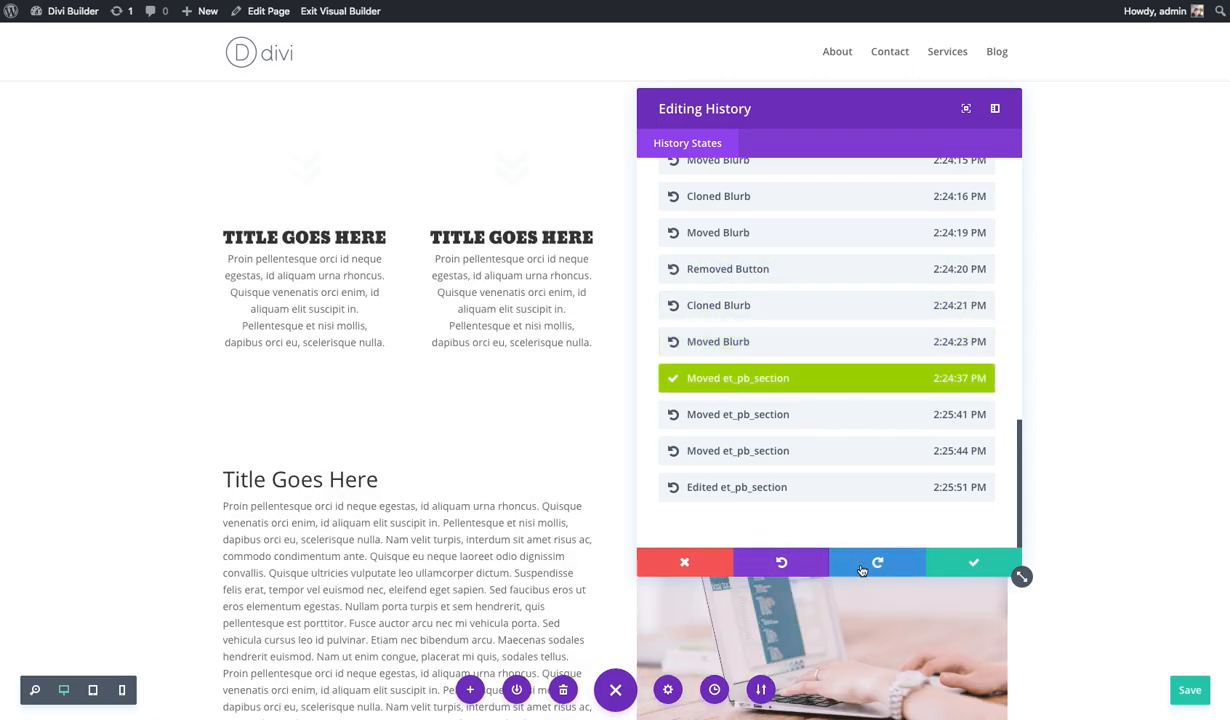
left_click(877, 563)
left_click(877, 563)
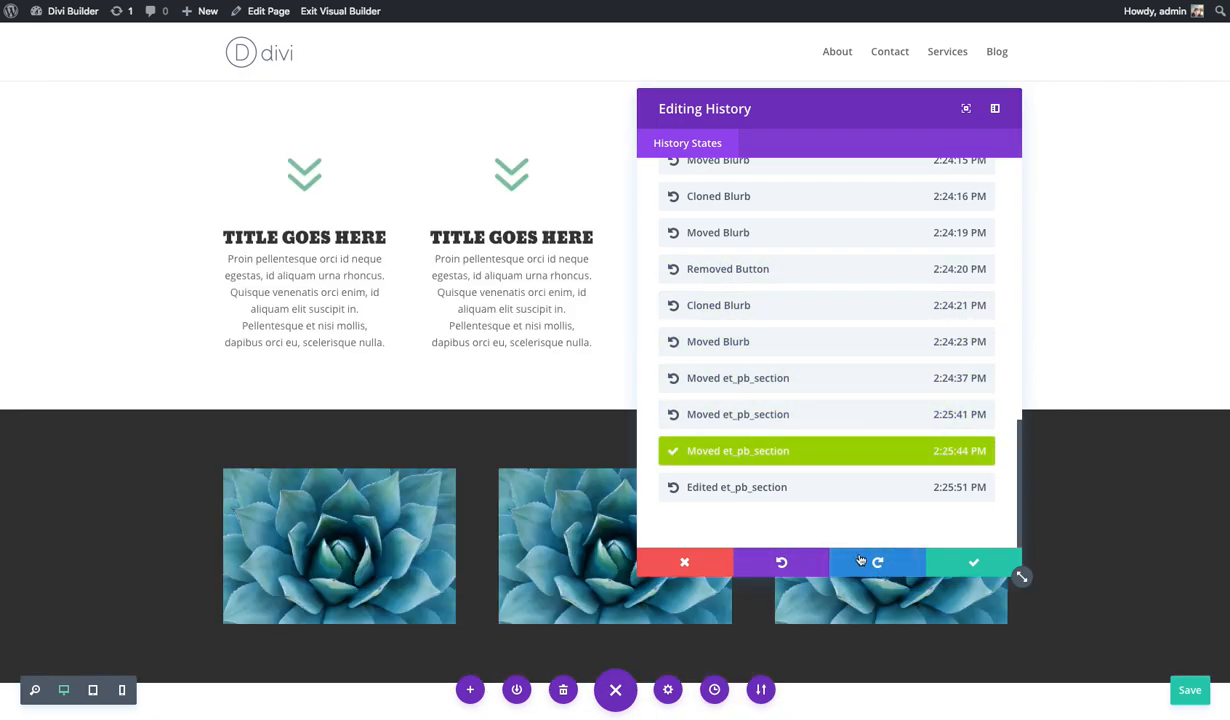
left_click(670, 560)
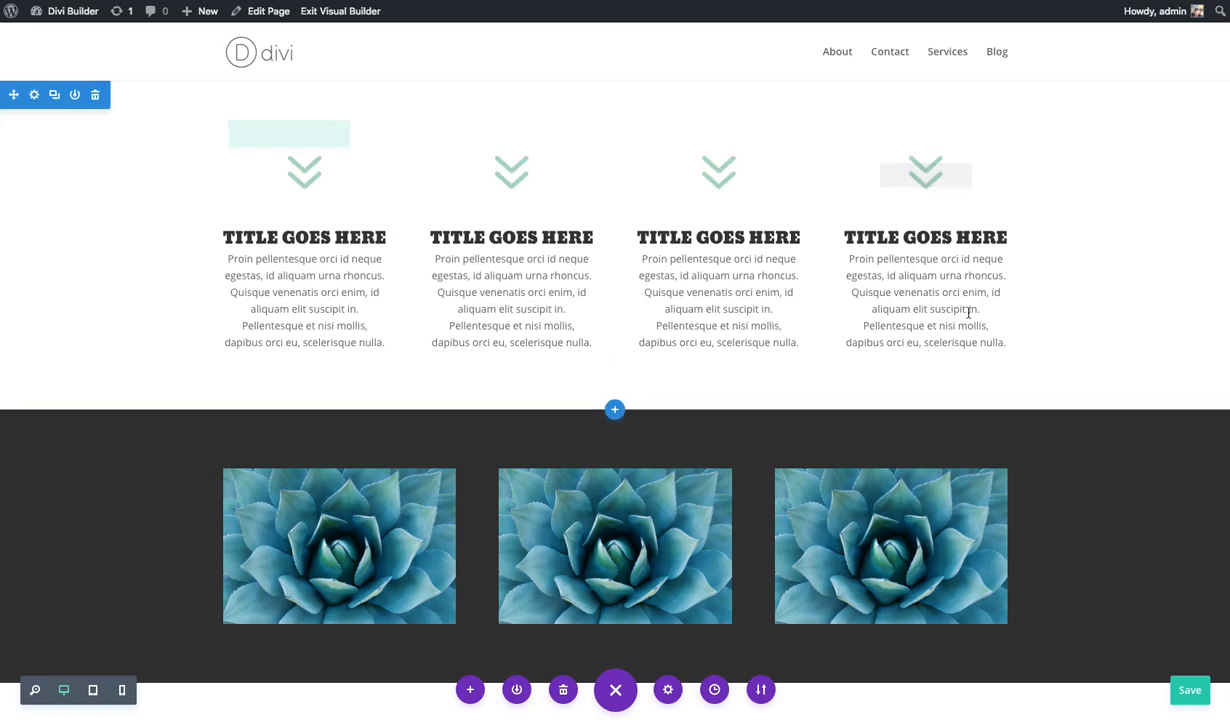
Step: Reopen the editing history, shrink its window and close it
left_click(714, 690)
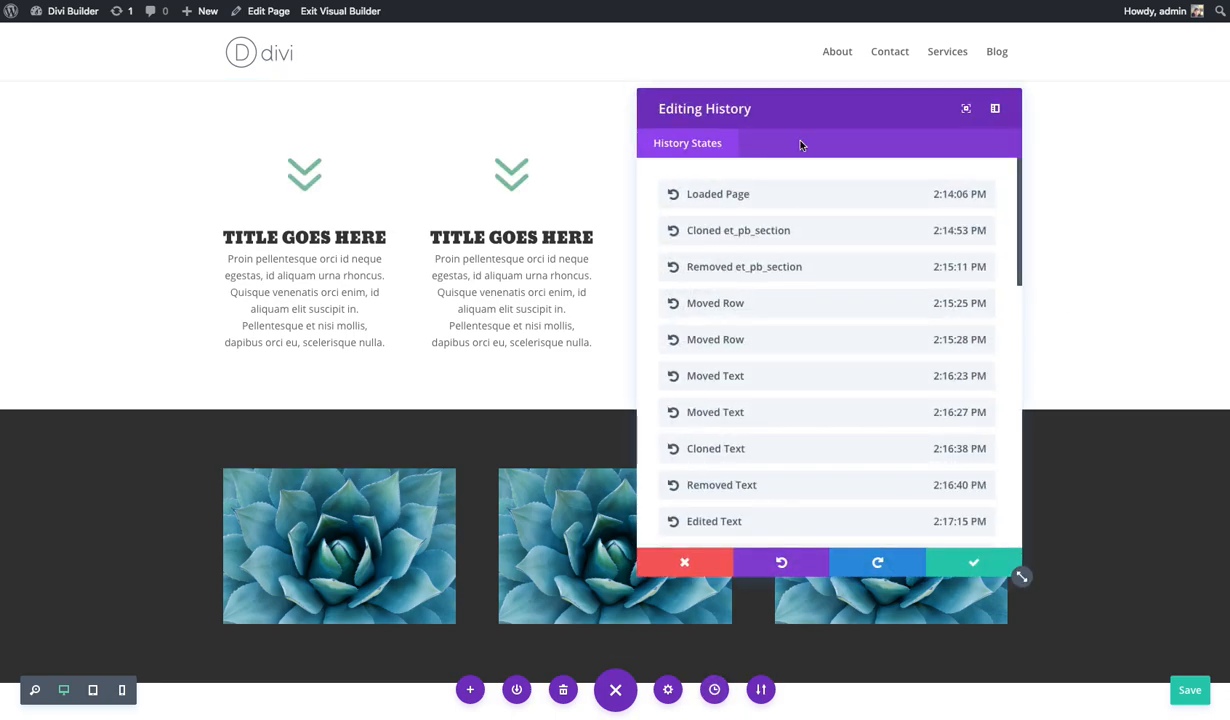
left_click_drag(1021, 576, 928, 489)
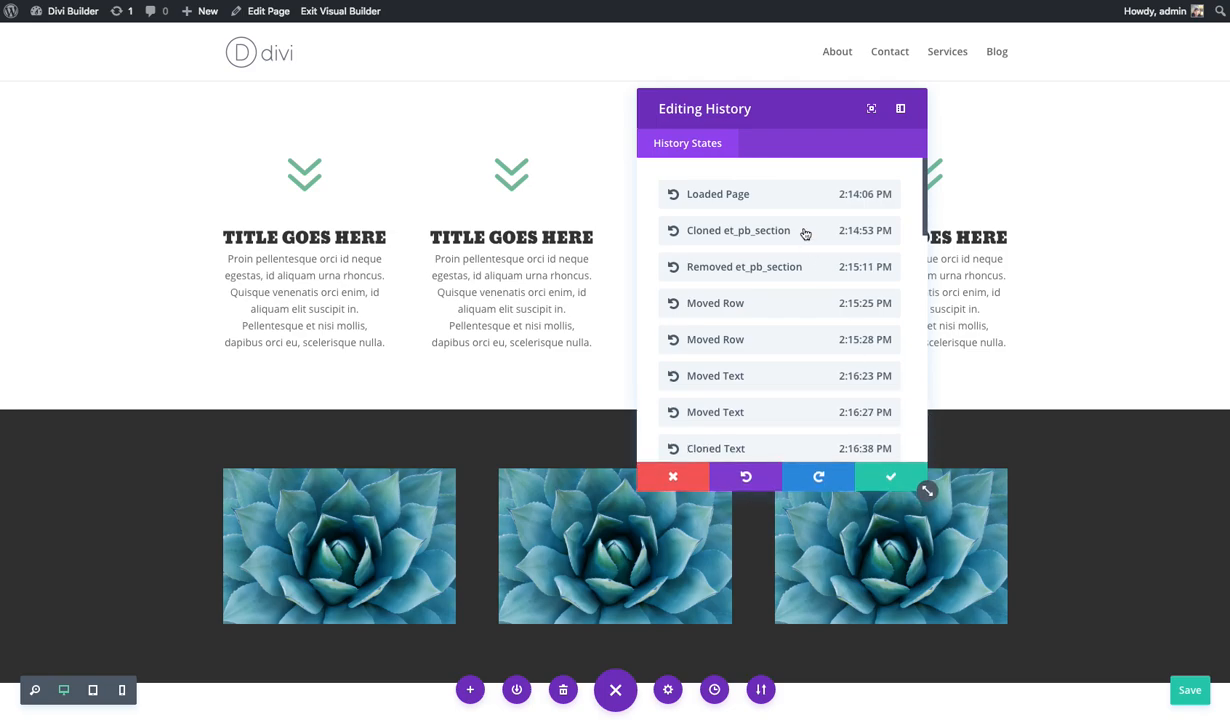
left_click(881, 475)
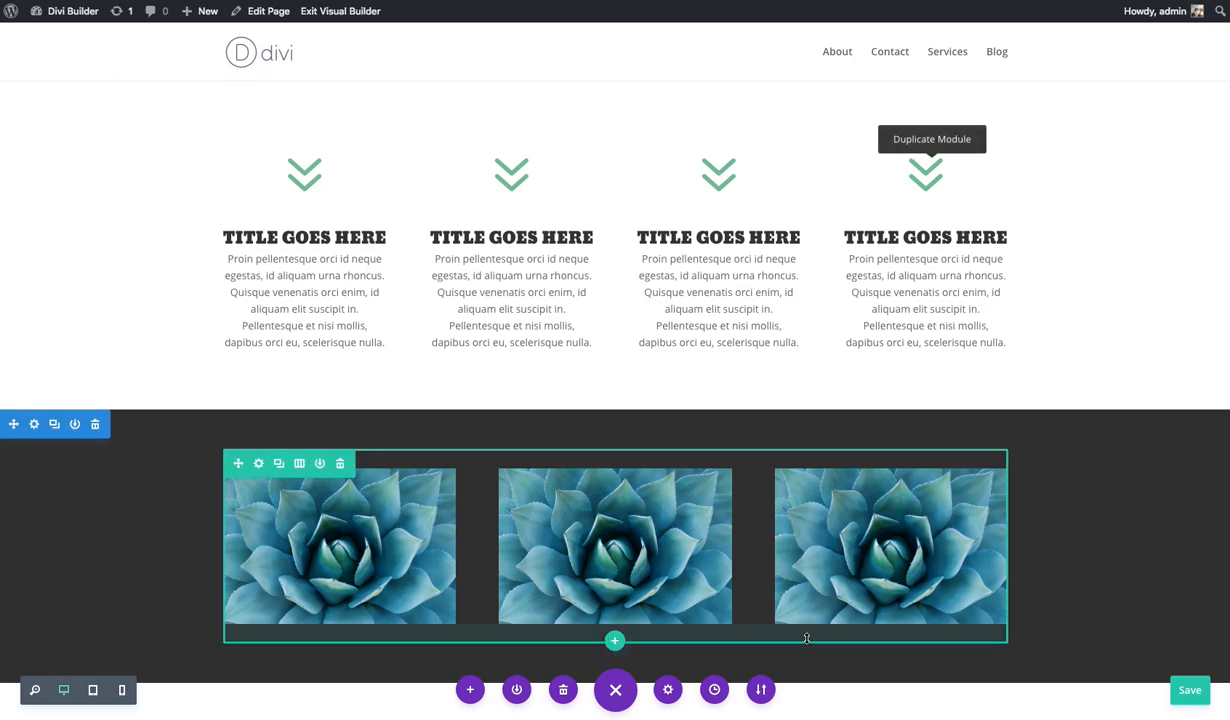
Step: Clear the entire page layout, undo the clearing and dismiss the row insertion window
left_click(563, 692)
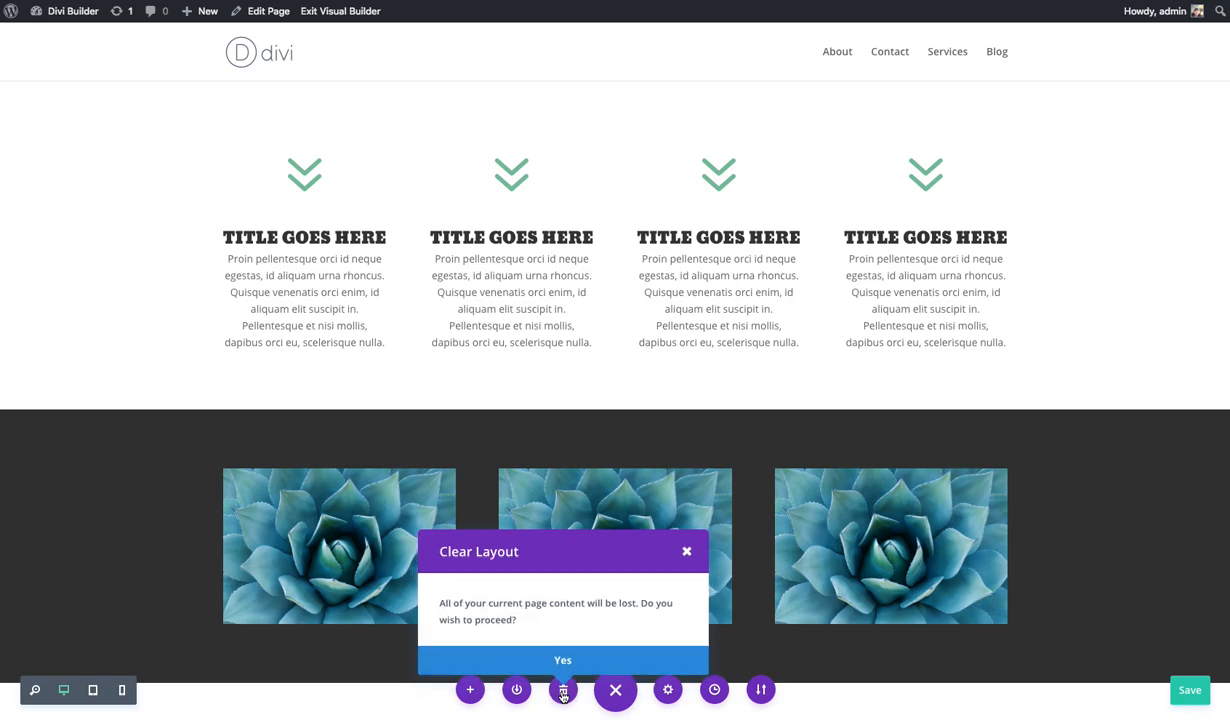
left_click(563, 659)
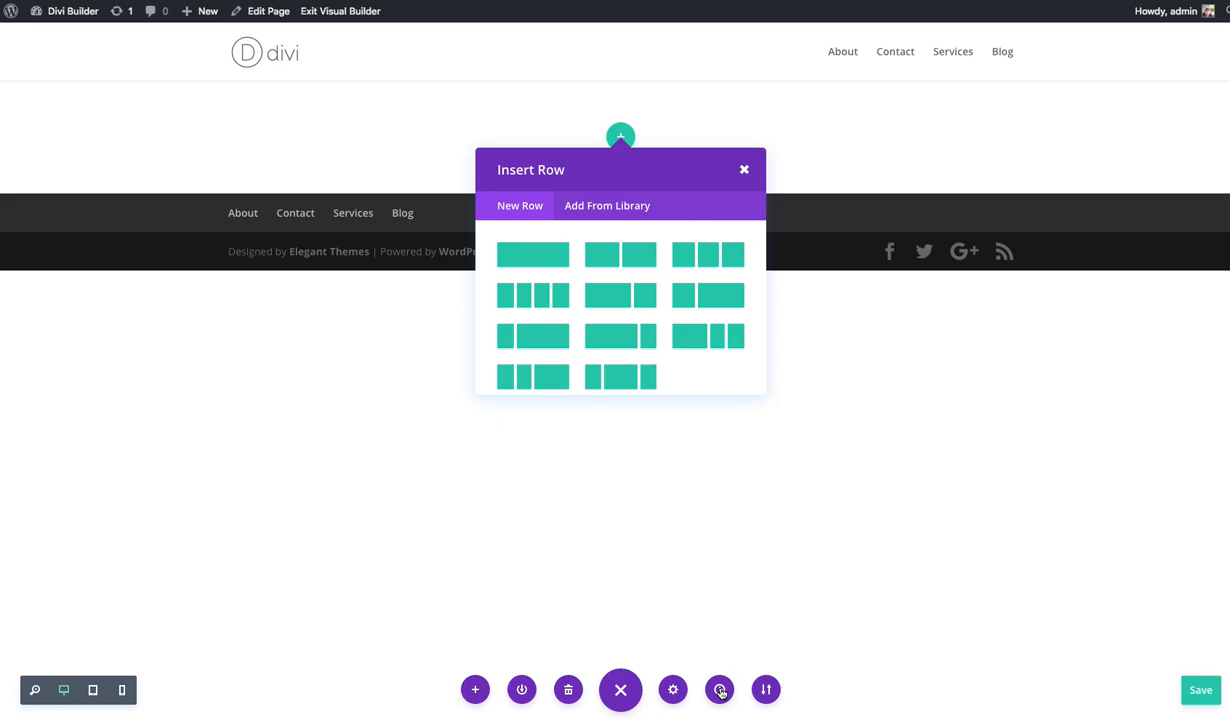
key("ctrl+z")
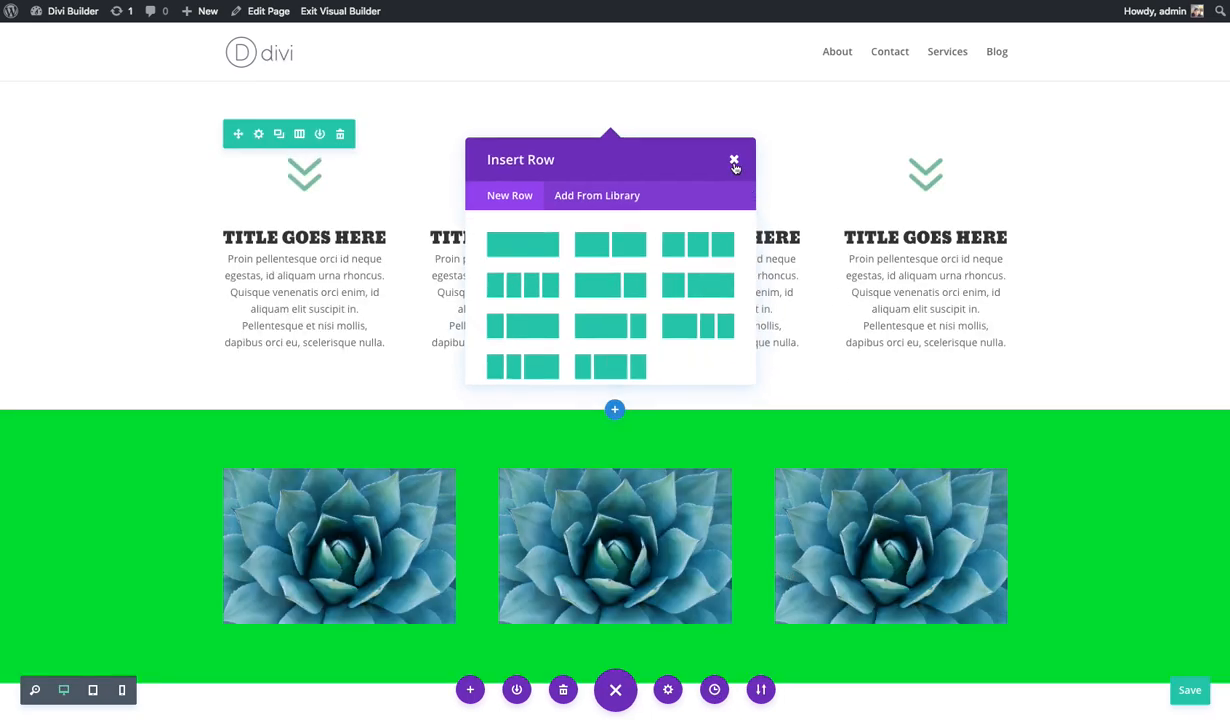
left_click(734, 163)
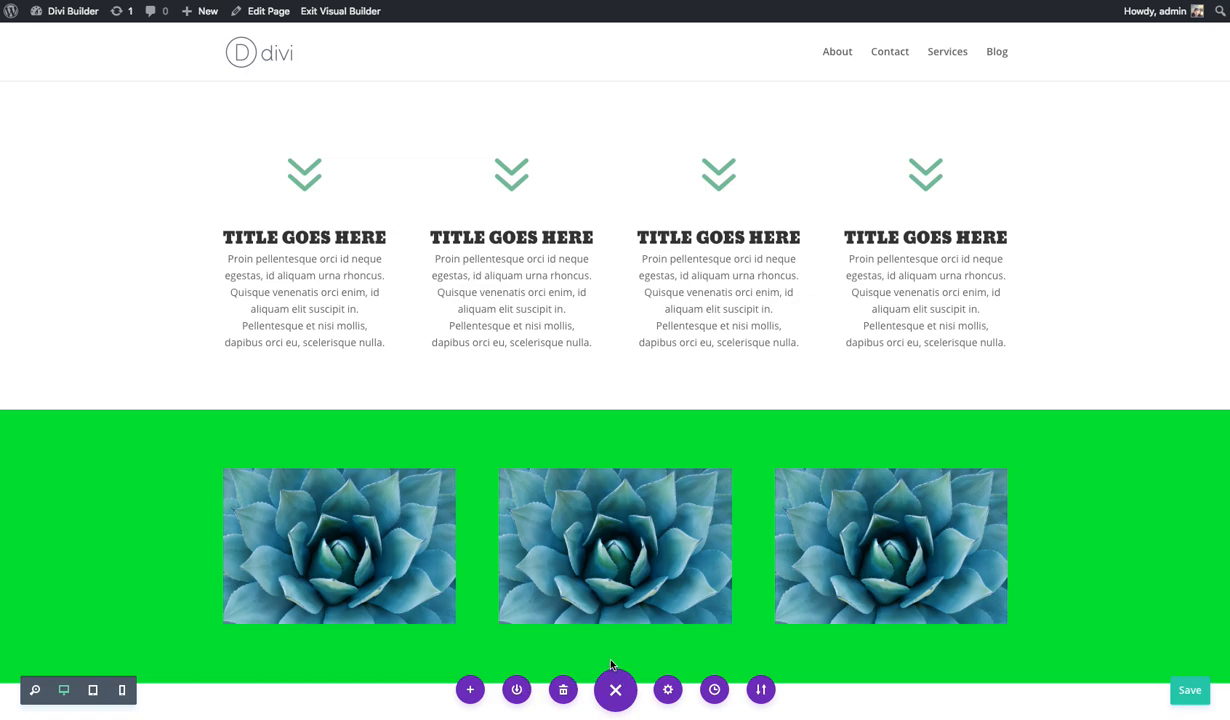
Step: Open and close the library layout loader, and collapse and re-expand the page settings bar
left_click(471, 692)
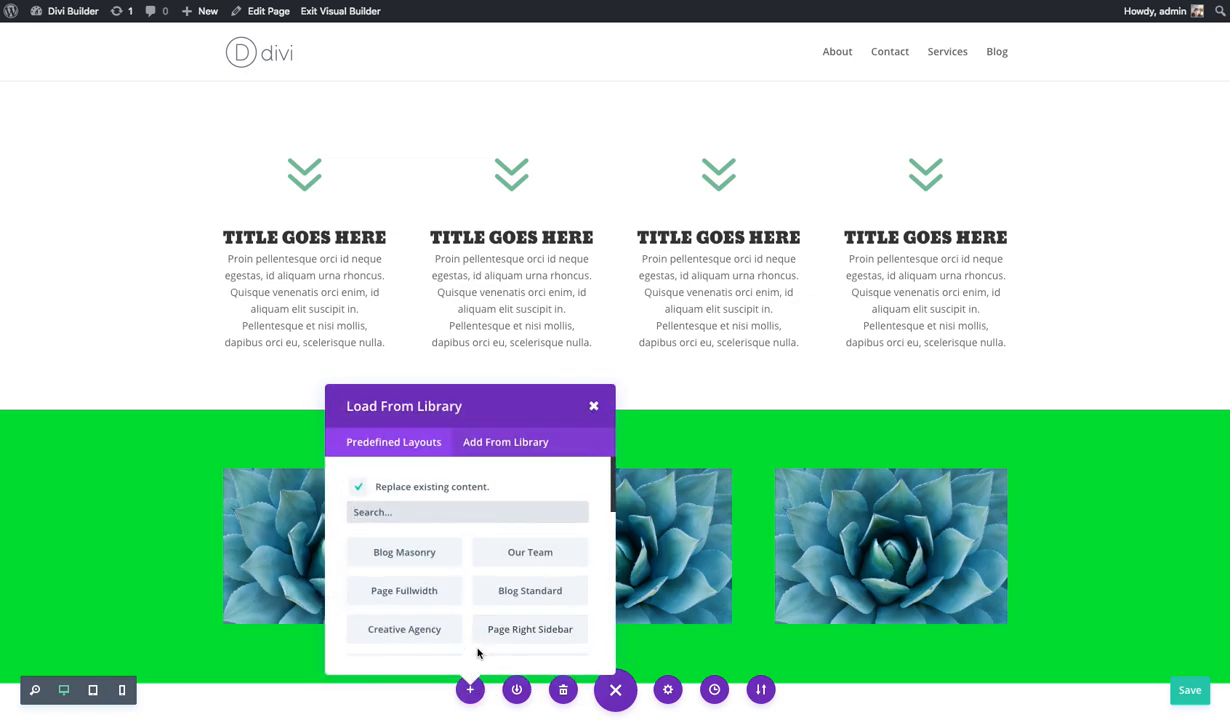
left_click(594, 408)
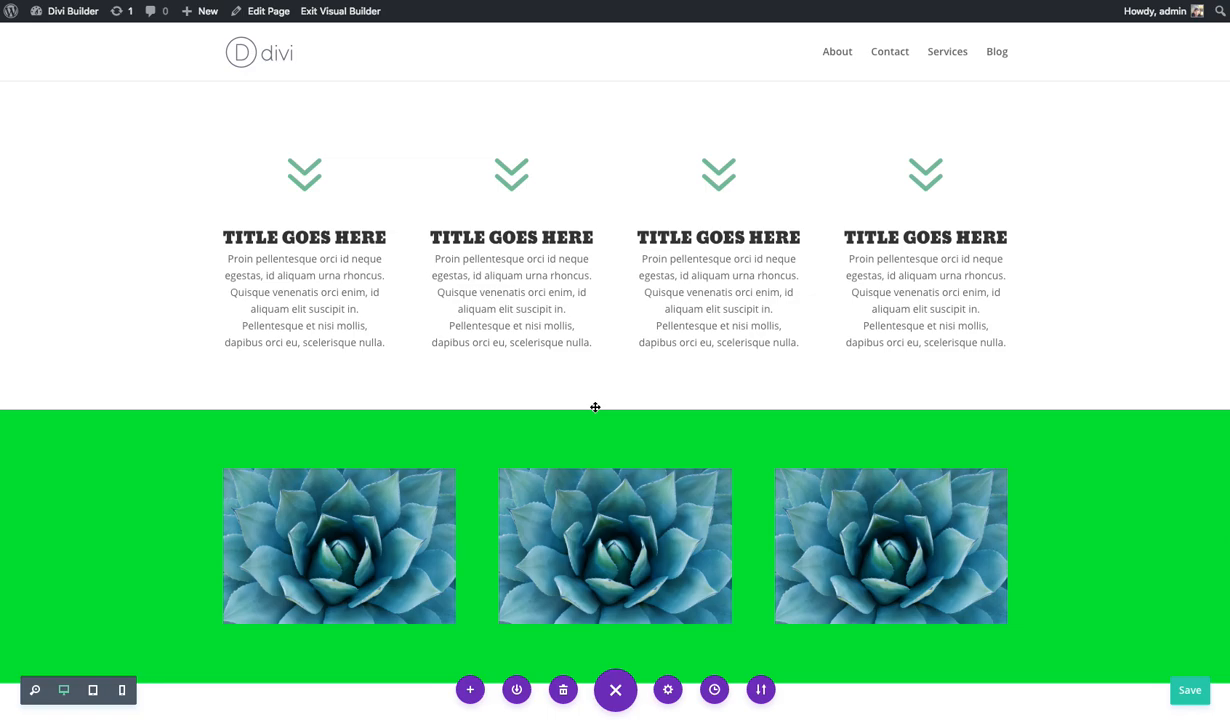
left_click(615, 690)
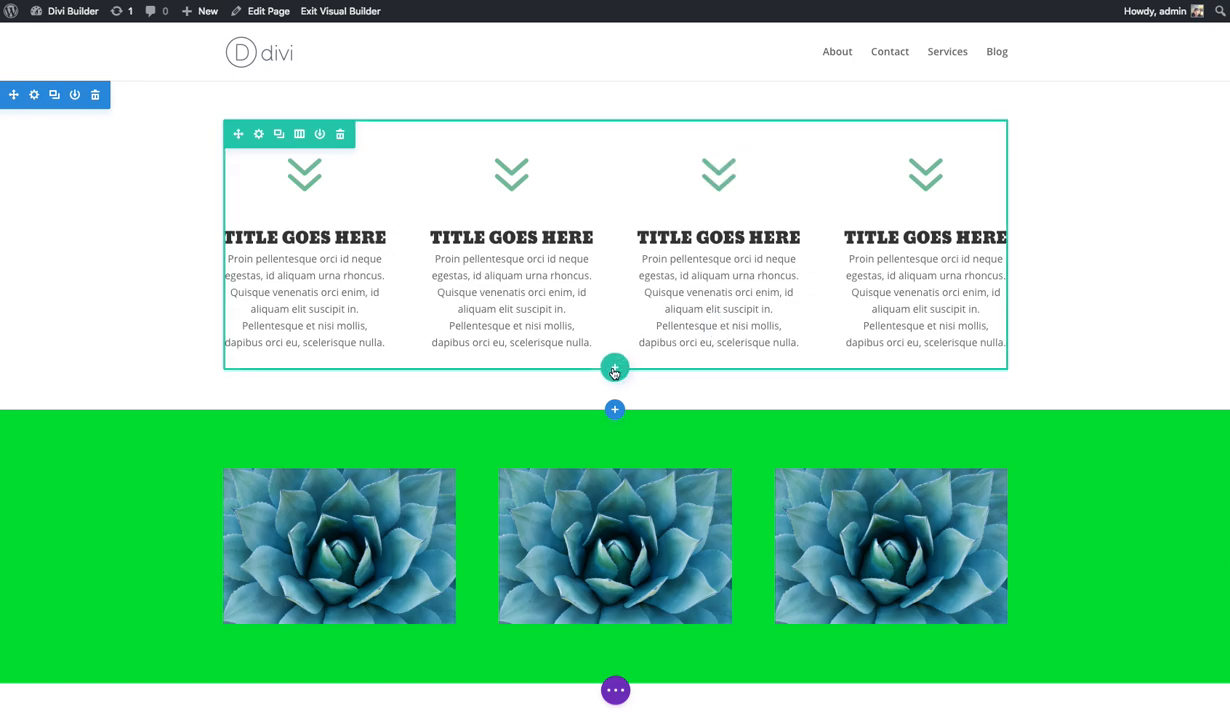
left_click(615, 690)
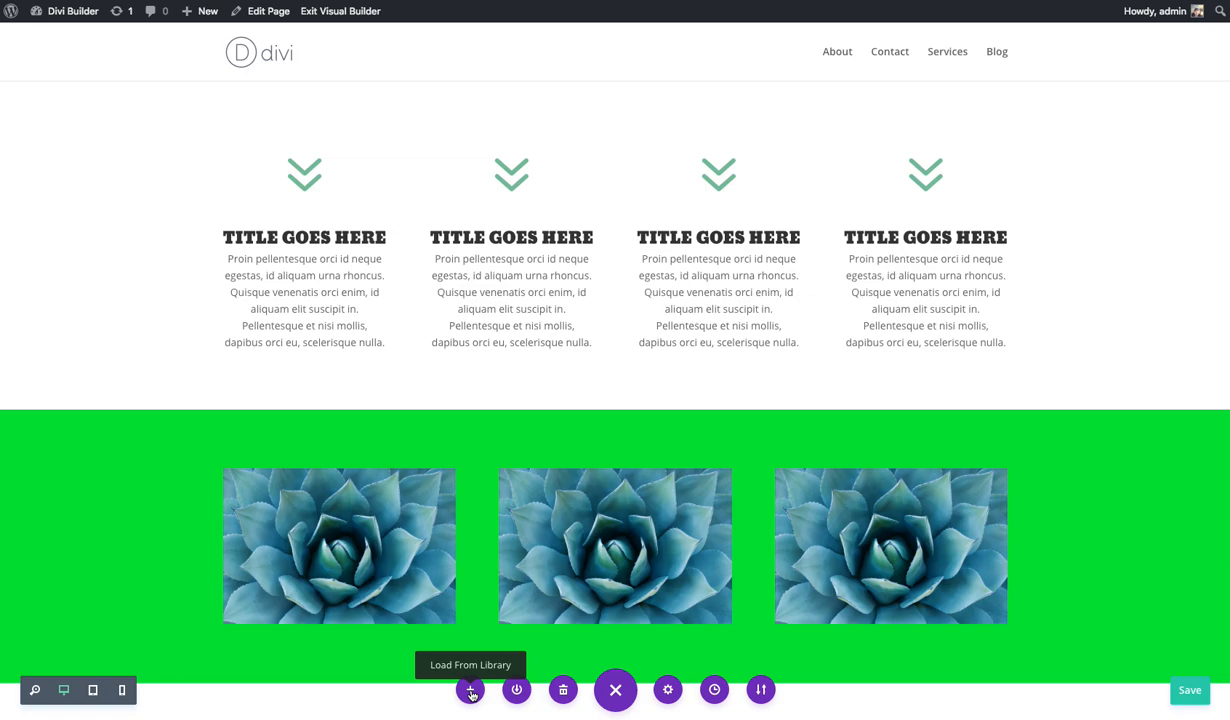
Step: Search the predefined library layouts for Homepage and load Homepage Extended, replacing the existing page content
left_click(471, 690)
scroll(612, 495, "down", 2)
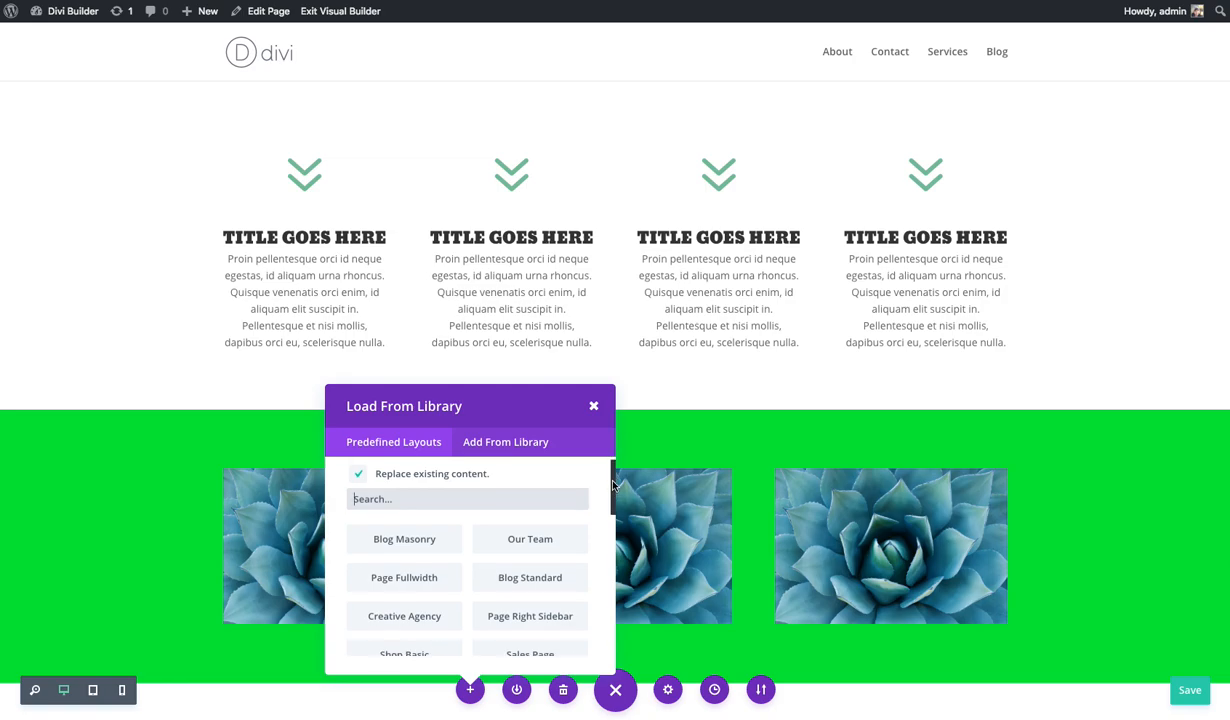
scroll(614, 477, "up", 2)
left_click_drag(614, 477, 591, 609)
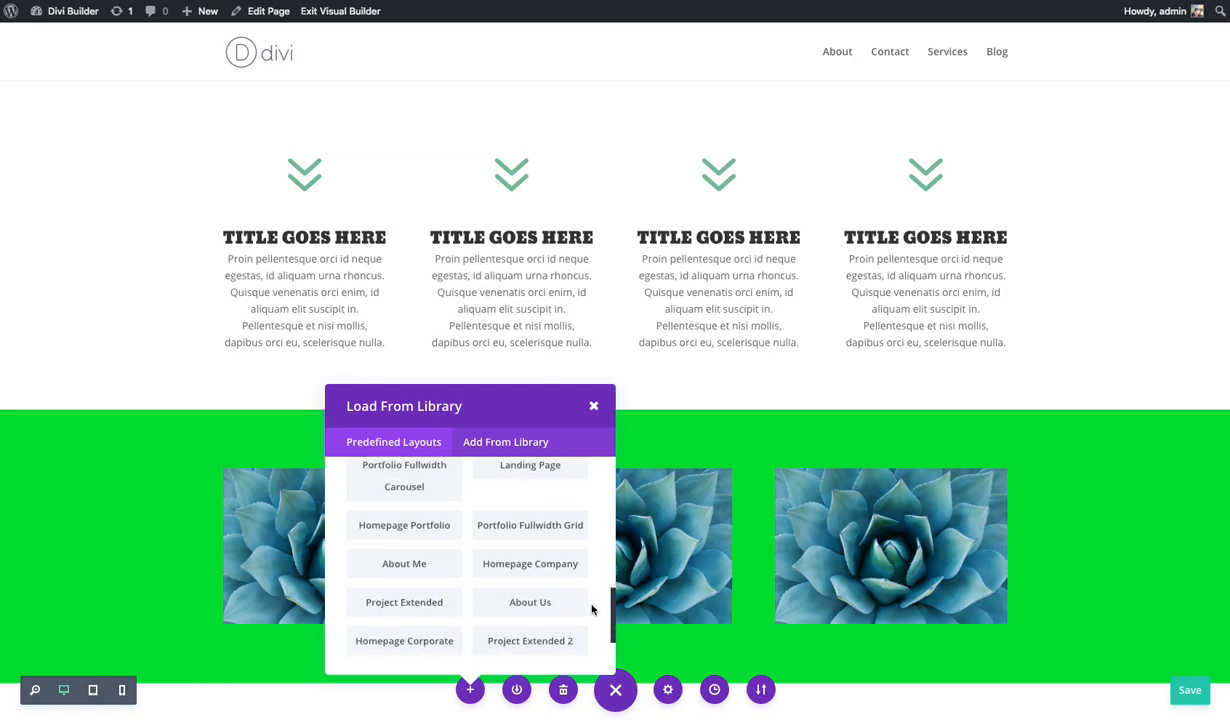
scroll(593, 525, "up", 10)
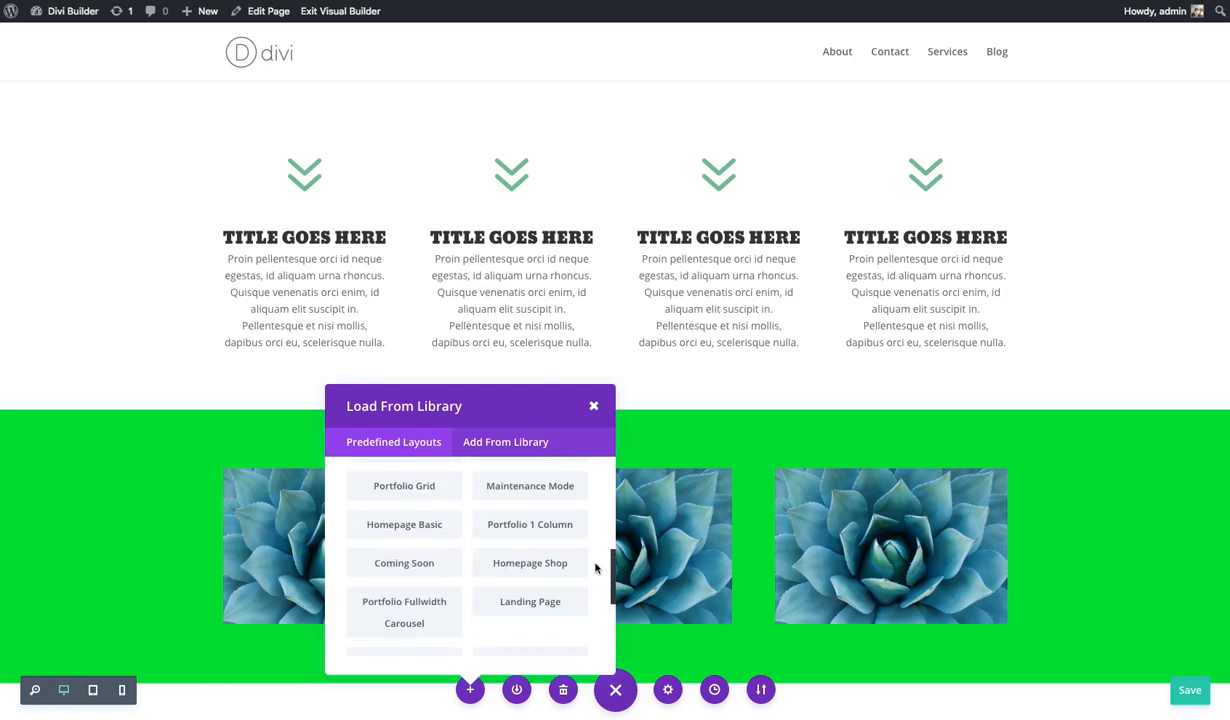
left_click_drag(612, 460, 594, 482)
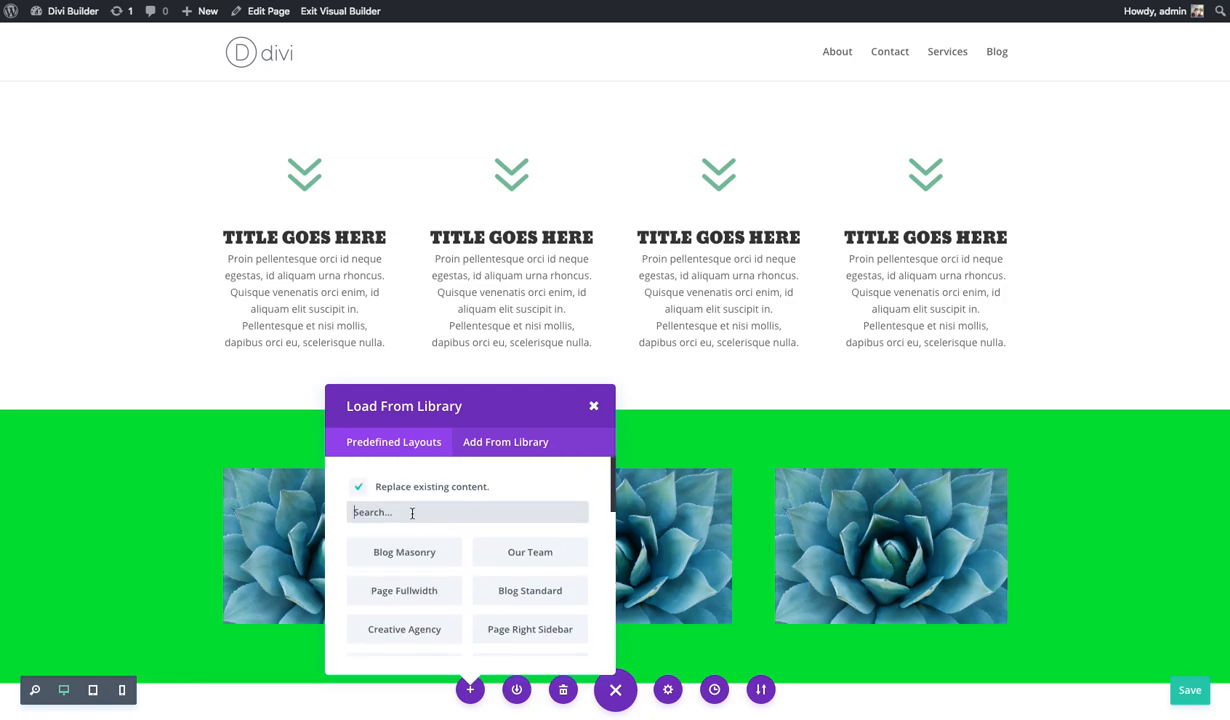
type("Homepage")
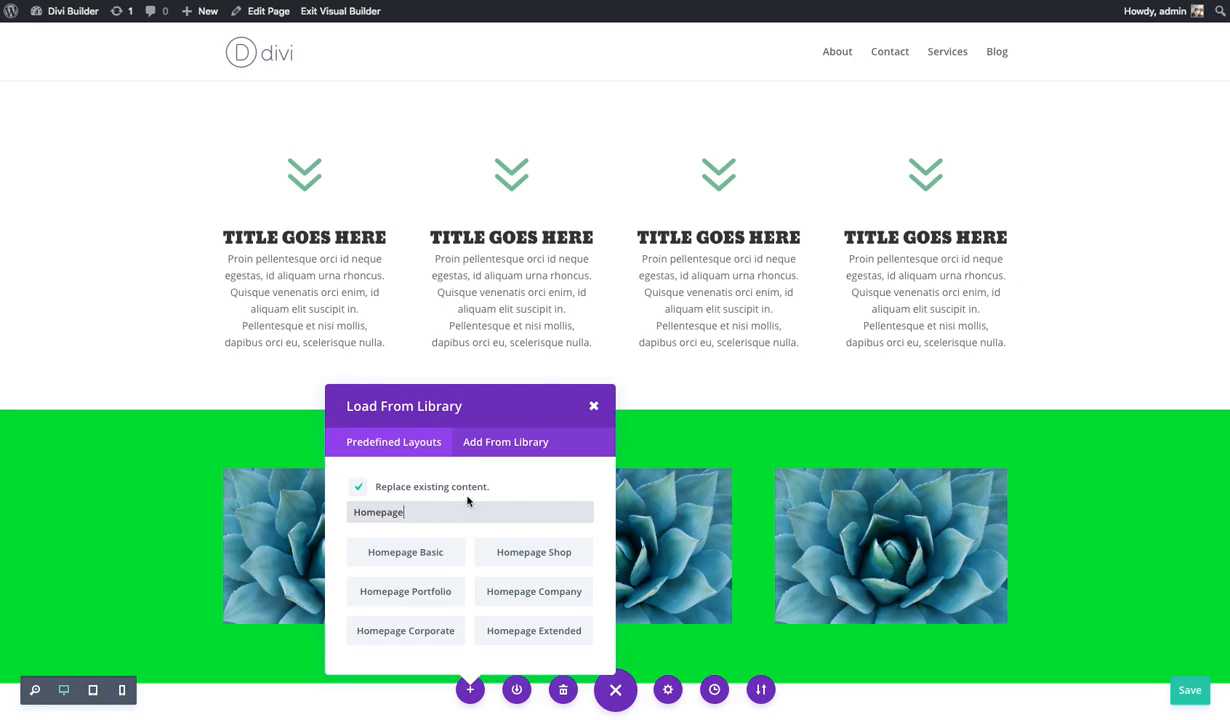
left_click(524, 622)
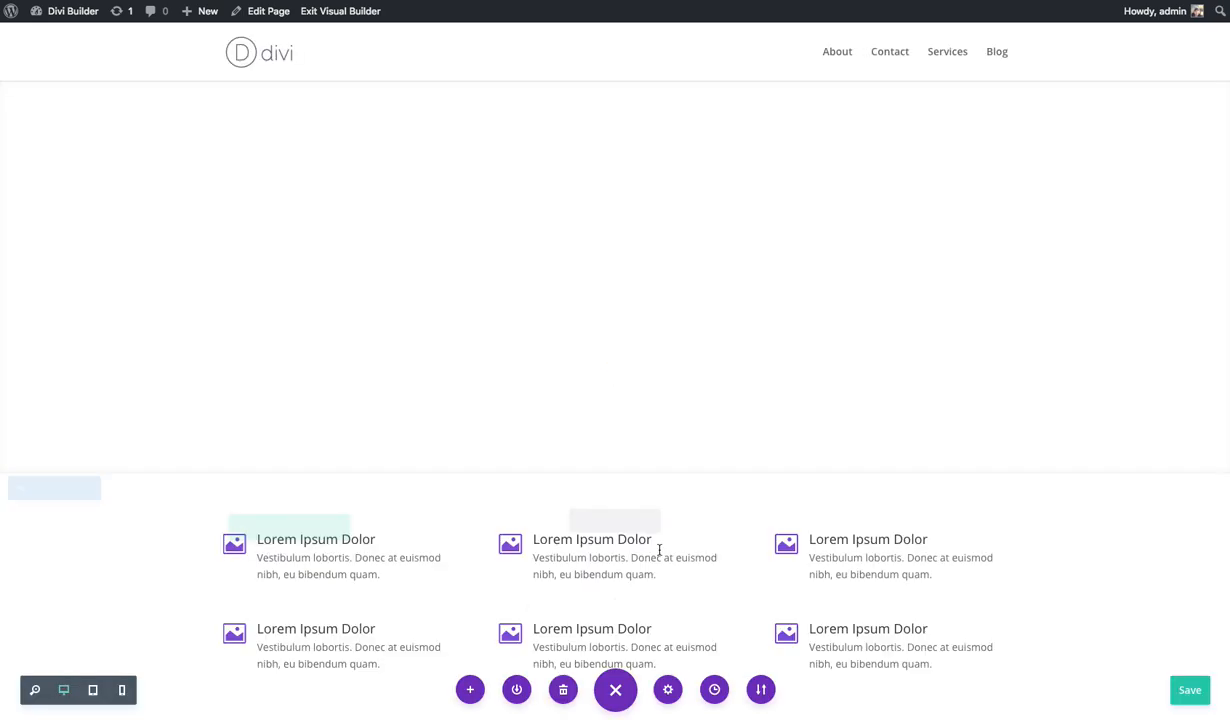
Step: Look through the loaded layout and replace the body text of the second row's middle blurb with asdfadsfasdfadsf
scroll(890, 342, "down", 5)
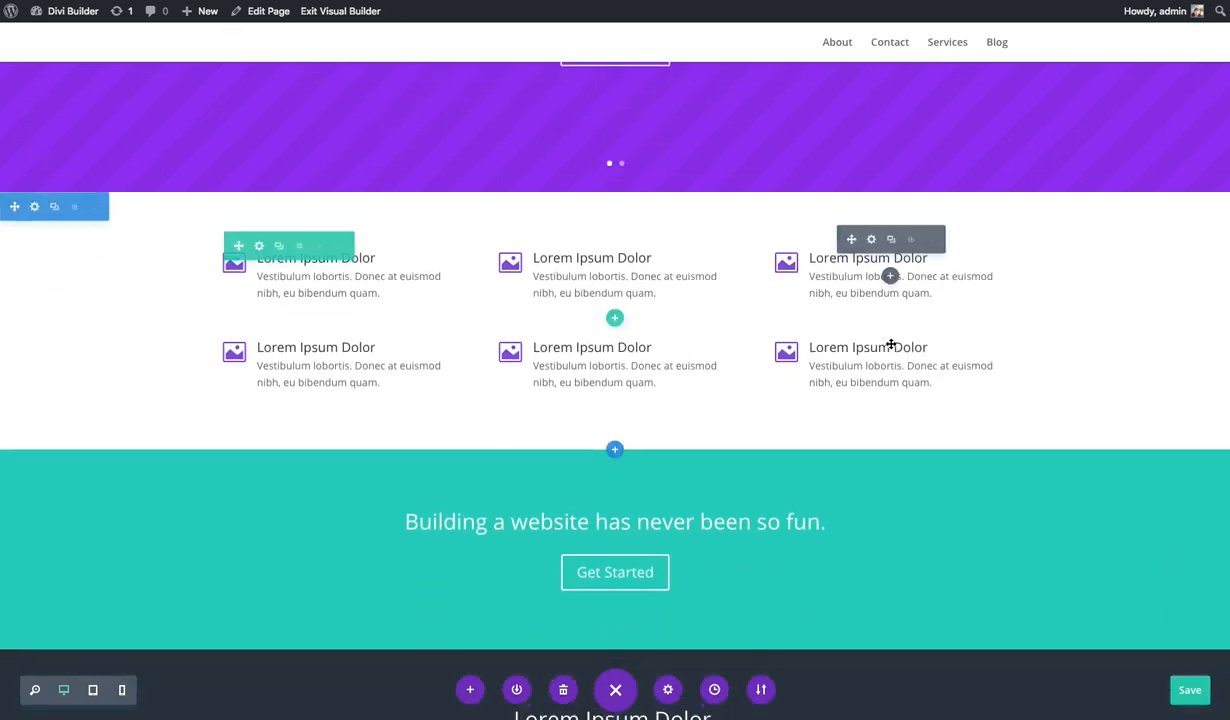
scroll(885, 370, "down", 15)
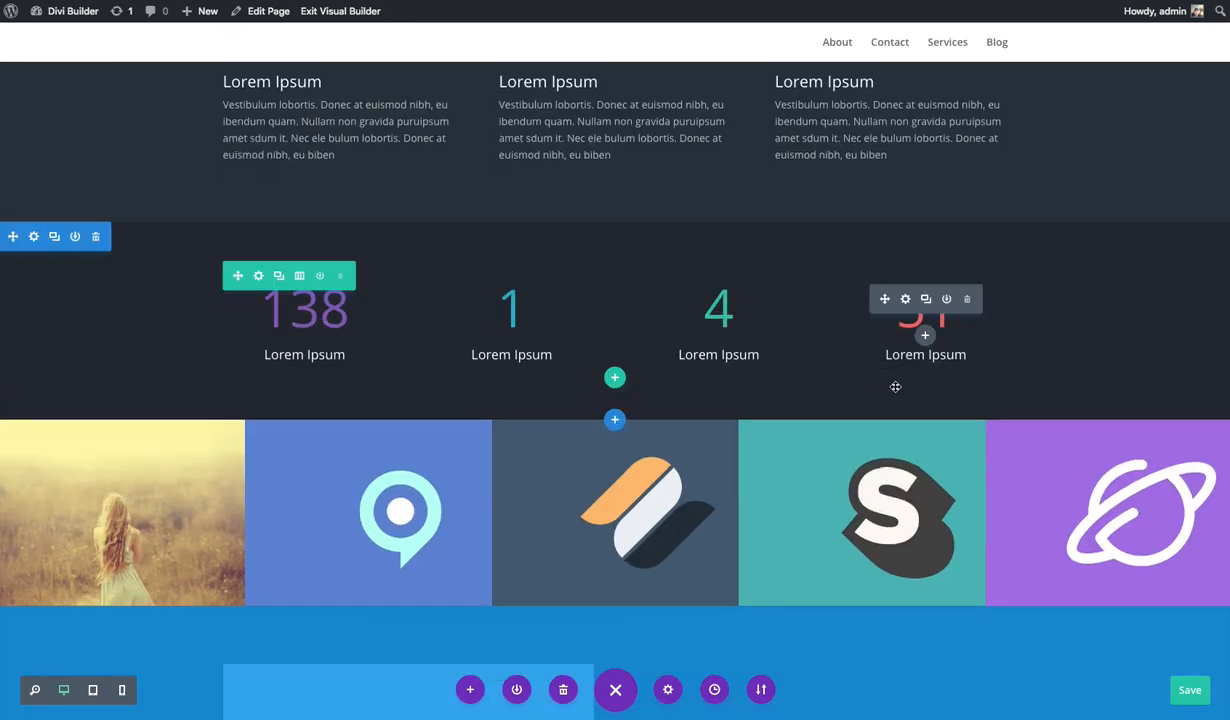
scroll(874, 401, "up", 15)
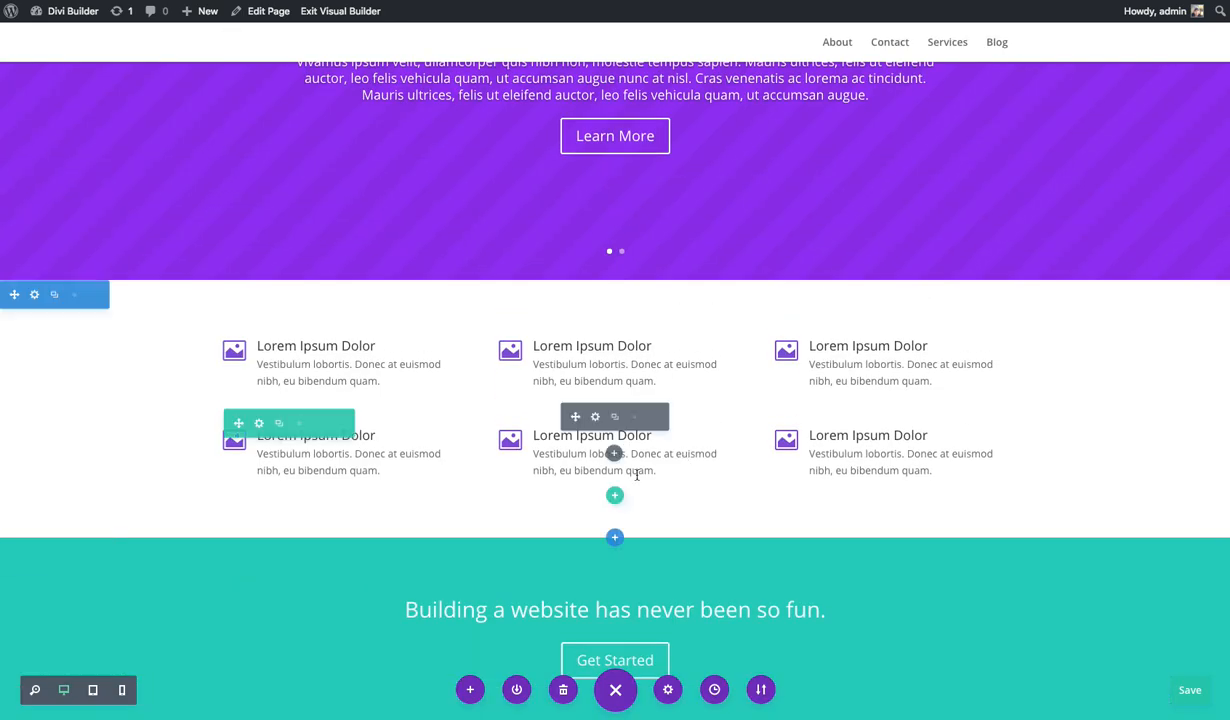
triple_click(548, 473)
type("asdfadsfasdfadsf")
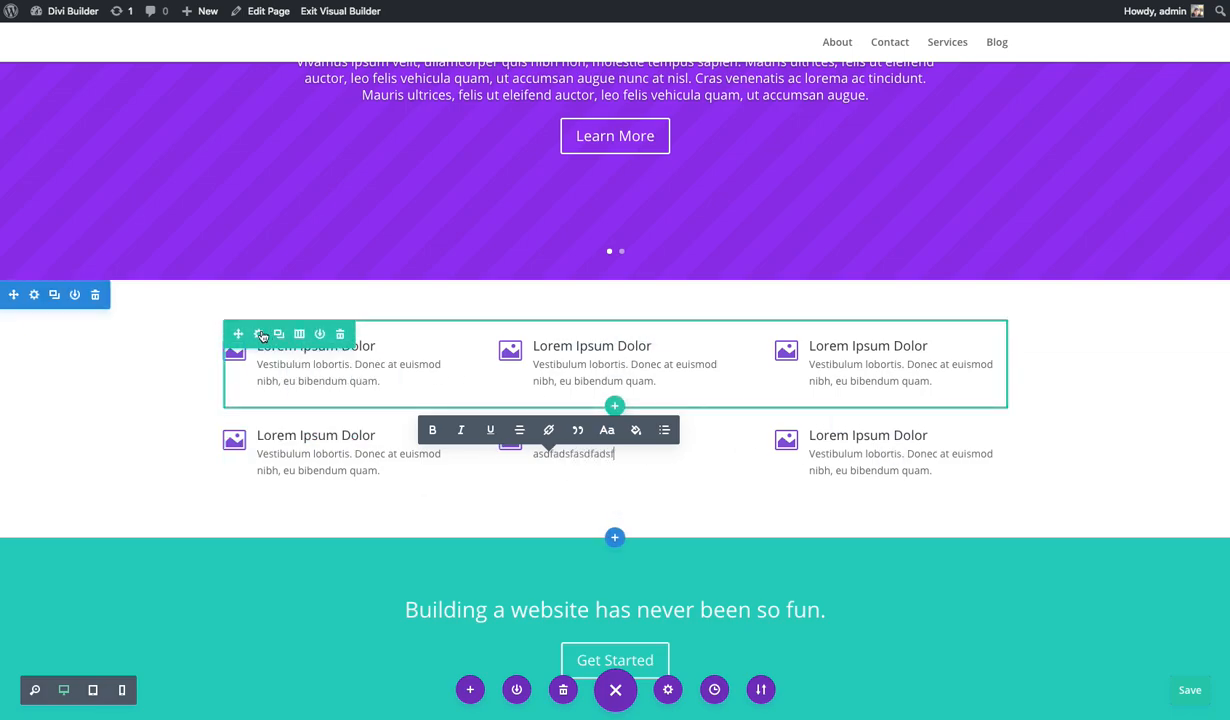
Step: Open the purple header section's settings, reposition the settings window and close it without changing any option
scroll(311, 323, "up", 3)
left_click(33, 97)
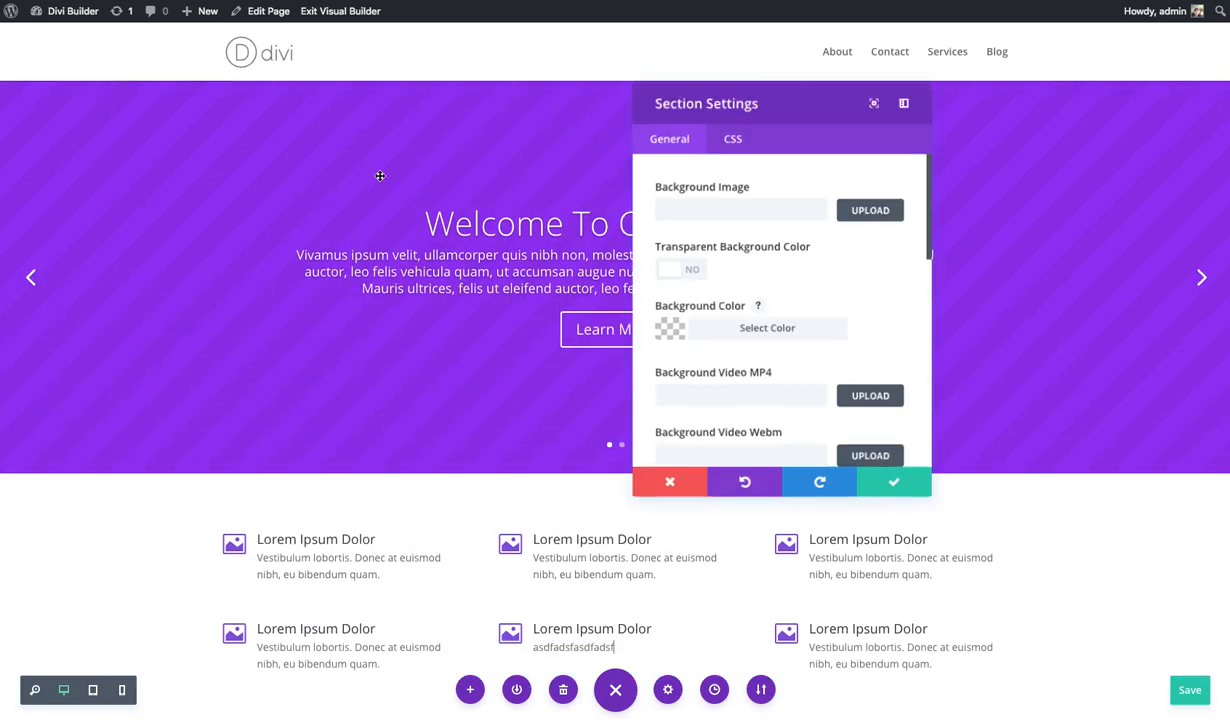
left_click_drag(774, 126, 488, 147)
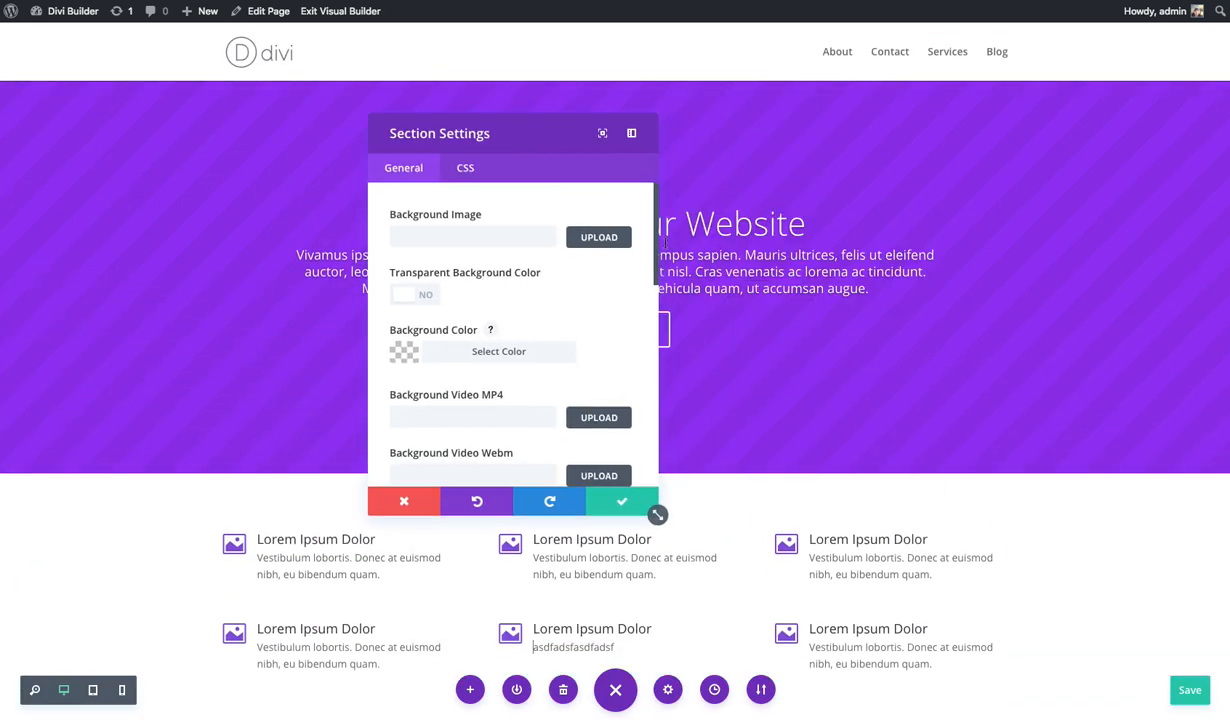
left_click(616, 499)
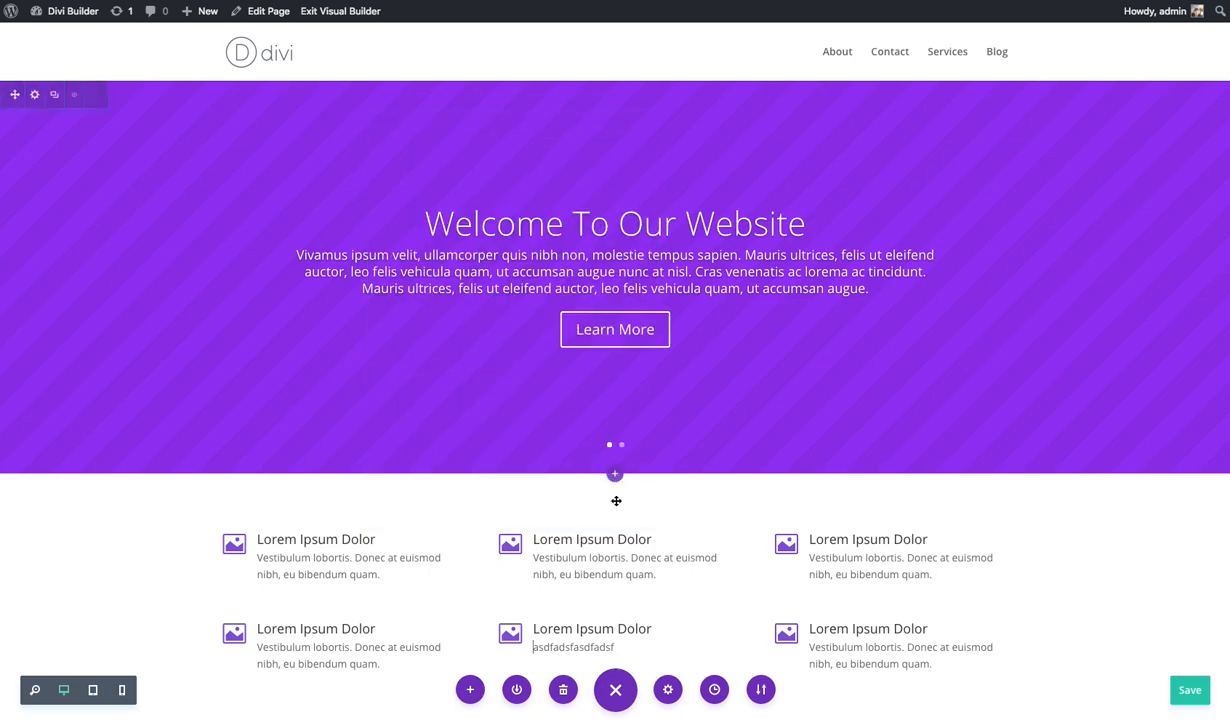
Step: Undo the blurb text edit and the Homepage Extended layout load through the editing history, and close the history
left_click(716, 692)
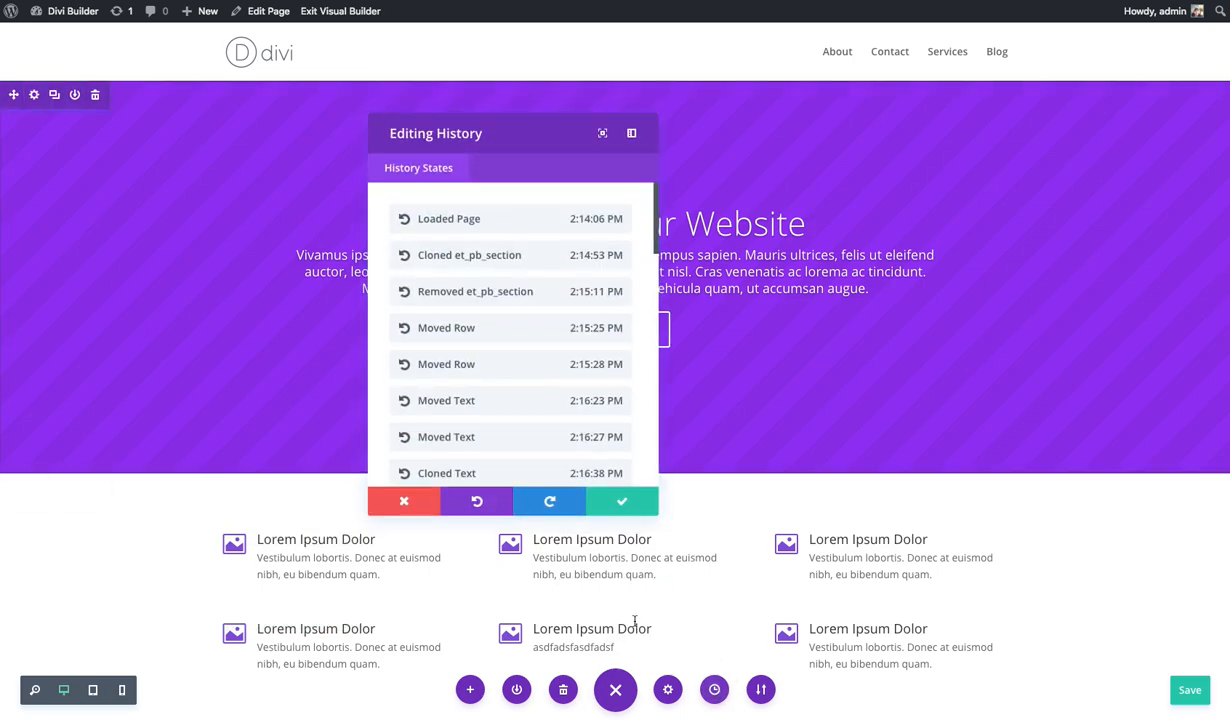
left_click(486, 511)
left_click(480, 508)
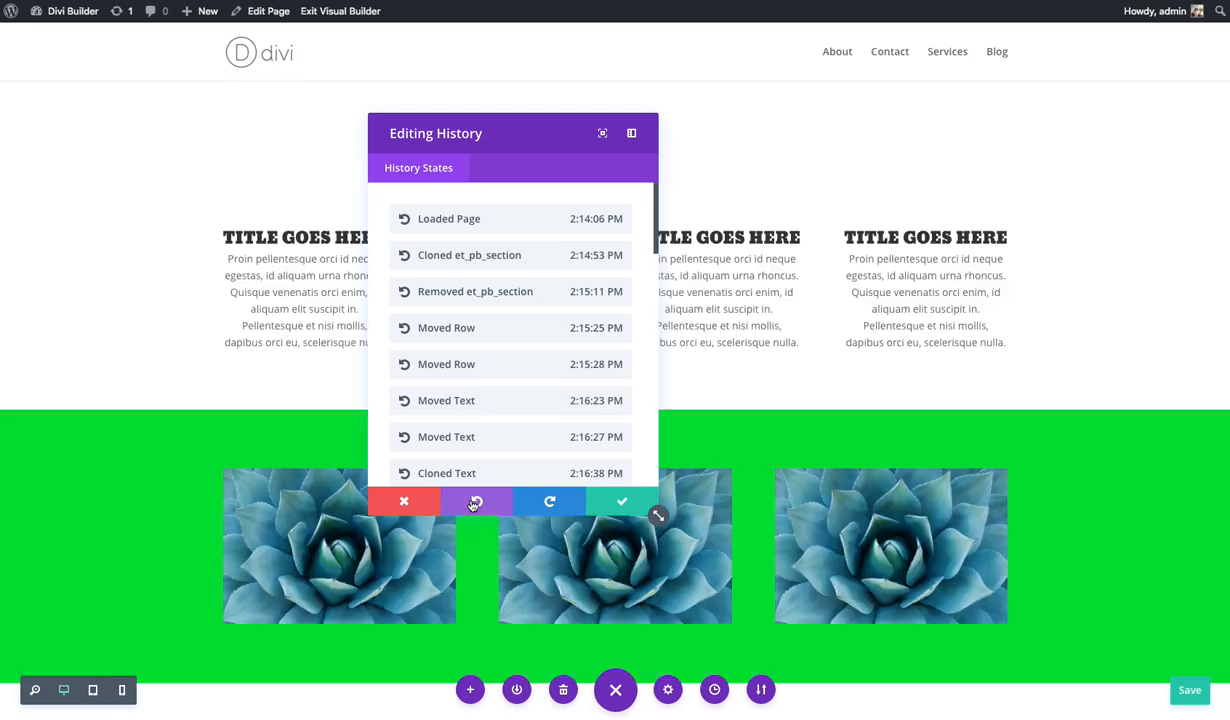
left_click(621, 503)
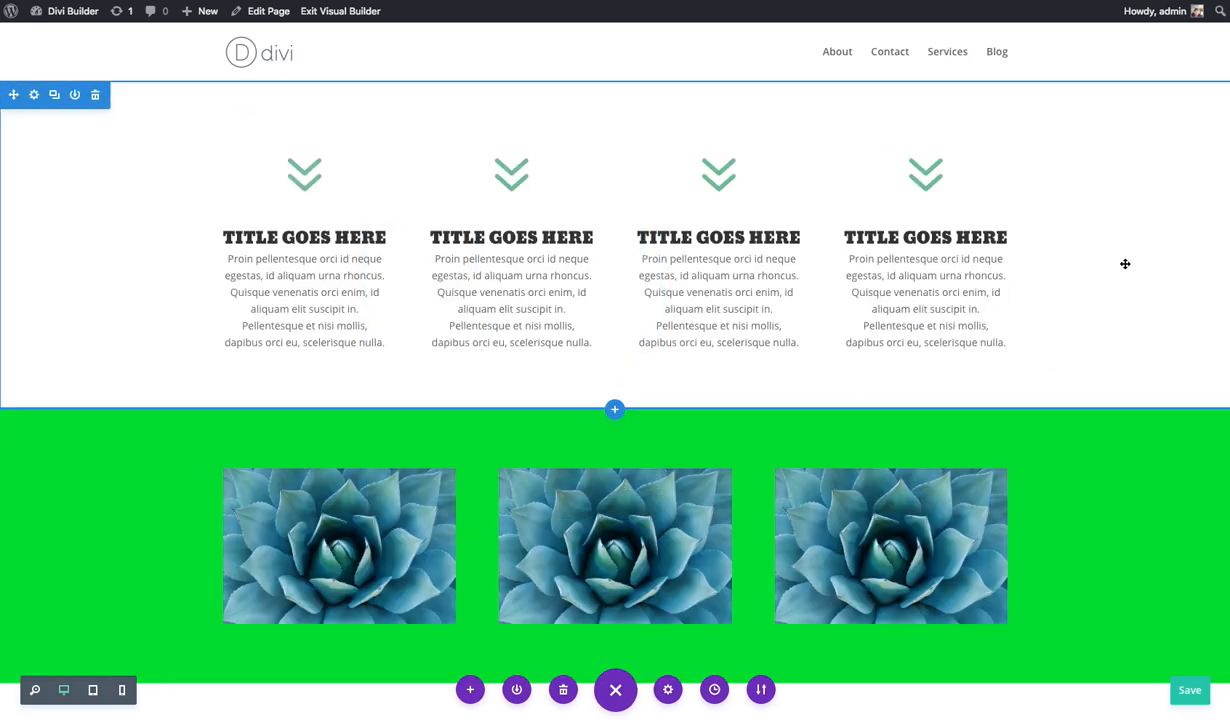
Step: Review the page, open the saved layouts available to add from the library, and close the library
scroll(1100, 320, "down", 6)
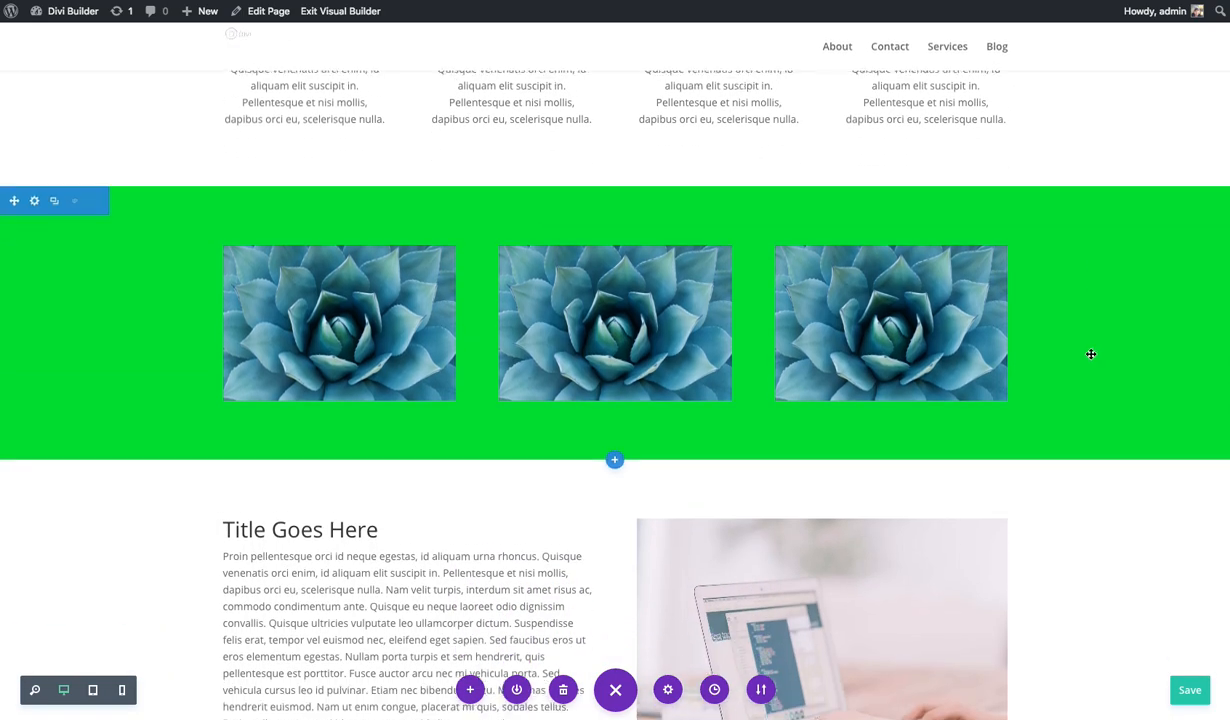
scroll(1090, 350, "up", 6)
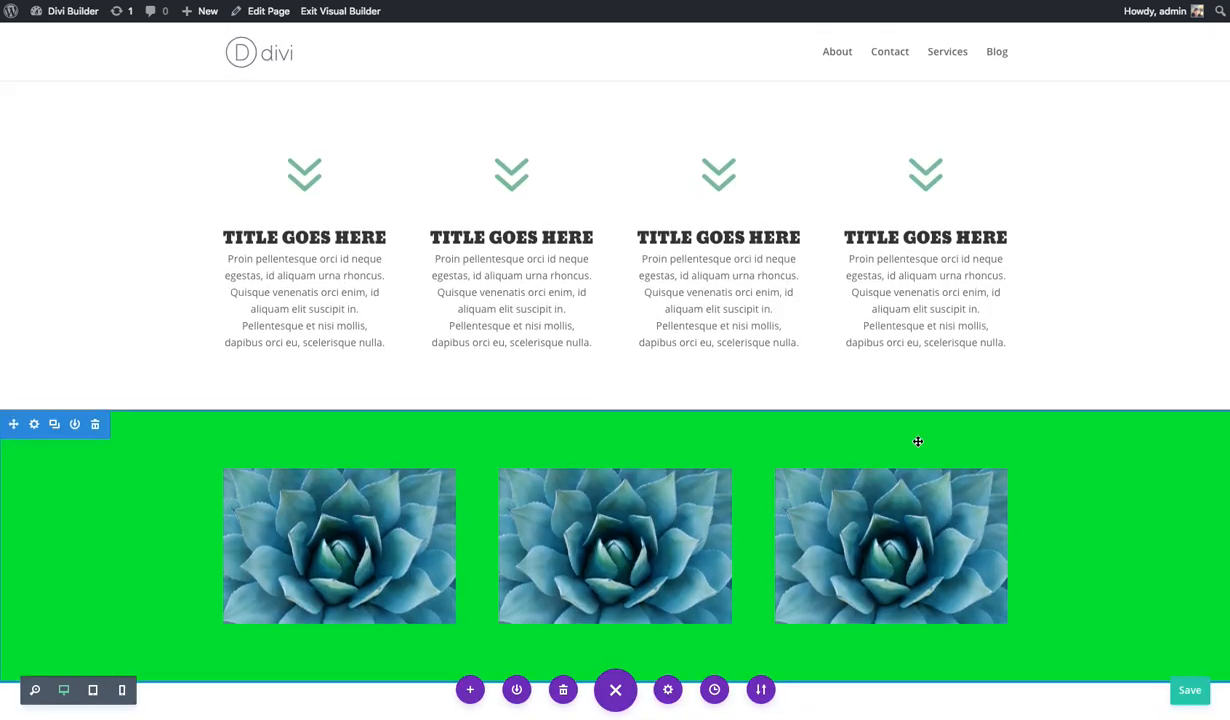
left_click(470, 690)
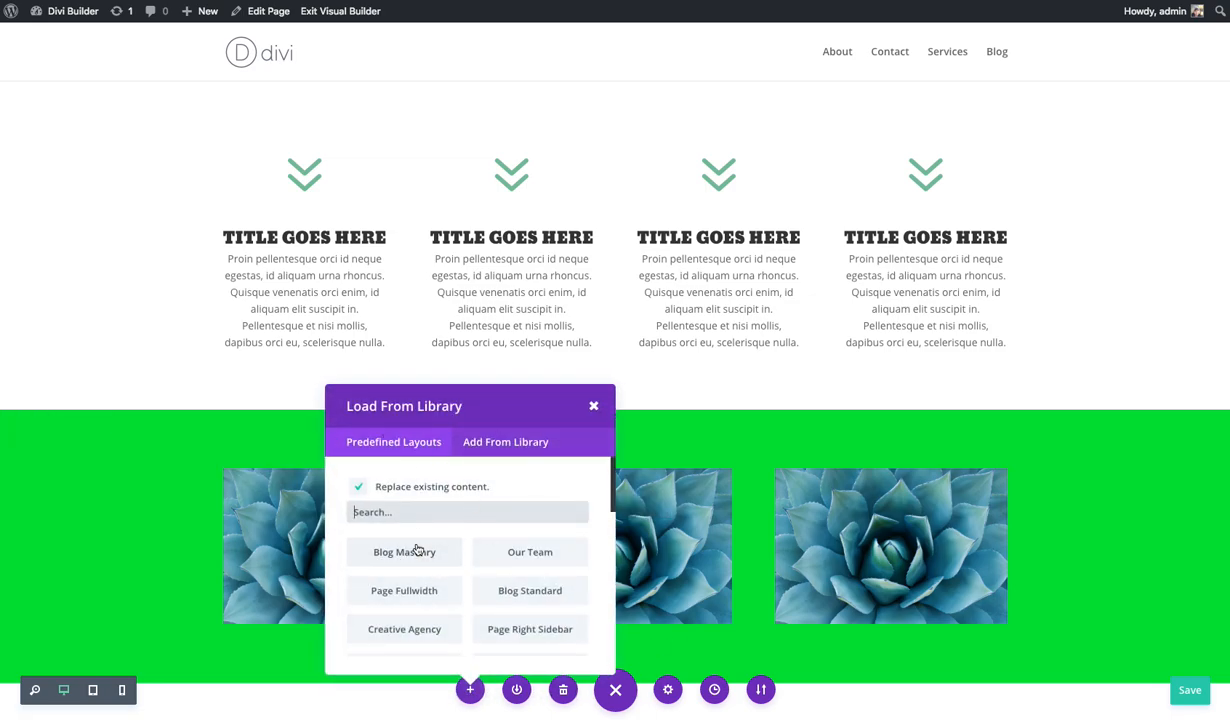
left_click(484, 436)
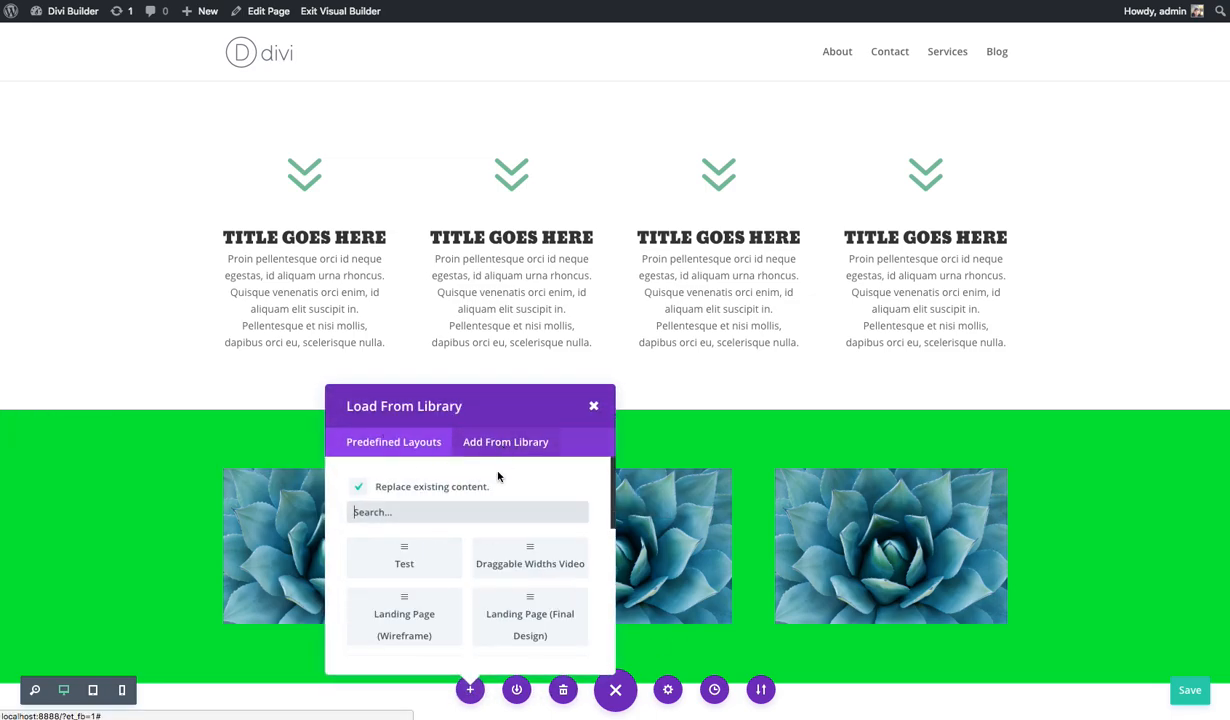
left_click(596, 406)
Step: Save the current page to the Divi Library with the template name Demo Layout Example
left_click(516, 690)
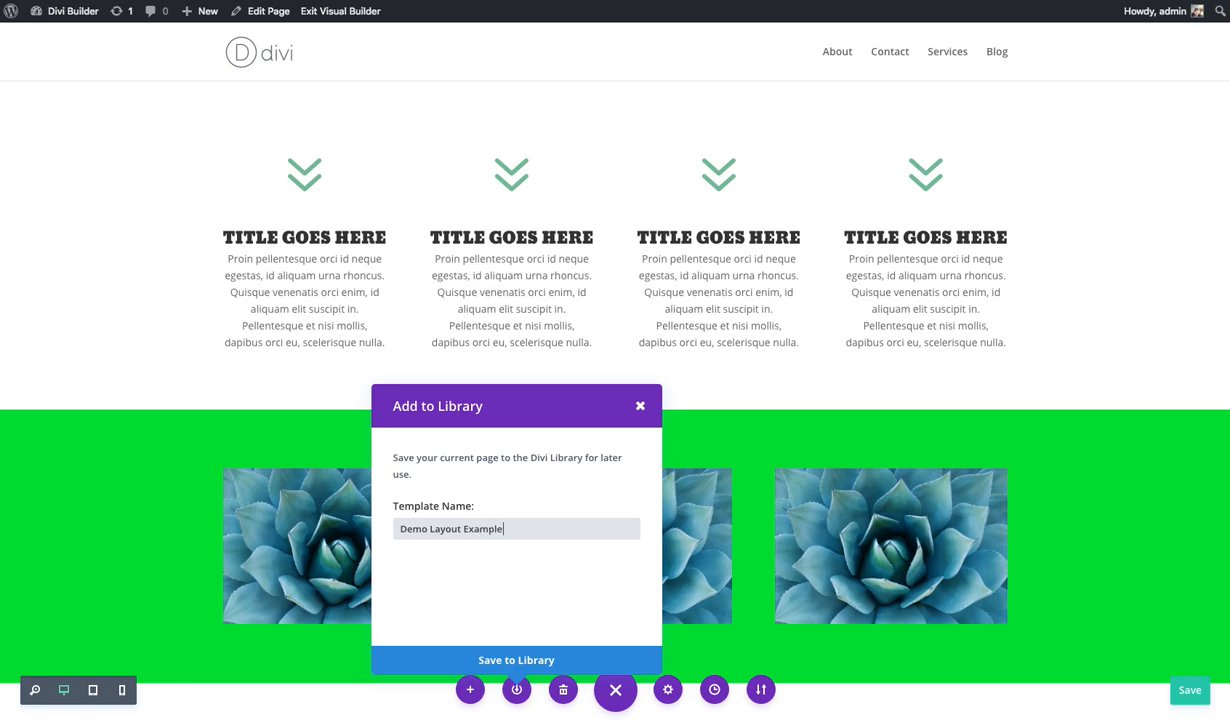
left_click(512, 658)
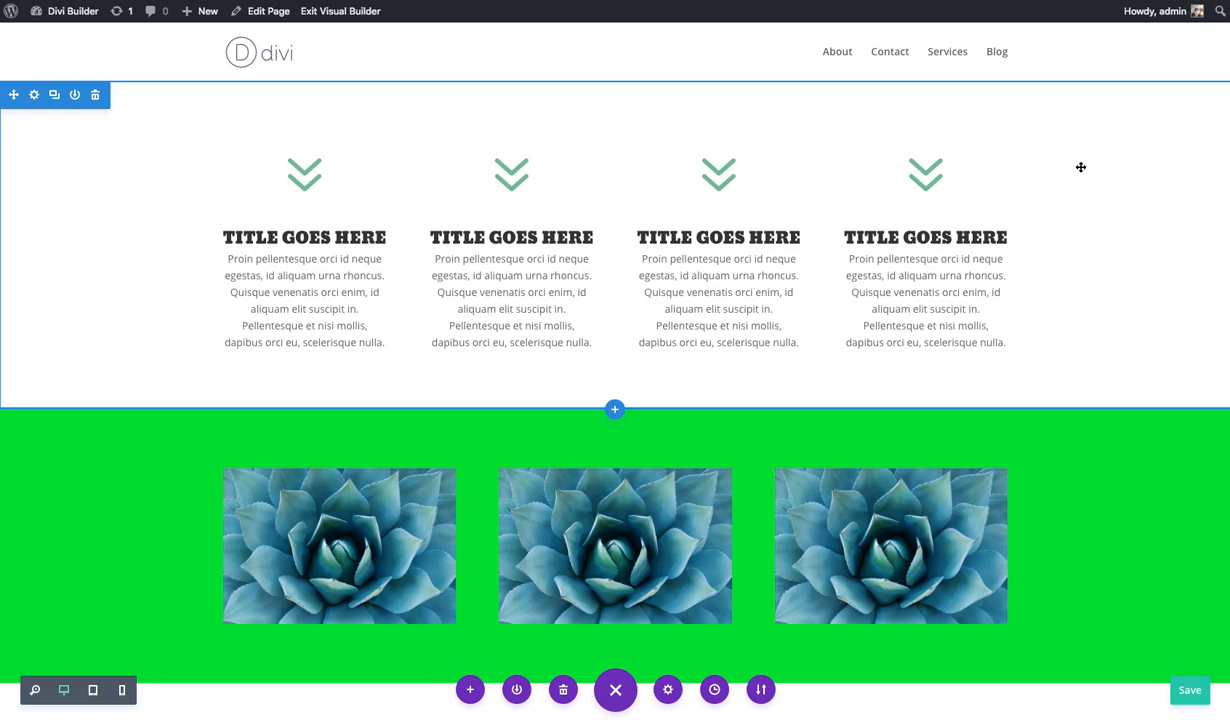
Step: Leave the visual builder for the WordPress dashboard, discarding unsaved changes, and start a new page
mouse_move(62, 17)
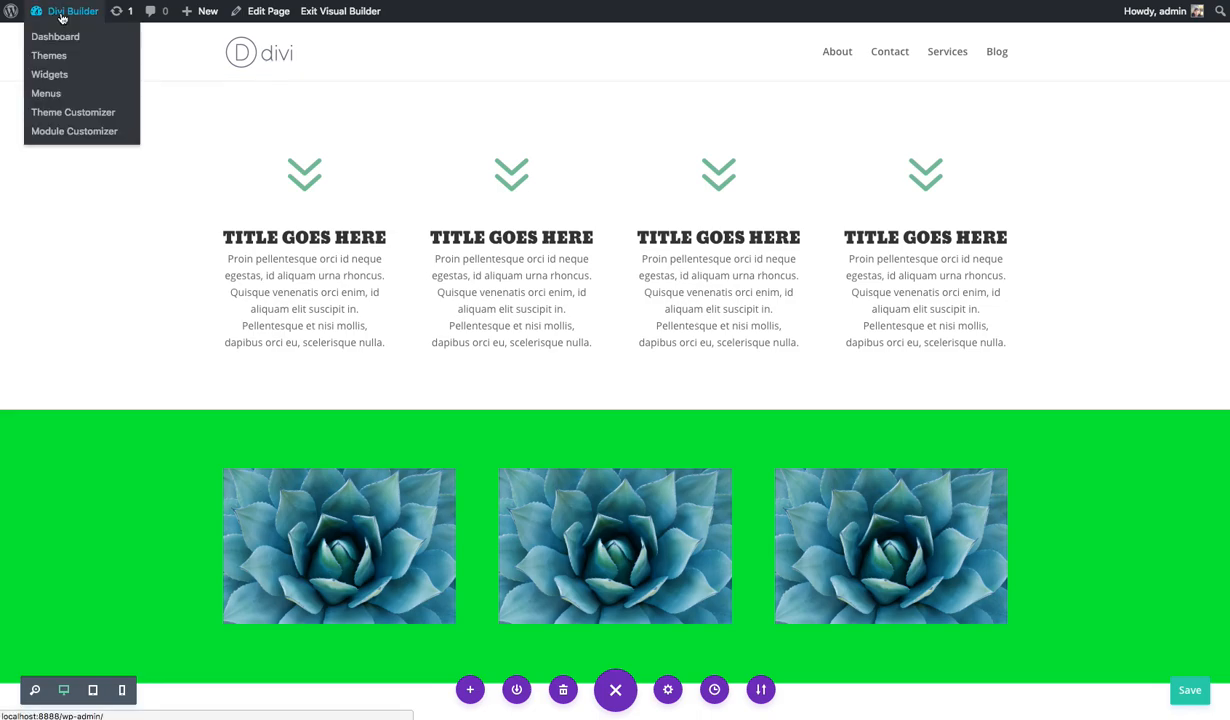
left_click(62, 16)
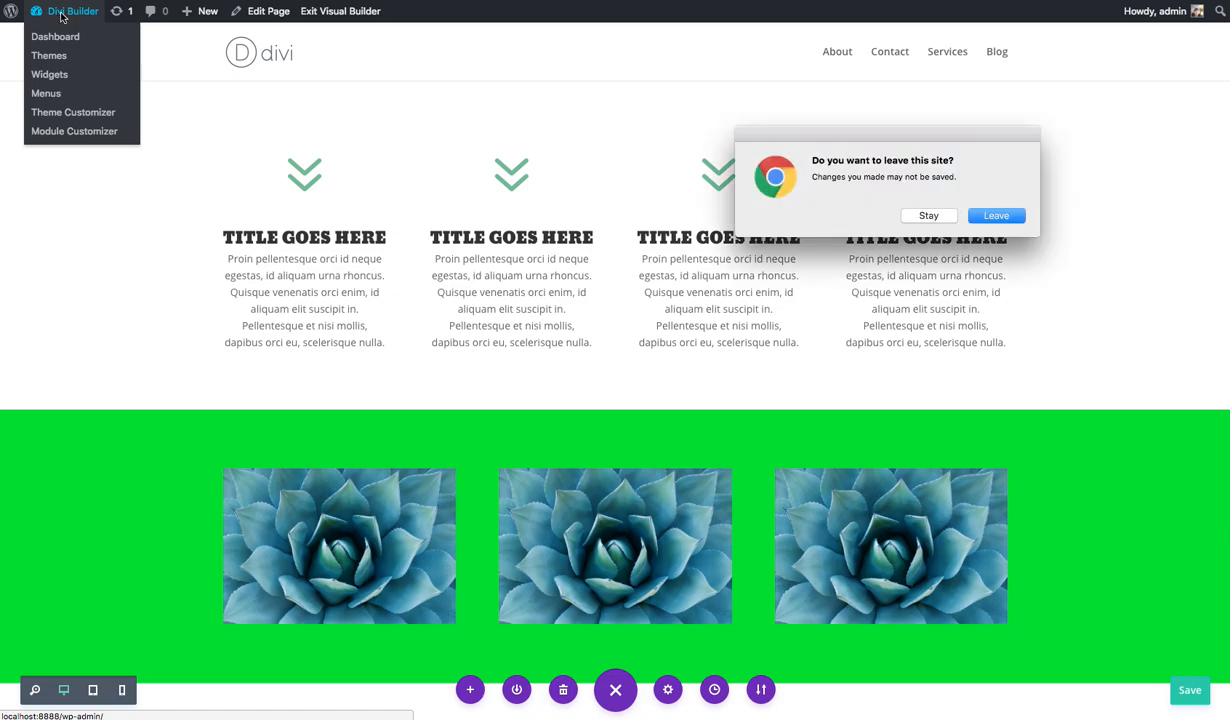
left_click(991, 214)
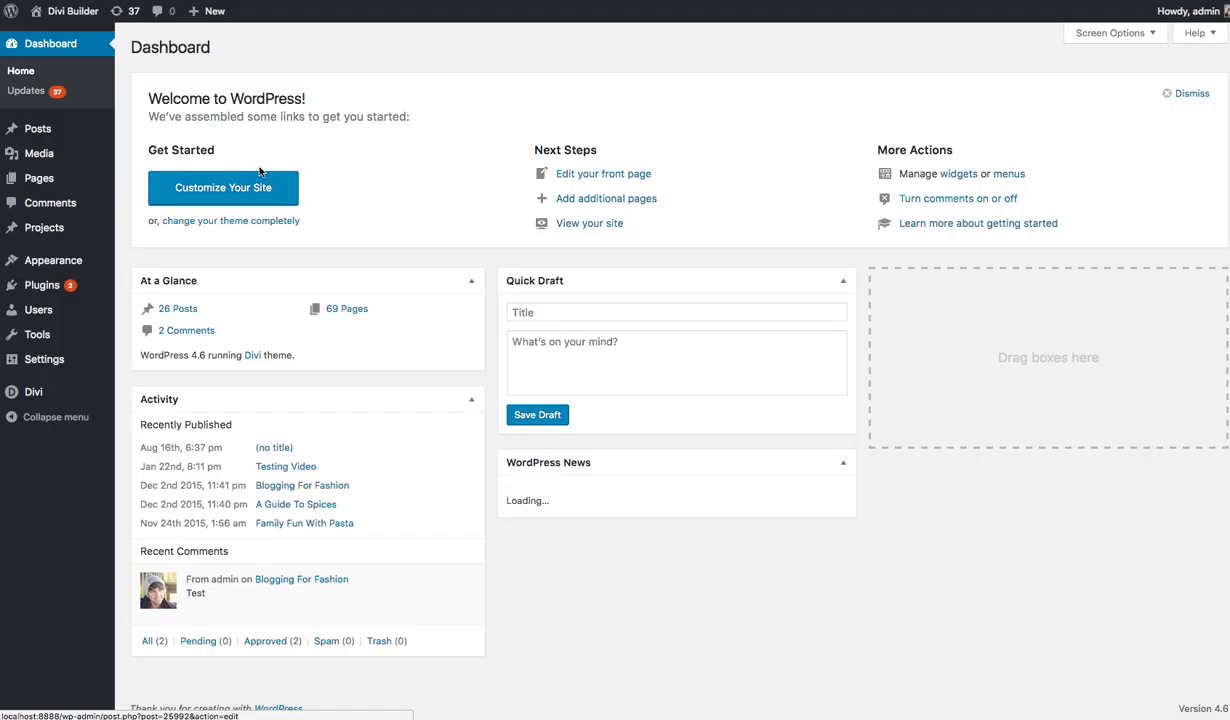
left_click(103, 172)
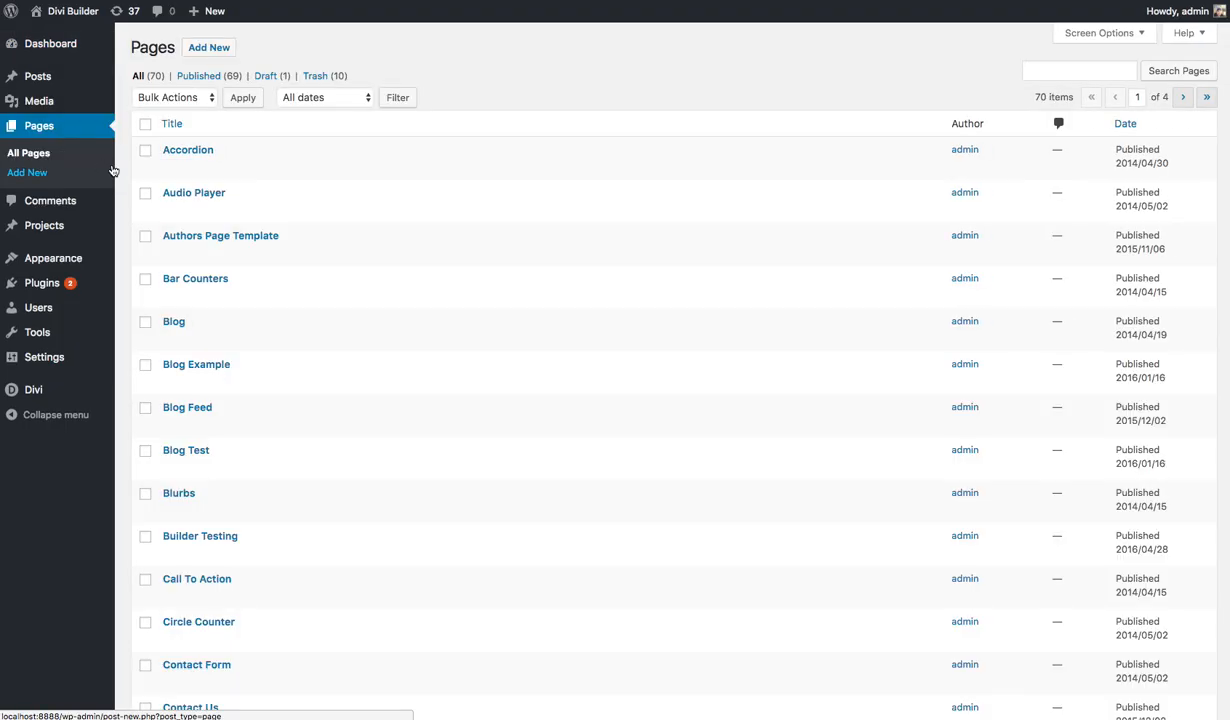
left_click(219, 48)
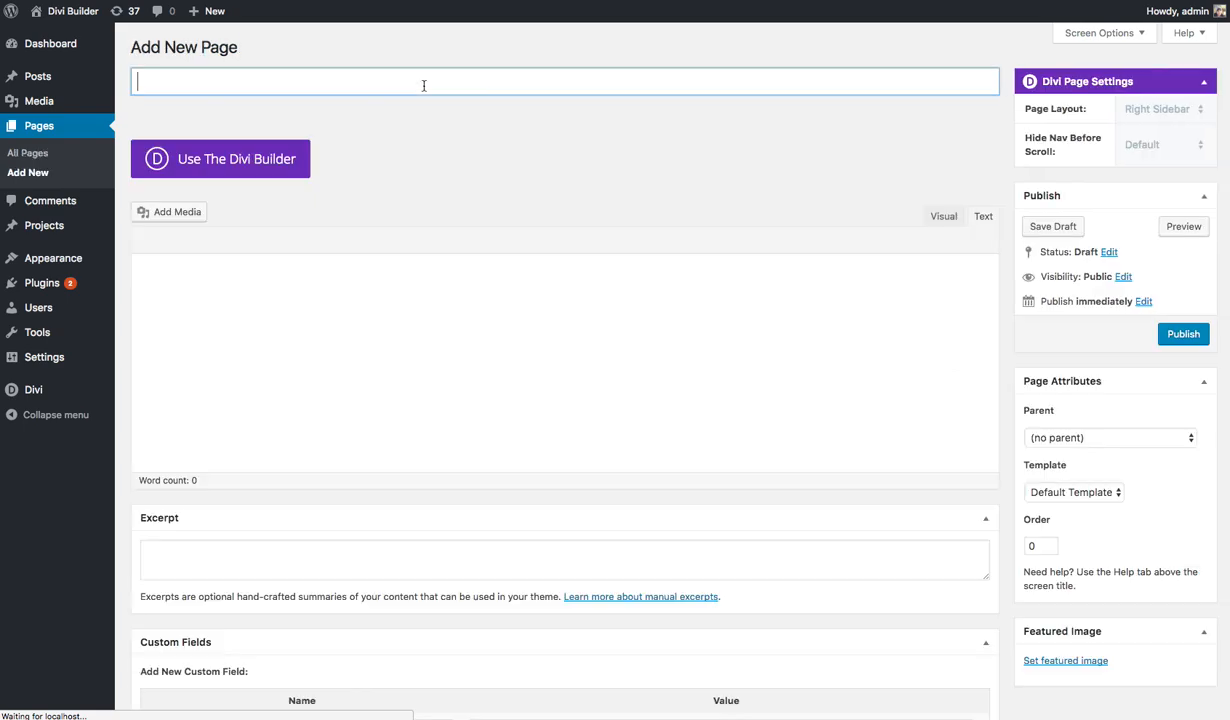
Step: Title the new page Testing and enable the Divi Builder for it
type("T")
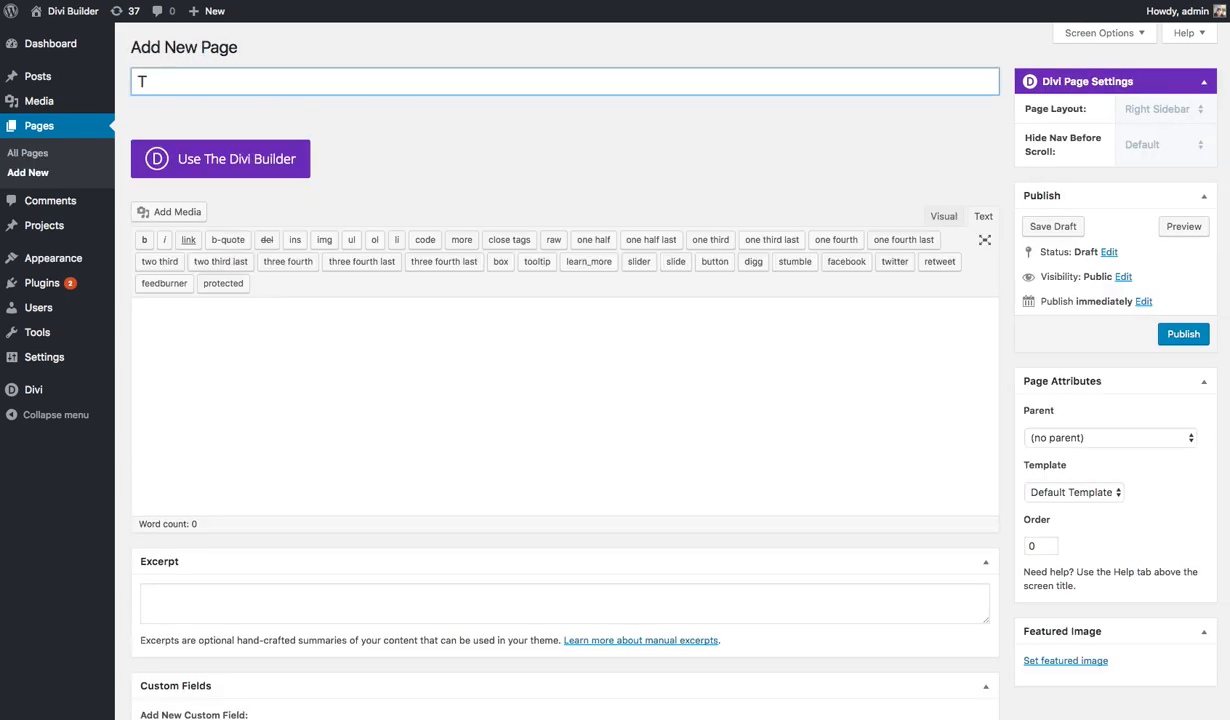
type("esting")
left_click(525, 150)
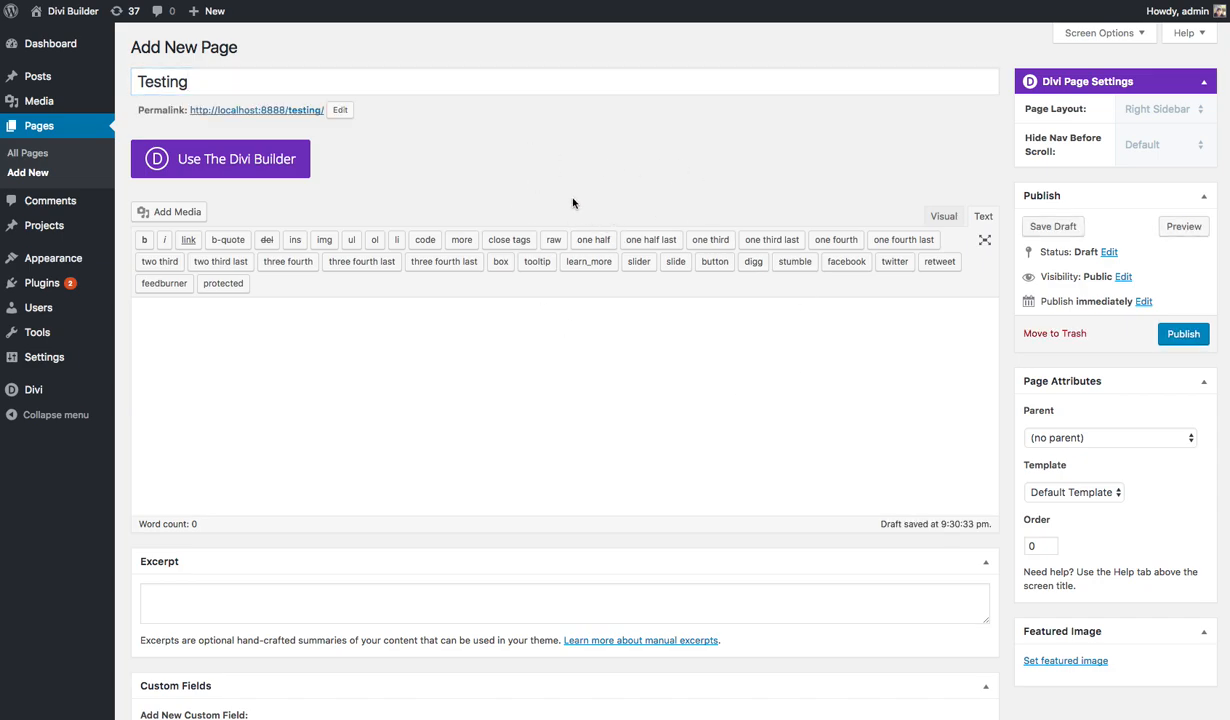
left_click(240, 160)
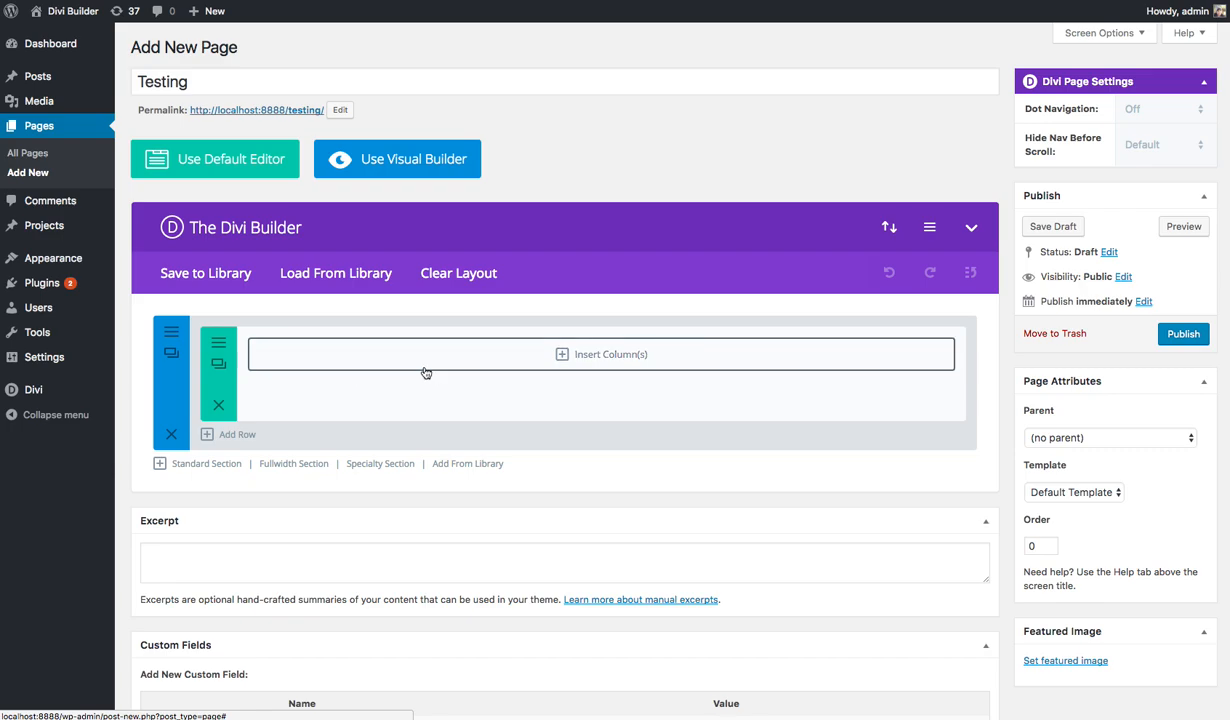
Step: Insert a row of two half-width columns and add a Text module to its first column
left_click(356, 358)
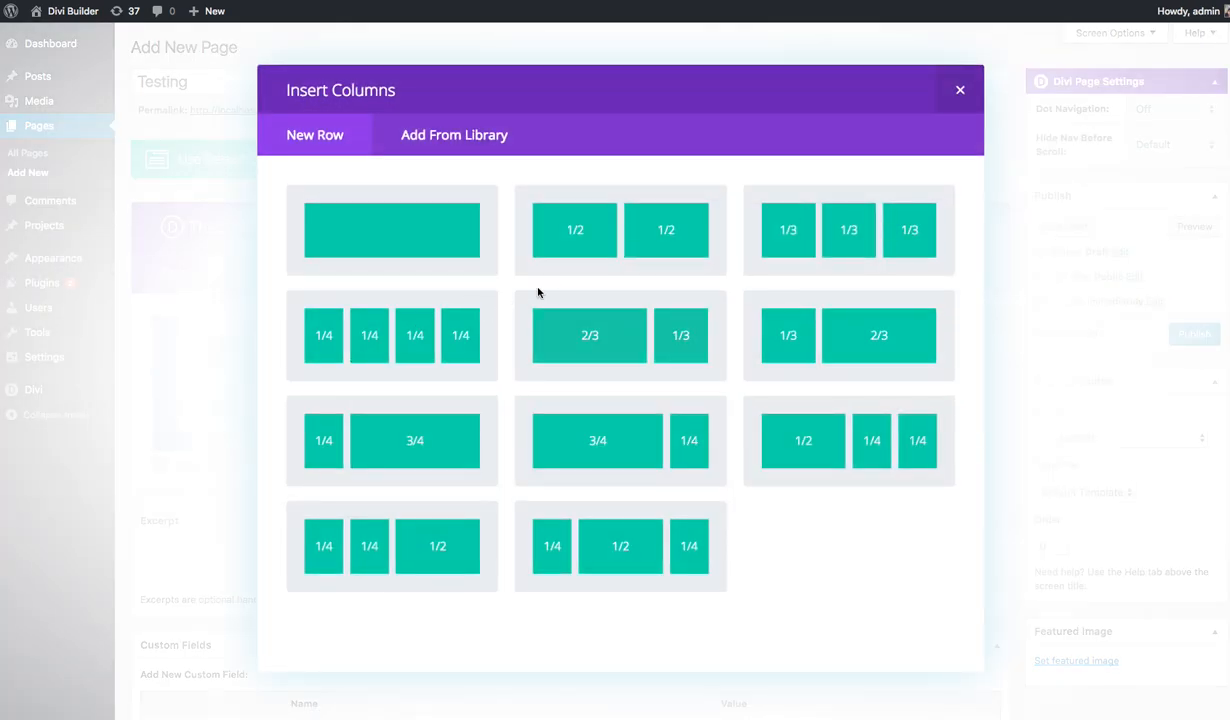
left_click(581, 248)
left_click(533, 357)
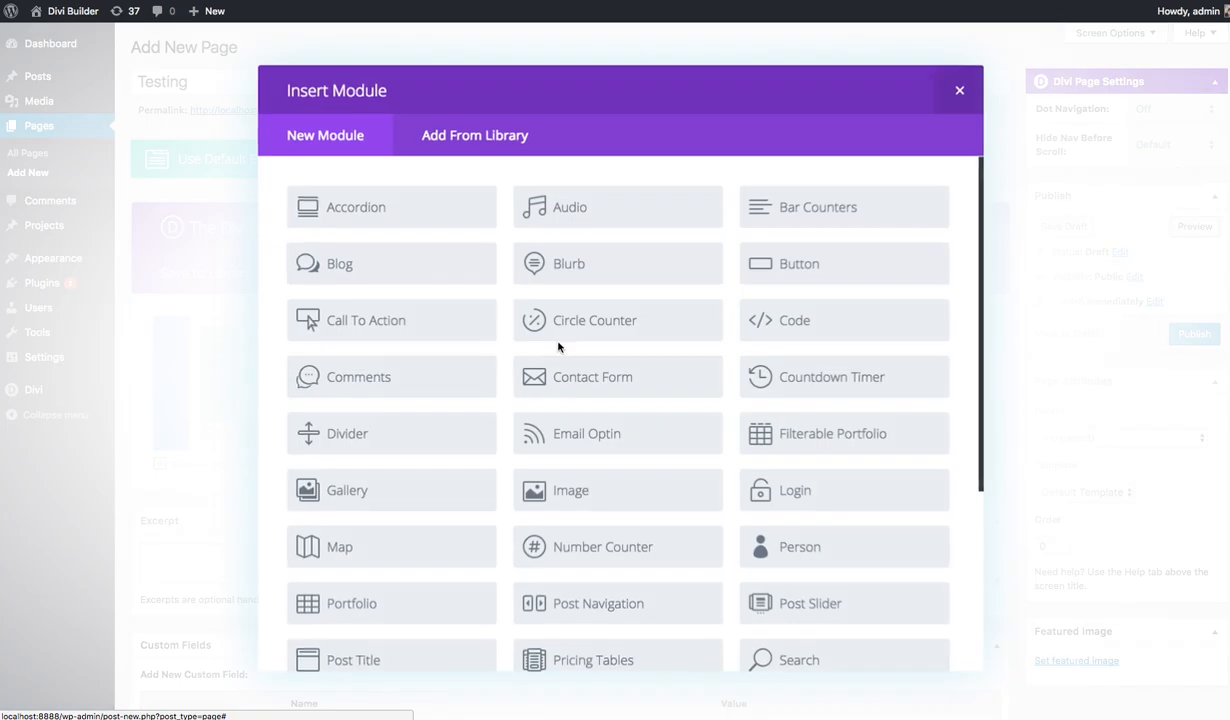
scroll(630, 240, "down", 3)
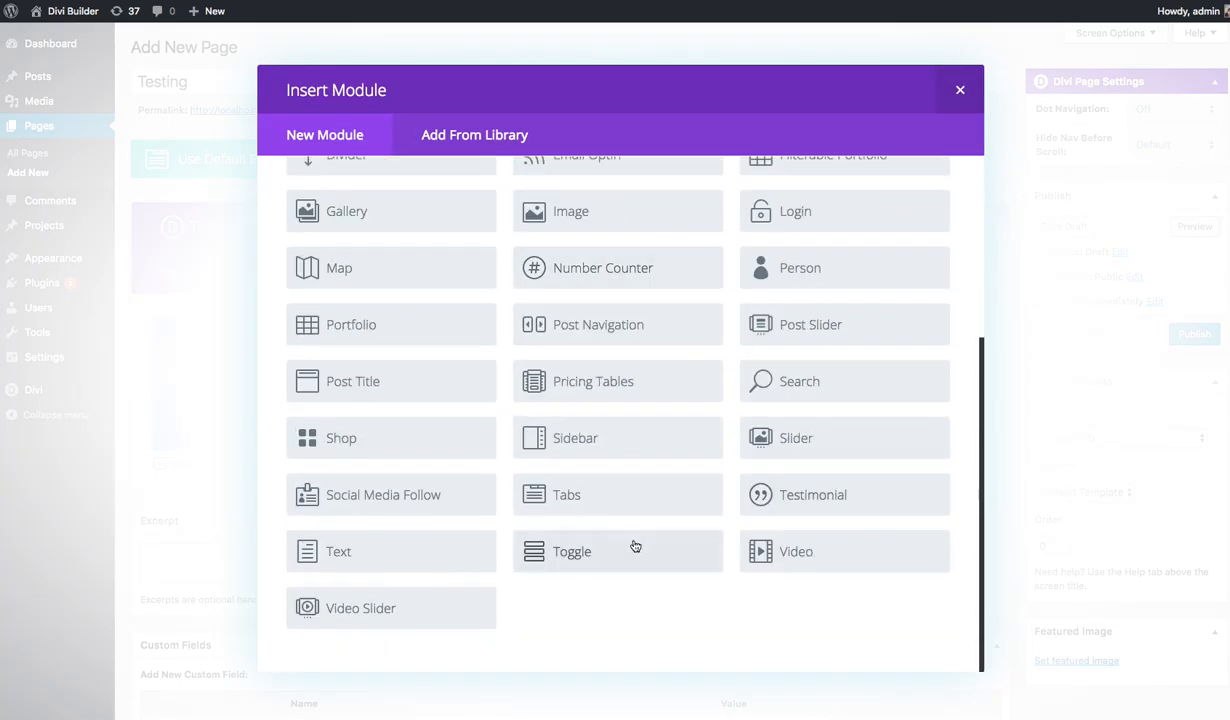
left_click(425, 545)
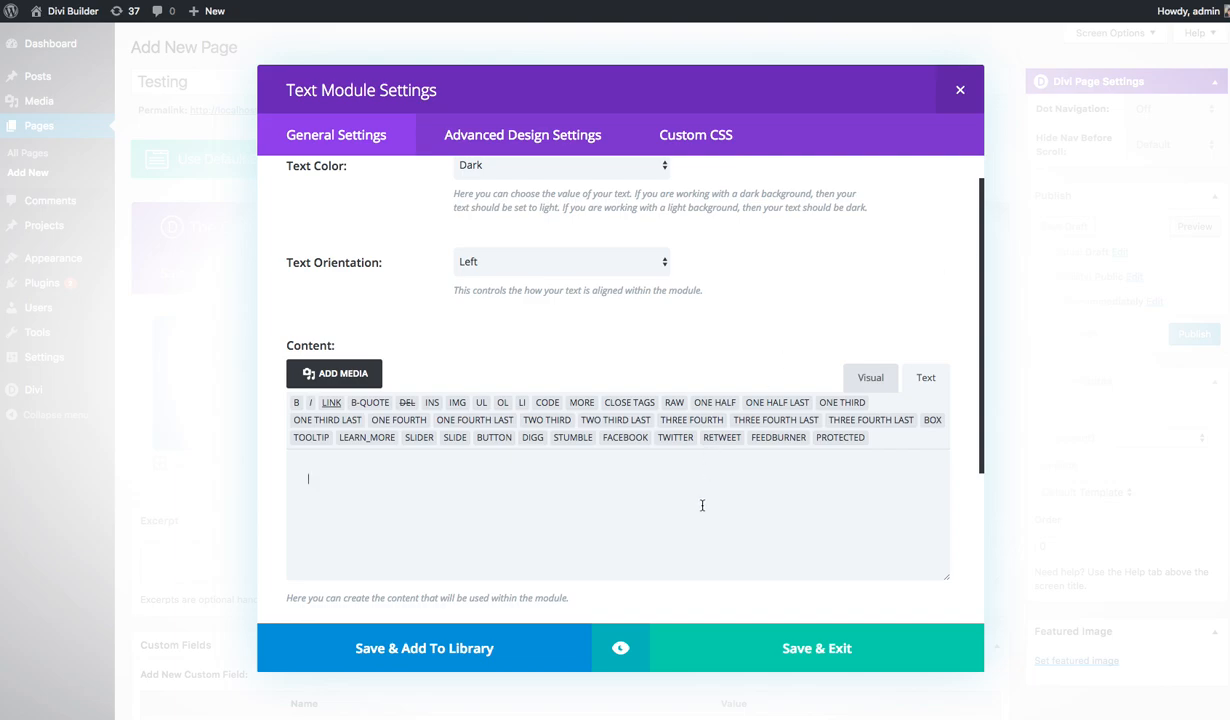
Step: Paste the copied text as the module's content, save it, and place a duplicate of the module in the second column
key("super+v")
left_click(799, 648)
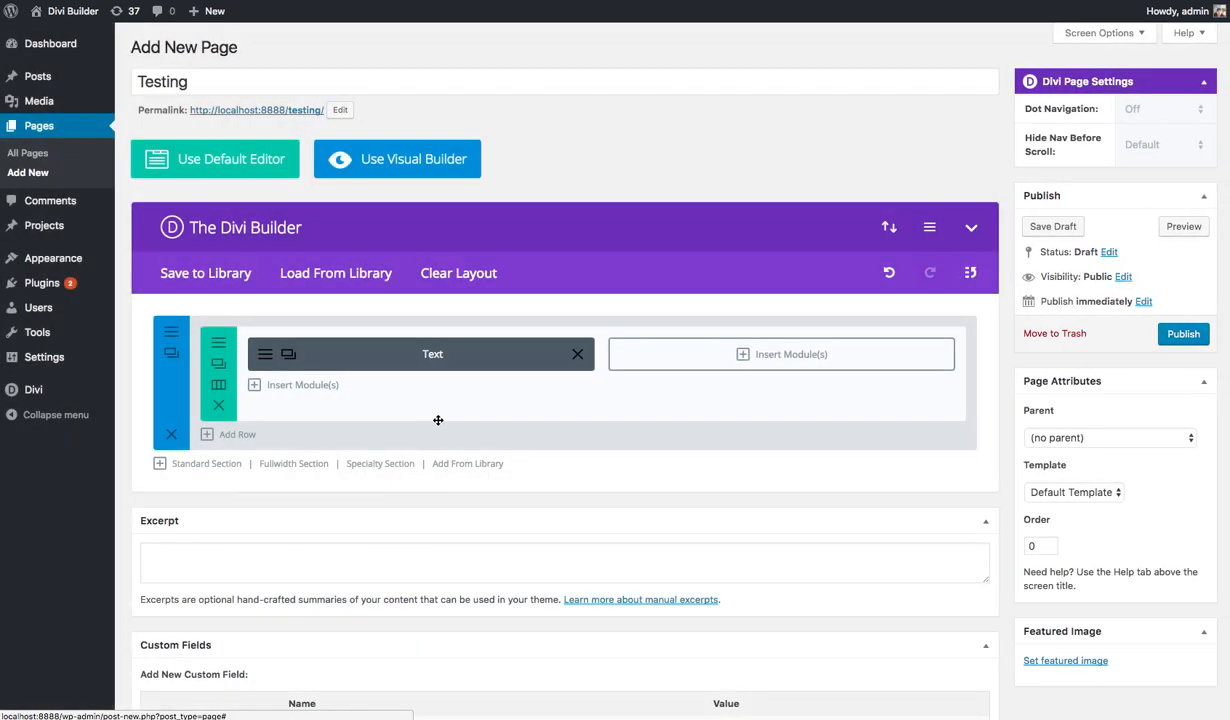
left_click(288, 354)
left_click_drag(358, 390, 770, 365)
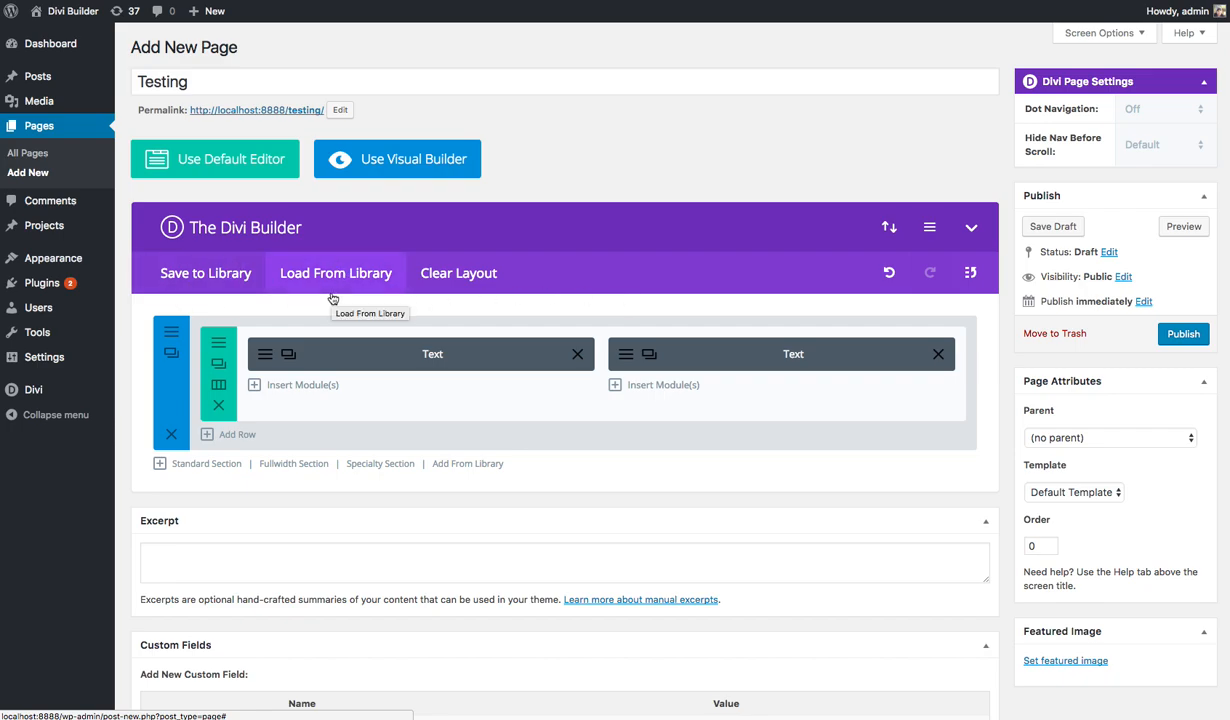
Step: Delete the two-column row and switch the Testing page to the Visual Builder
left_click(217, 406)
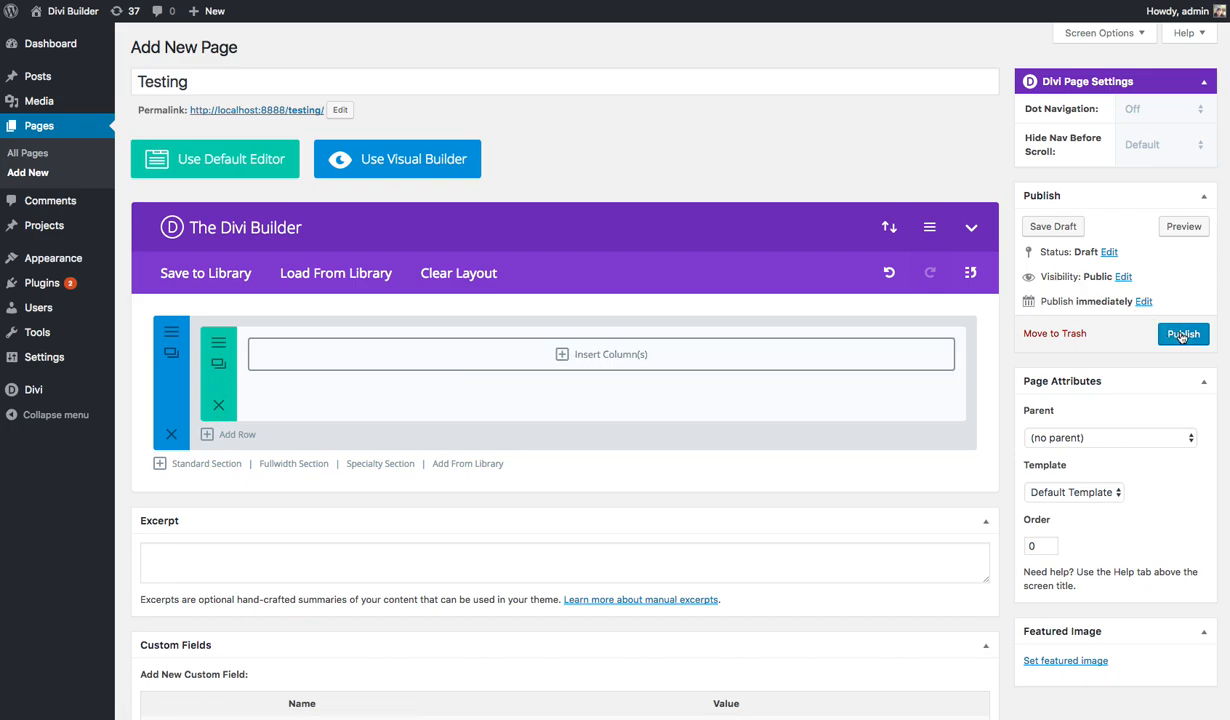
left_click(421, 166)
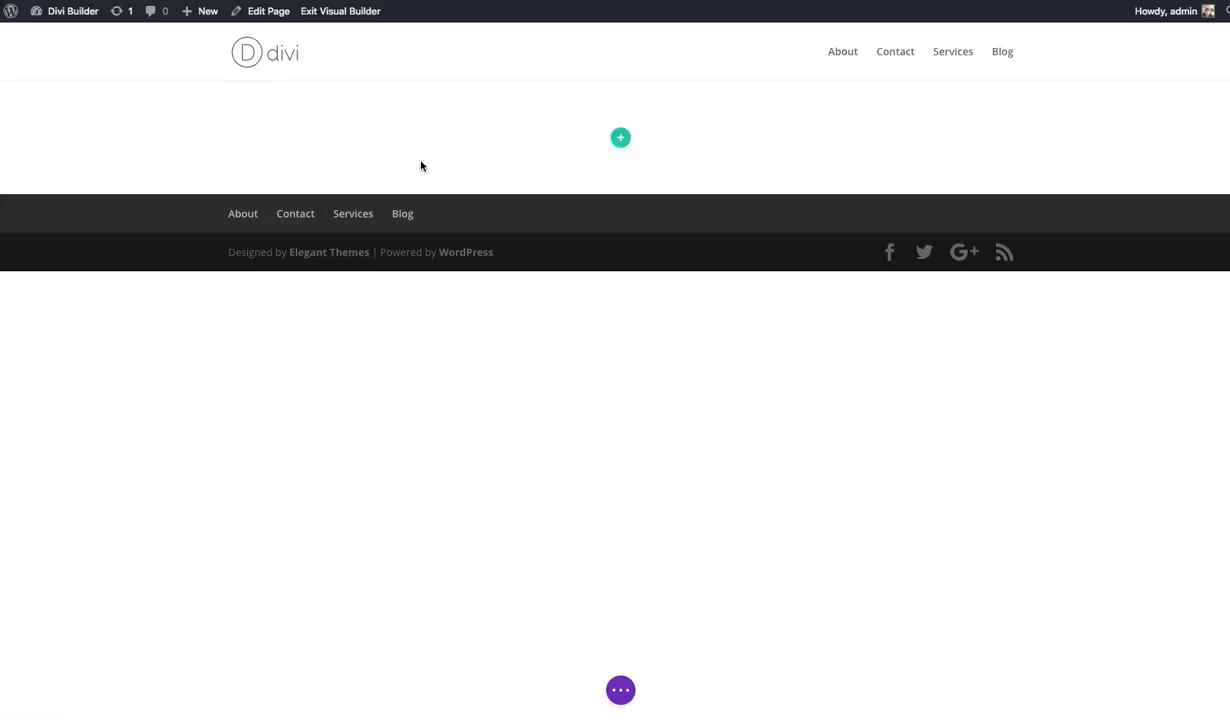
mouse_move(464, 179)
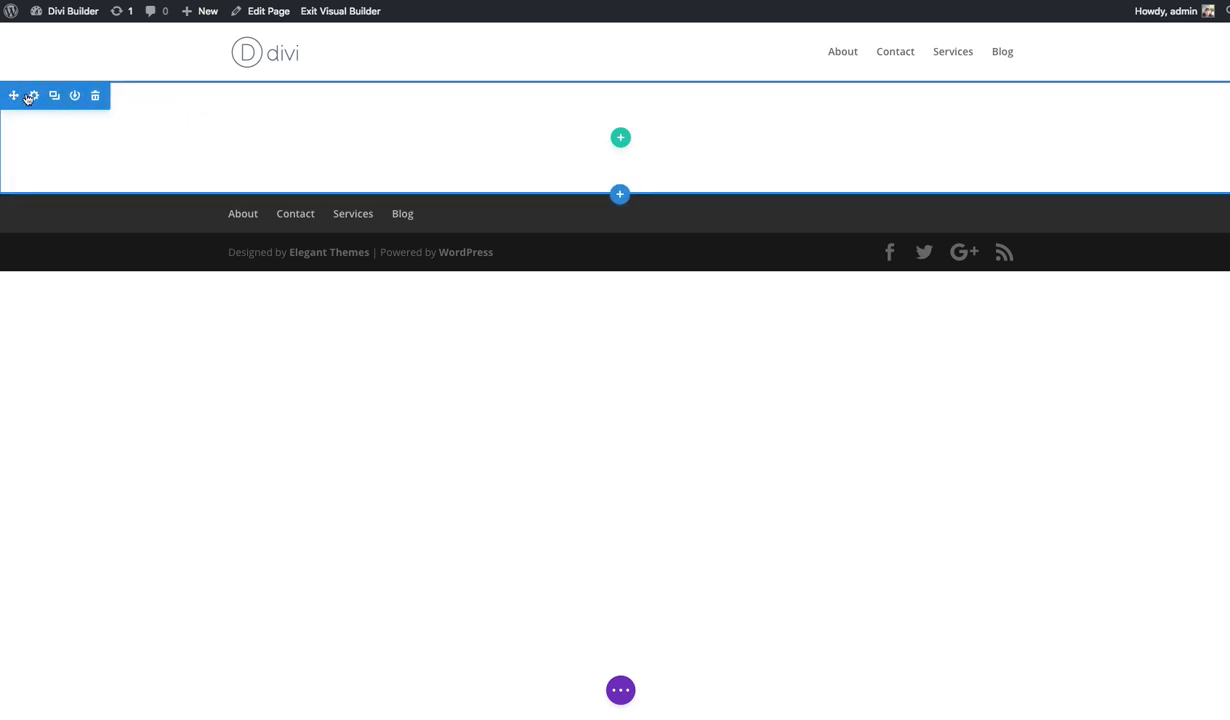
Step: Insert a two-column row in the empty section and add a Text module to its first column
left_click(627, 146)
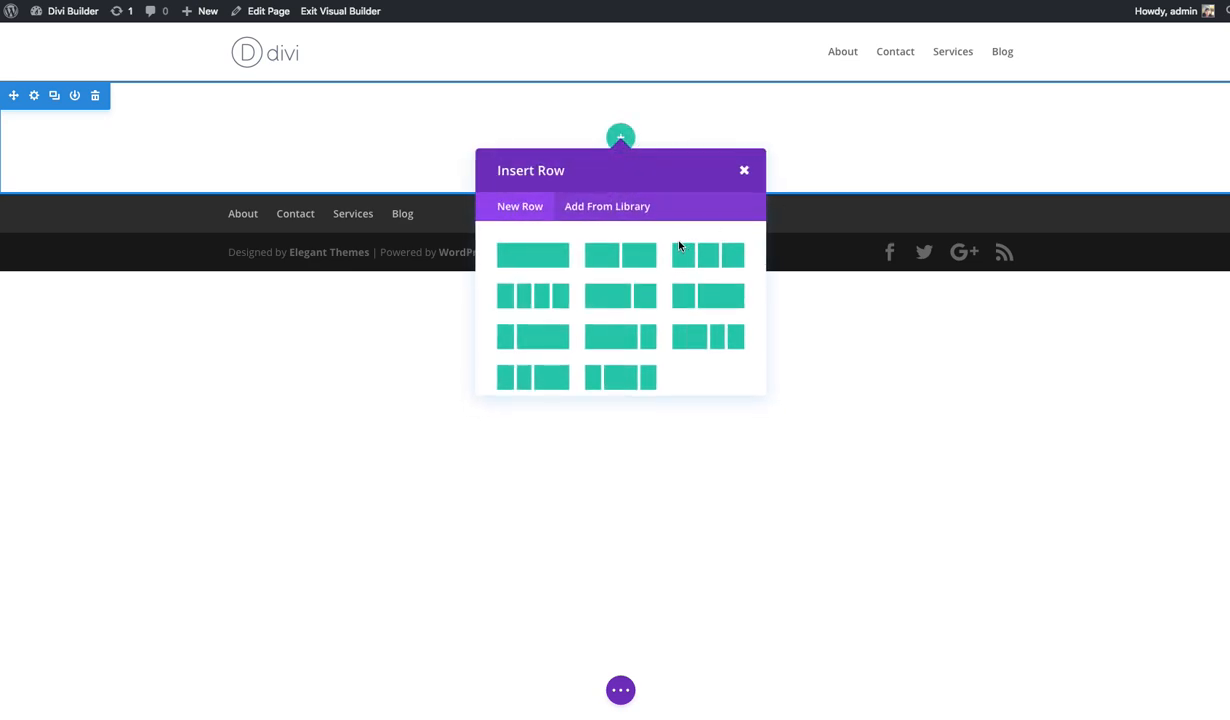
left_click(649, 259)
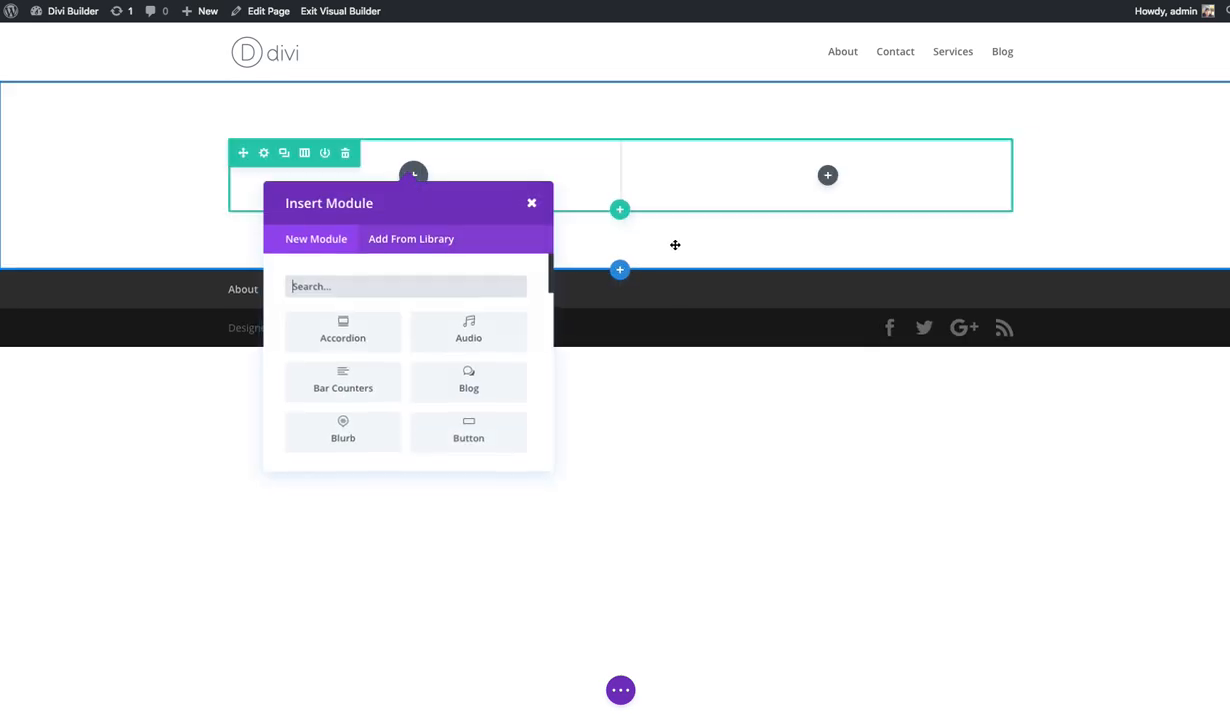
scroll(457, 350, "down", 3)
scroll(457, 342, "down", 10)
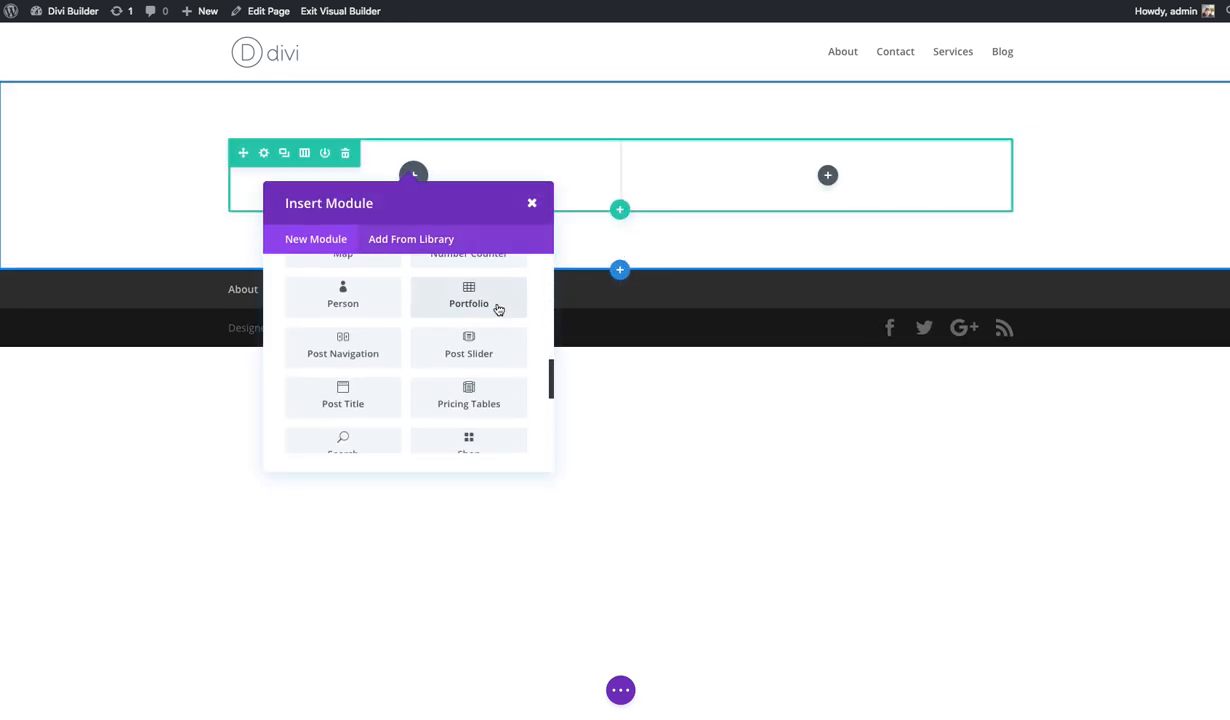
left_click(457, 318)
Step: Fill the Text module with the copied "Proin pellentesque" paragraph, save it, and move a duplicate of the module into the second column
left_click(143, 330)
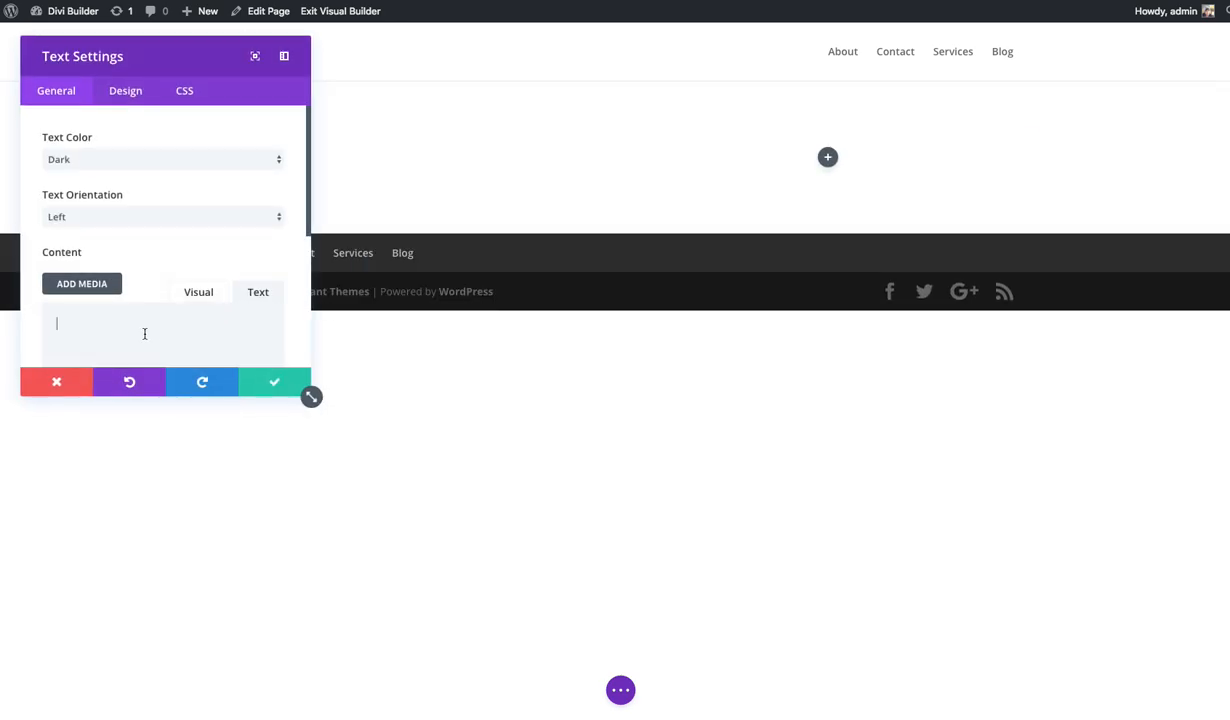
key("ctrl+v")
left_click(280, 390)
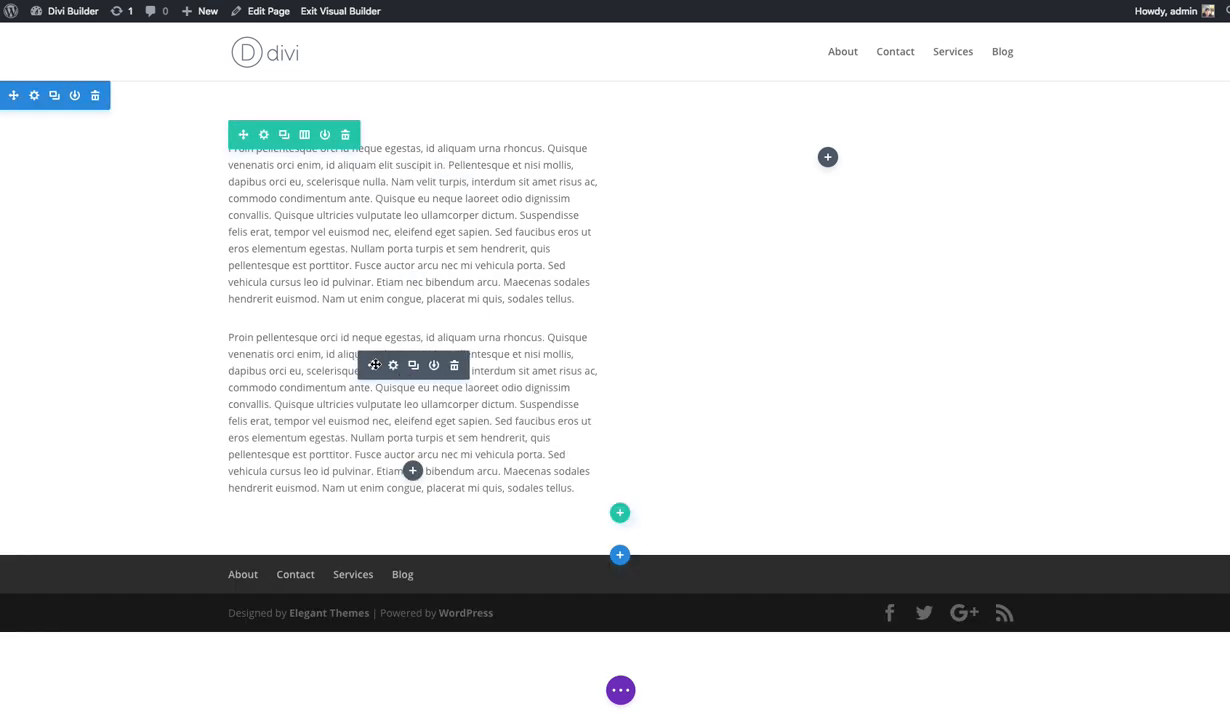
left_click_drag(374, 365, 862, 200)
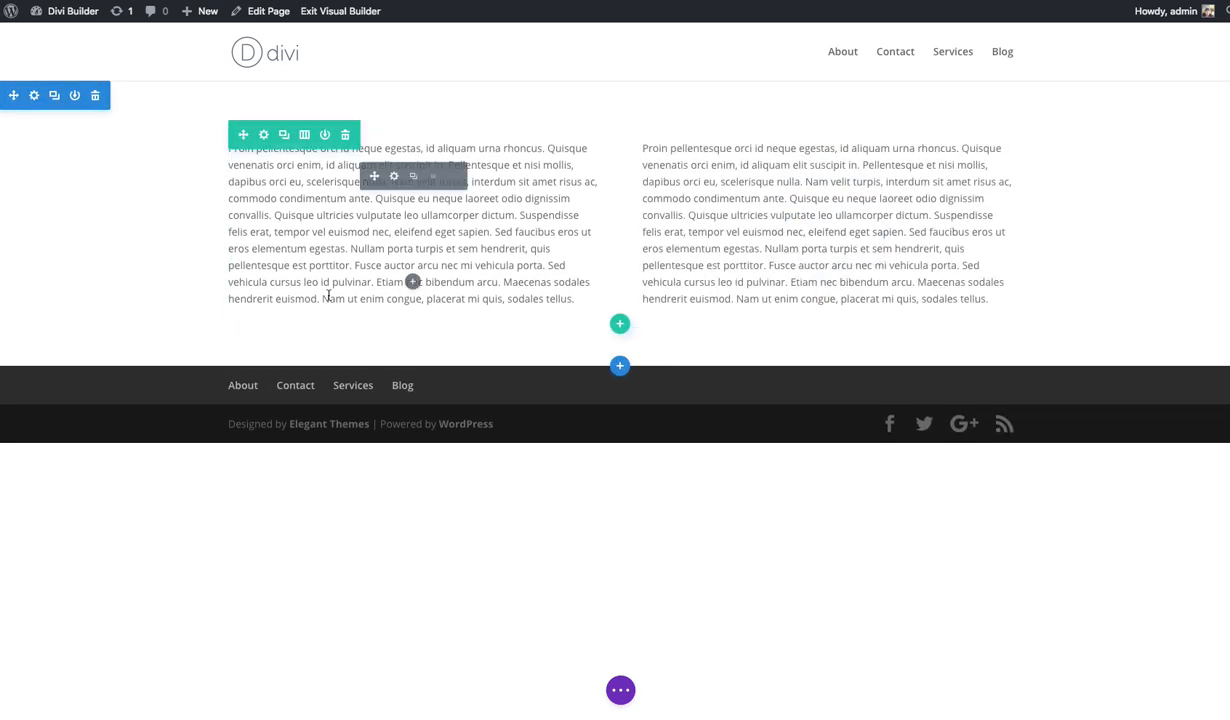
Step: Load the saved Demo Layout Example from the library, replacing the existing content, then review the page and collapse the page controls
left_click(620, 690)
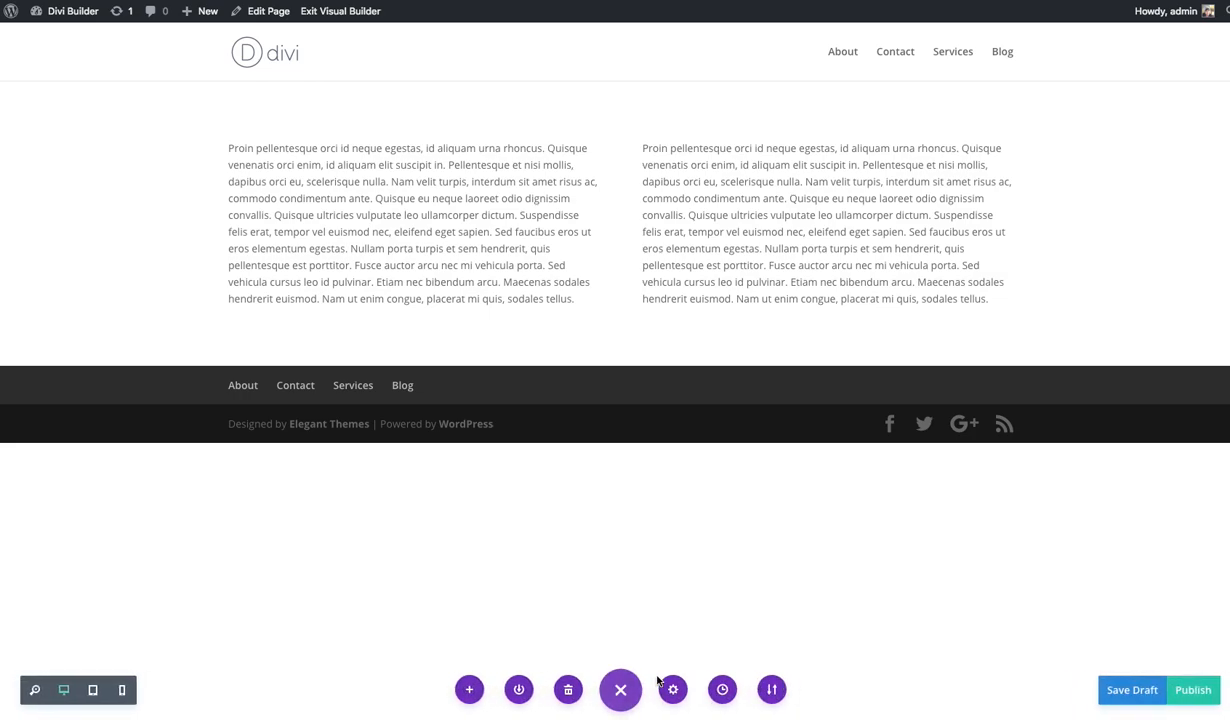
left_click(473, 688)
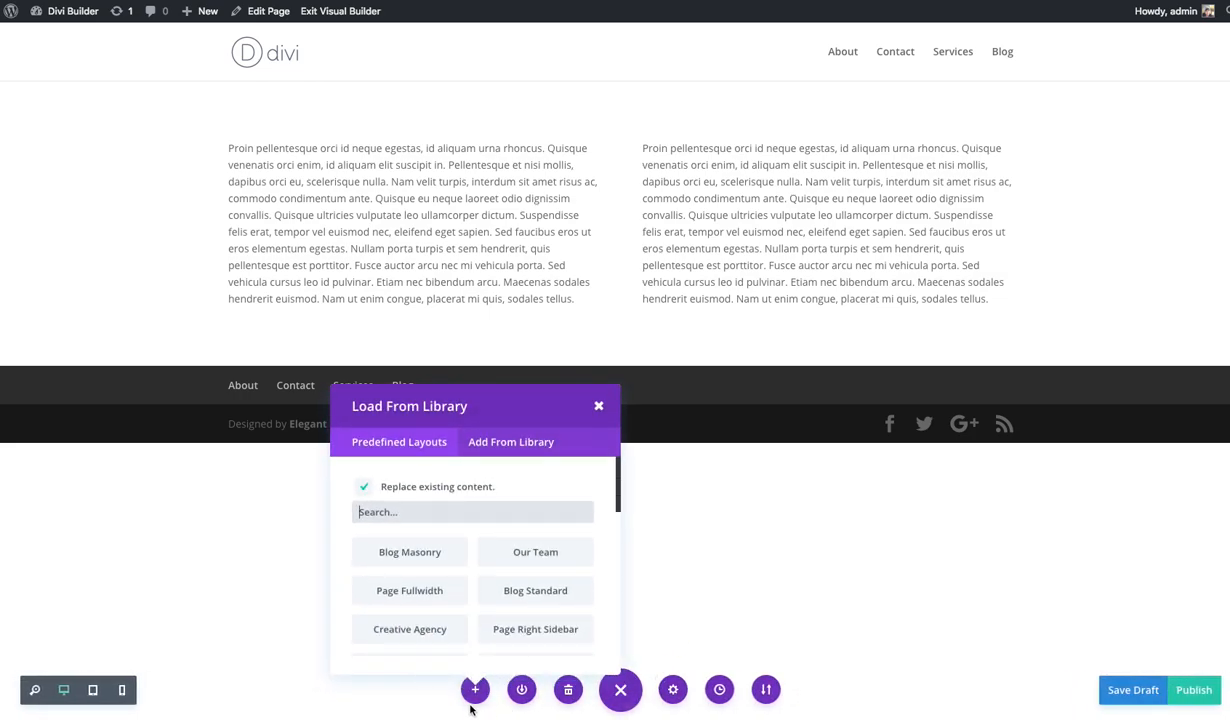
left_click(511, 445)
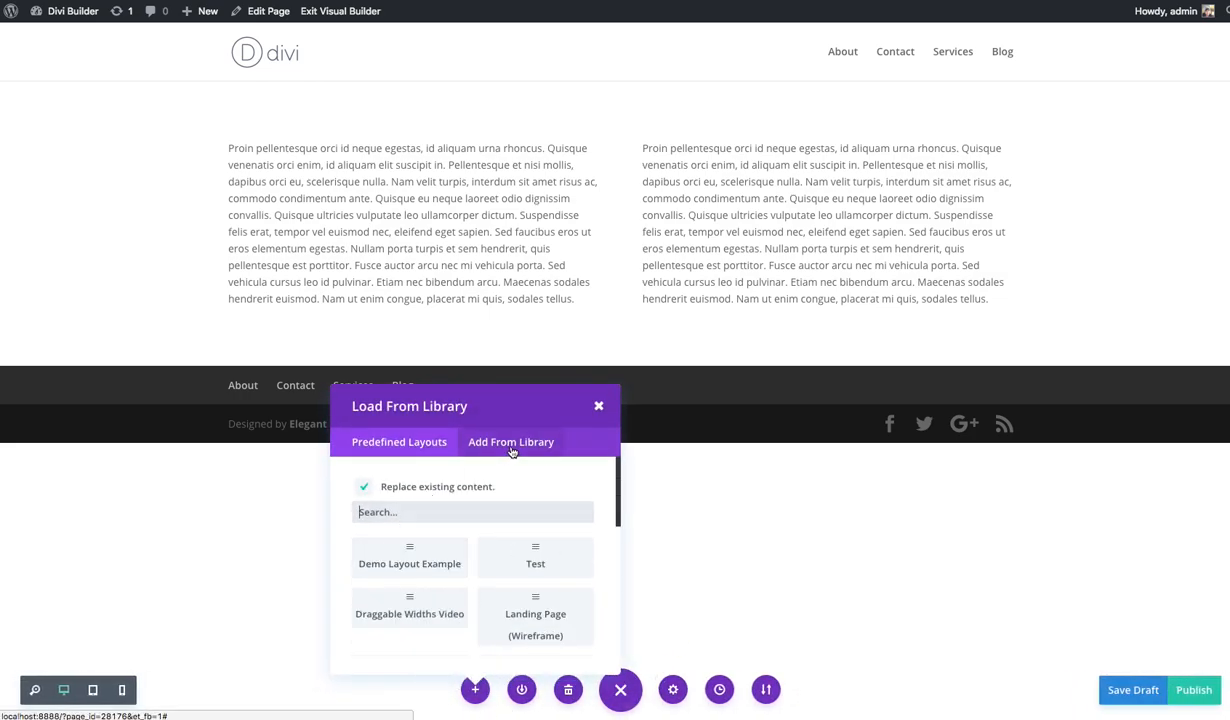
left_click(408, 559)
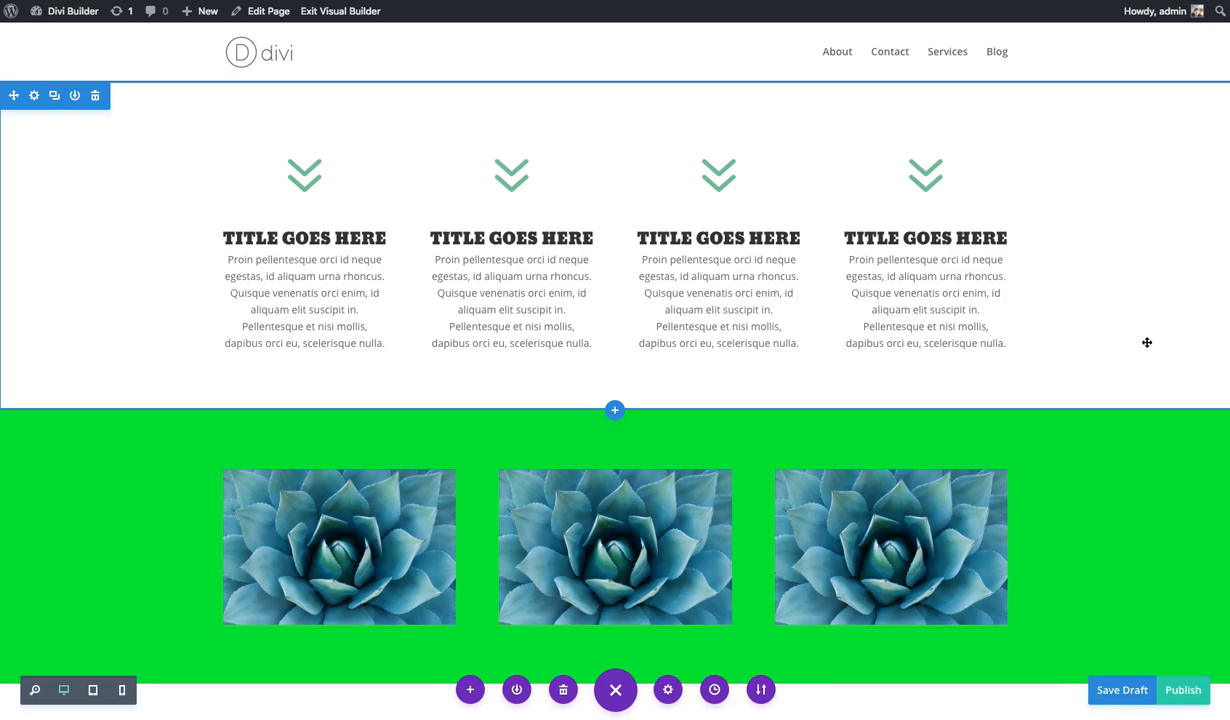
scroll(1093, 334, "down", 1)
scroll(1078, 328, "down", 5)
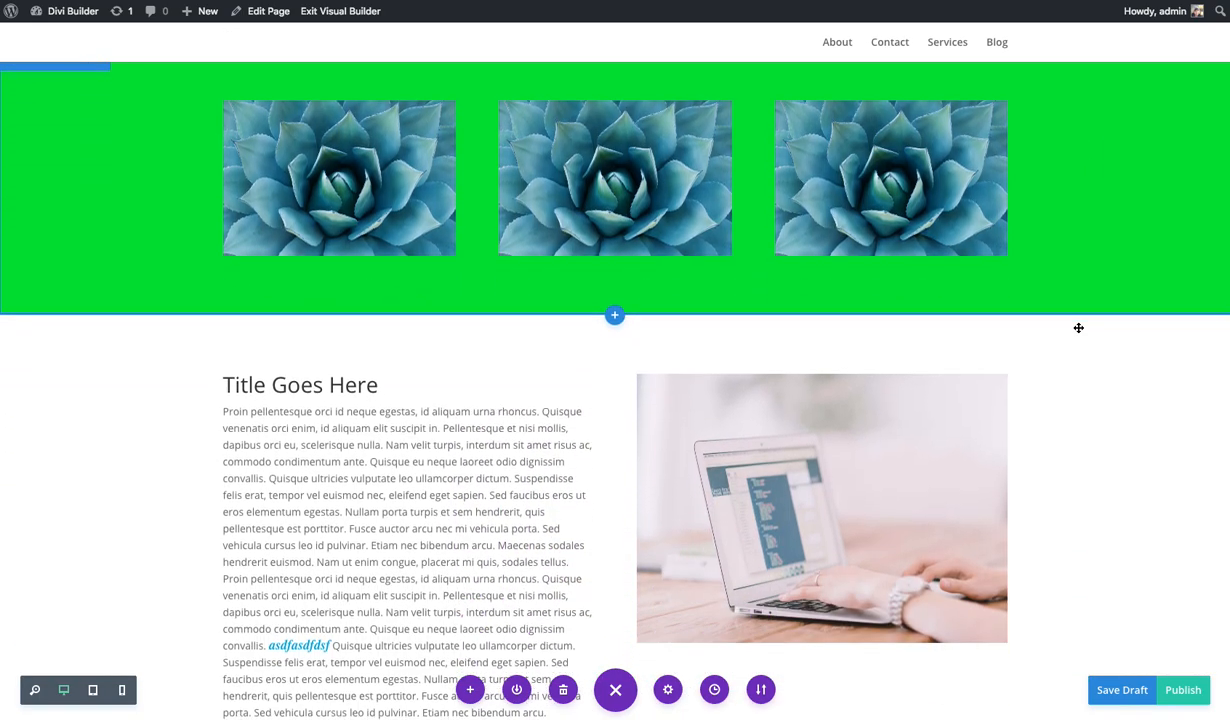
scroll(1068, 384, "up", 4)
scroll(597, 440, "up", 3)
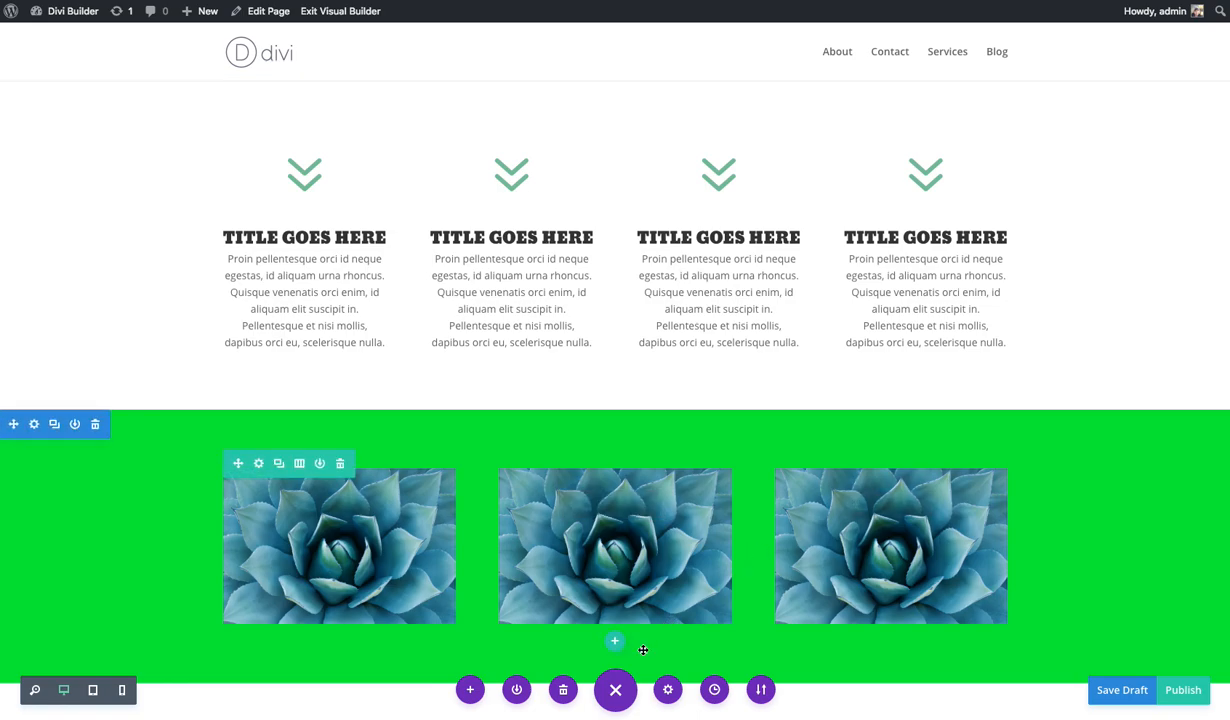
left_click(615, 689)
mouse_move(1165, 205)
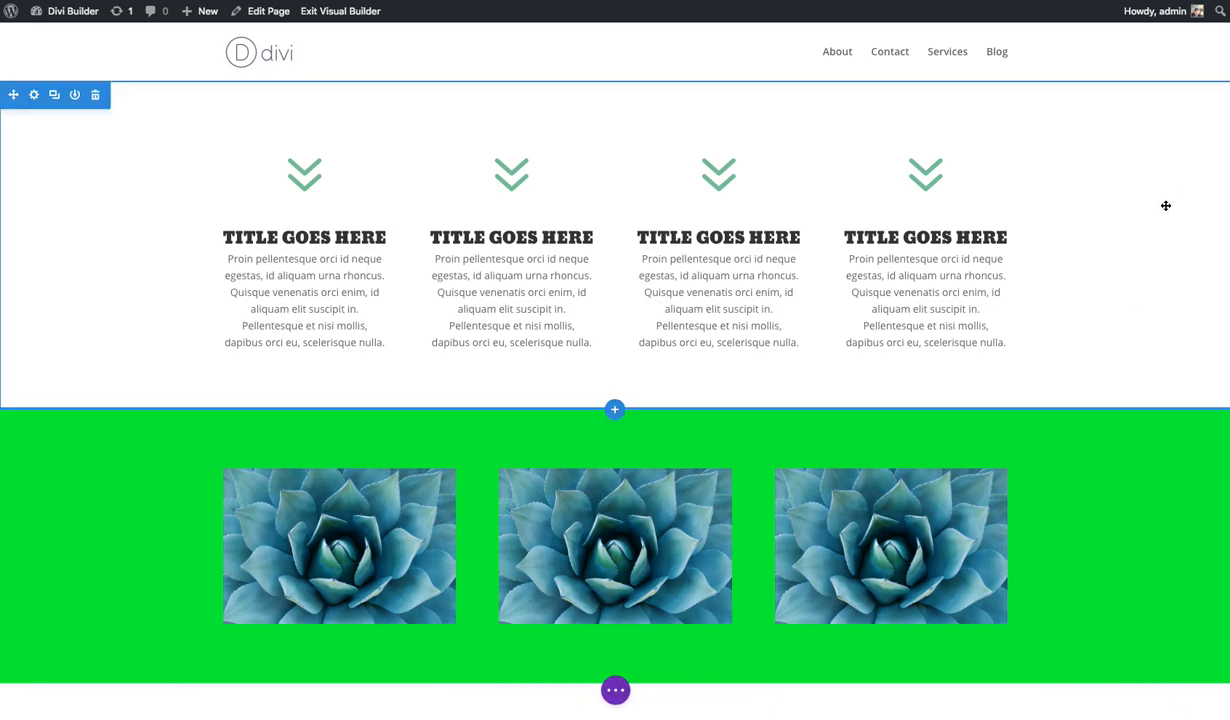